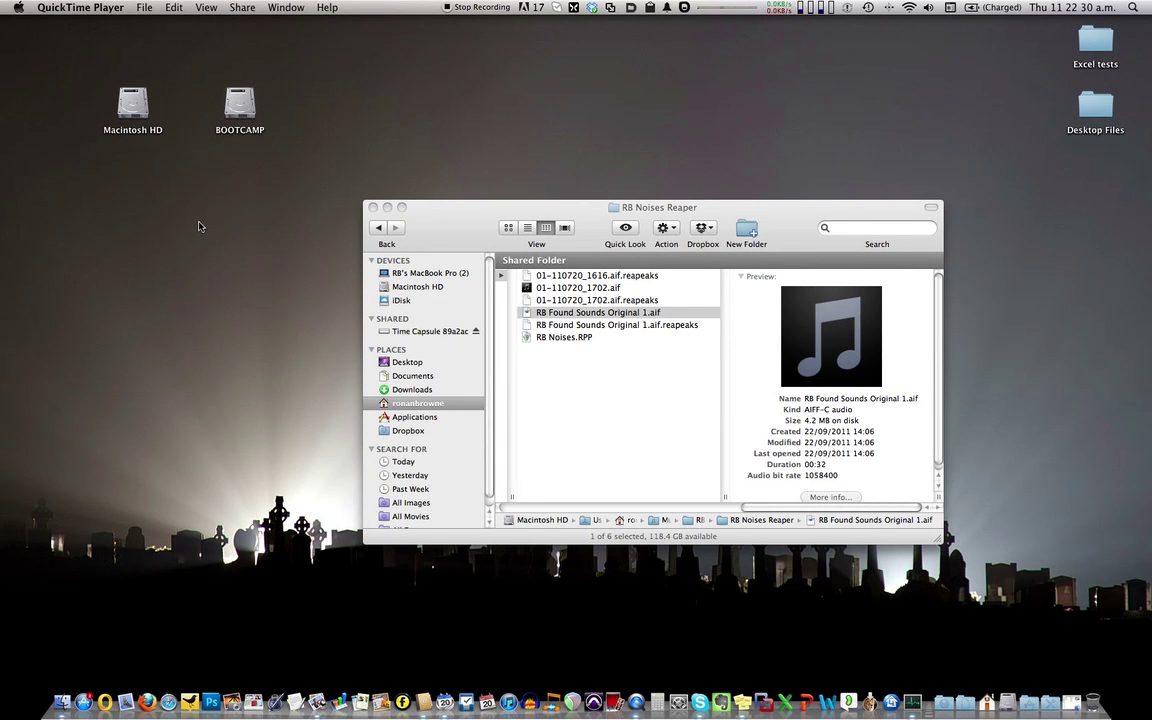
# Step: Inspect 01-110720_1702.aif and RB Found Sounds Original 1.aif in RB Noises Reaper, then launch REAPER
pyautogui.click(545, 316)
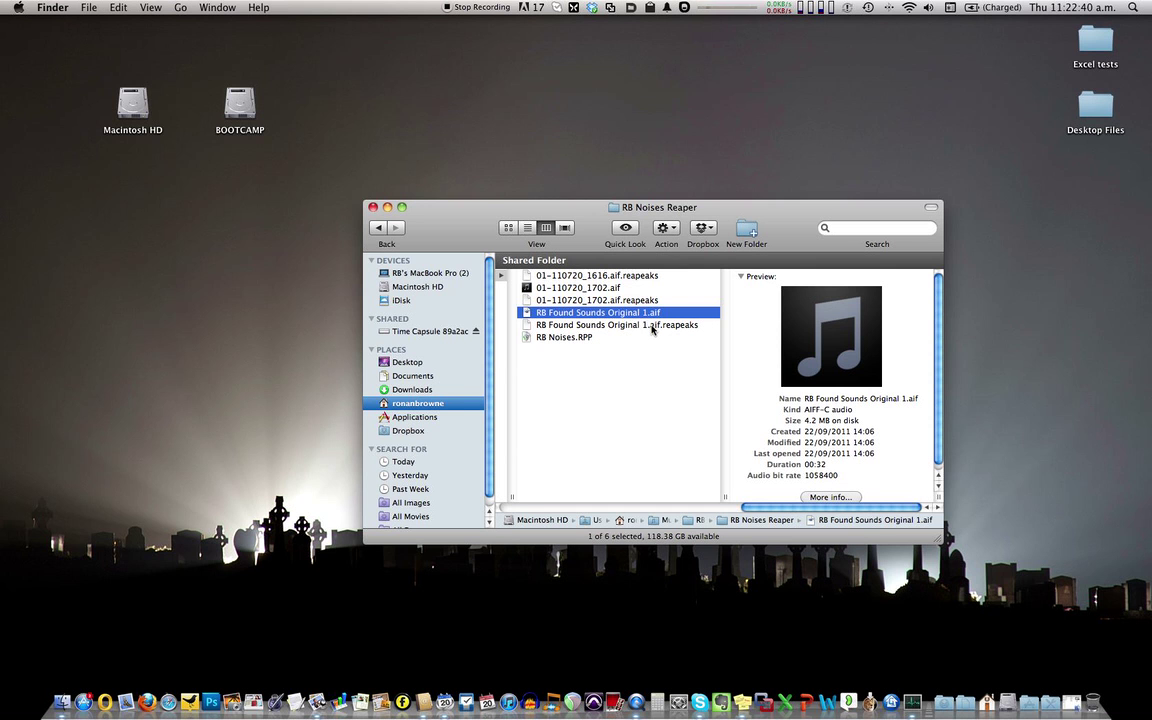
pyautogui.click(570, 288)
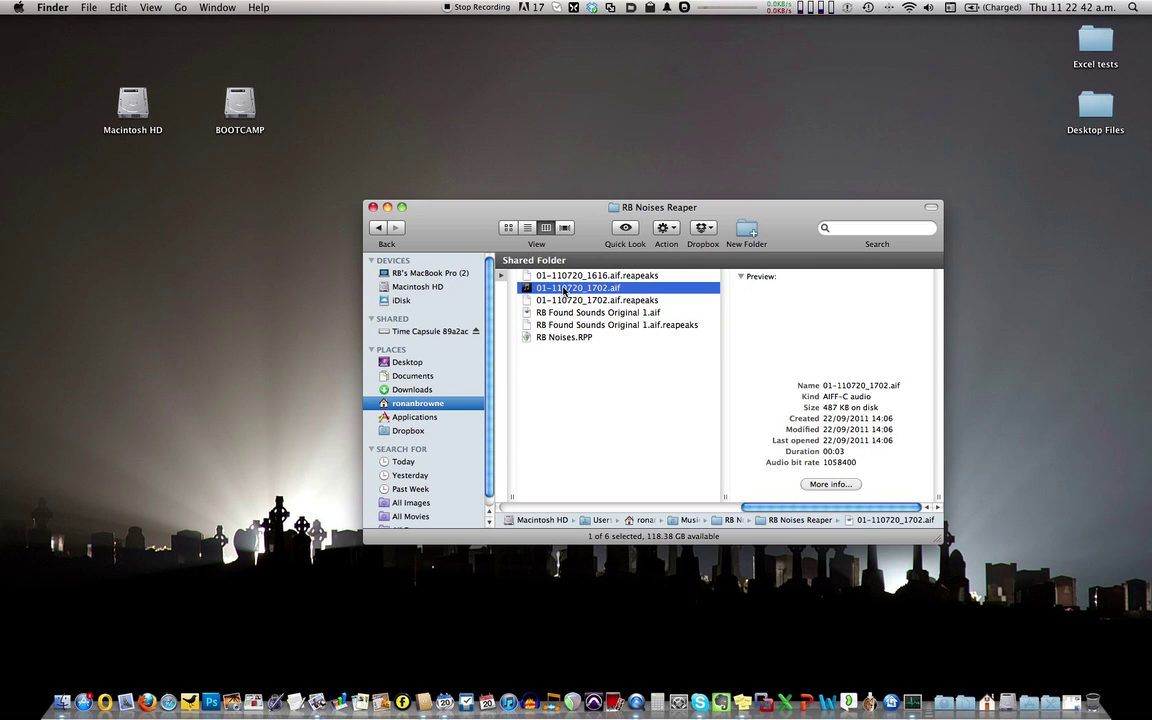
pyautogui.click(828, 422)
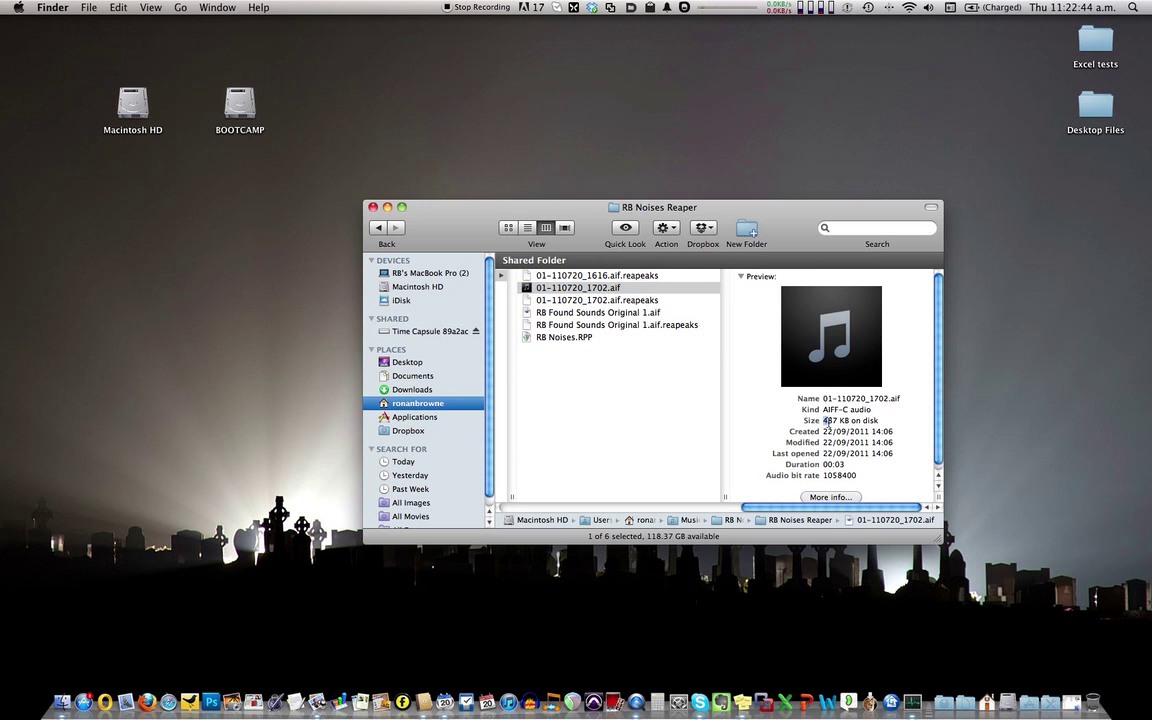
pyautogui.click(571, 314)
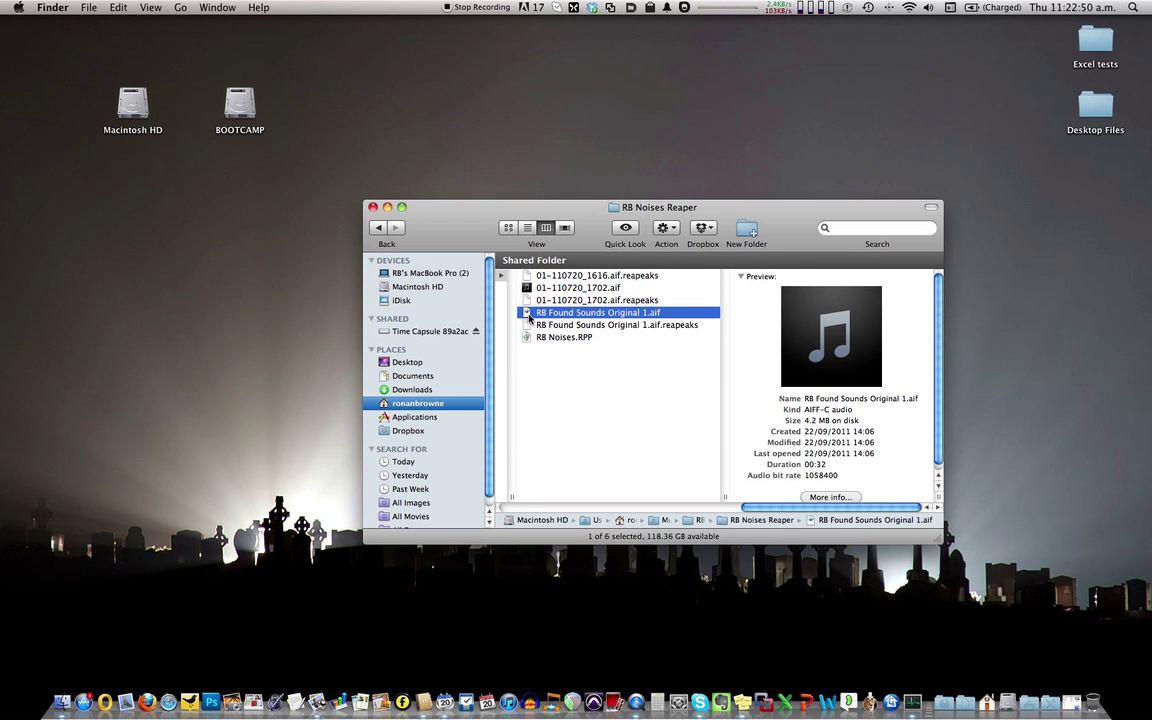
pyautogui.click(573, 702)
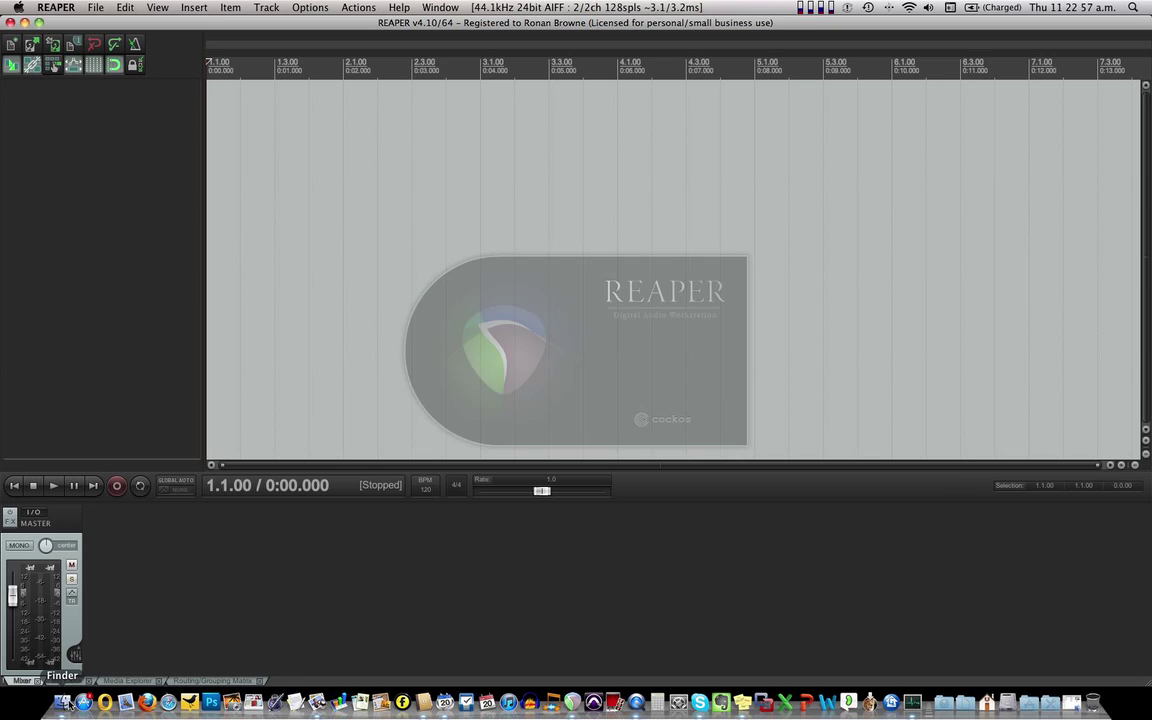
# Step: Import RB Found Sounds Original 1.aif onto a new track and trim its silent start to about 0:01.879
pyautogui.click(61, 703)
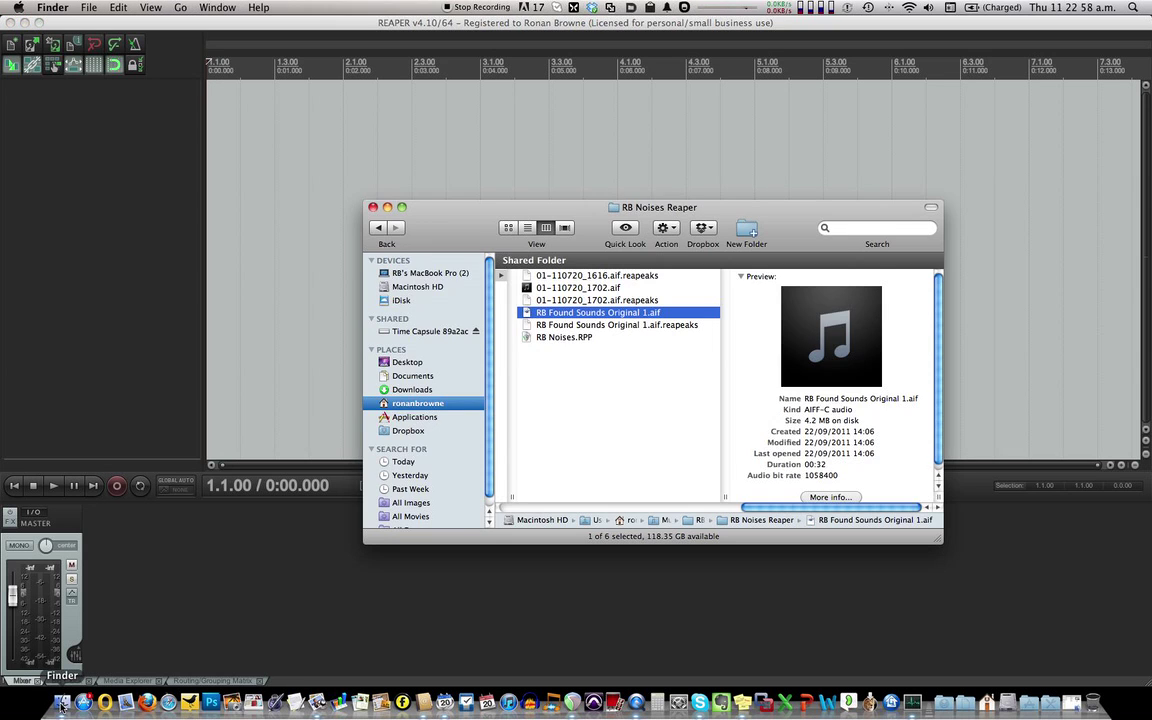
pyautogui.moveTo(558, 232); pyautogui.dragTo(582, 359)
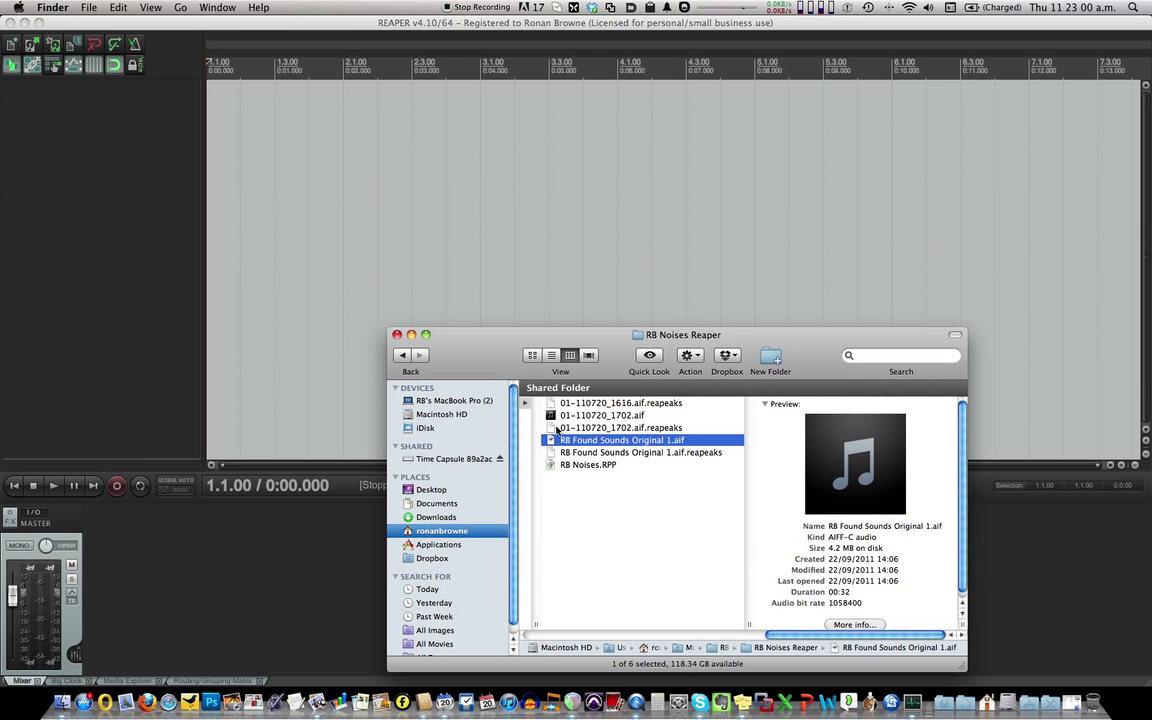
pyautogui.moveTo(551, 443); pyautogui.dragTo(296, 126)
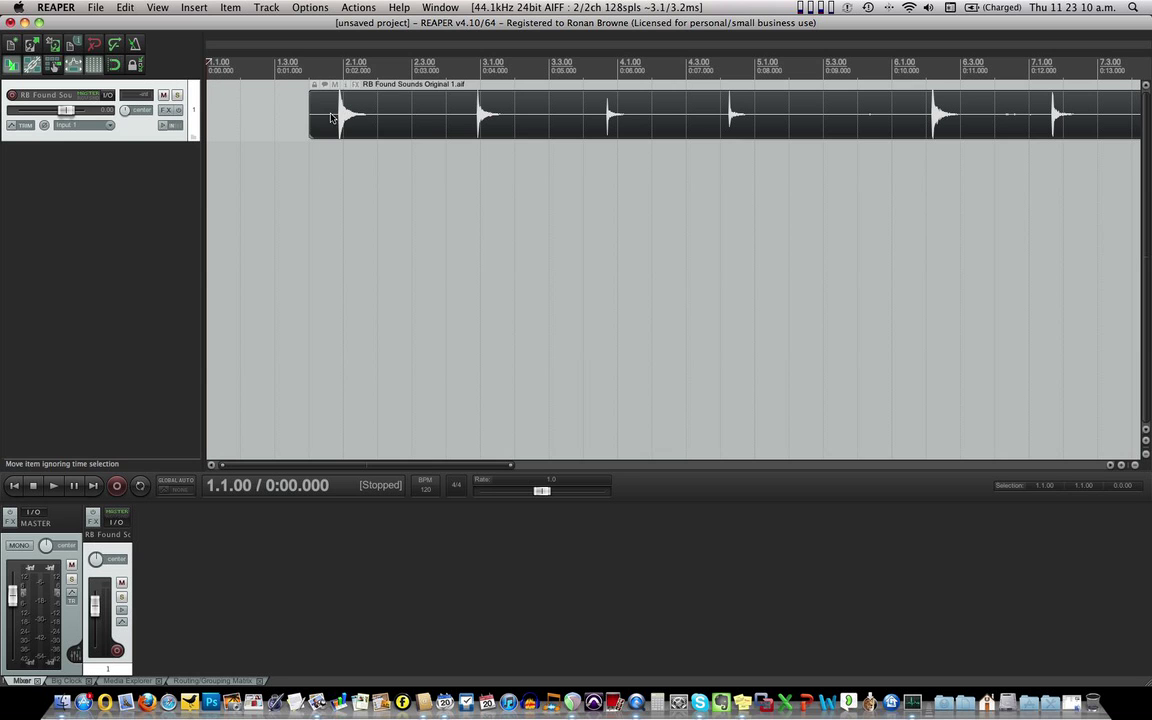
pyautogui.moveTo(313, 122); pyautogui.dragTo(338, 122)
# Step: Audition the recording and split it right after the first hit
pyautogui.press('space')
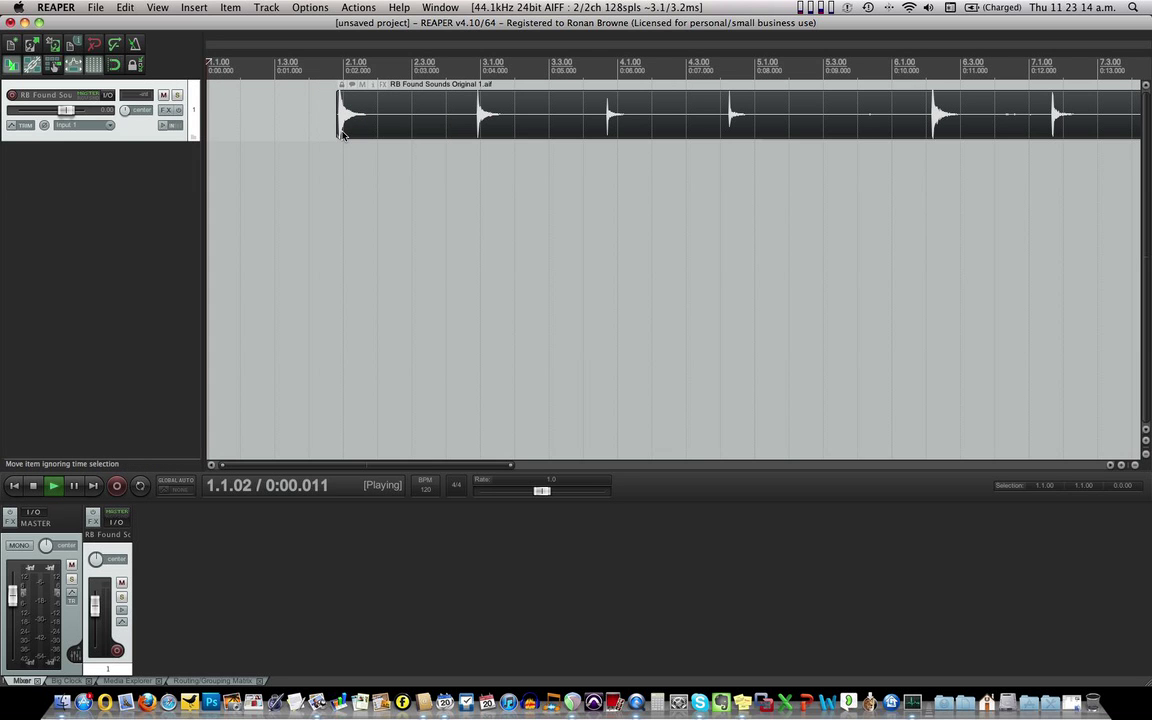
pyautogui.press('space')
pyautogui.click(346, 135)
pyautogui.press('space')
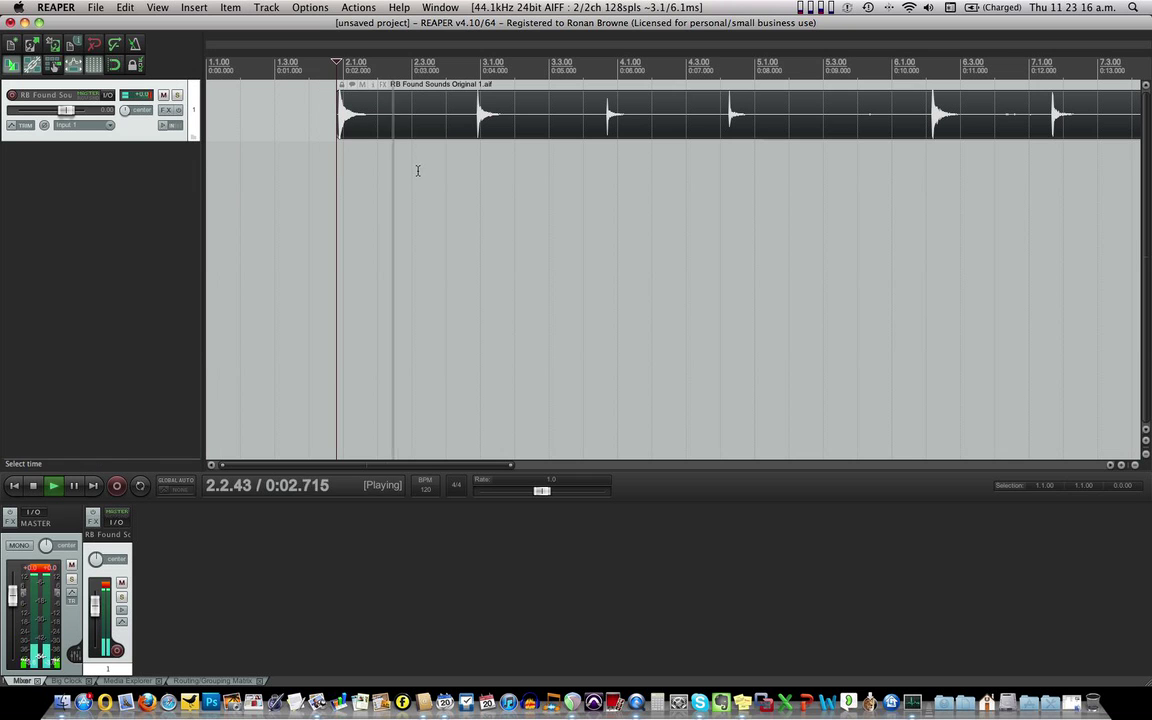
pyautogui.press('space')
pyautogui.click(375, 125)
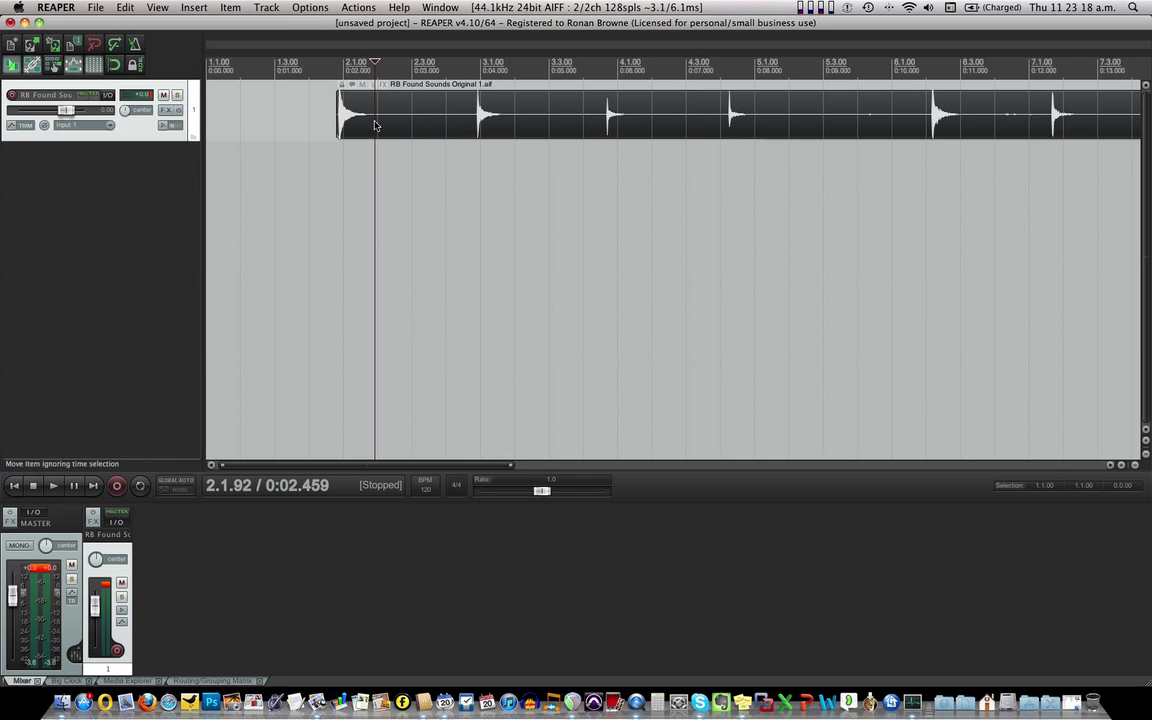
pyautogui.press('space')
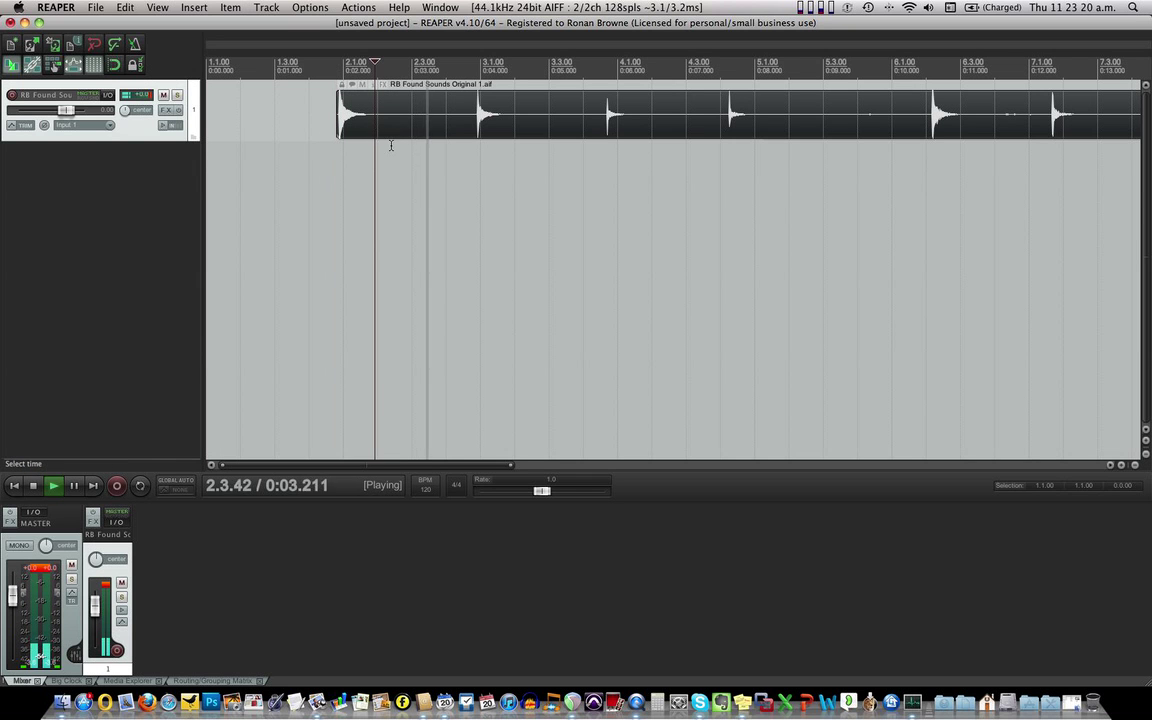
pyautogui.press('space')
pyautogui.click(363, 128)
pyautogui.press('space')
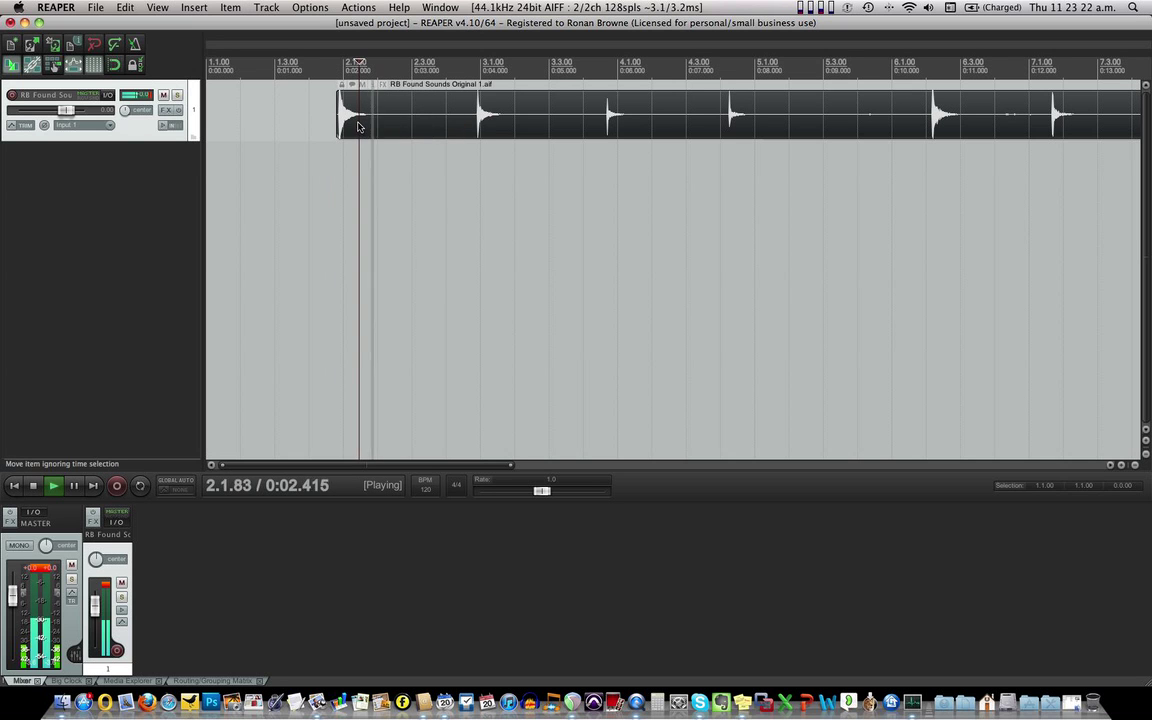
pyautogui.press('space')
pyautogui.click(391, 126)
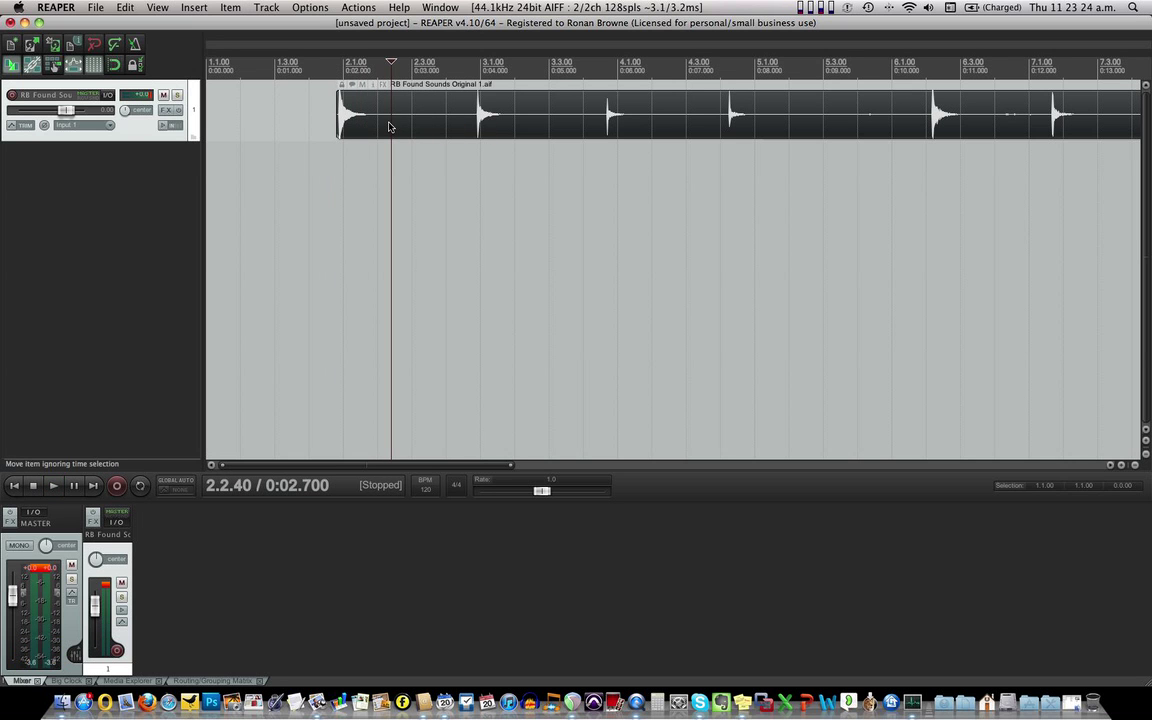
pyautogui.press('s')
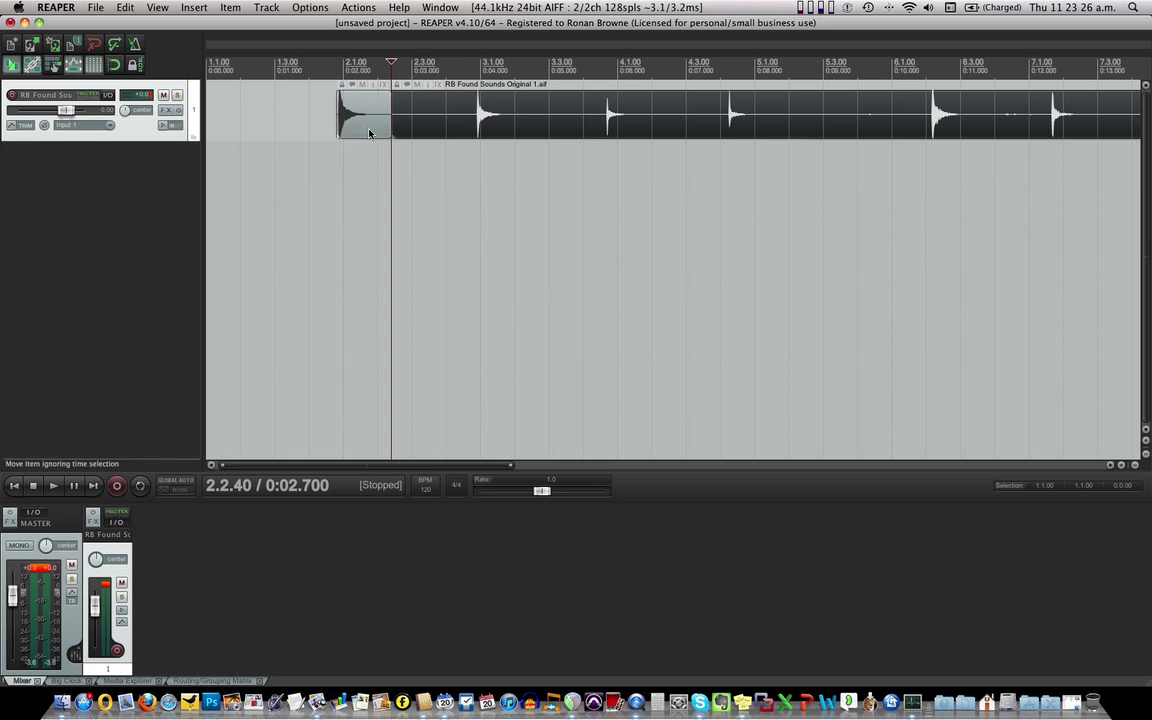
# Step: Move the first hit to the project start and trim the remainder to begin at 0:02.459
pyautogui.moveTo(332, 114); pyautogui.dragTo(190, 118)
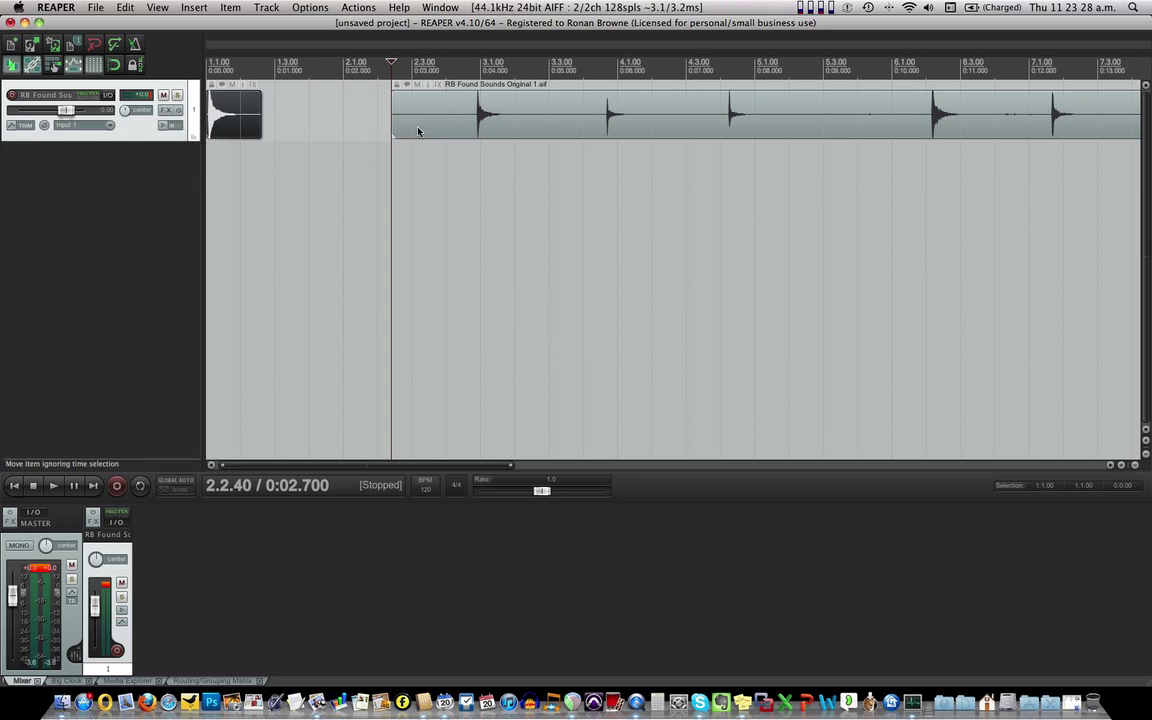
pyautogui.moveTo(392, 128)
pyautogui.mouseDown()
pyautogui.moveTo(290, 128)
pyautogui.moveTo(376, 125)
pyautogui.mouseUp()
pyautogui.press('space')
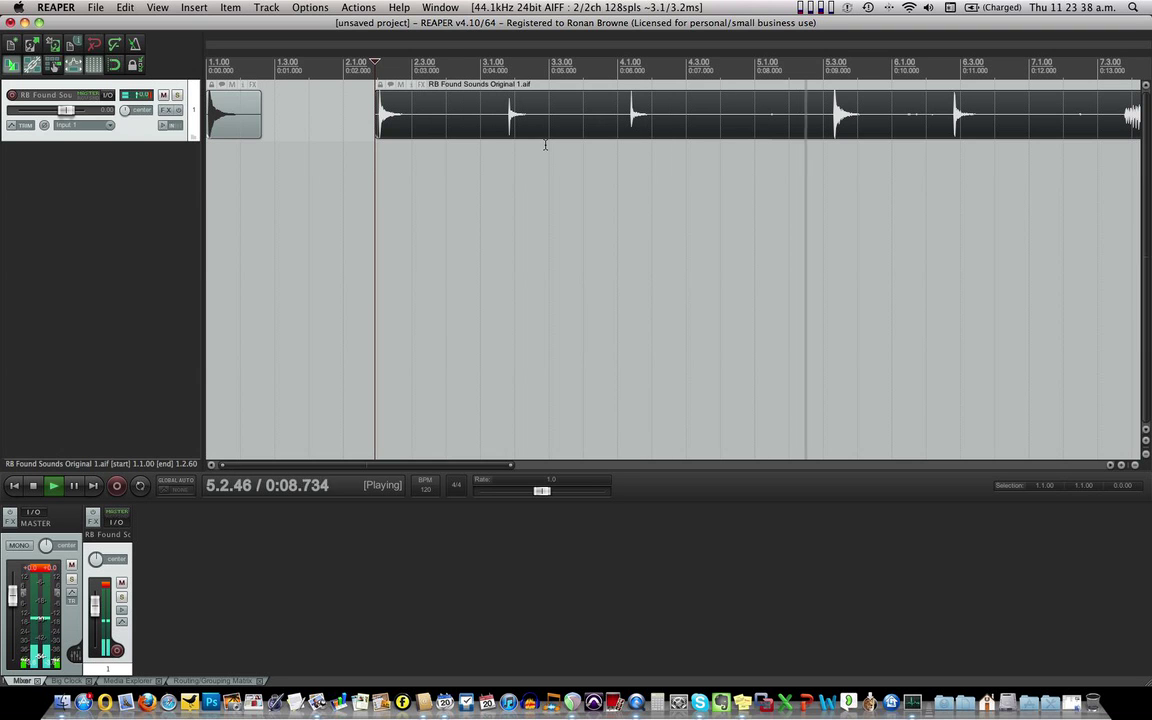
pyautogui.press('space')
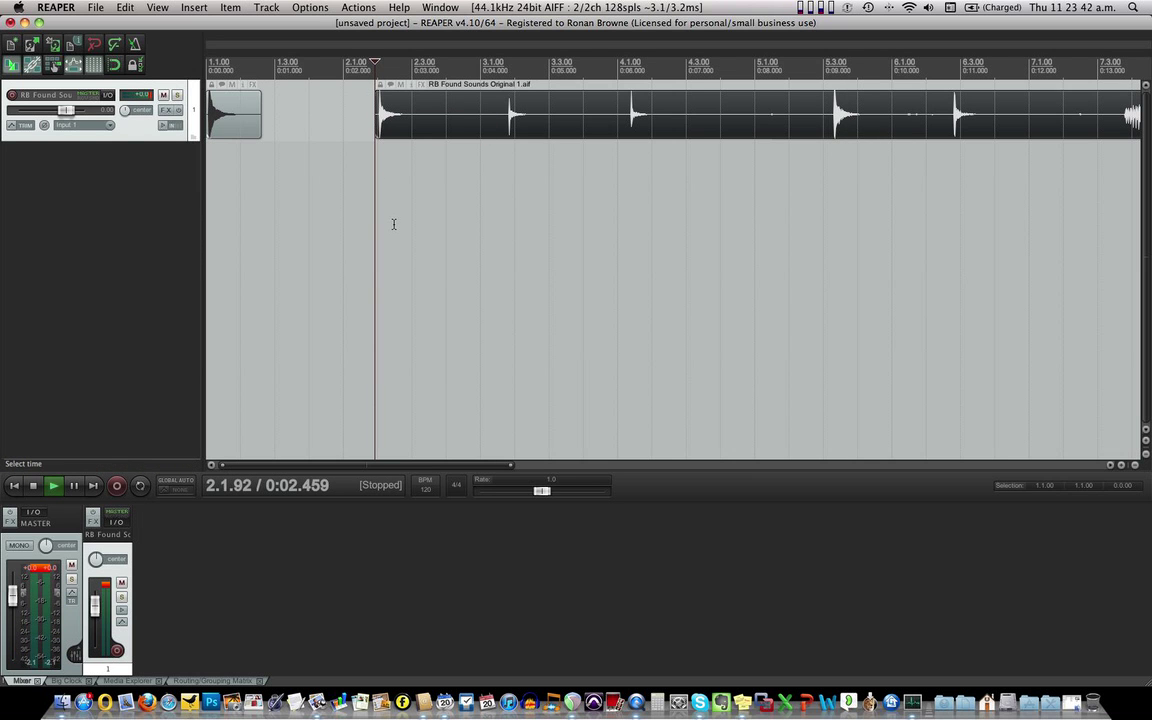
pyautogui.press('space')
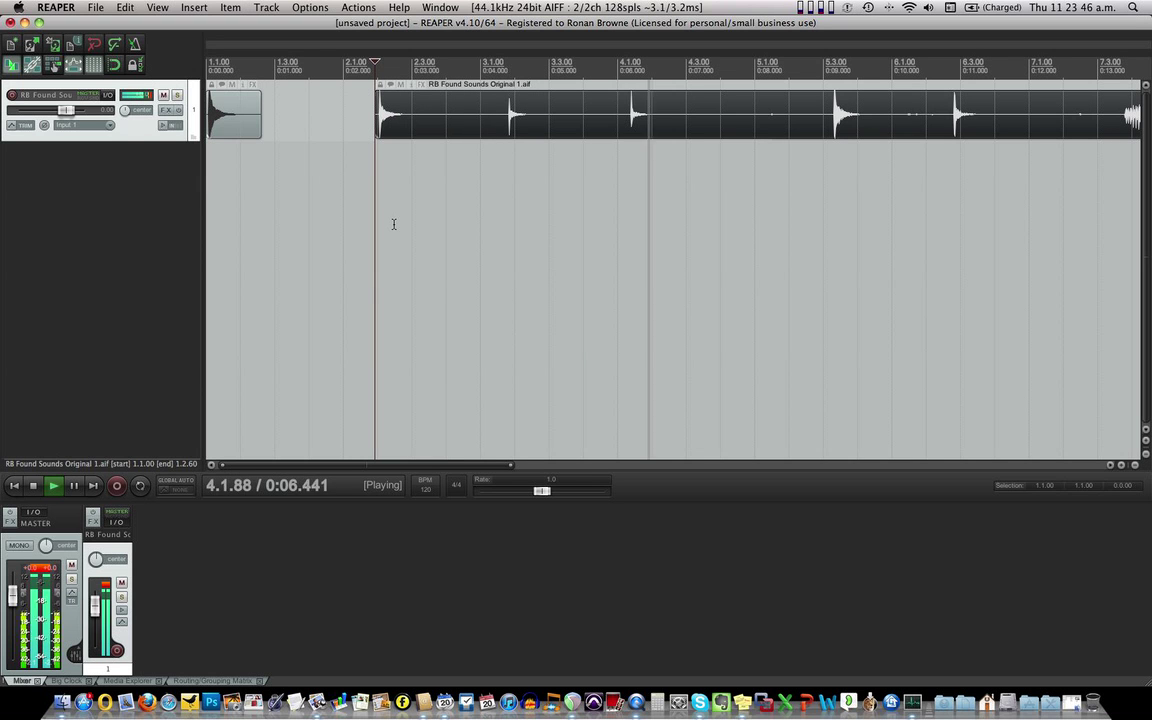
pyautogui.press('space')
# Step: Split the recording at 4.3.02, nudge the left piece earlier, and trim the right piece's silent start
pyautogui.click(686, 112)
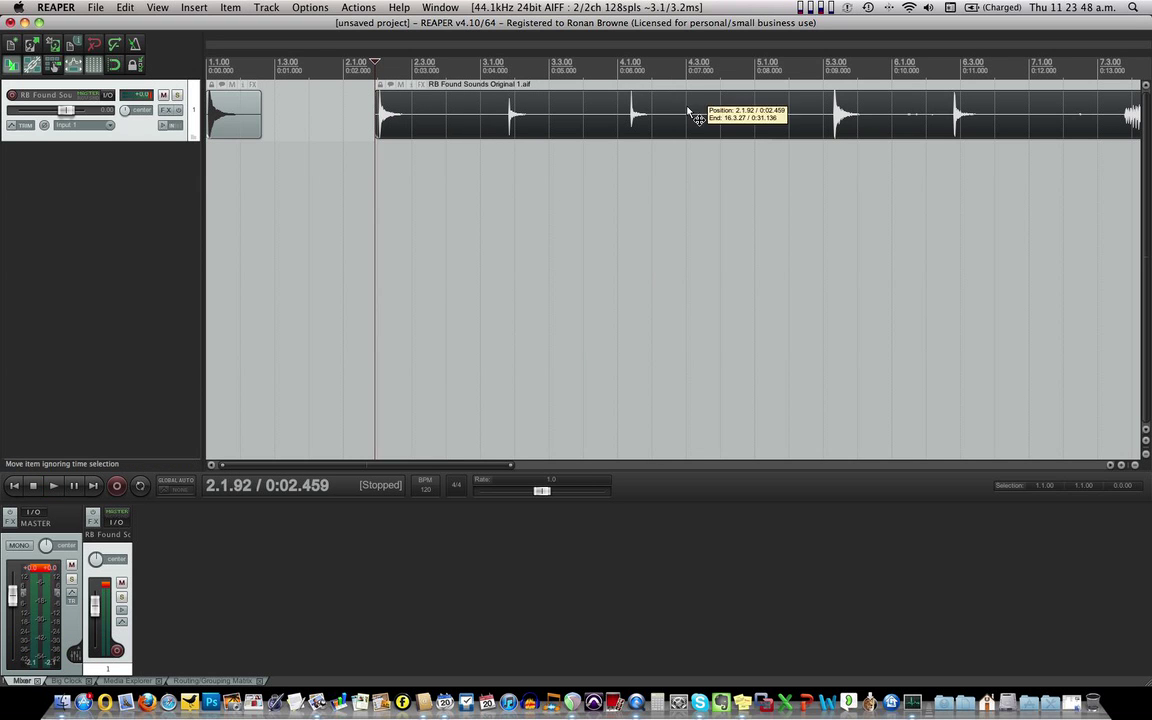
pyautogui.press('s')
pyautogui.moveTo(549, 122); pyautogui.dragTo(528, 123)
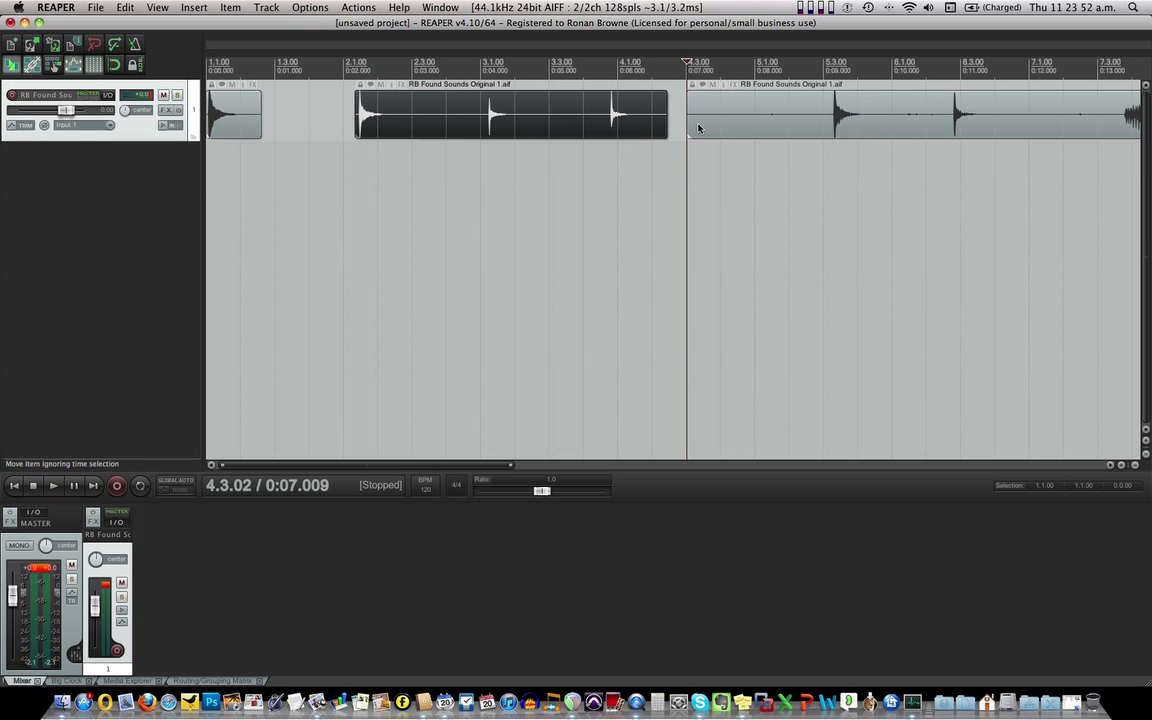
pyautogui.moveTo(690, 126); pyautogui.dragTo(835, 123)
# Step: Split the right piece at 0:09.880 and move the short hit onto a new second track
pyautogui.click(834, 124)
pyautogui.press('space')
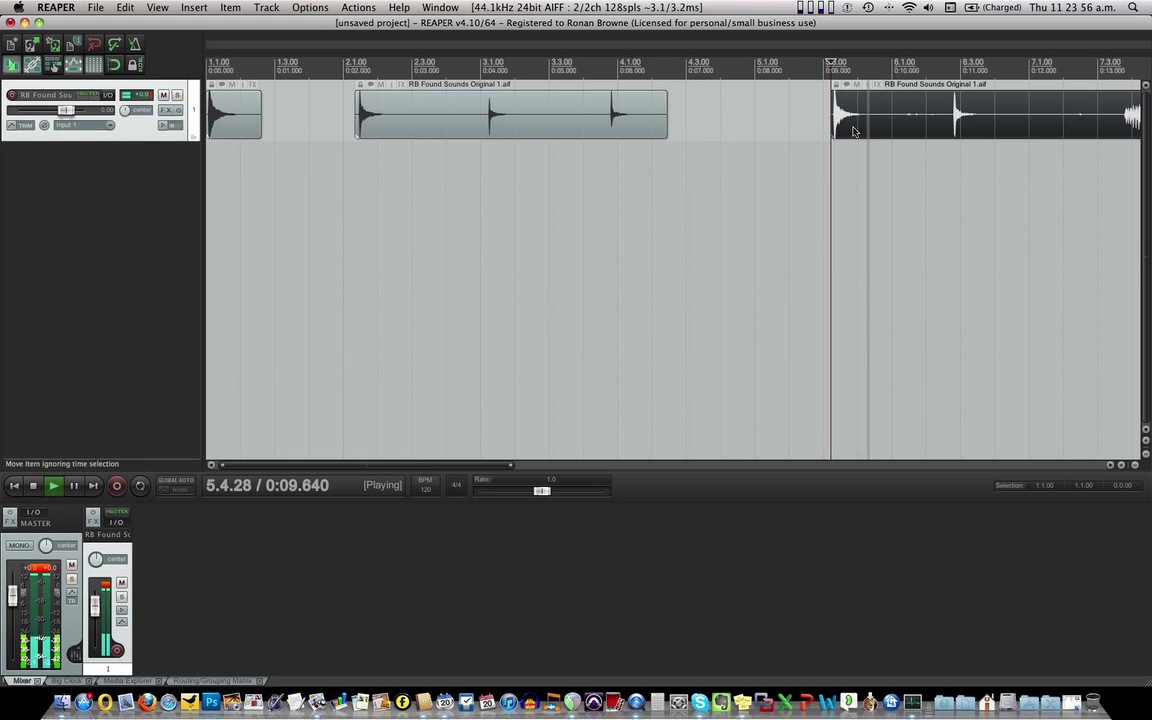
pyautogui.press('space')
pyautogui.press('space')
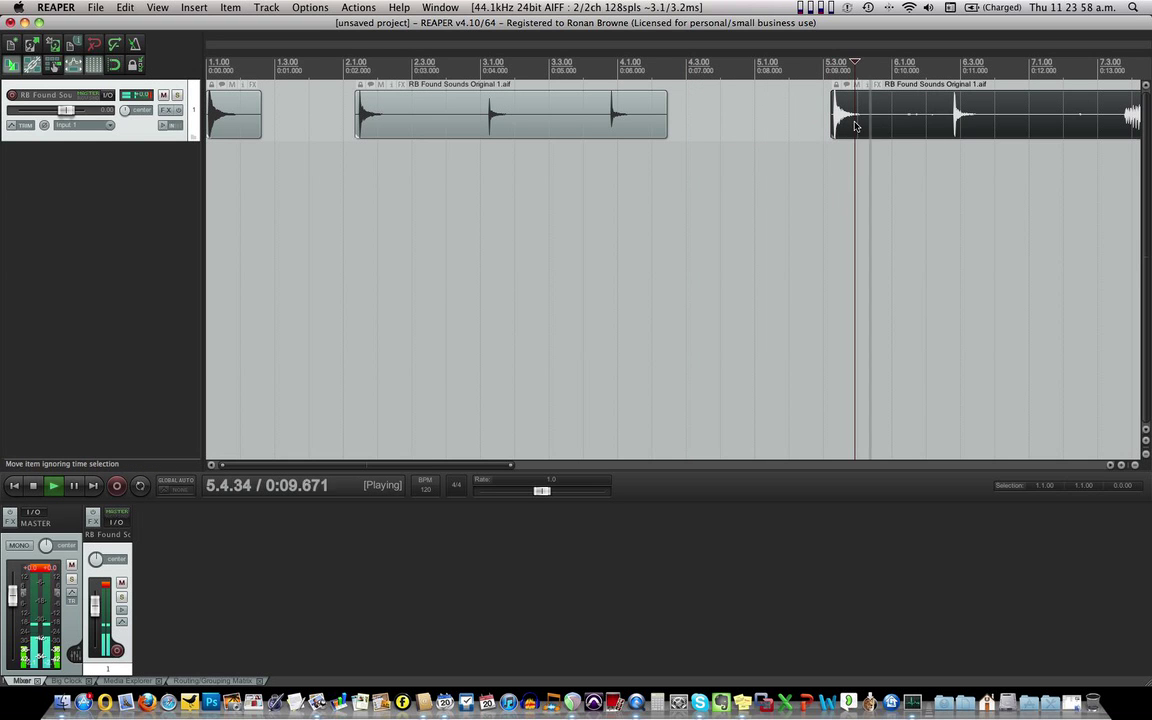
pyautogui.click(883, 125)
pyautogui.press('space')
pyautogui.press('s')
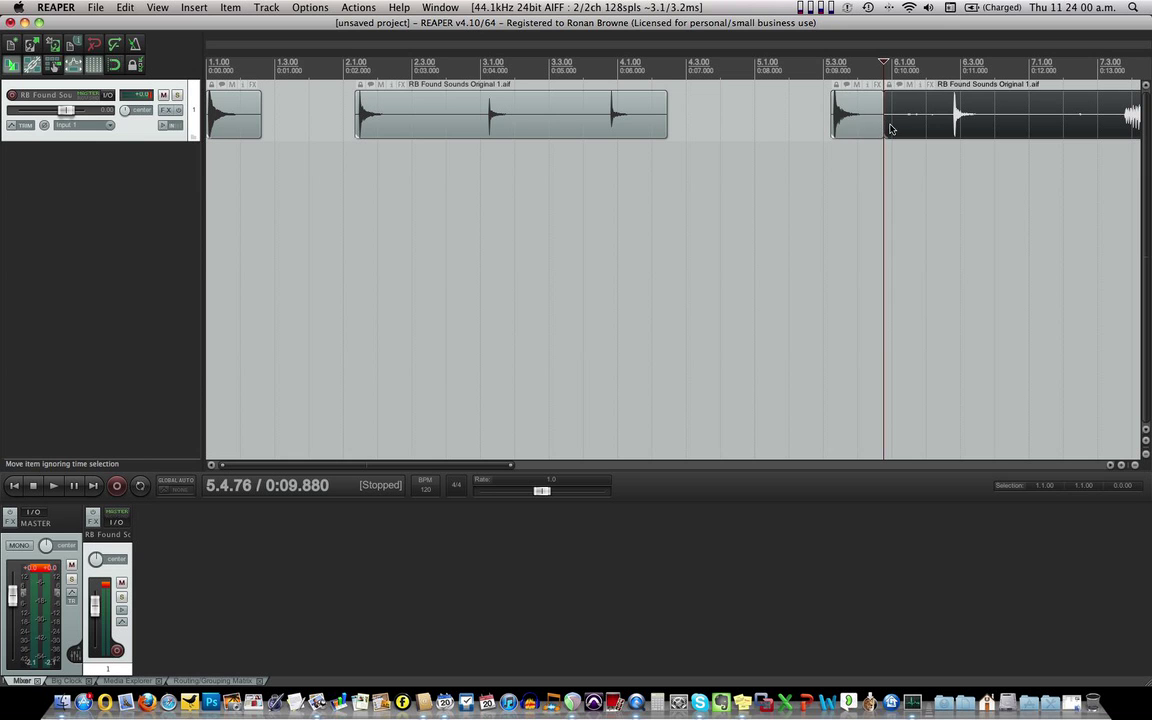
pyautogui.moveTo(846, 127); pyautogui.dragTo(294, 207)
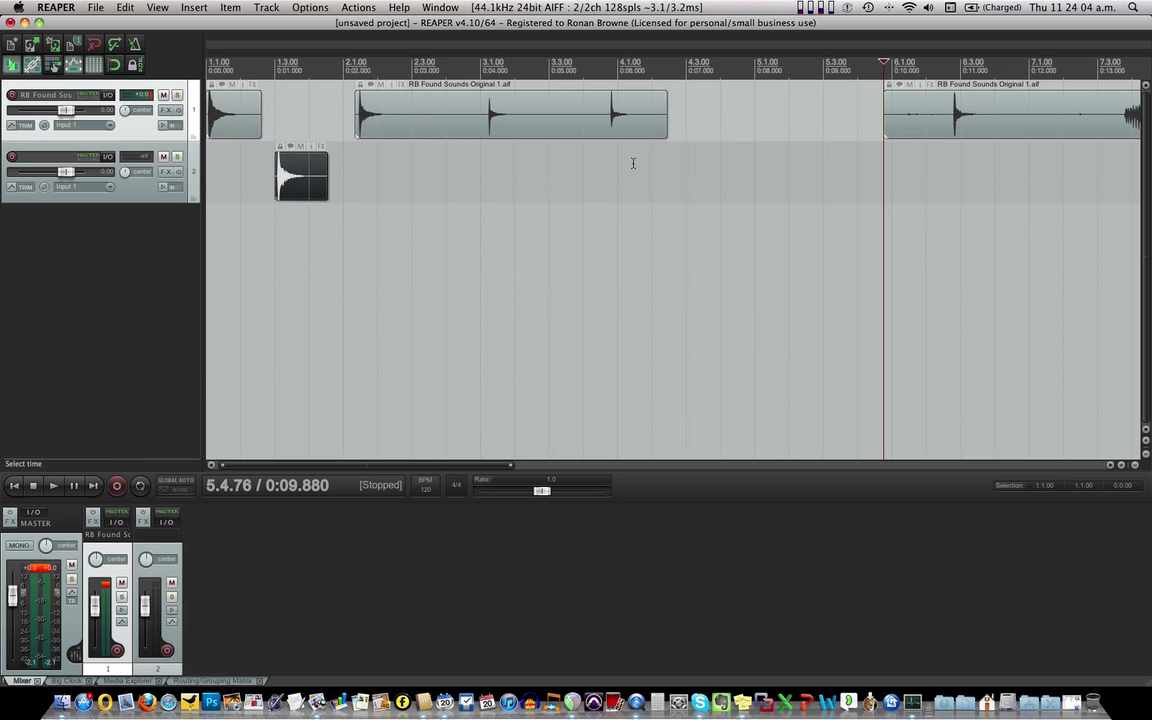
# Step: Trim the last piece's silent start and move the short hit at 6.4.00 onto a new third track
pyautogui.moveTo(886, 123); pyautogui.dragTo(955, 122)
pyautogui.press('space')
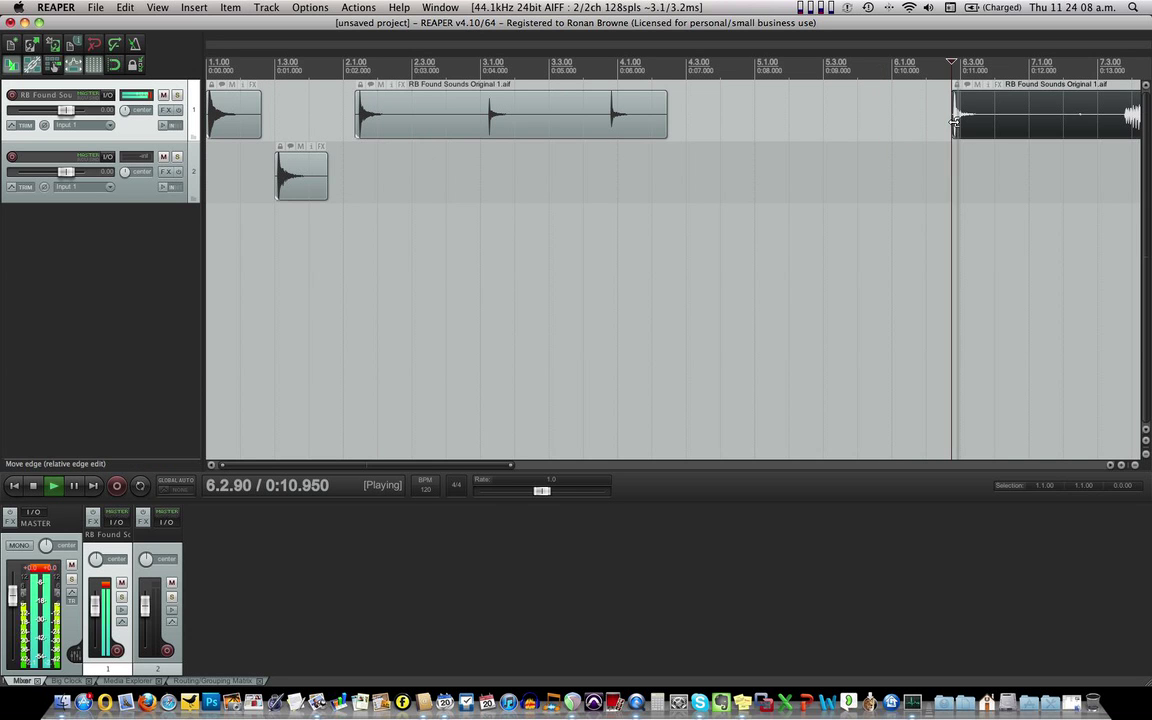
pyautogui.press('space')
pyautogui.click(995, 126)
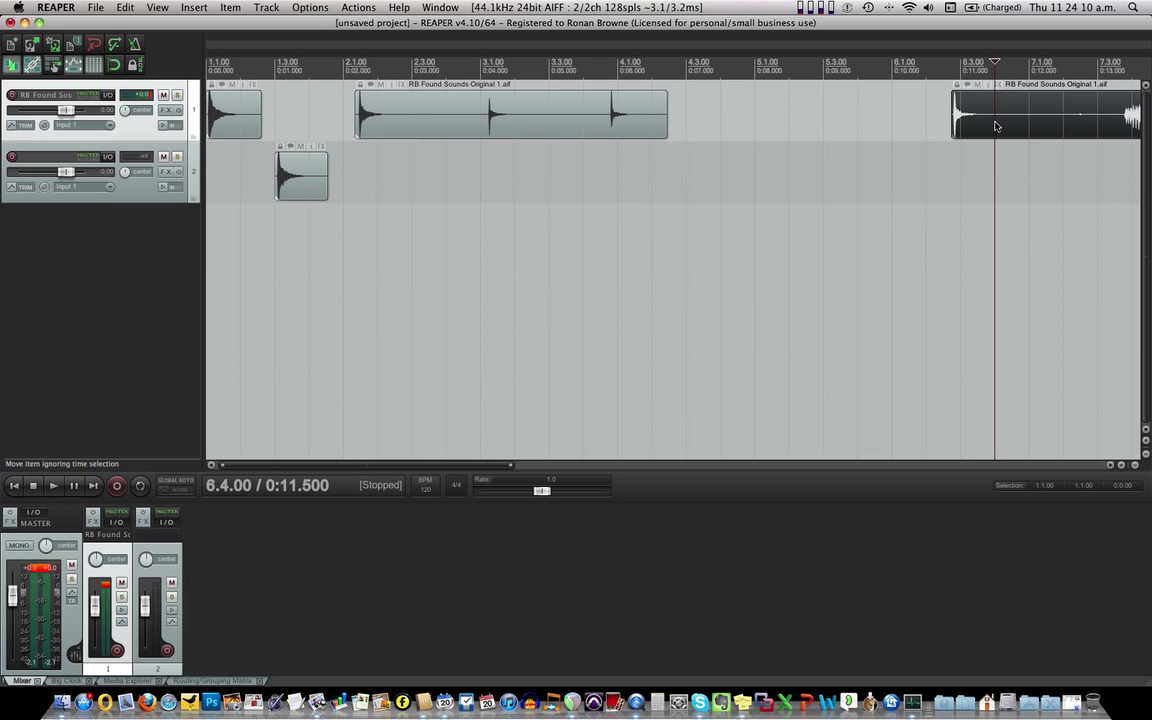
pyautogui.moveTo(979, 126); pyautogui.dragTo(366, 248)
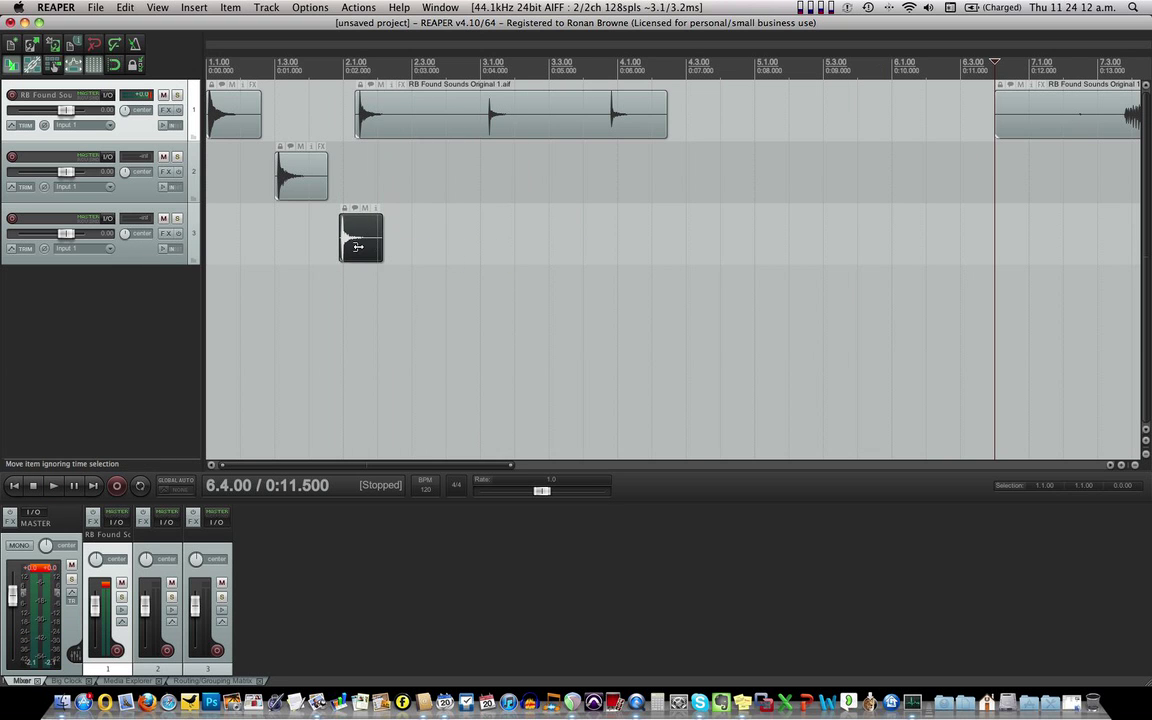
# Step: Shift the middle piece later and audition the short sound on track 2
pyautogui.moveTo(422, 132); pyautogui.dragTo(566, 134)
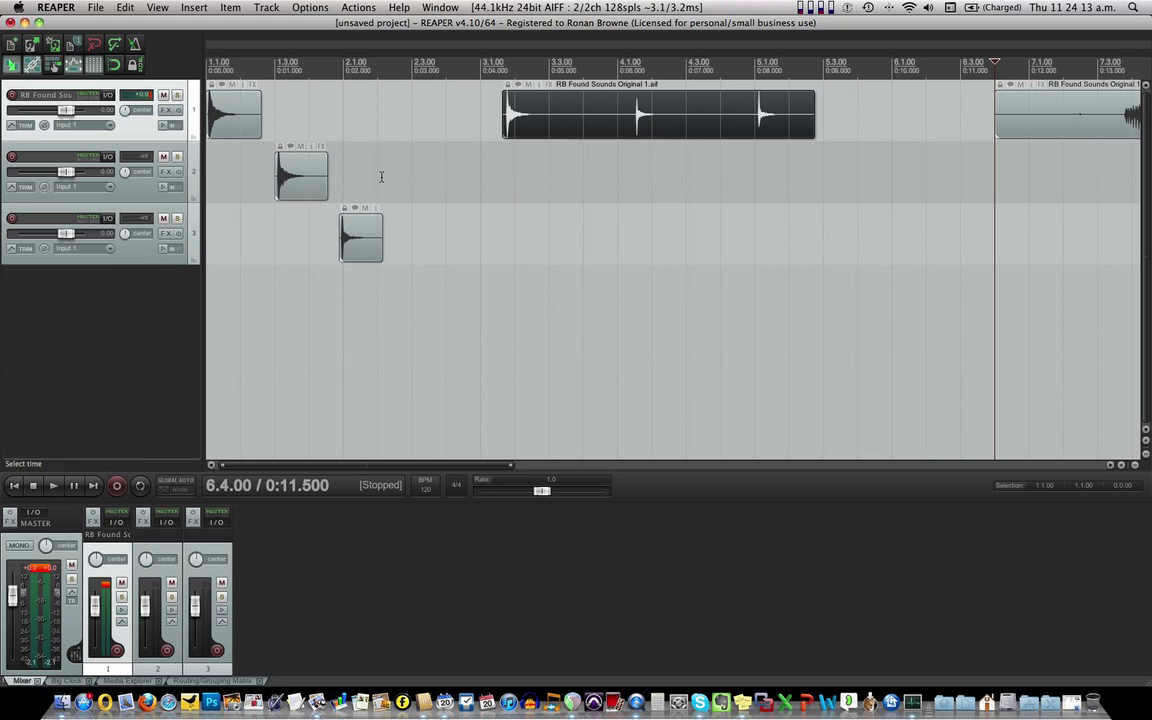
pyautogui.click(275, 192)
pyautogui.press('space')
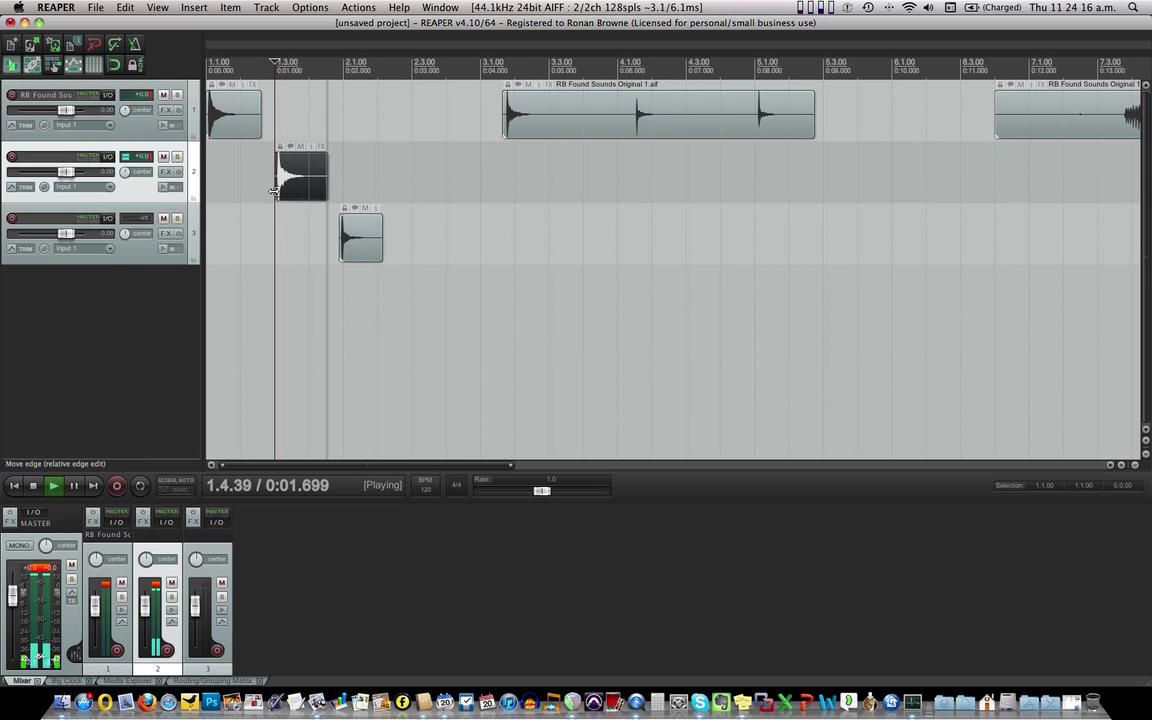
pyautogui.press('space')
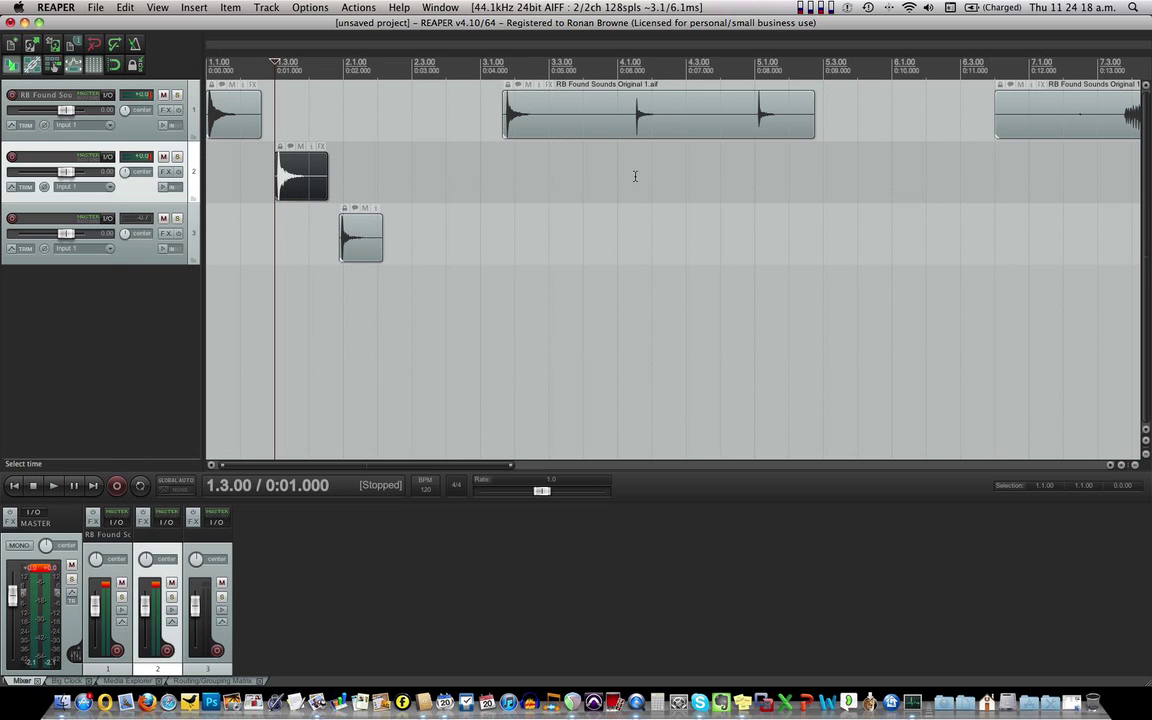
pyautogui.scroll(-5, 735, 214)
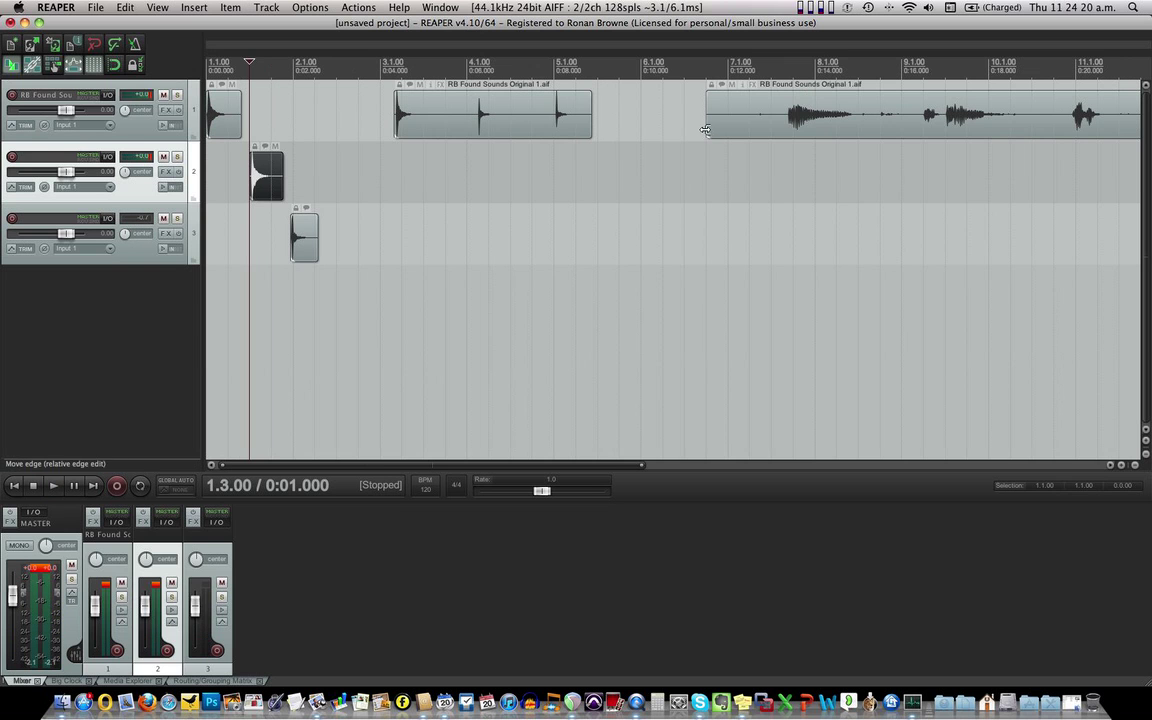
# Step: Trim the long track-1 recording's start, split it, and move the cut piece onto a new track 4
pyautogui.moveTo(705, 130); pyautogui.dragTo(789, 127)
pyautogui.press('space')
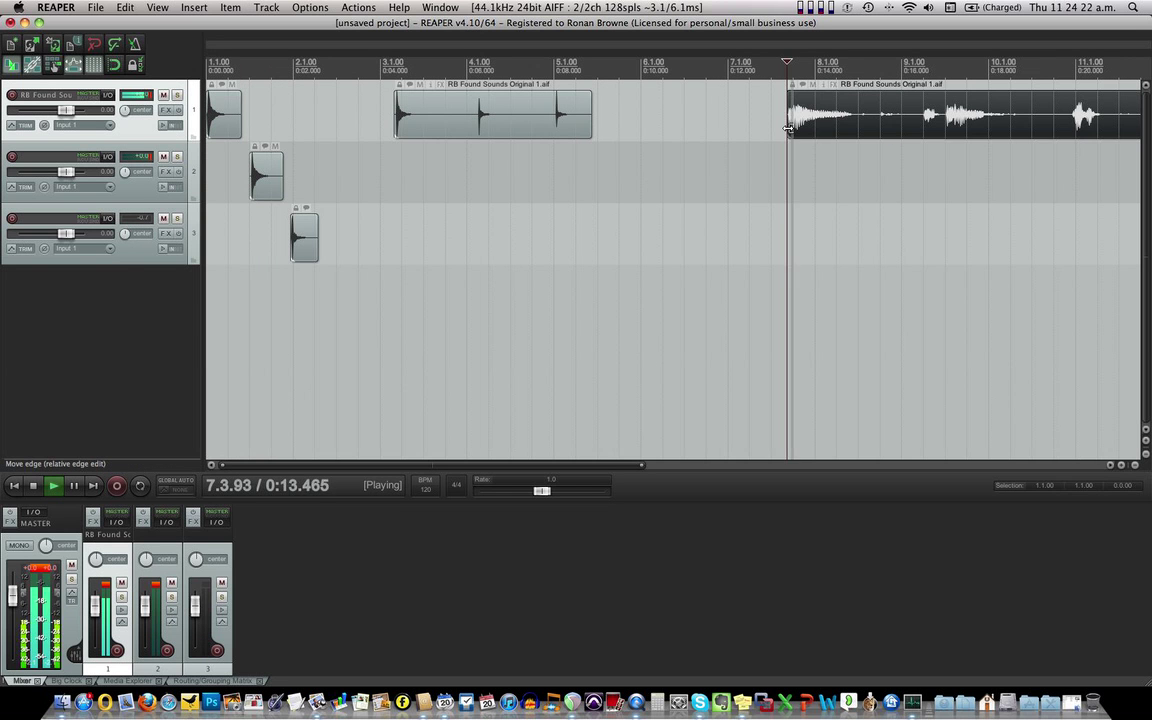
pyautogui.press('space')
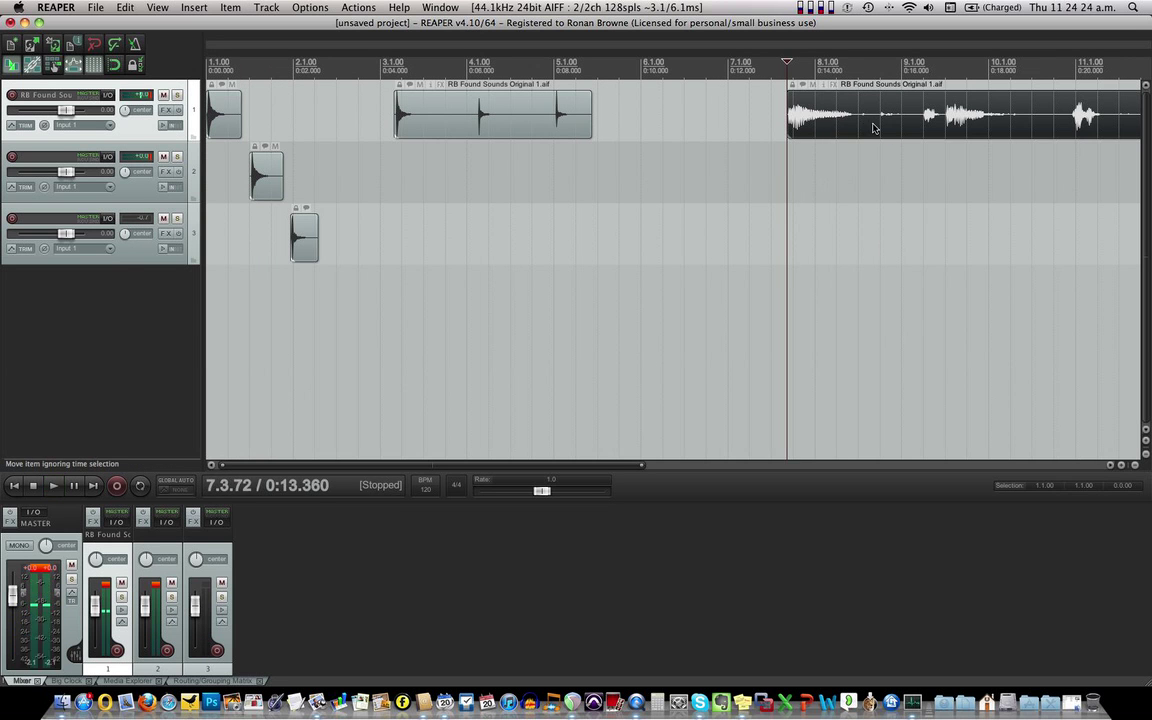
pyautogui.click(860, 122)
pyautogui.press('s')
pyautogui.moveTo(850, 122); pyautogui.dragTo(362, 315)
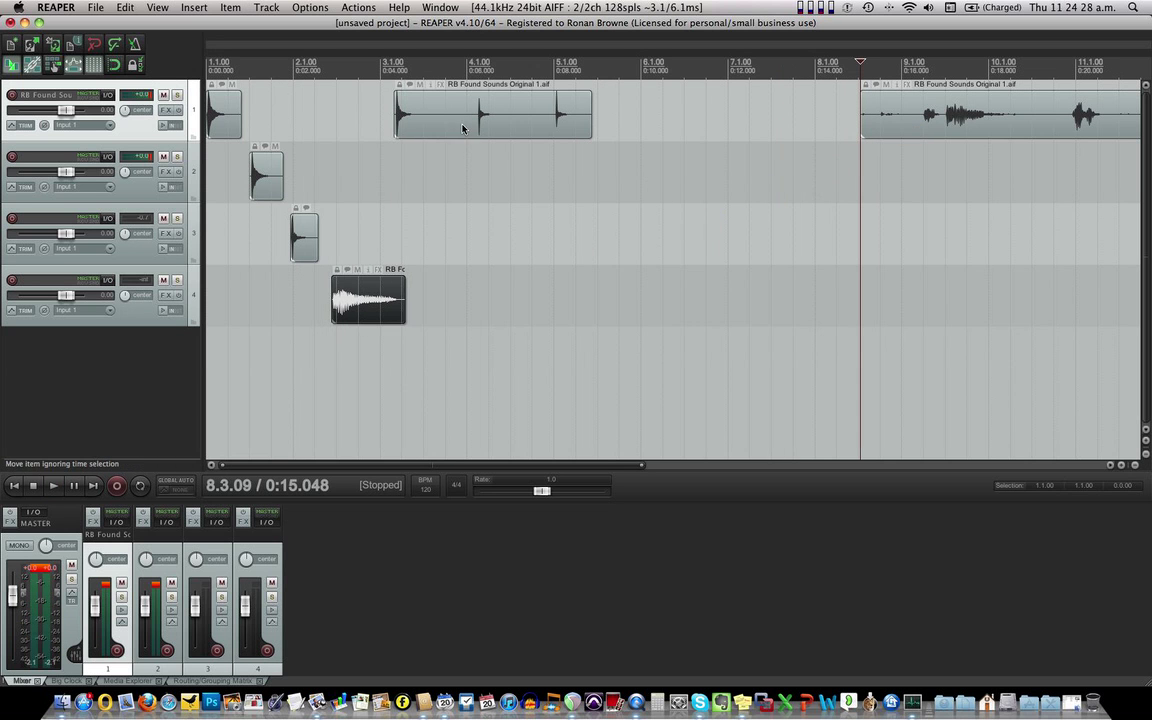
# Step: Reposition the three-click sound and trim the long recording to start at 0:16.373
pyautogui.moveTo(463, 128); pyautogui.dragTo(548, 128)
pyautogui.moveTo(860, 132); pyautogui.dragTo(918, 132)
pyautogui.press('space')
pyautogui.scroll(-2, 918, 132)
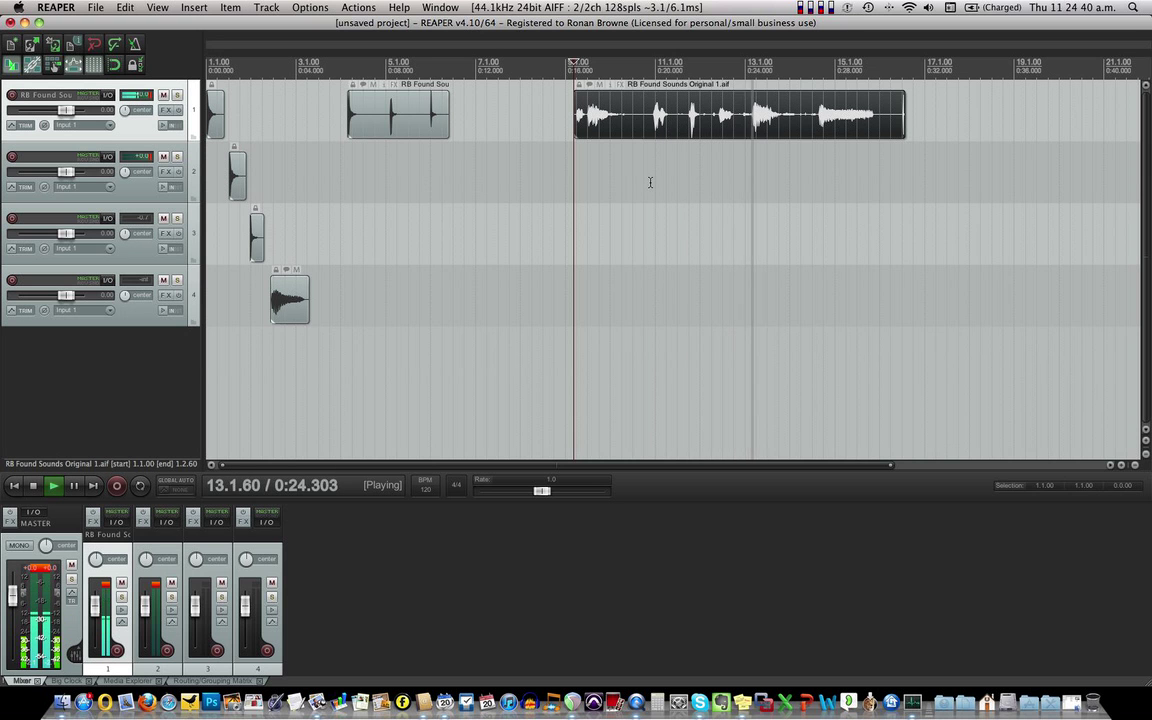
pyautogui.press('space')
pyautogui.scroll(-3, 643, 178)
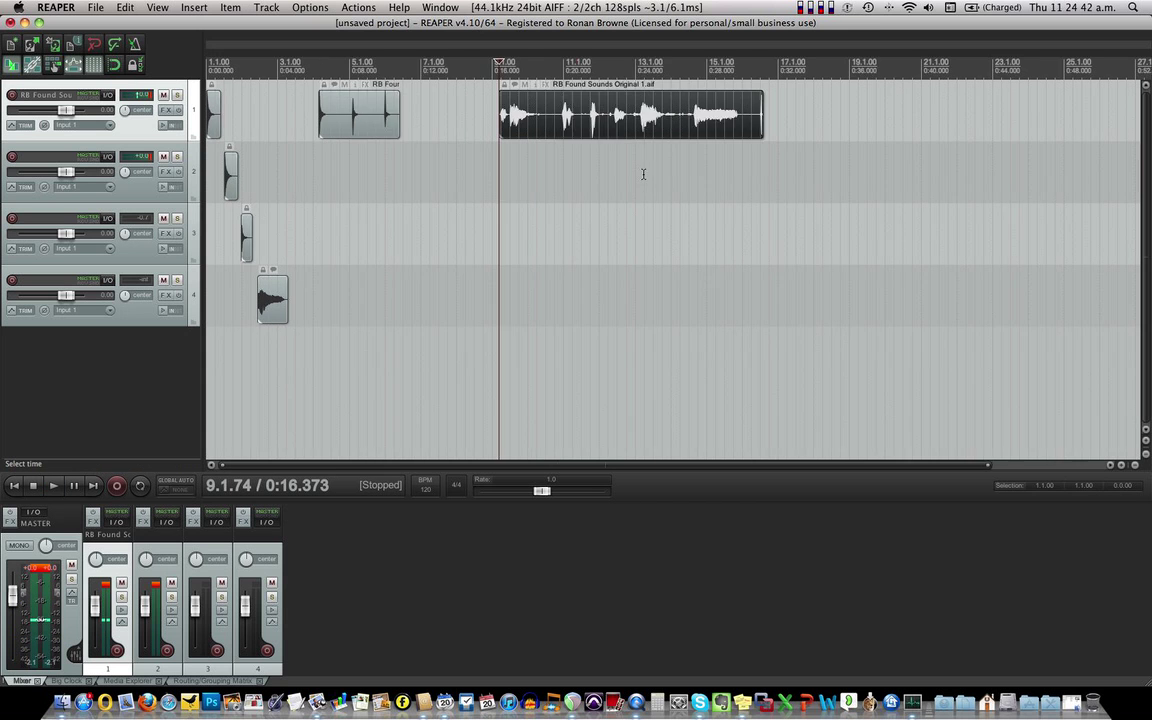
pyautogui.scroll(-3, 546, 170)
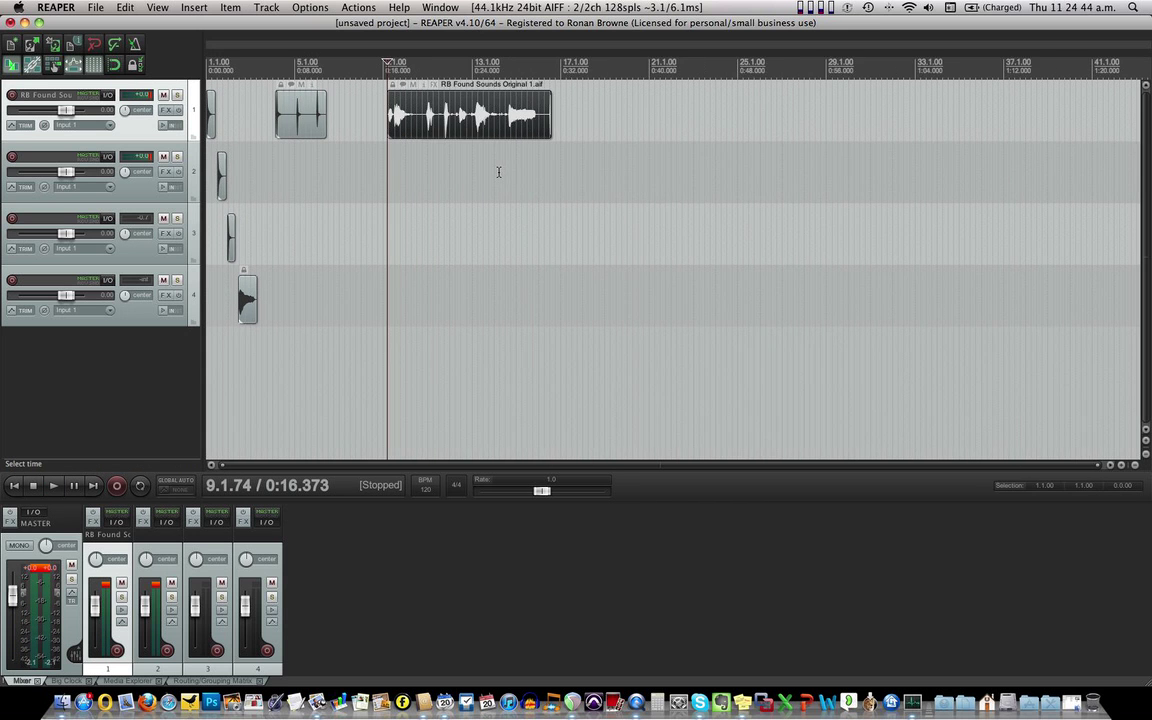
# Step: Add RB Found Sounds Original 1.aif from the RB Noises Reaper folder onto track 1
pyautogui.click(61, 703)
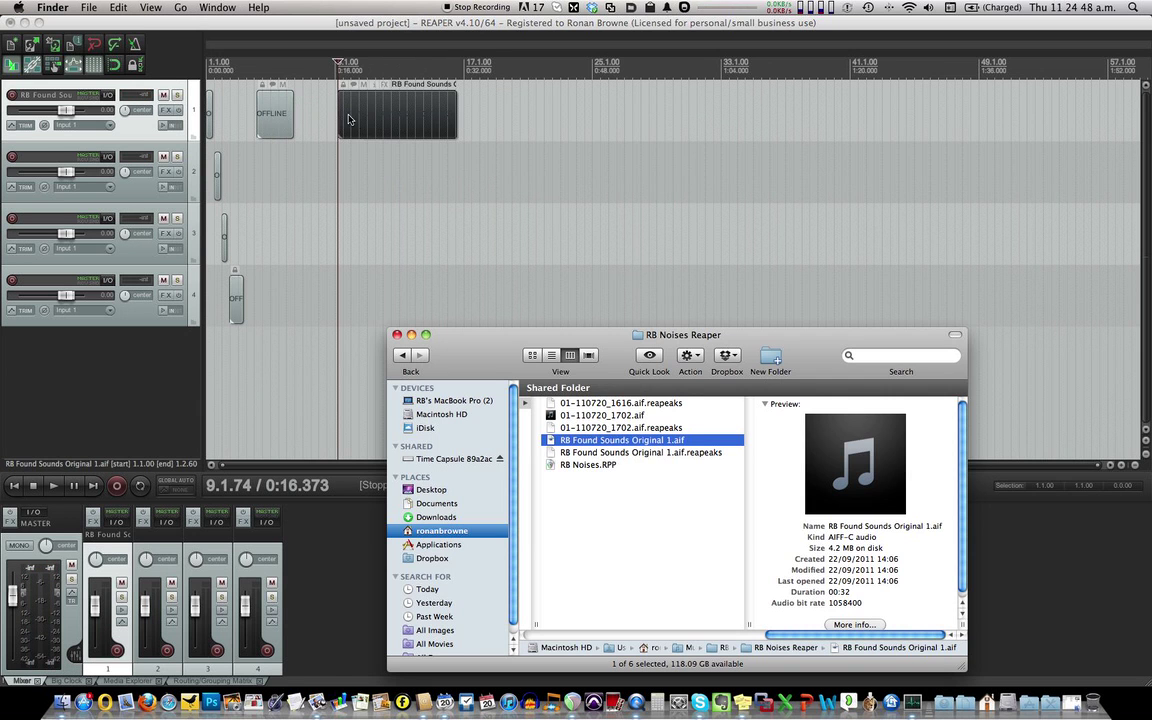
pyautogui.click(404, 147)
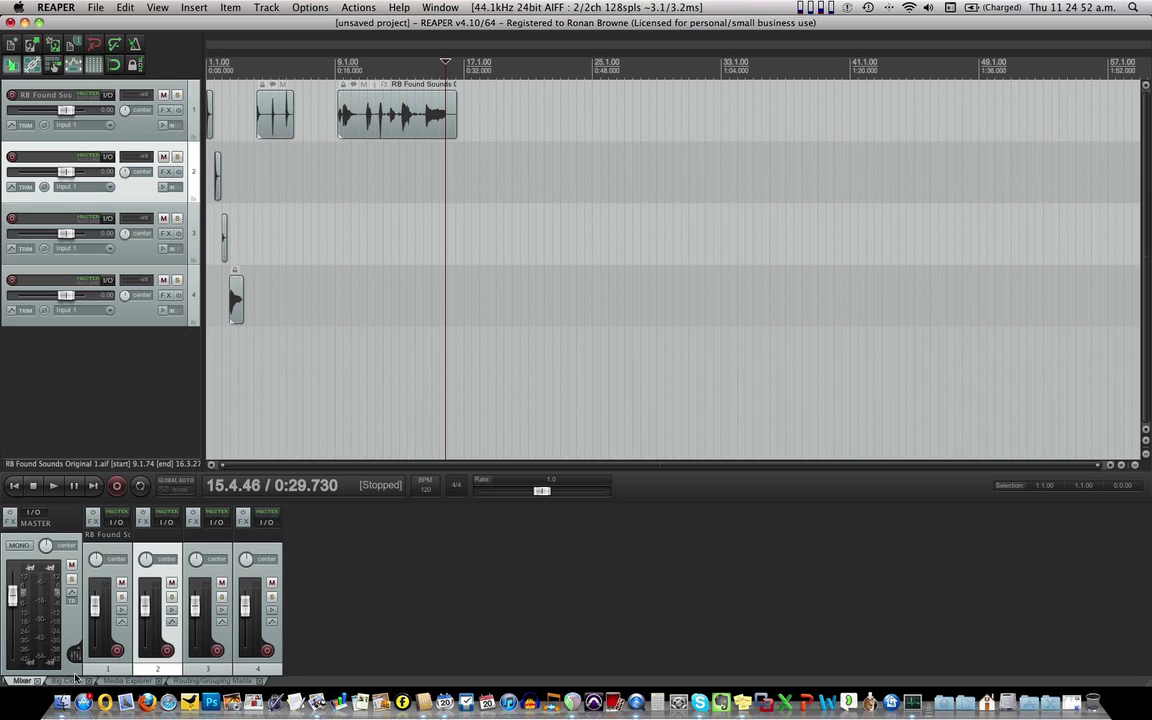
pyautogui.click(62, 706)
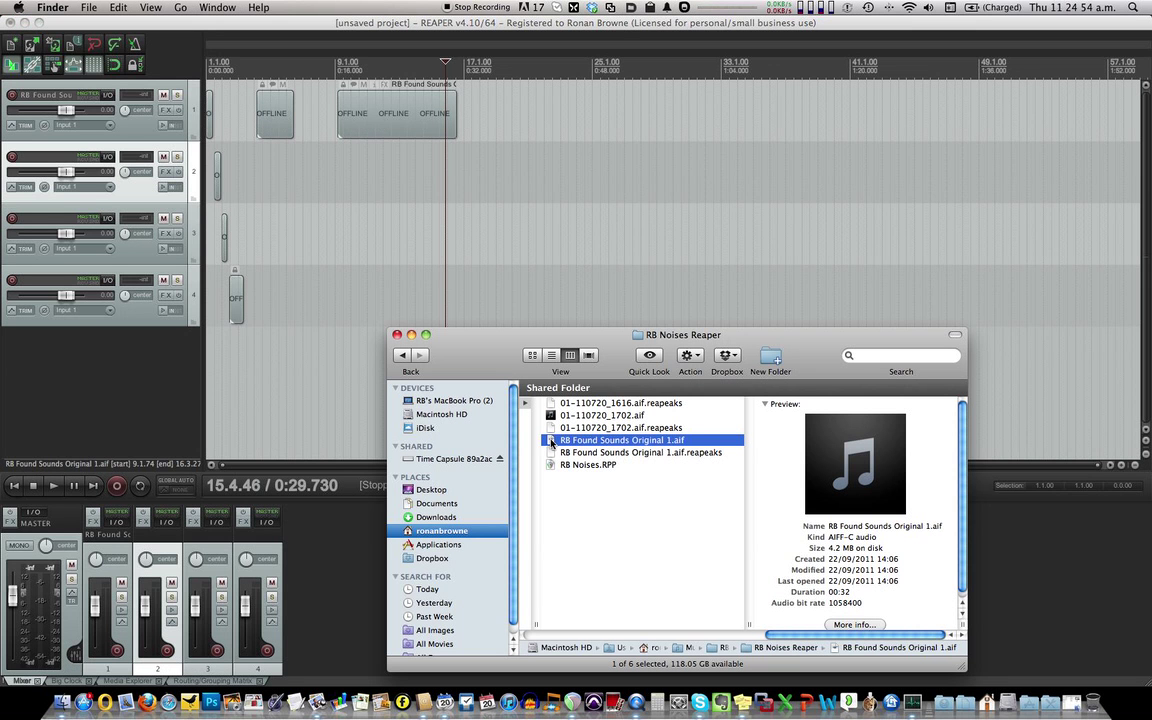
pyautogui.moveTo(551, 443); pyautogui.dragTo(628, 116)
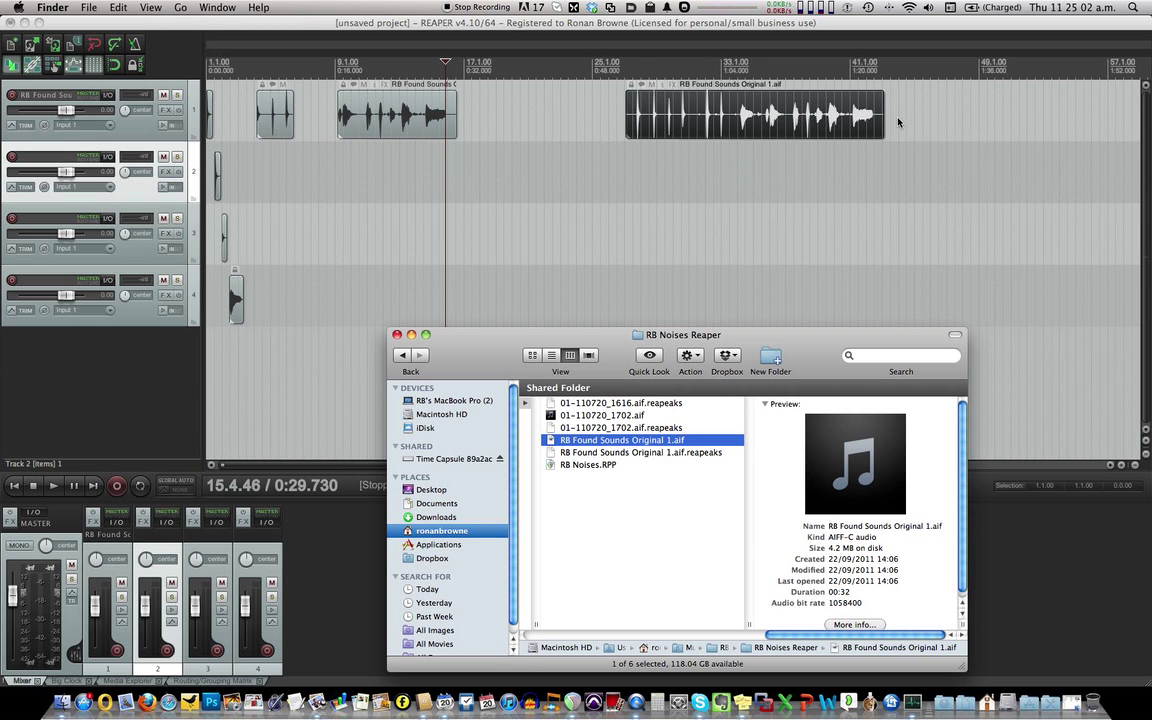
pyautogui.click(453, 303)
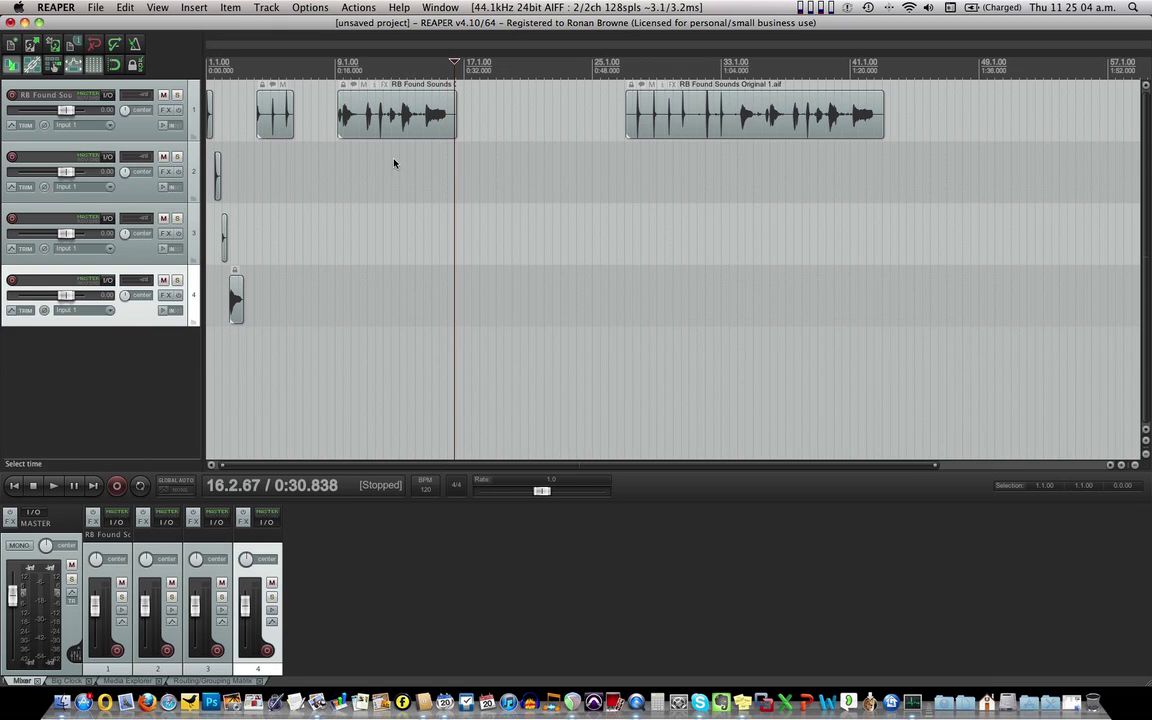
# Step: Trim the track-1 recording's start and move a cut section to track 4 near 0:05.557
pyautogui.click(340, 121)
pyautogui.scroll(5, 424, 144)
pyautogui.press('space')
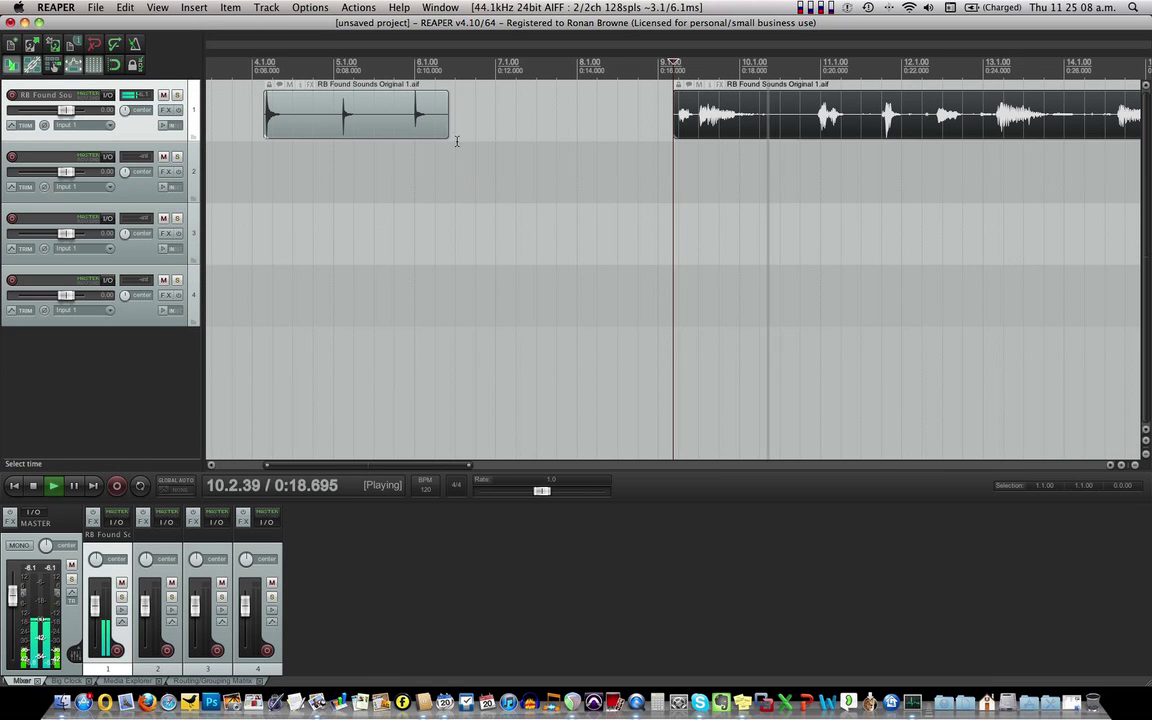
pyautogui.press('space')
pyautogui.moveTo(675, 122); pyautogui.dragTo(700, 125)
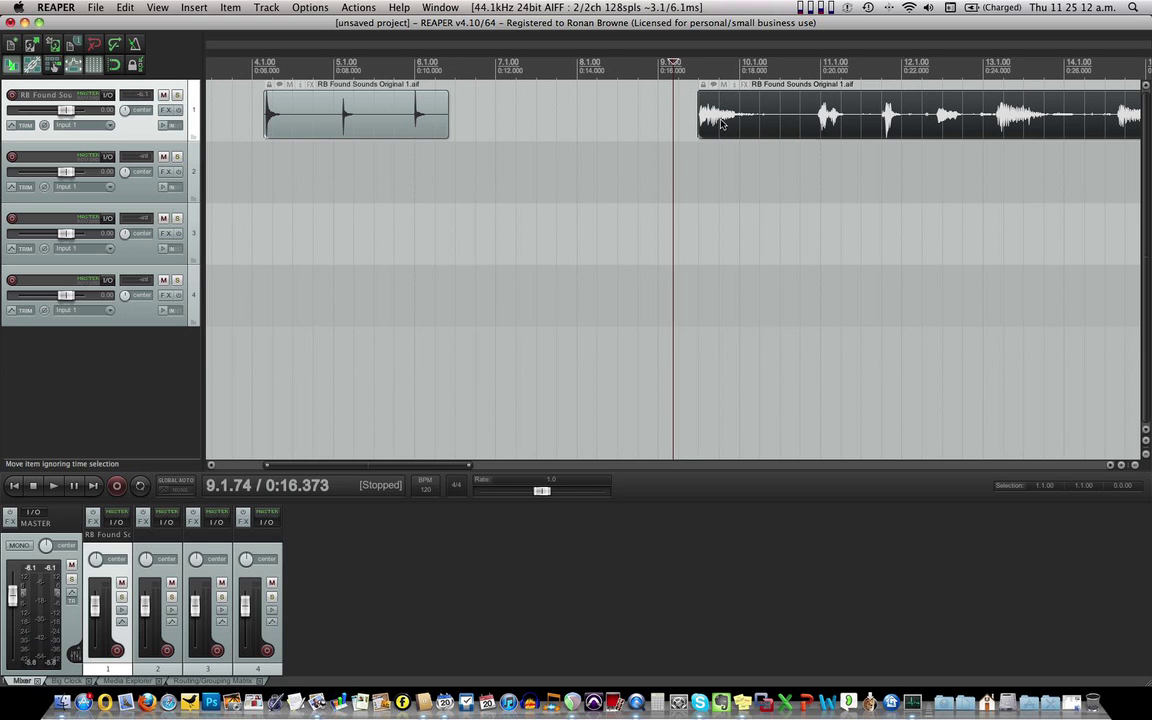
pyautogui.click(778, 125)
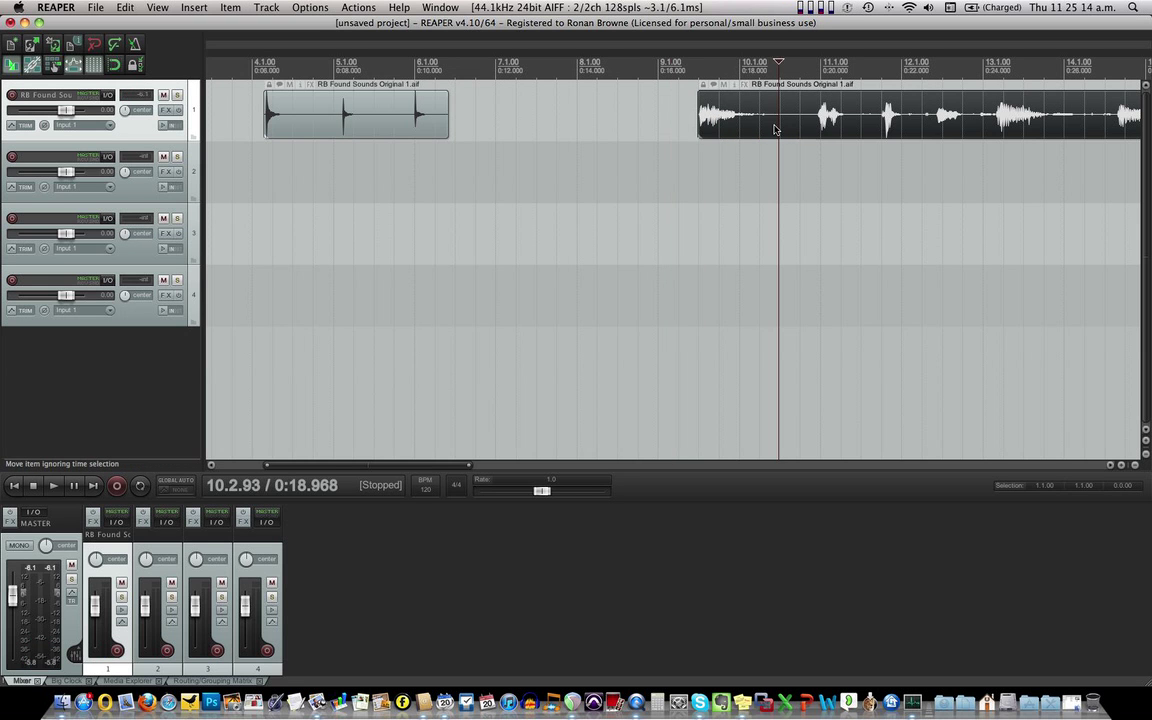
pyautogui.moveTo(776, 128); pyautogui.dragTo(475, 315)
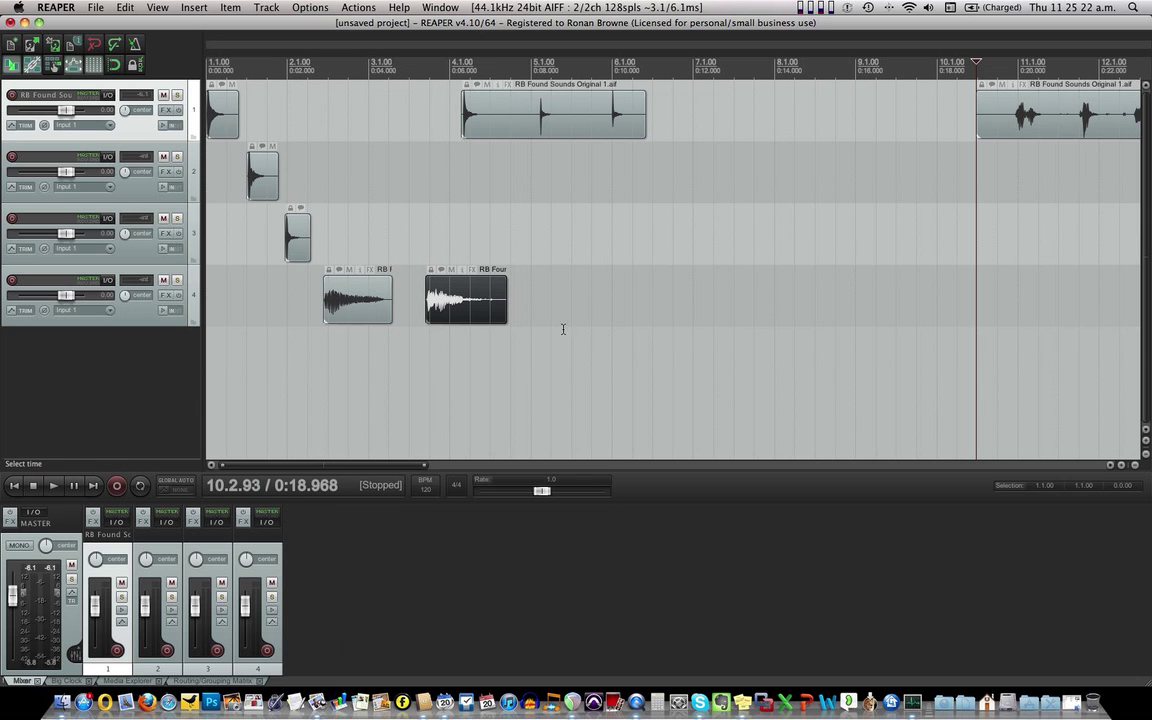
# Step: Space out track 4's sounds and the three-click sound on track 1 later in time
pyautogui.moveTo(475, 305); pyautogui.dragTo(652, 312)
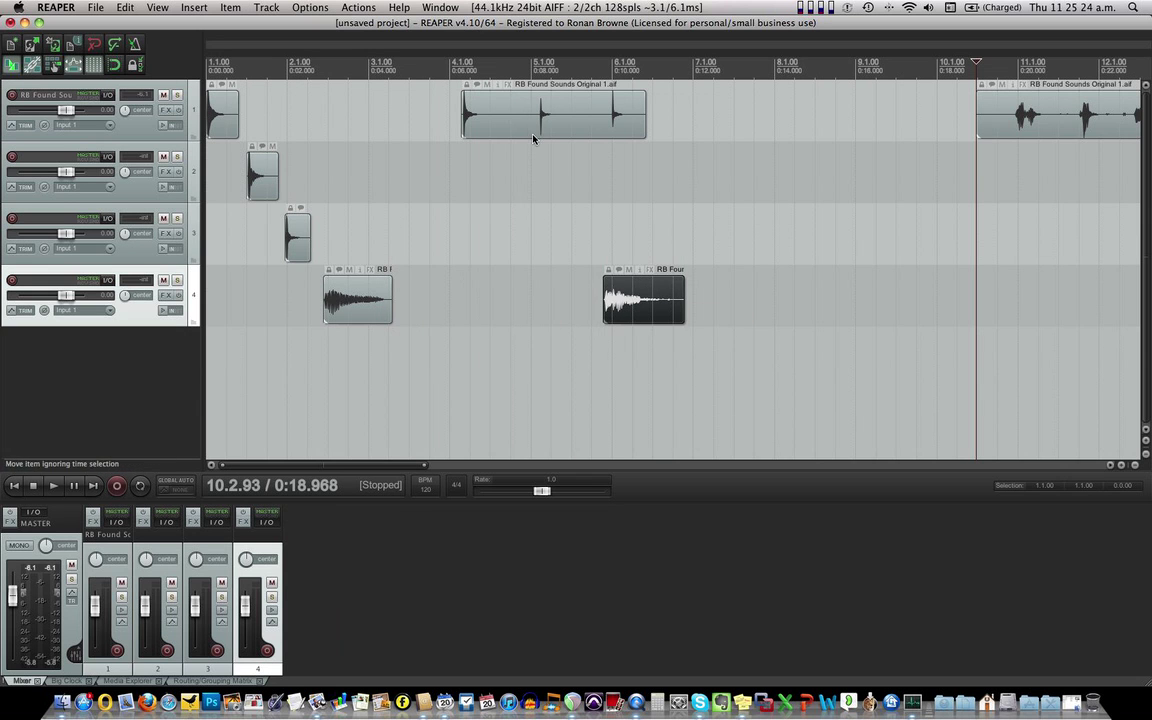
pyautogui.moveTo(533, 138); pyautogui.dragTo(694, 129)
pyautogui.moveTo(650, 316); pyautogui.dragTo(682, 315)
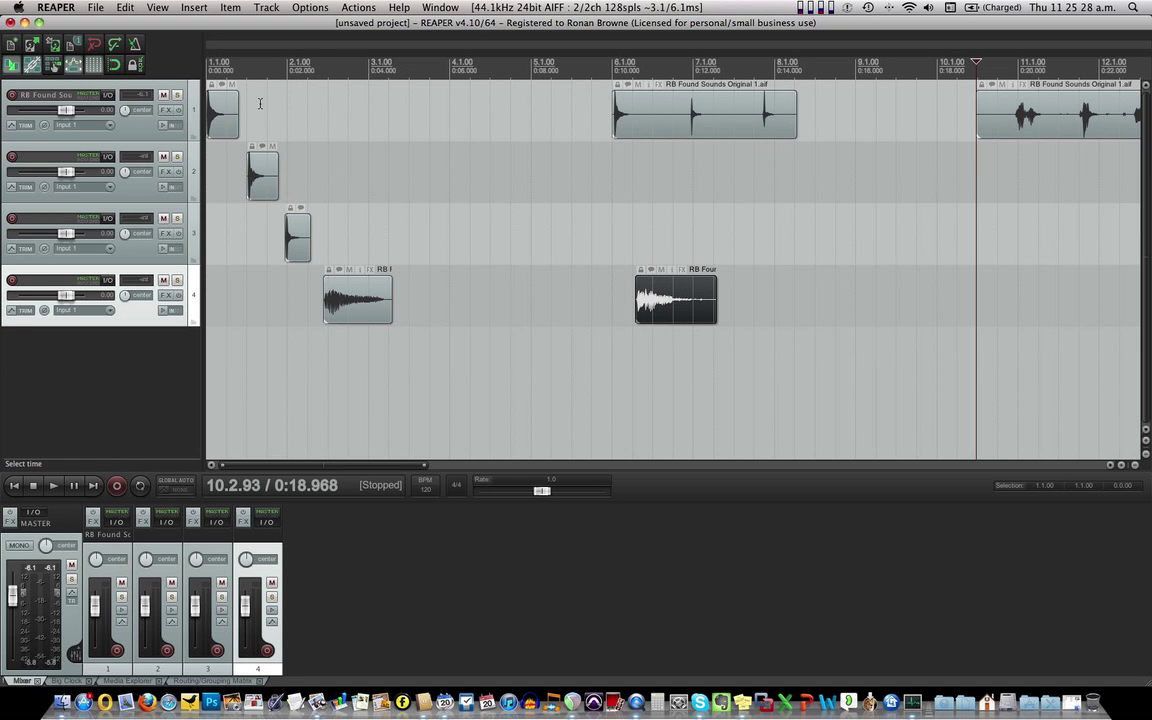
# Step: Trim the long track-1 recording's start, move it earlier, and split it at 11.2.82 (0:20.910)
pyautogui.moveTo(978, 118); pyautogui.dragTo(1015, 125)
pyautogui.press('space')
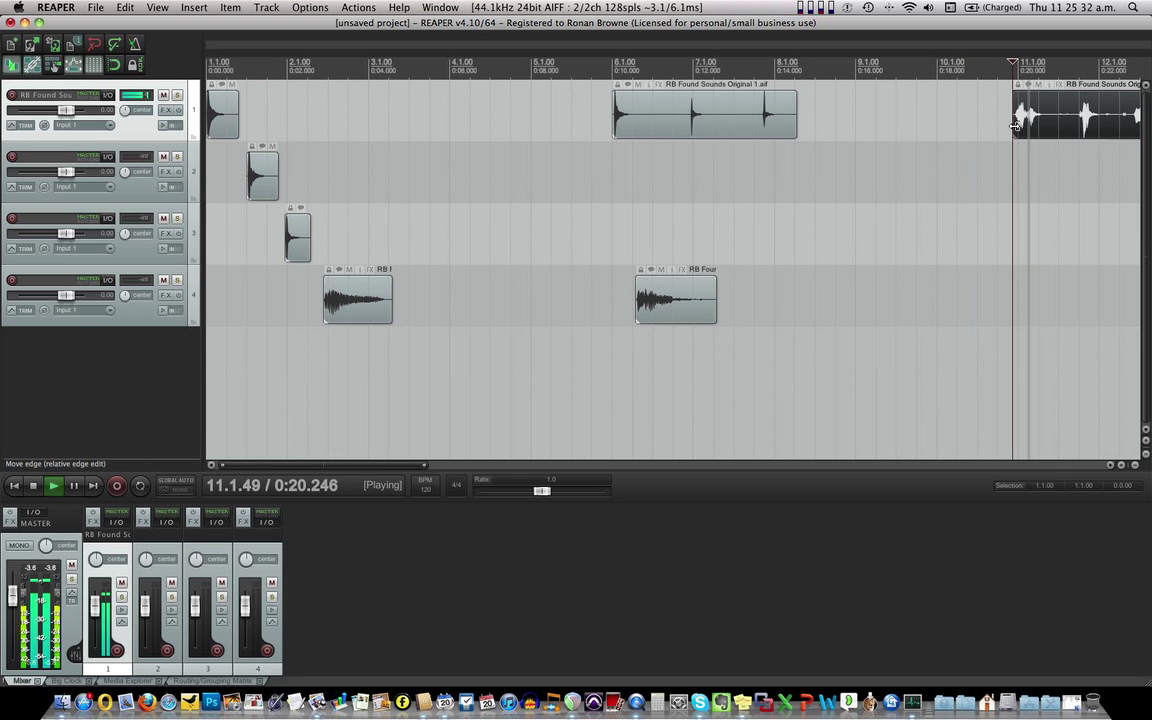
pyautogui.click(1108, 128)
pyautogui.moveTo(1108, 128); pyautogui.dragTo(987, 125)
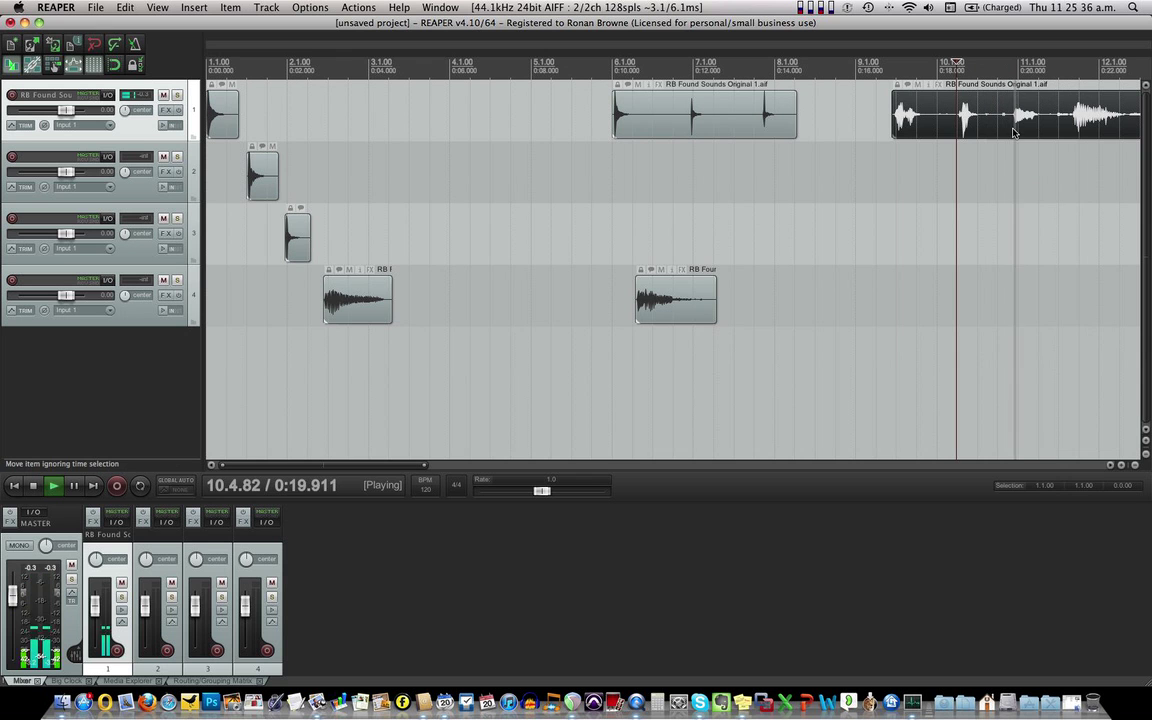
pyautogui.press('space')
pyautogui.click(1054, 124)
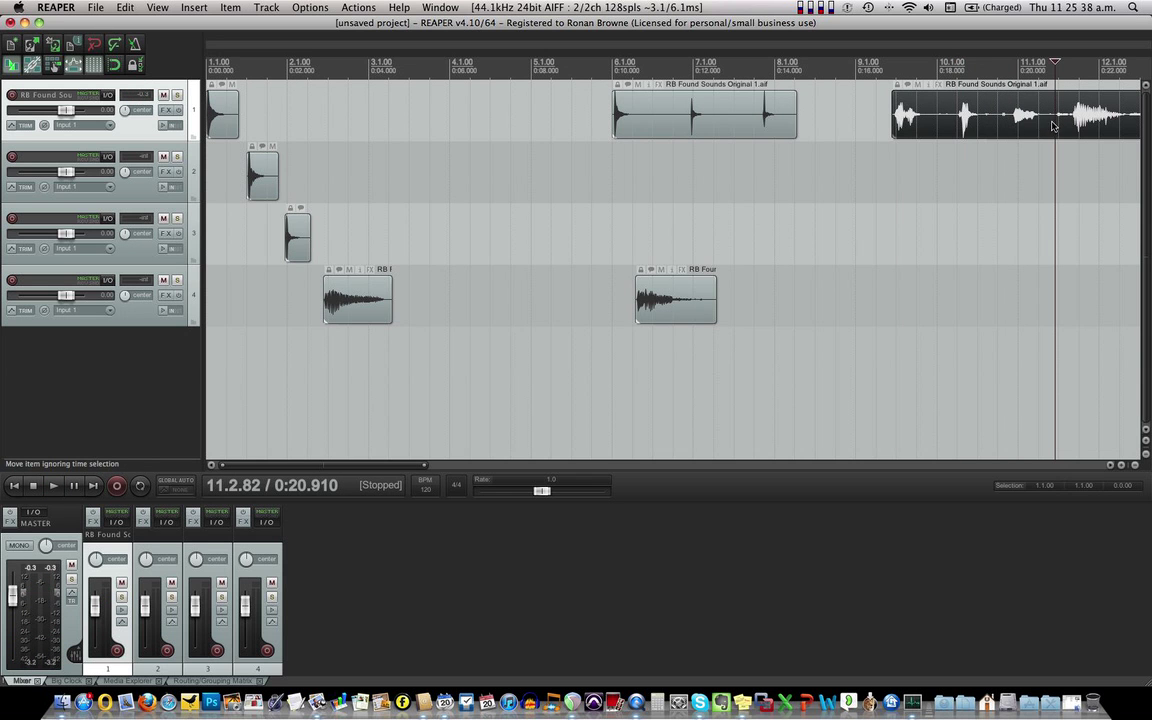
pyautogui.press('s')
pyautogui.click(963, 128)
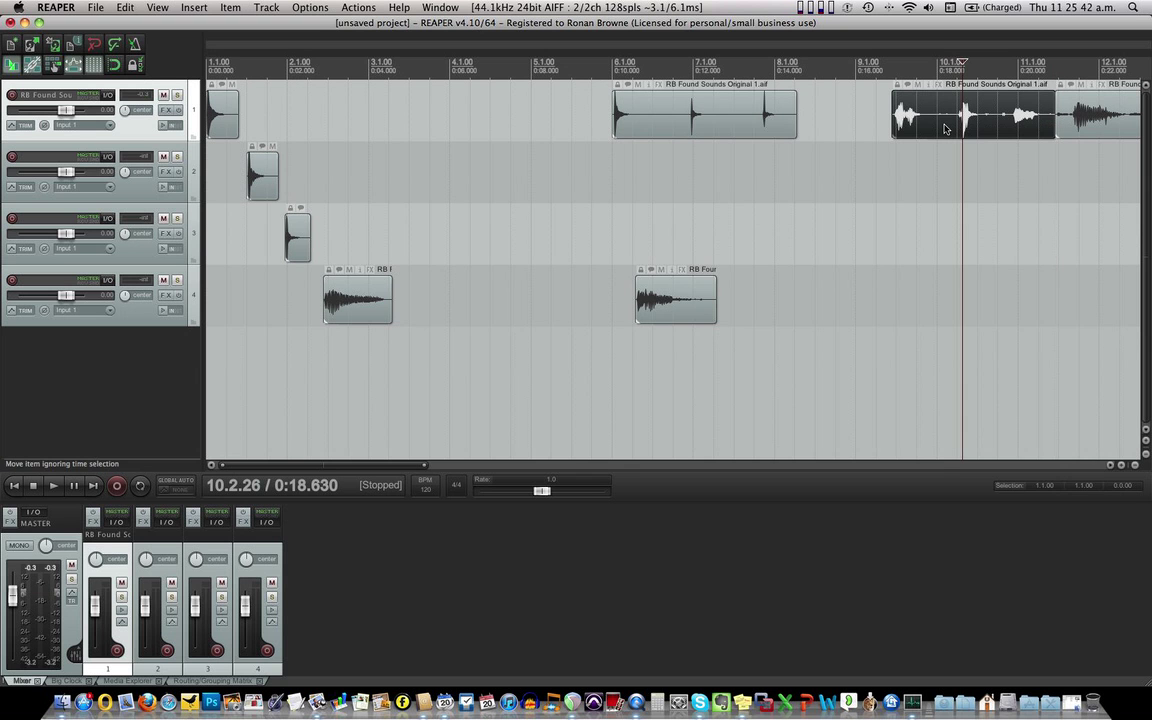
# Step: Delete the selected left piece and audition the remaining recording
pyautogui.rightClick(945, 128)
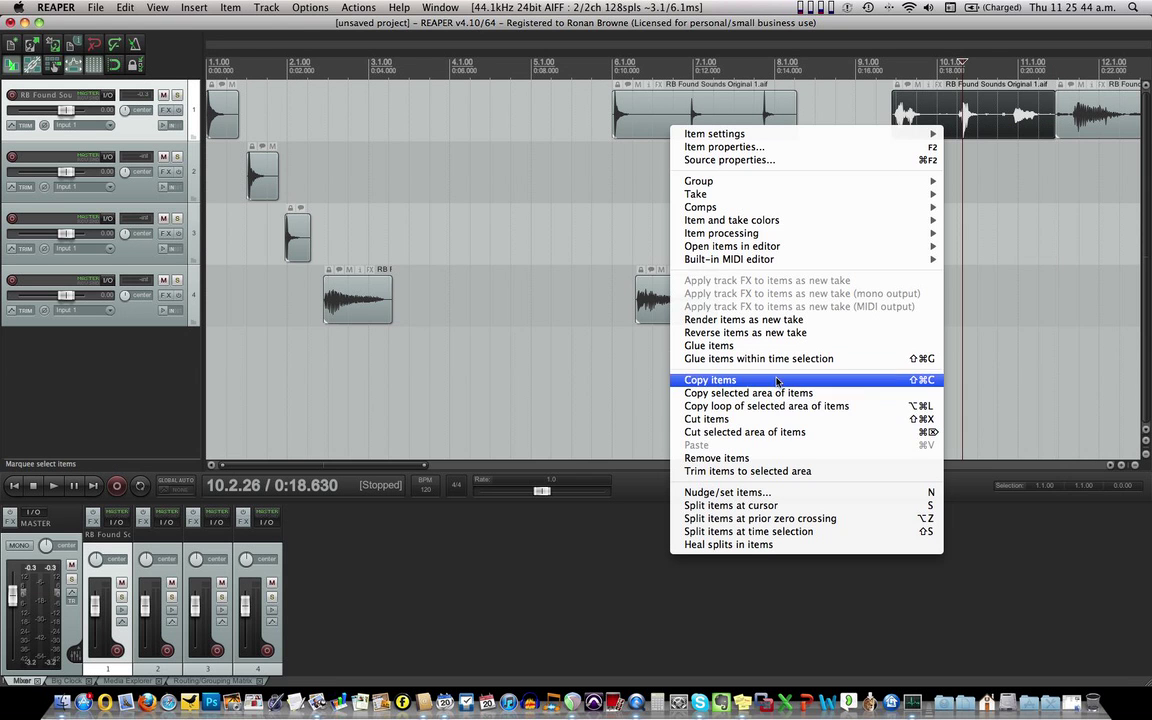
pyautogui.click(735, 459)
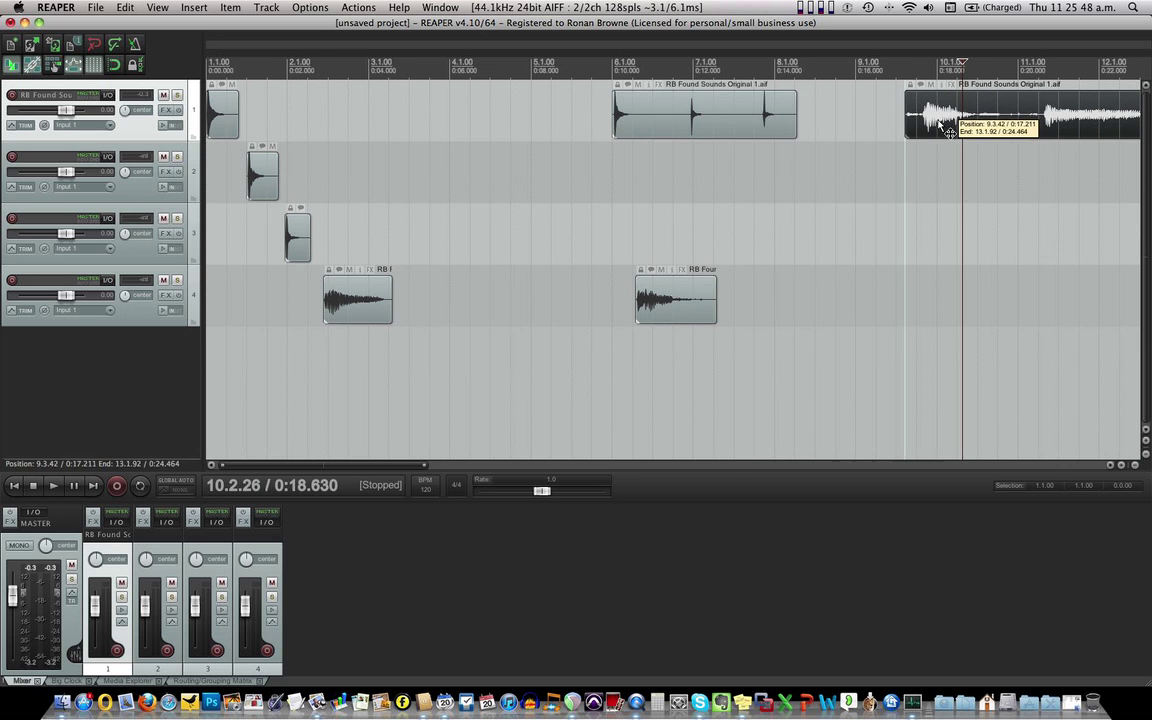
pyautogui.click(907, 118)
pyautogui.press('space')
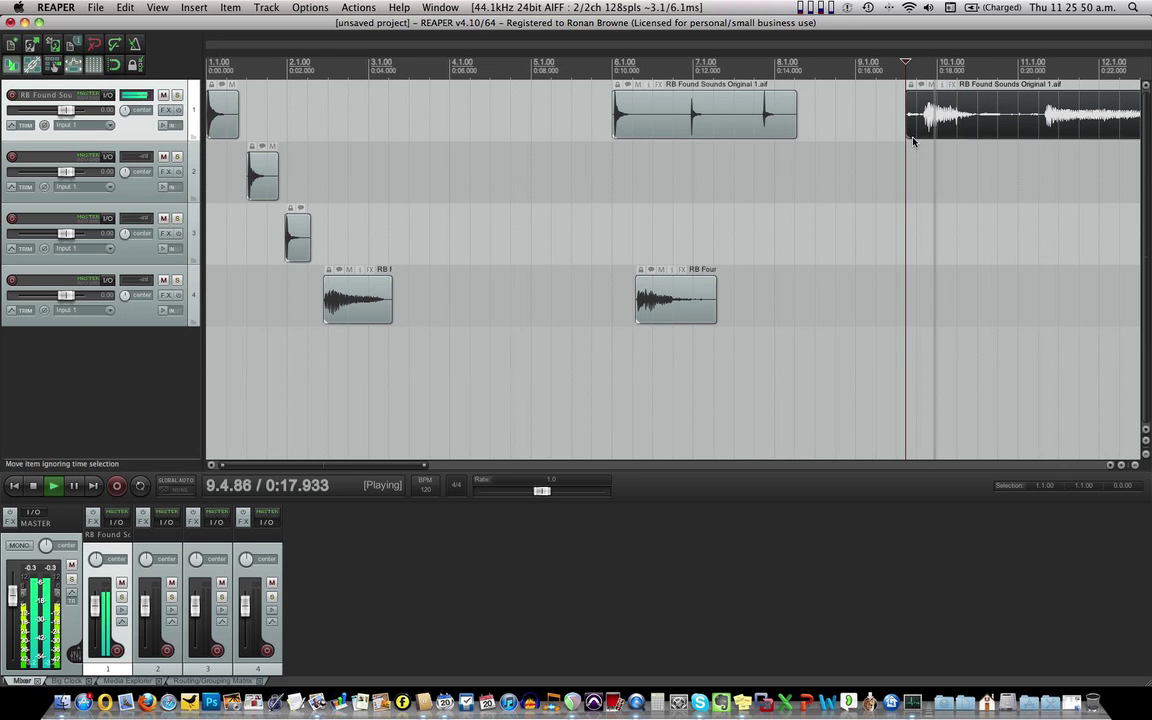
pyautogui.press('space')
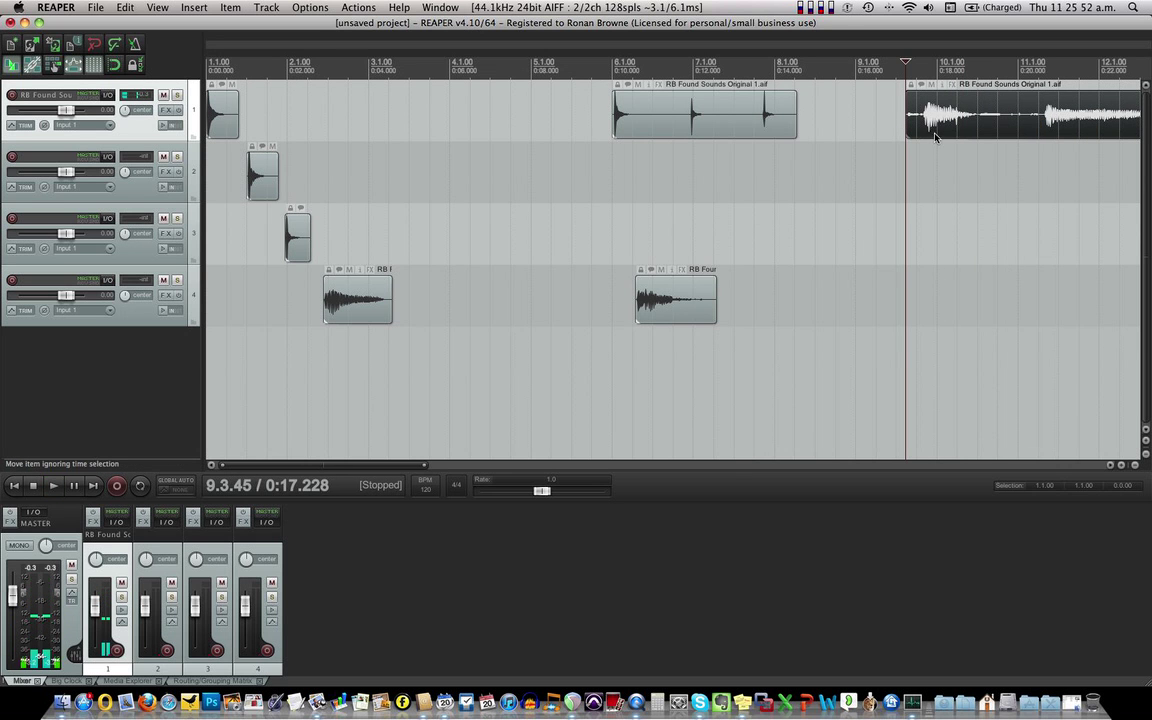
# Step: Audition the track-1 clip to find where to split it
pyautogui.click(920, 124)
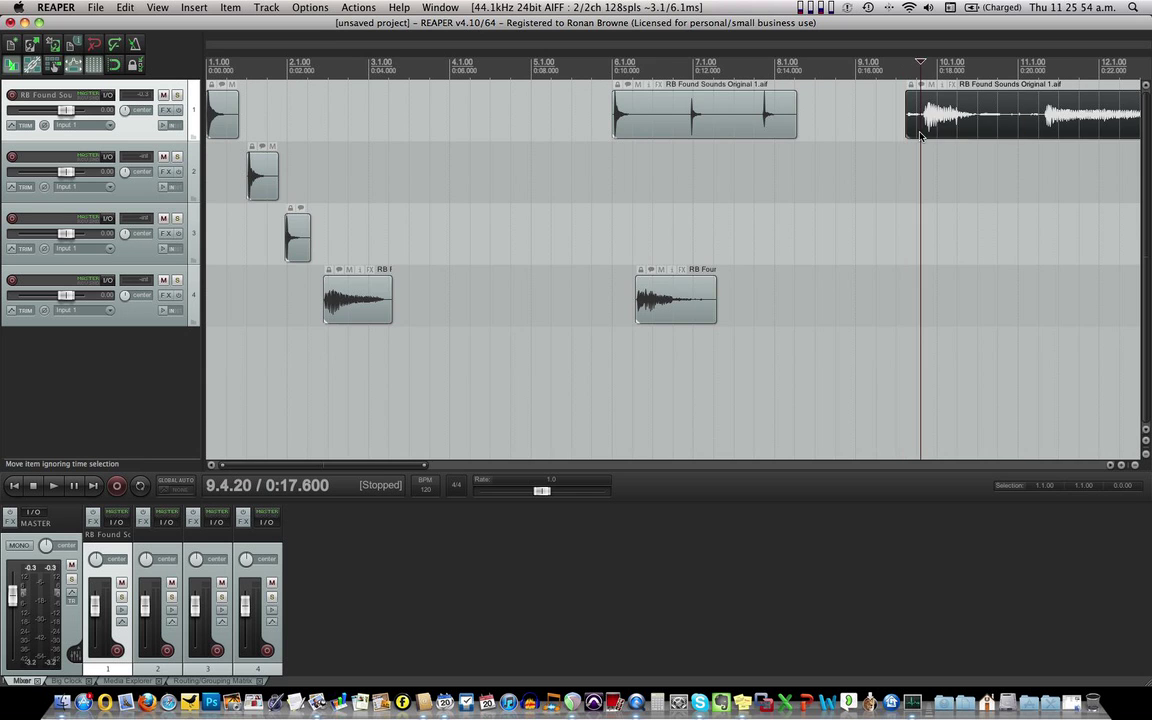
pyautogui.scroll(4, 919, 130)
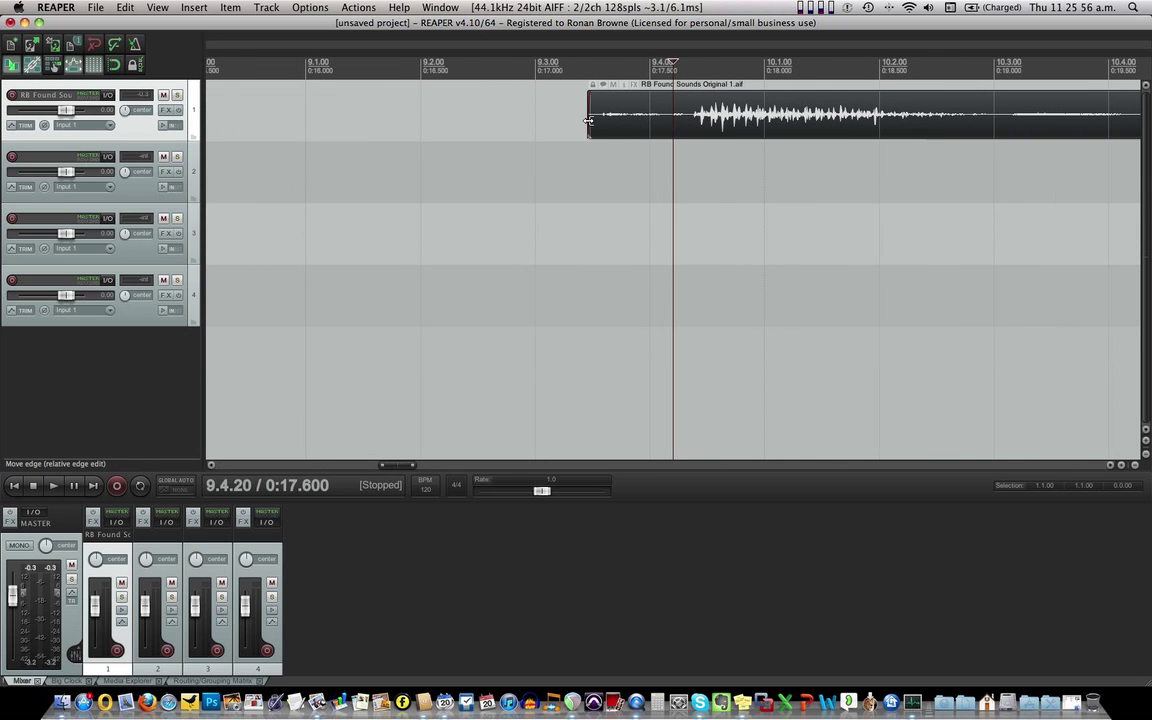
pyautogui.click(589, 121)
pyautogui.press('space')
pyautogui.press('space')
pyautogui.click(671, 127)
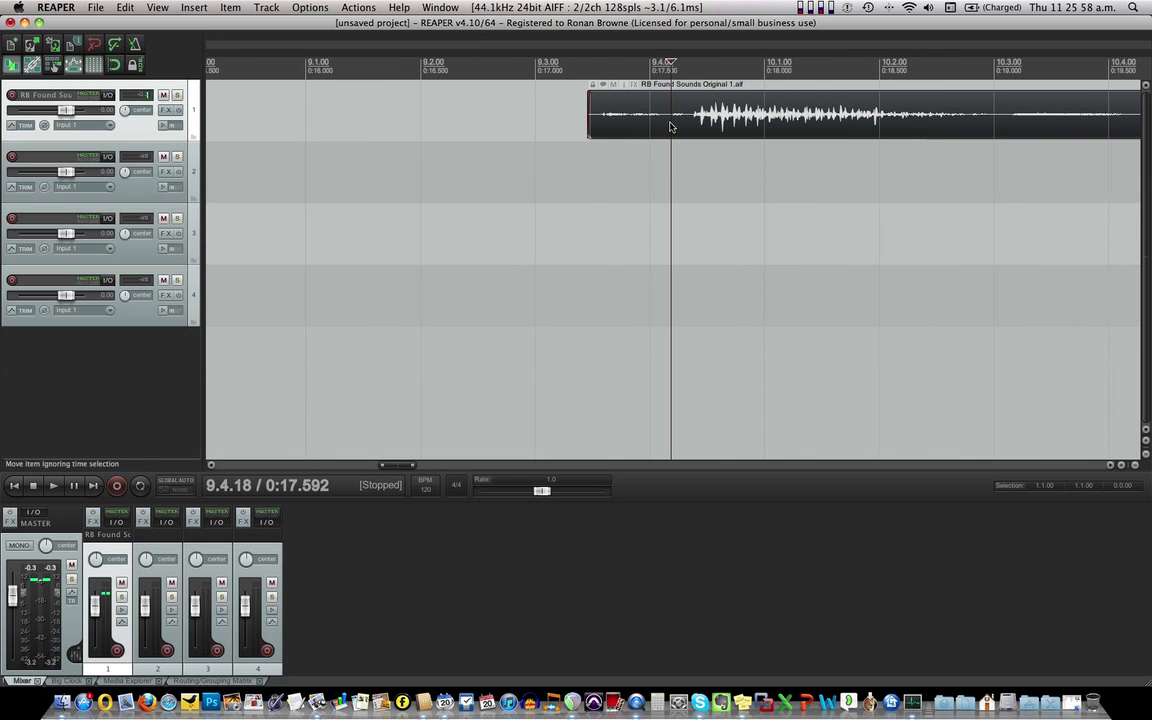
# Step: Split the clip at 9.4.35 and move the short piece earlier to 0:16.304
pyautogui.press('space')
pyautogui.press('space')
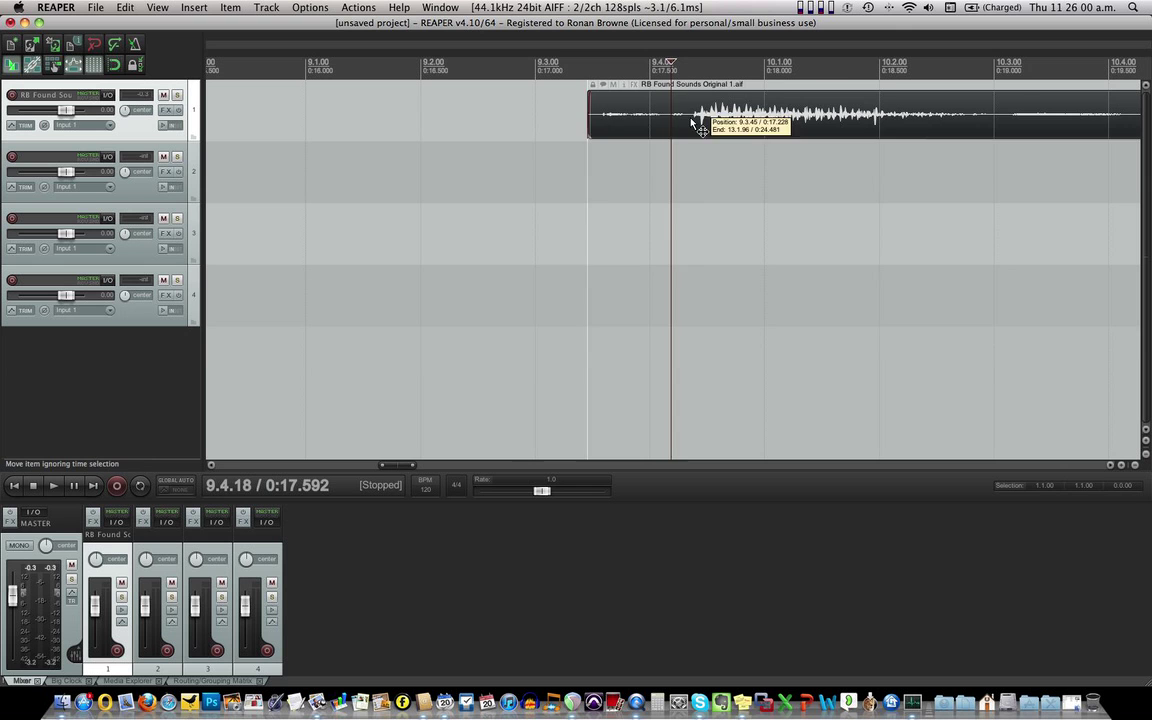
pyautogui.click(690, 118)
pyautogui.press('s')
pyautogui.moveTo(644, 122); pyautogui.dragTo(431, 123)
pyautogui.press('space')
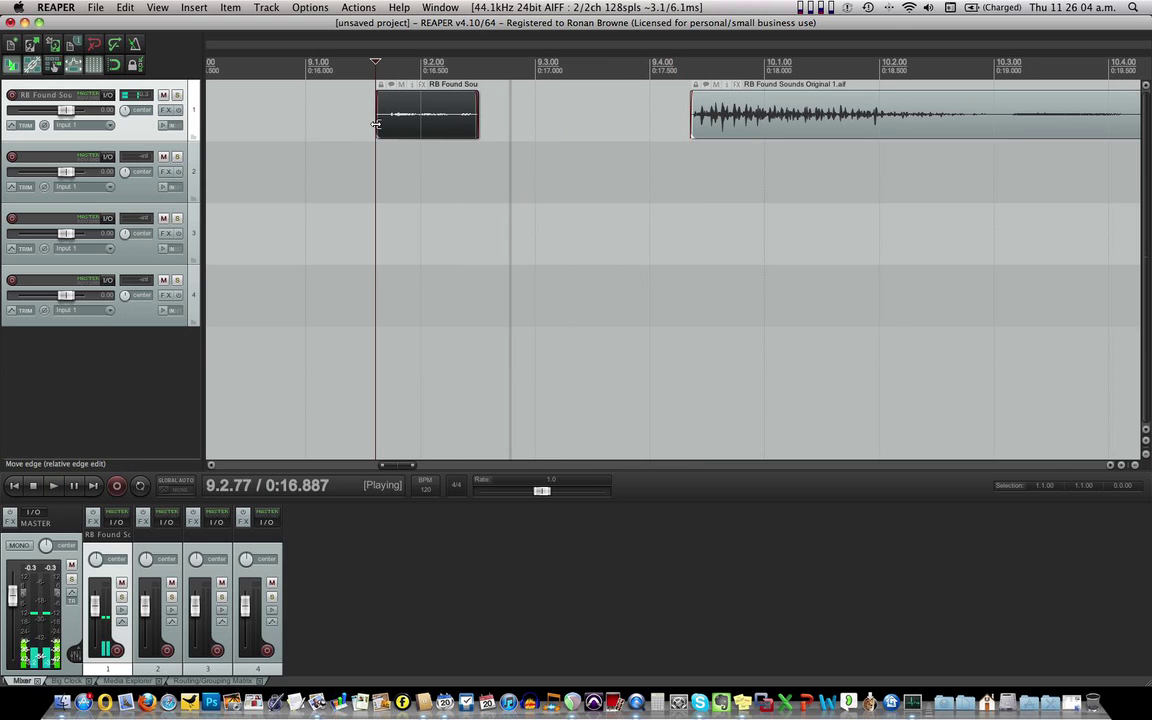
pyautogui.press('space')
pyautogui.rightClick(425, 130)
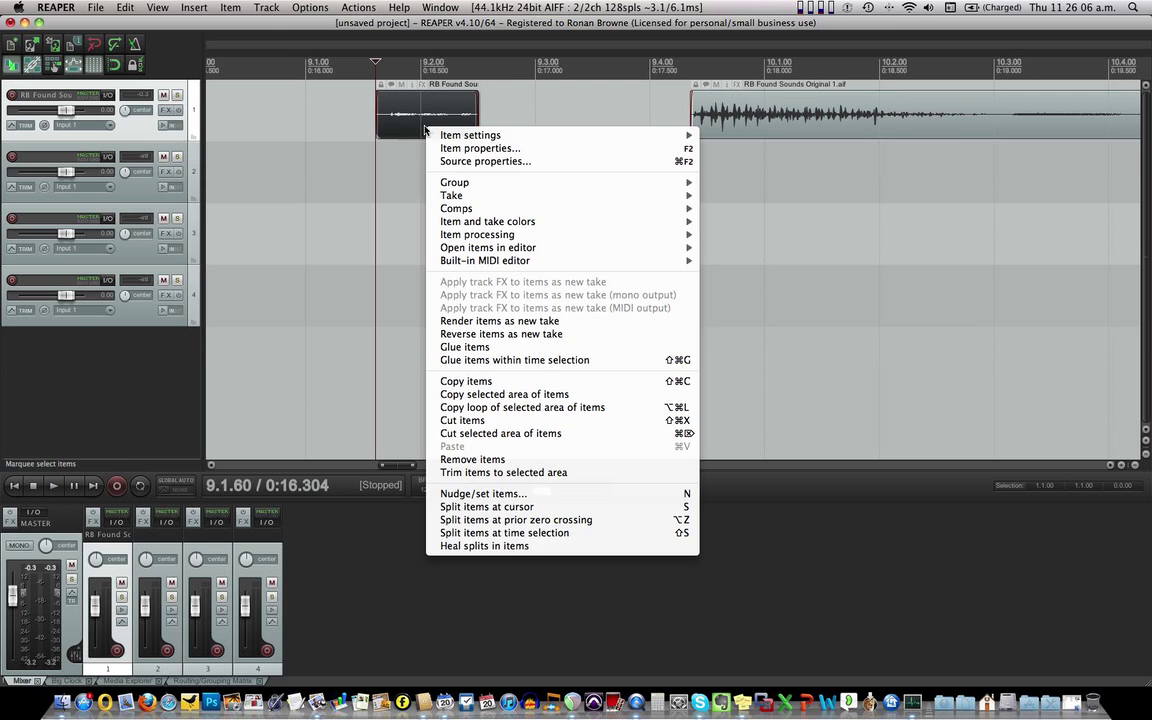
# Step: Boost the short clip's take volume to +24.8dB in Media Item Properties using Normalize and +12 dB
pyautogui.click(480, 149)
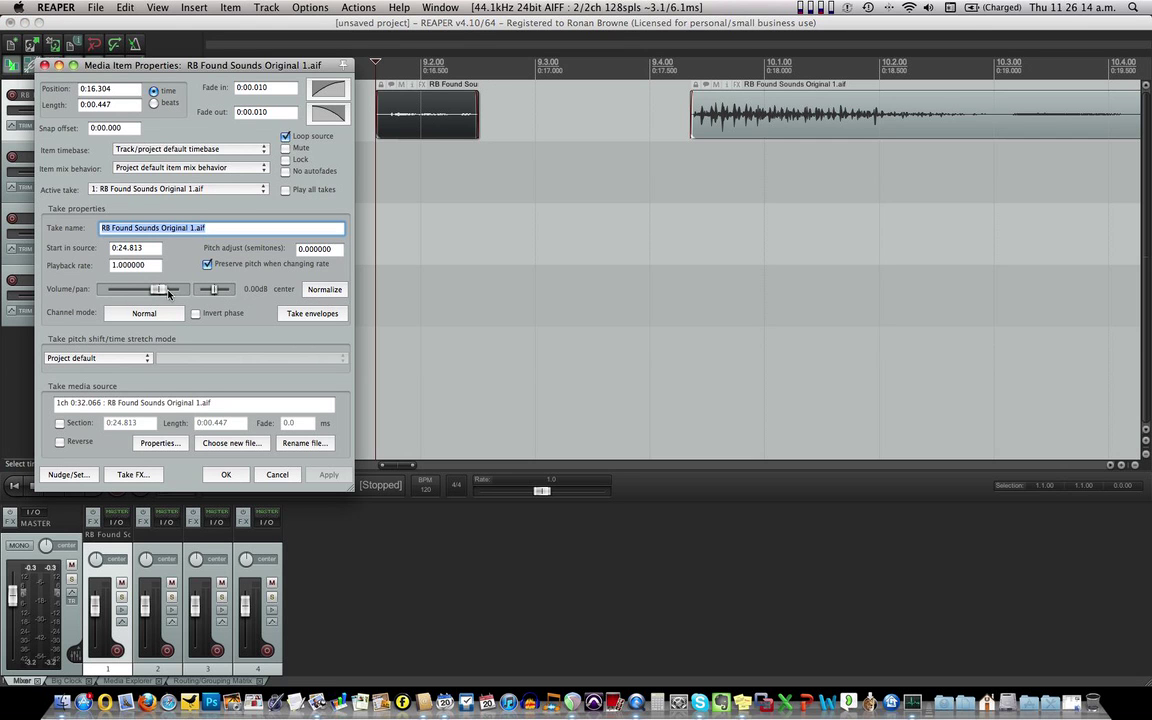
pyautogui.moveTo(157, 290); pyautogui.dragTo(160, 292)
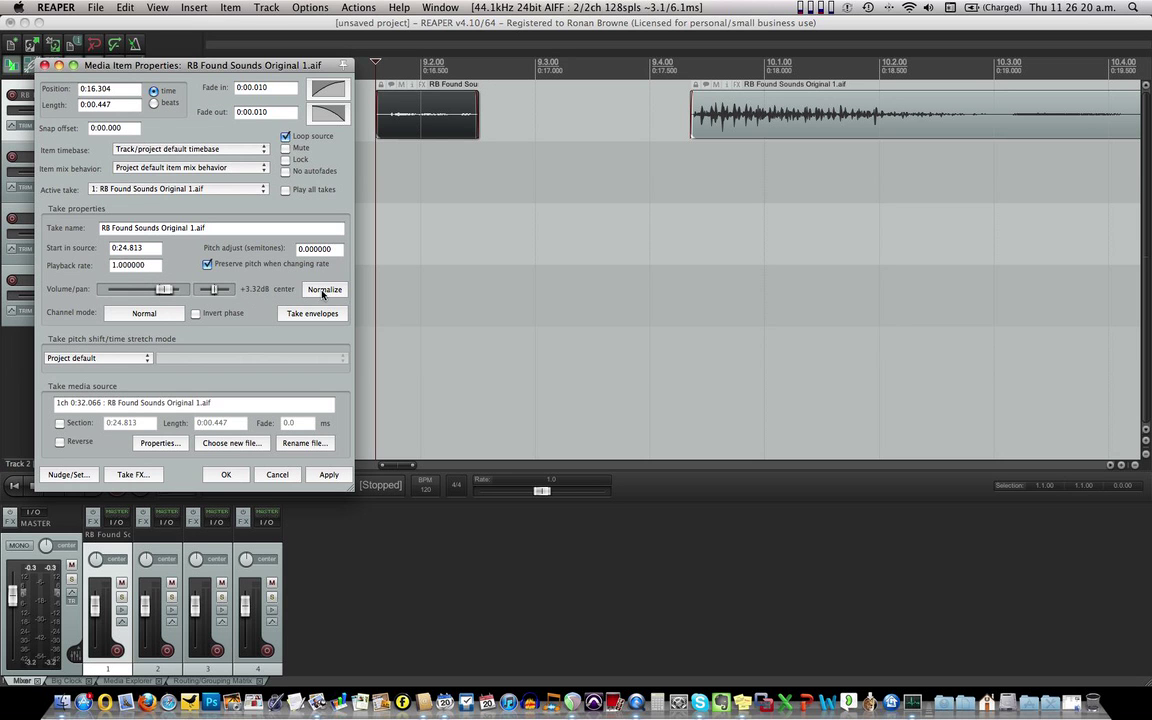
pyautogui.click(322, 291)
pyautogui.click(328, 475)
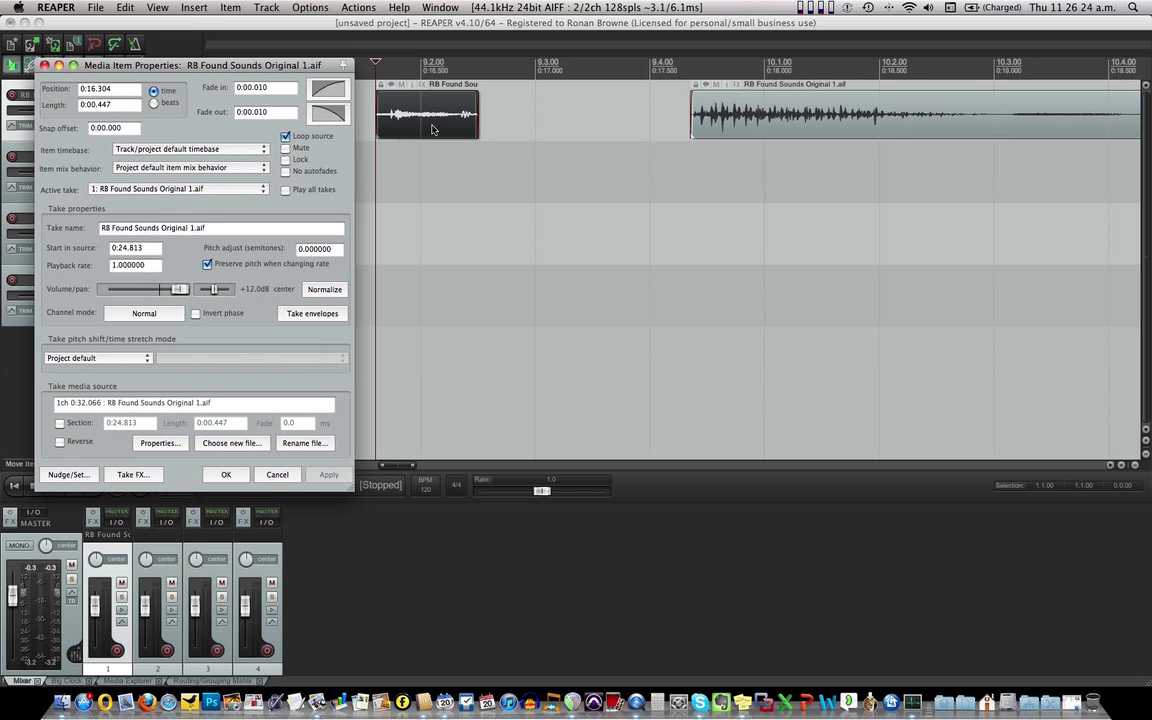
pyautogui.click(333, 292)
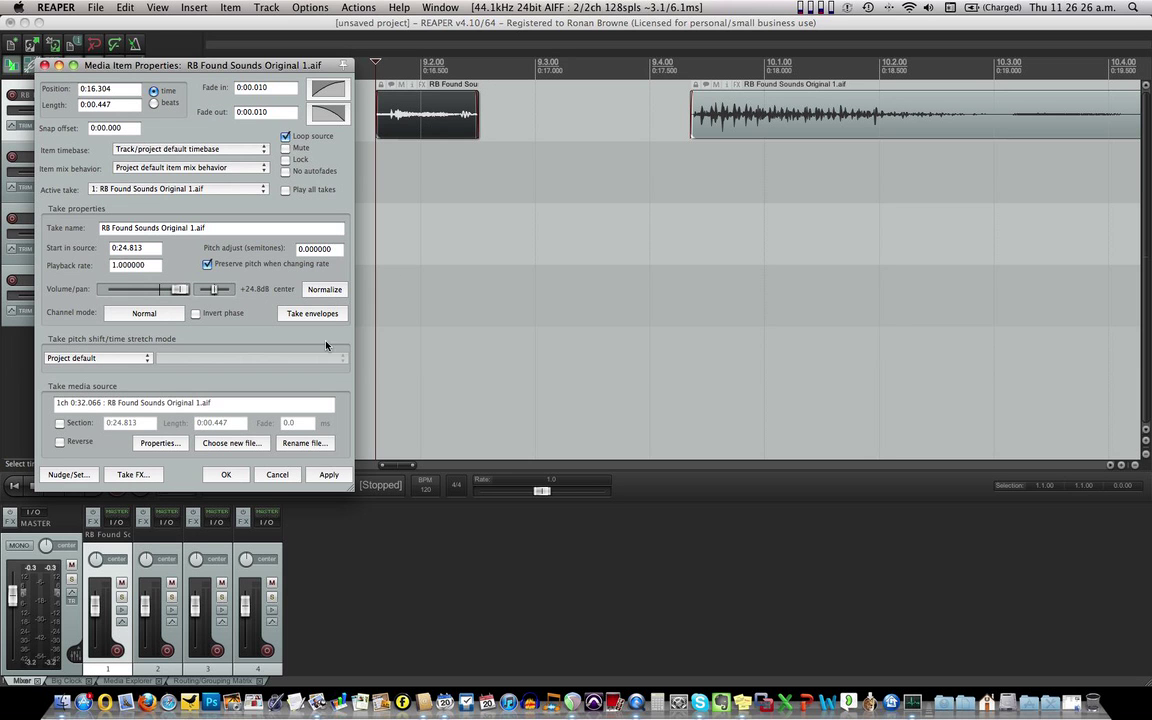
pyautogui.click(322, 475)
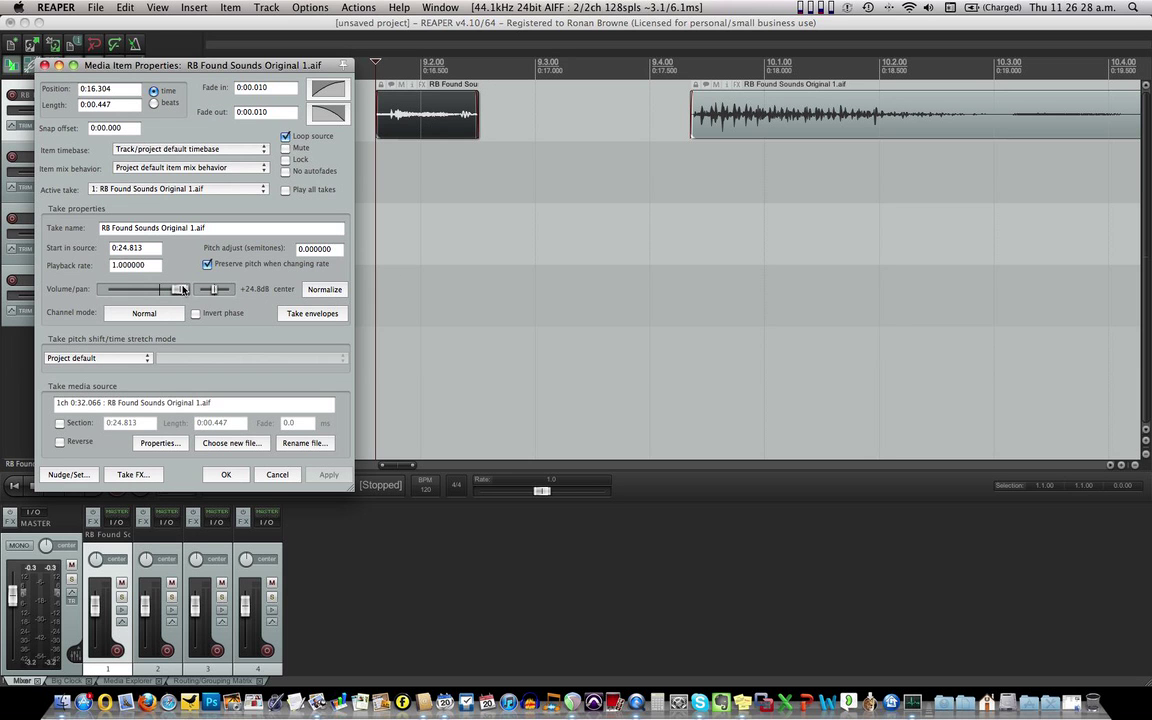
pyautogui.click(185, 290)
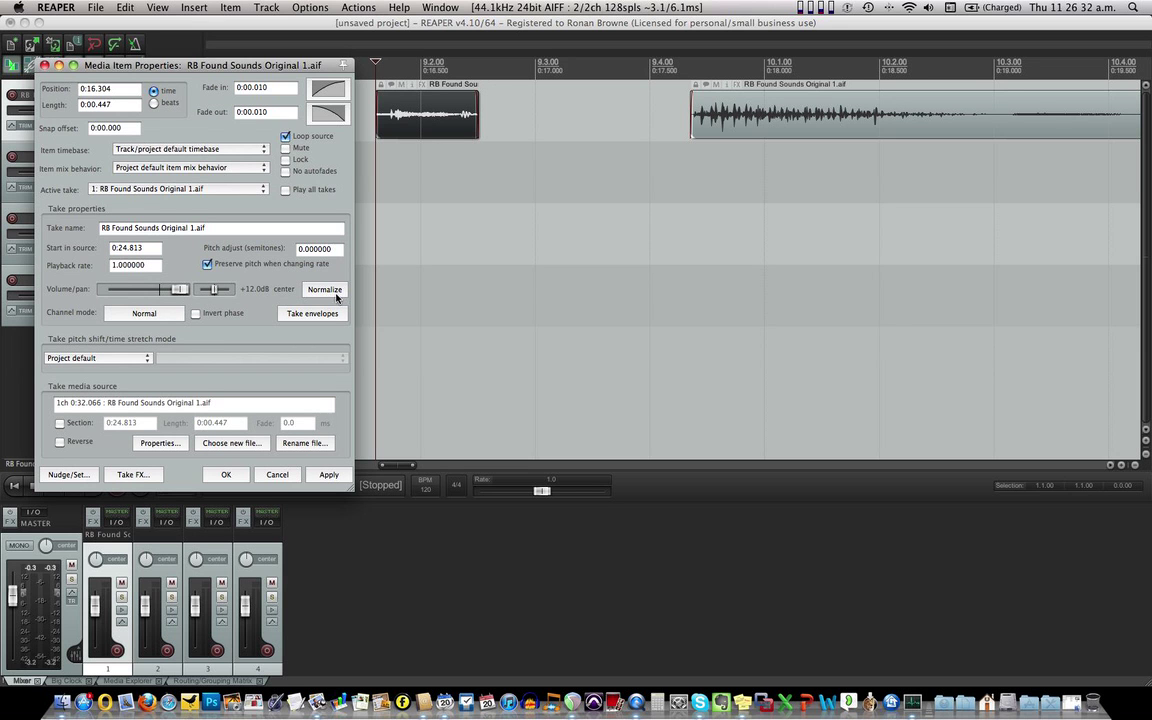
pyautogui.click(329, 475)
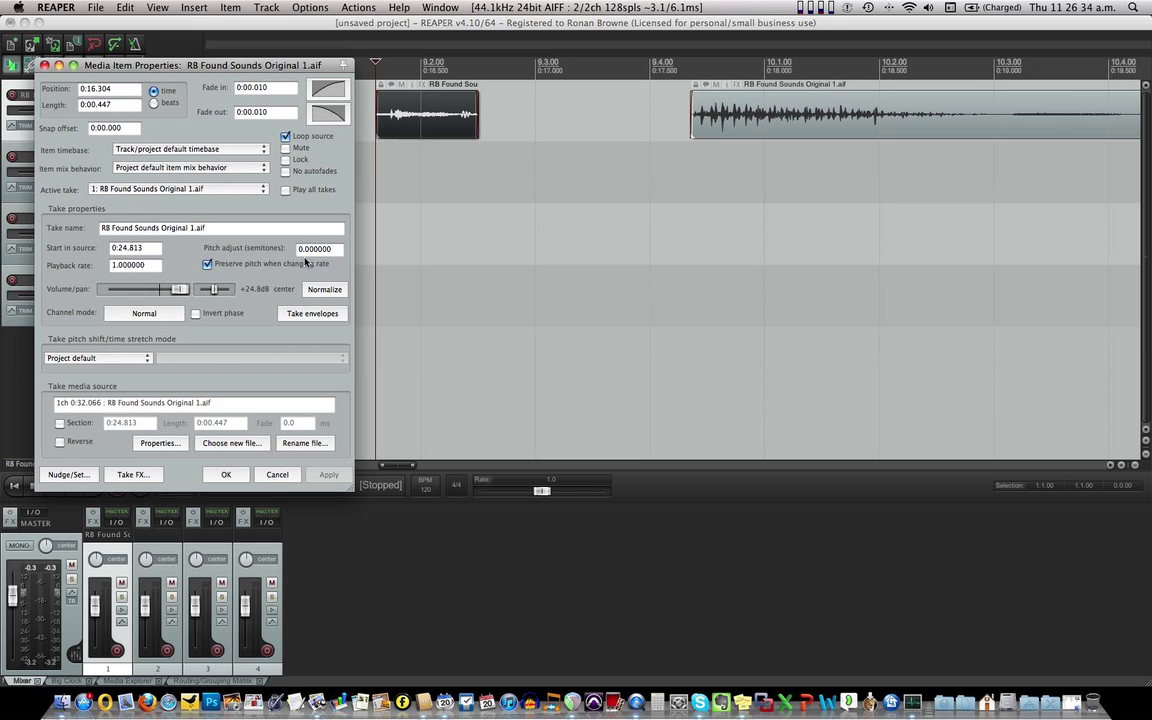
pyautogui.click(276, 475)
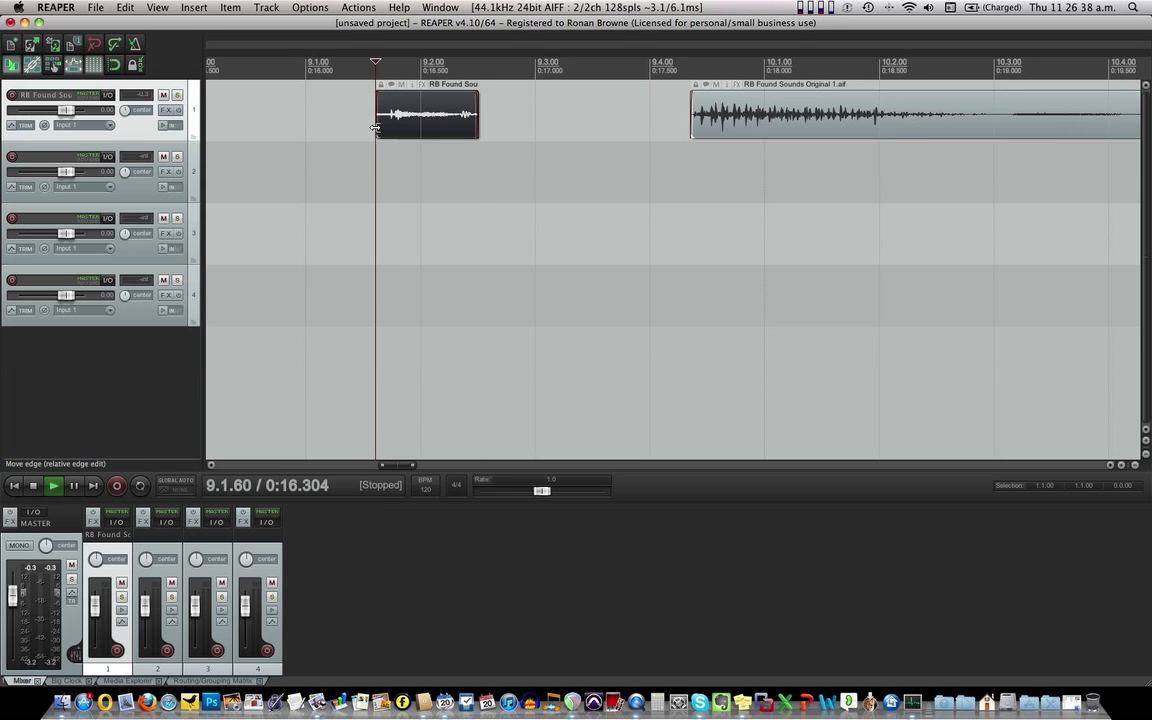
# Step: Audition the clips and split the right-hand clip at 10.3.03 and 10.4.62
pyautogui.press('space')
pyautogui.press('space')
pyautogui.press('space')
pyautogui.press('space')
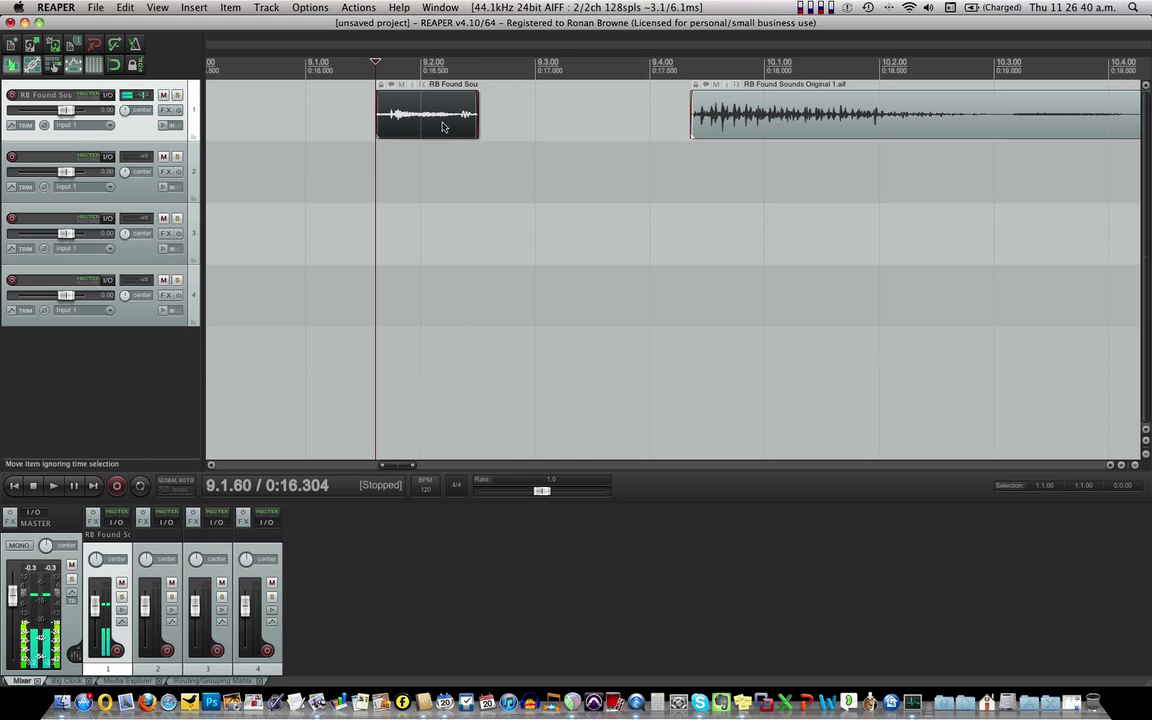
pyautogui.scroll(-5, 712, 131)
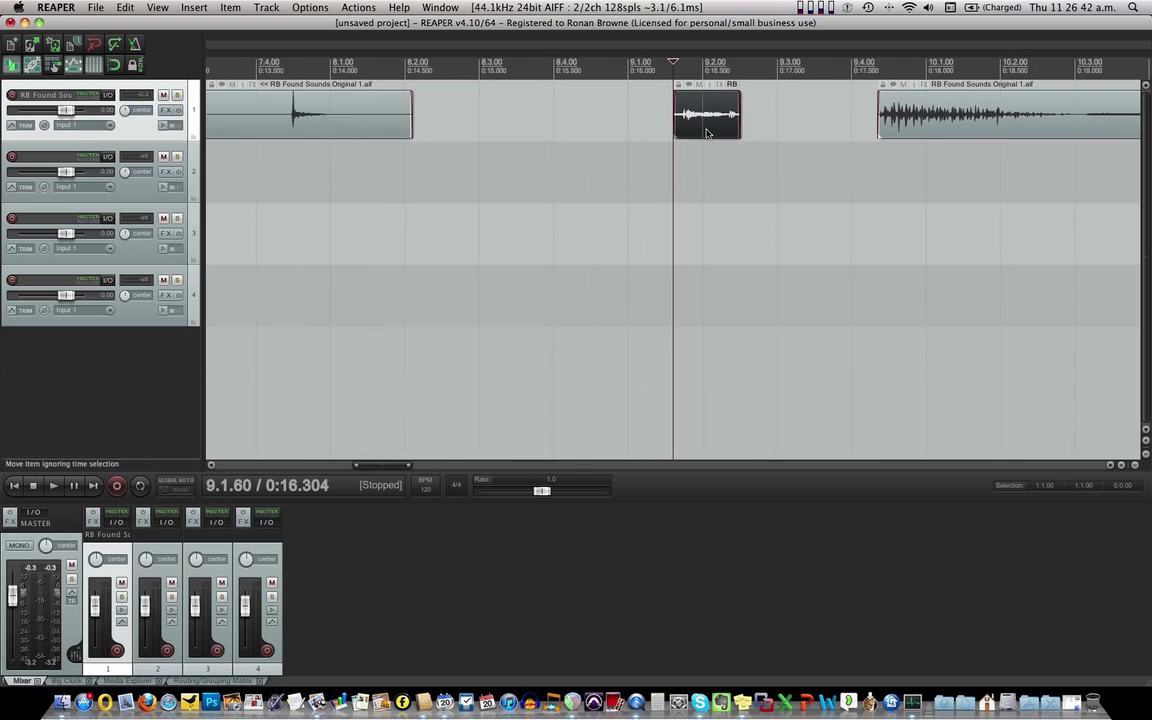
pyautogui.press('space')
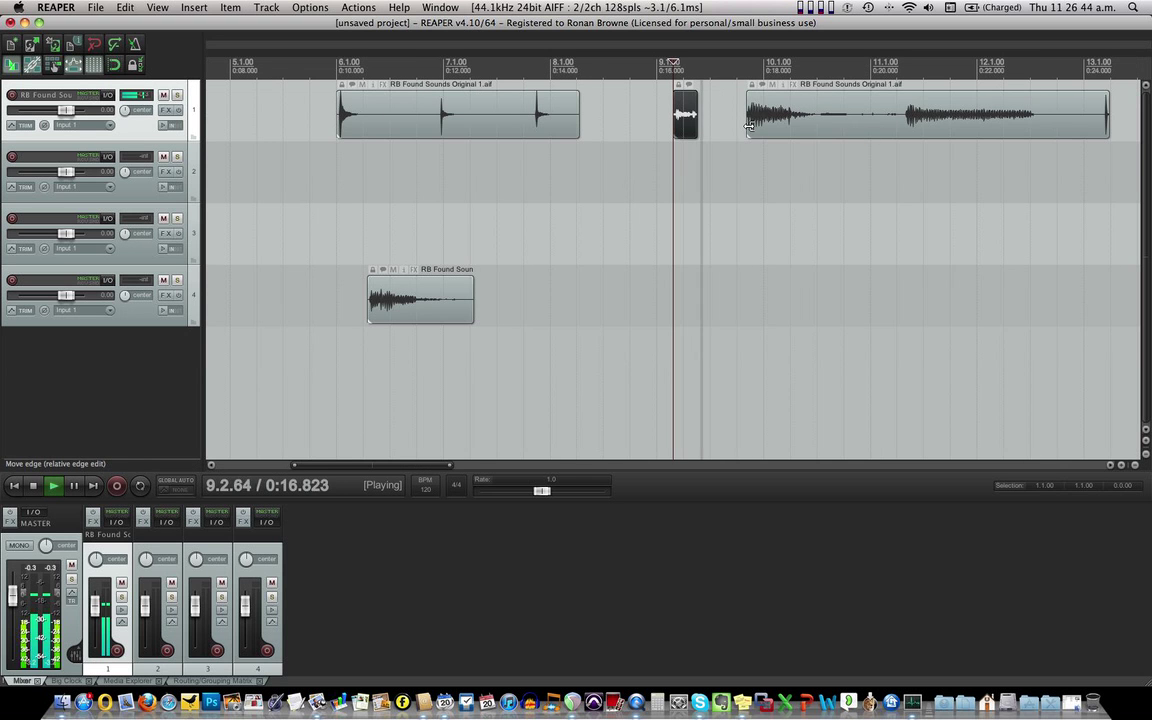
pyautogui.click(750, 125)
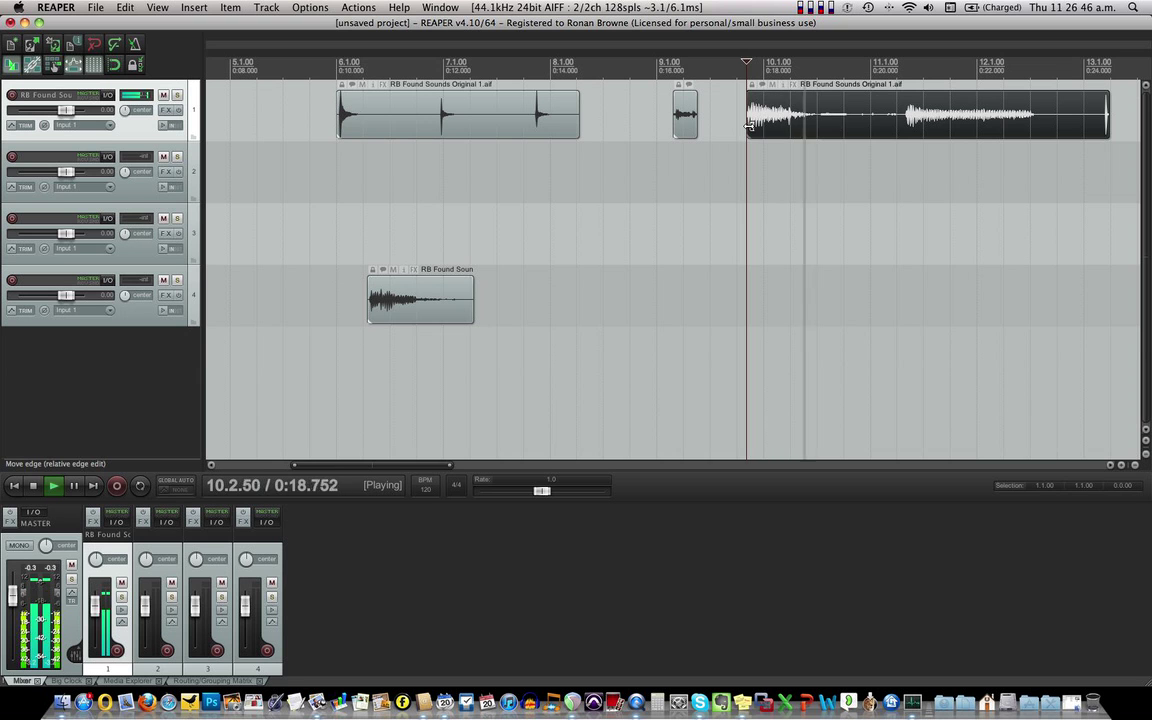
pyautogui.press('space')
pyautogui.click(818, 120)
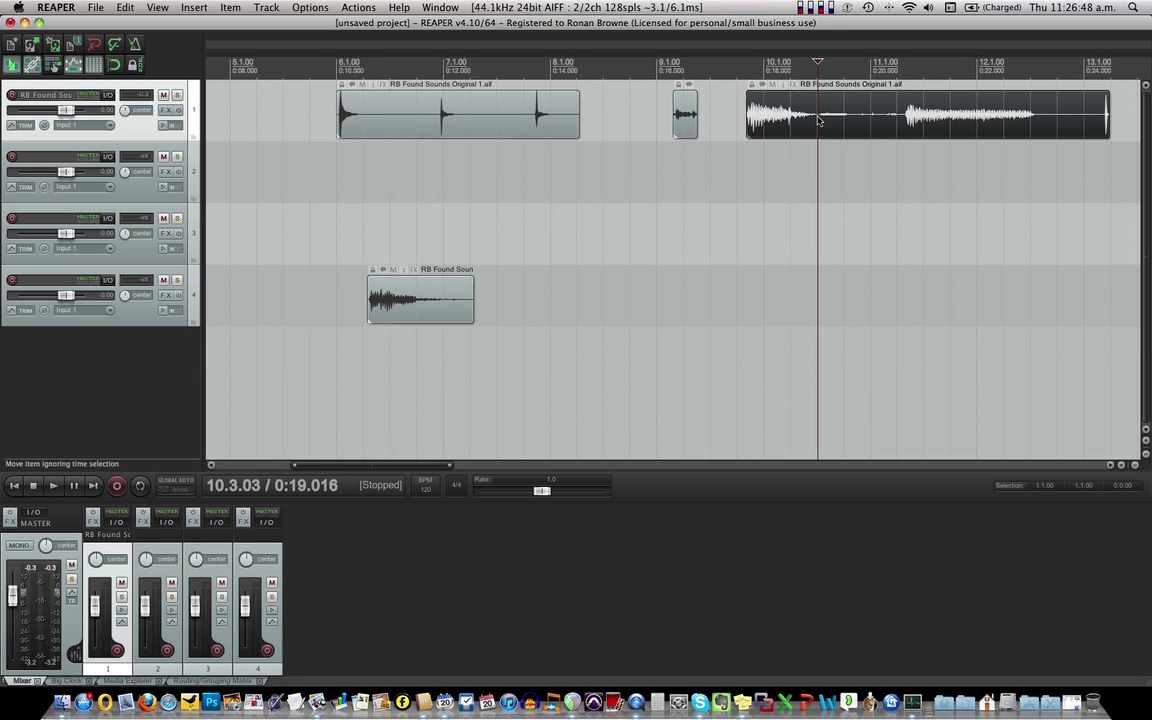
pyautogui.press('s')
pyautogui.press('space')
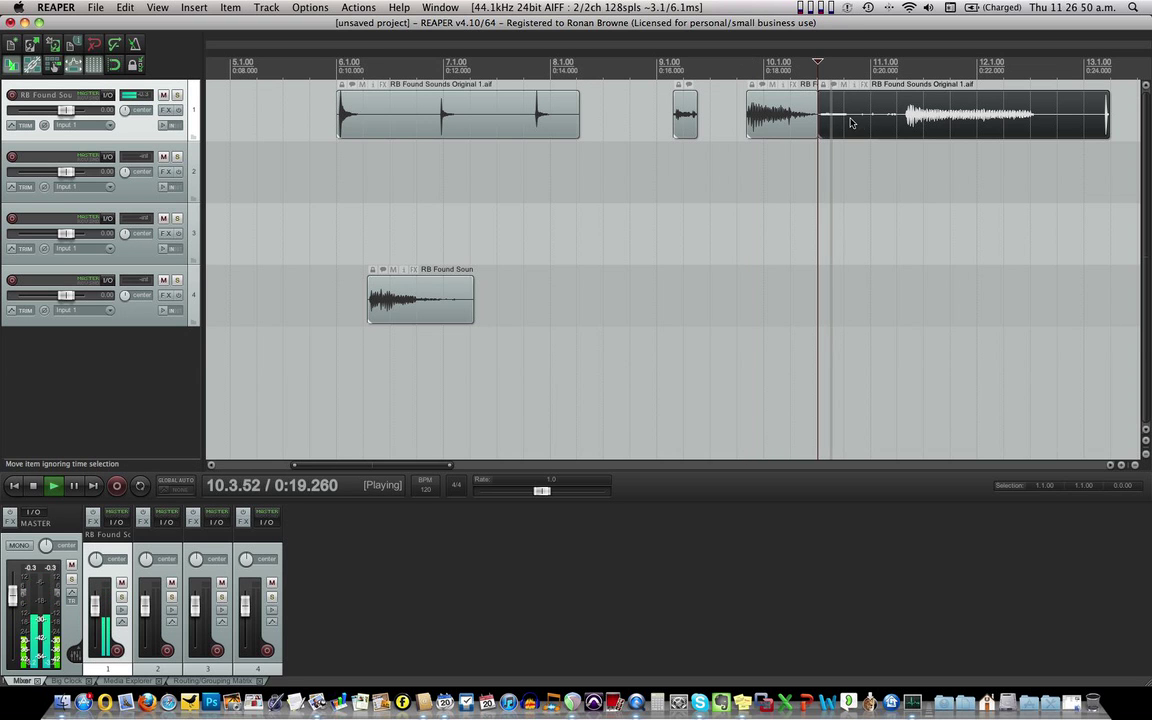
pyautogui.press('space')
pyautogui.click(860, 123)
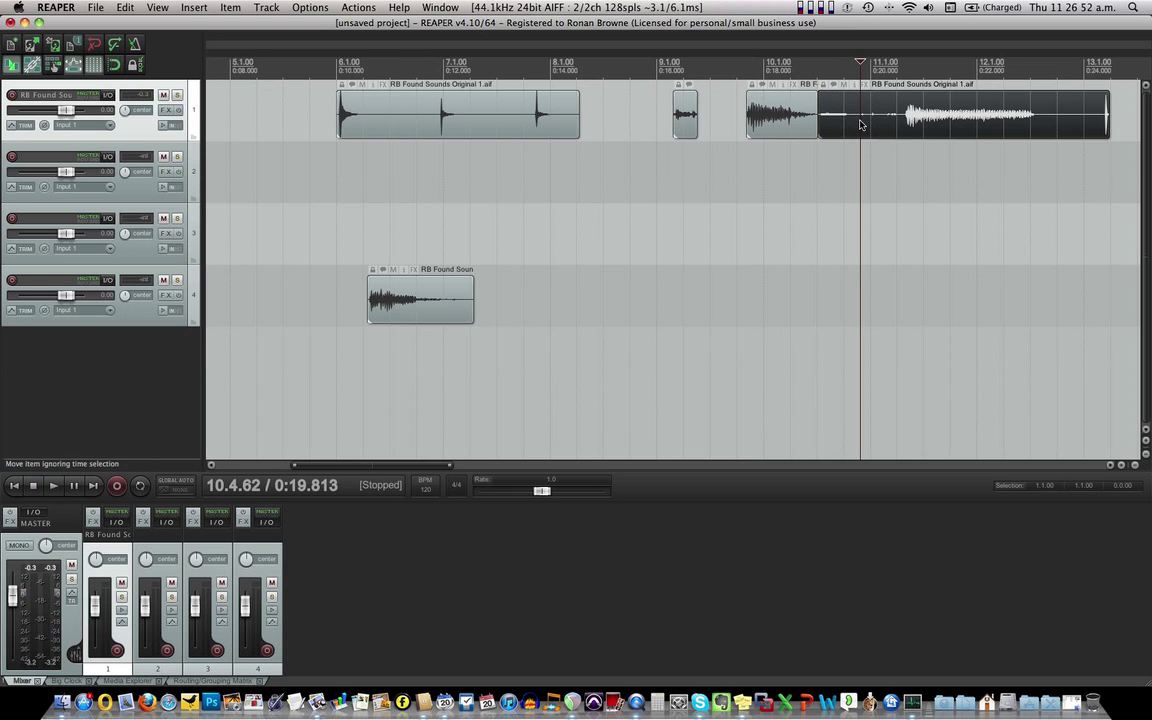
pyautogui.press('s')
# Step: Trim the last piece's start and move the middle piece to track 2 at 0:17.012
pyautogui.moveTo(861, 121); pyautogui.dragTo(729, 168)
pyautogui.moveTo(780, 126); pyautogui.dragTo(825, 128)
pyautogui.click(726, 187)
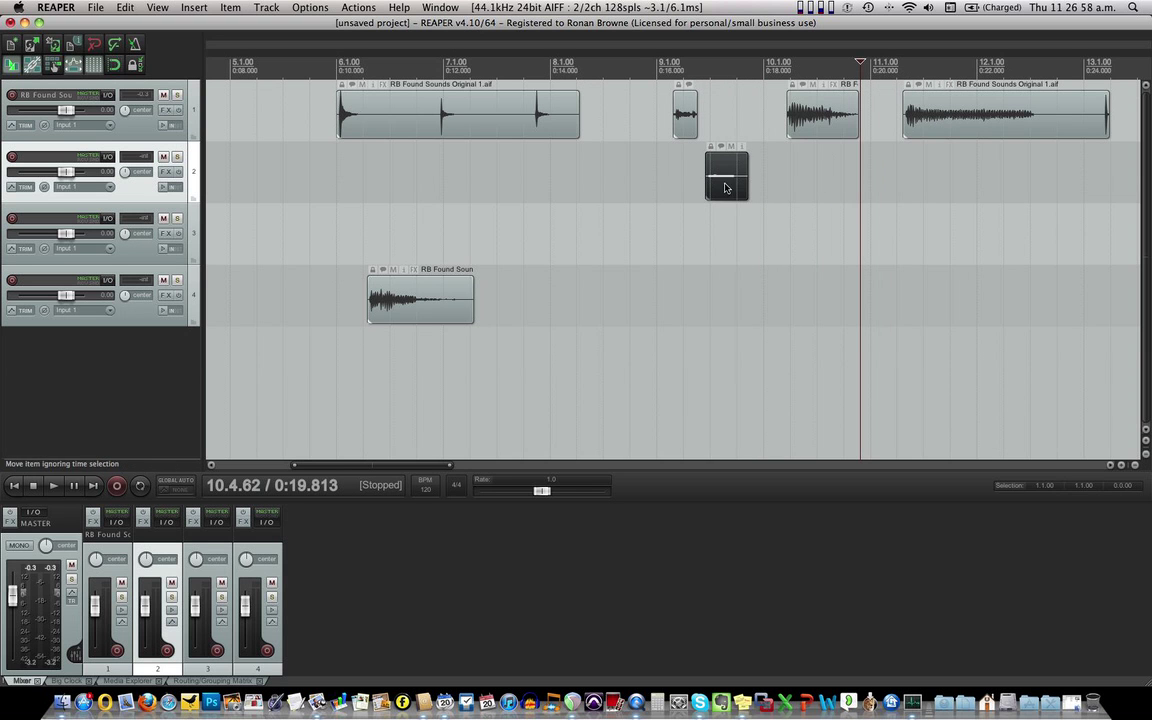
# Step: Raise the track-2 clip's take volume to +12.0dB in its Item properties
pyautogui.rightClick(718, 186)
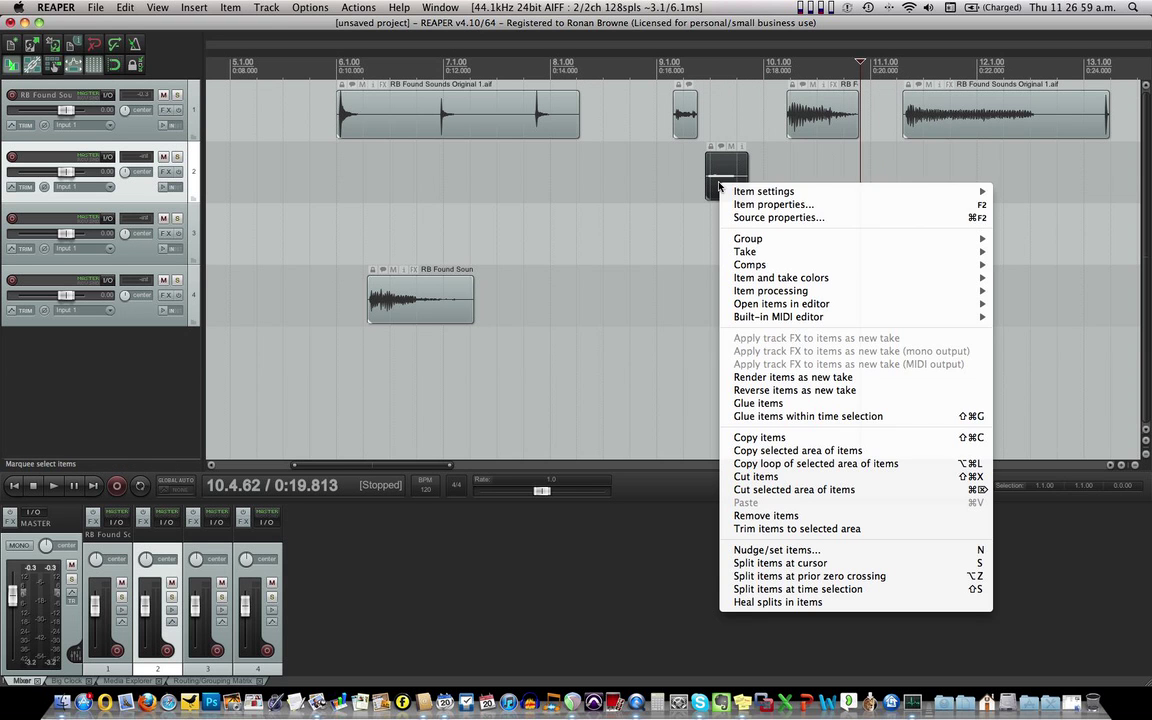
pyautogui.click(774, 205)
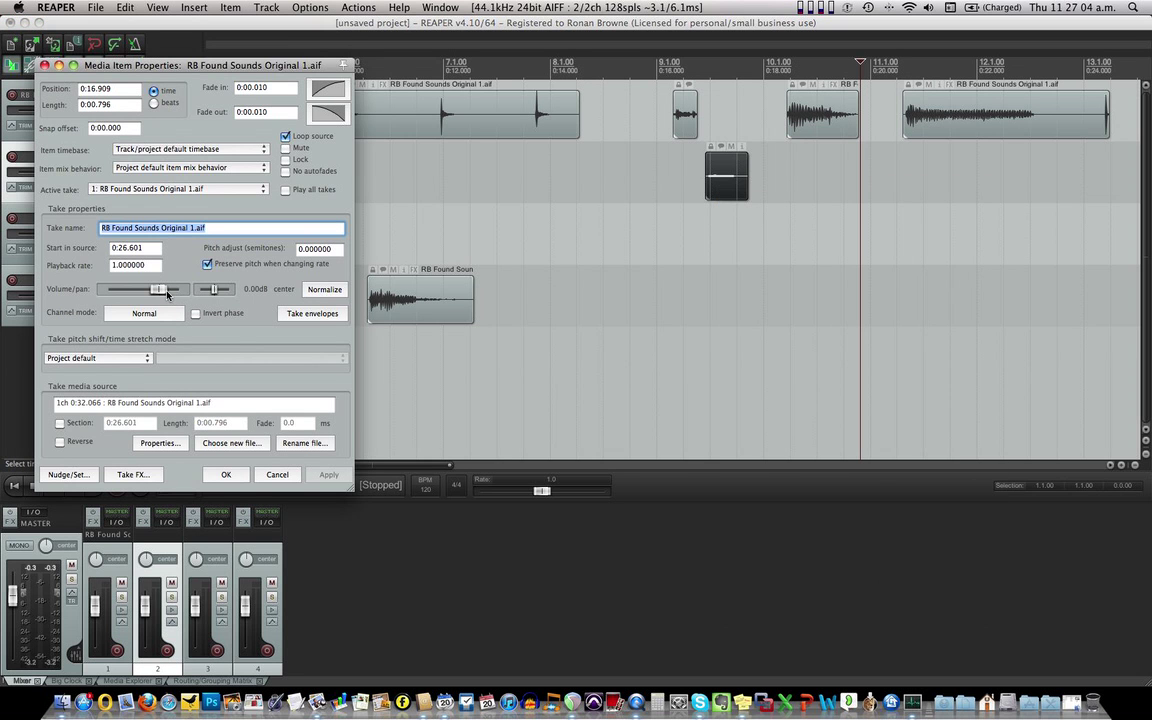
pyautogui.moveTo(167, 292); pyautogui.dragTo(211, 293)
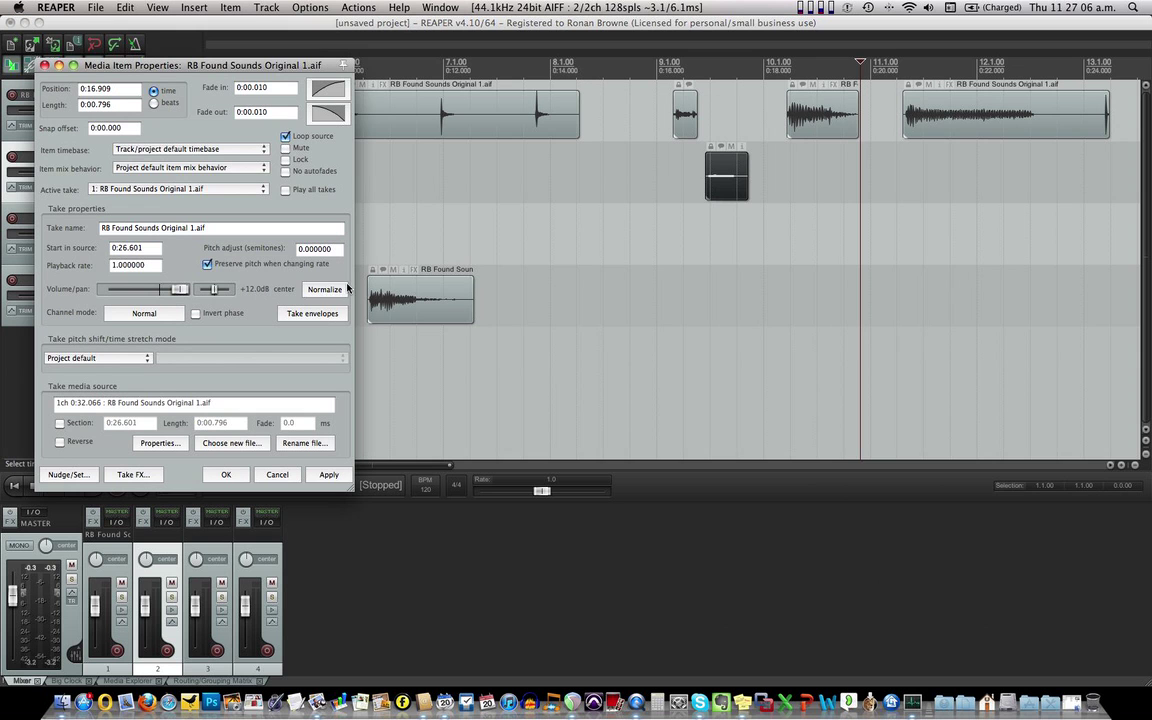
pyautogui.click(330, 476)
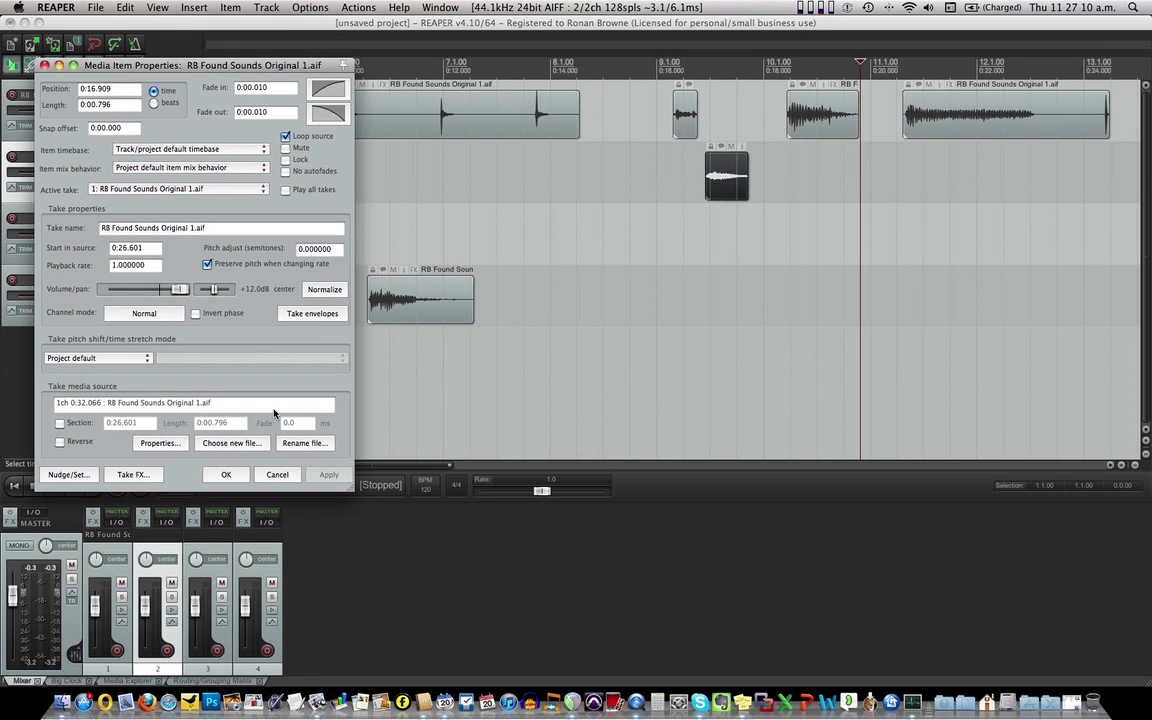
pyautogui.click(235, 480)
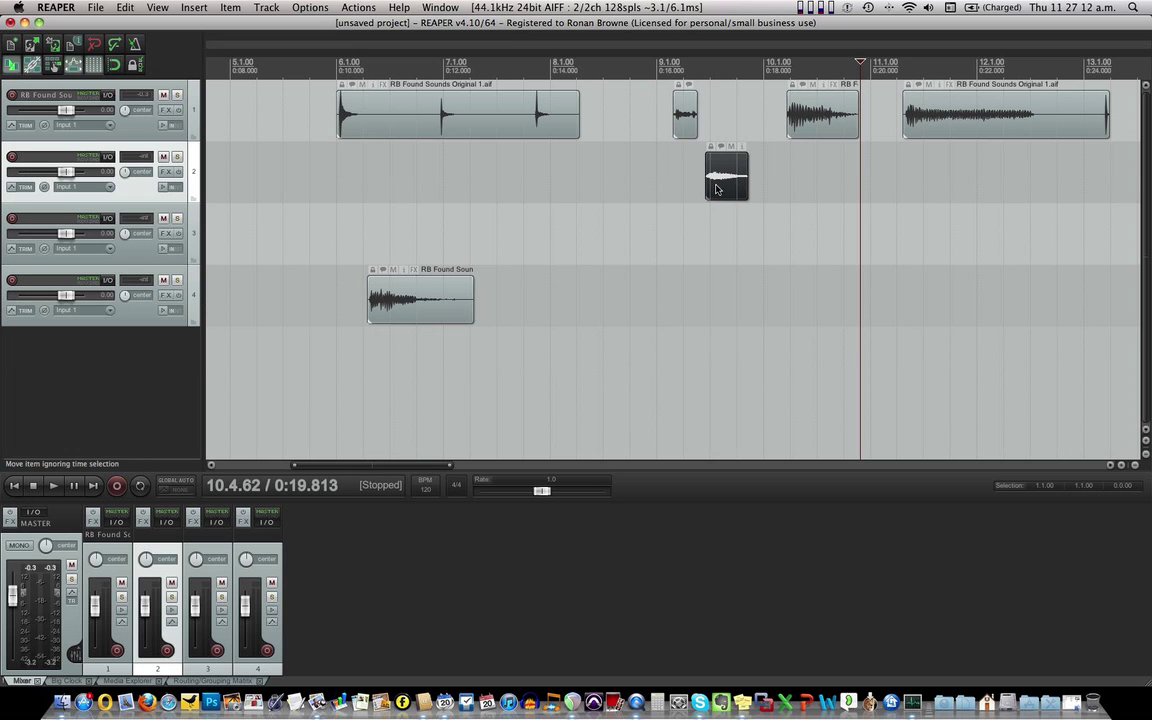
# Step: Audition the clips while trying the track-2 clip on track 1, then return it to track 2
pyautogui.click(705, 165)
pyautogui.press('space')
pyautogui.press('space')
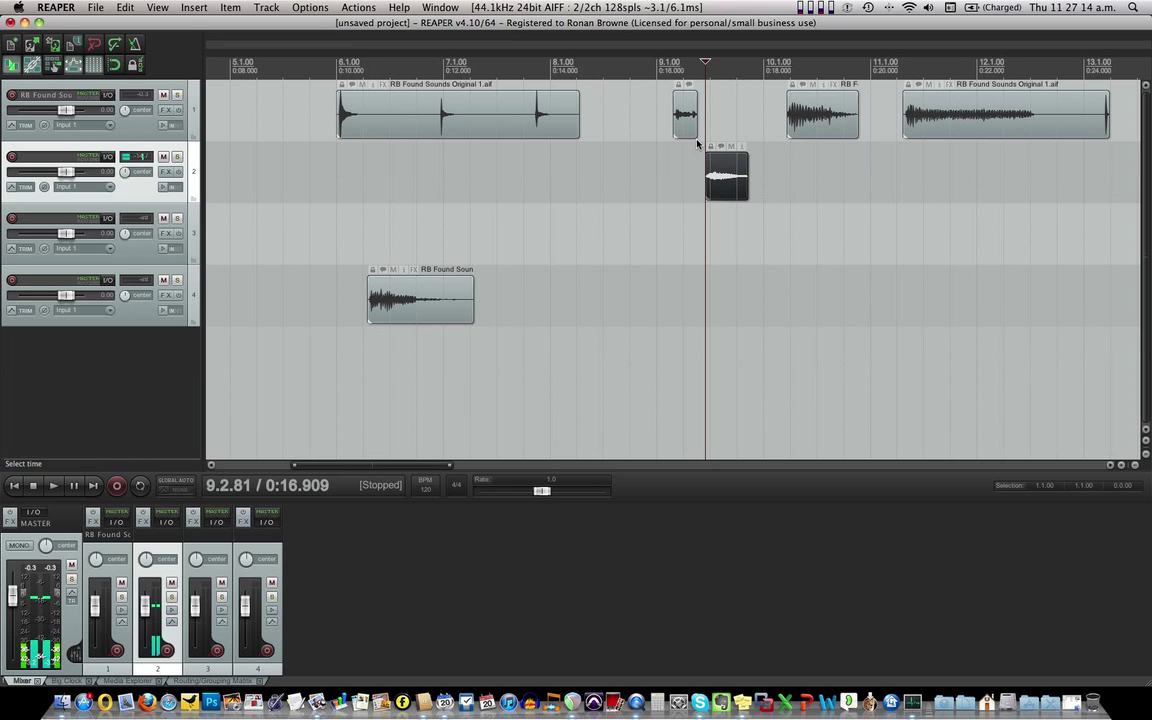
pyautogui.click(686, 115)
pyautogui.press('space')
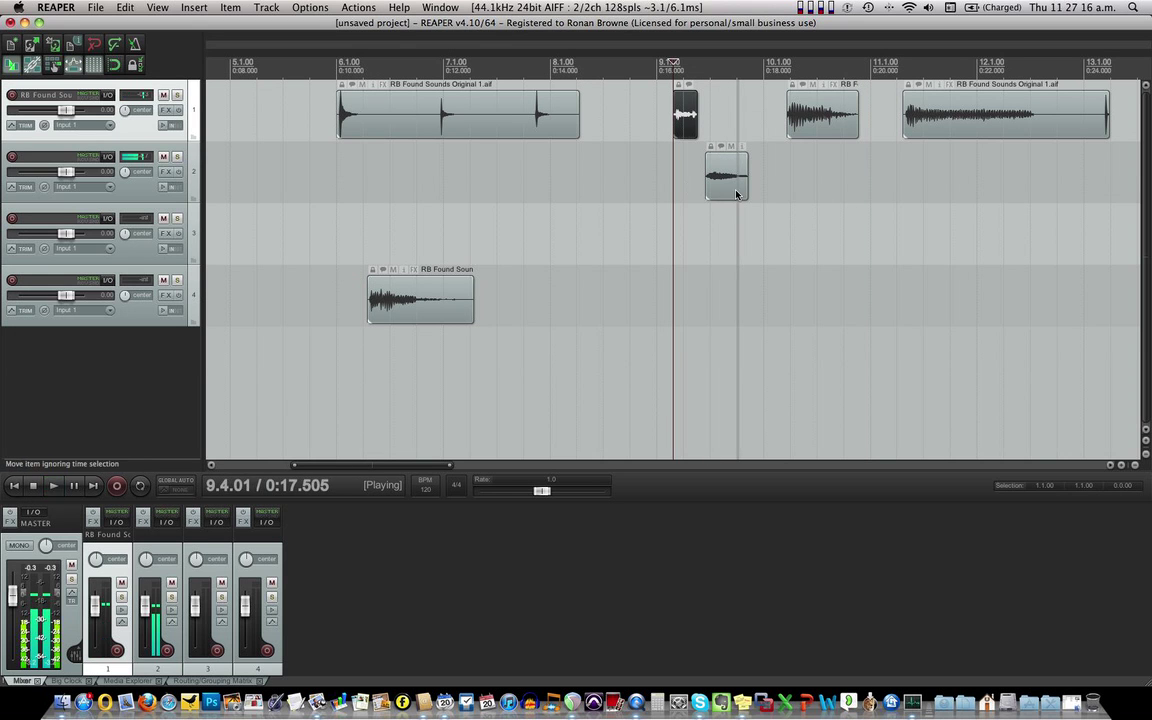
pyautogui.press('space')
pyautogui.moveTo(737, 194); pyautogui.dragTo(660, 181)
pyautogui.press('space')
pyautogui.press('space')
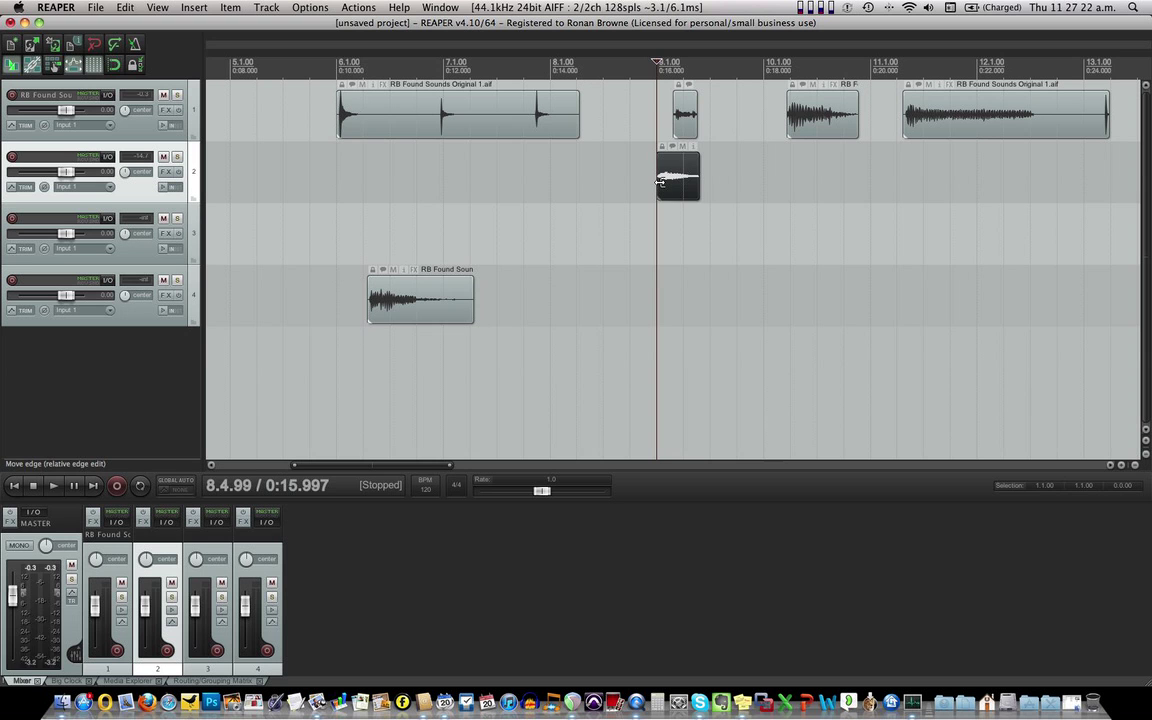
pyautogui.press('space')
pyautogui.press('space')
pyautogui.moveTo(676, 184); pyautogui.dragTo(686, 118)
pyautogui.press('space')
pyautogui.press('space')
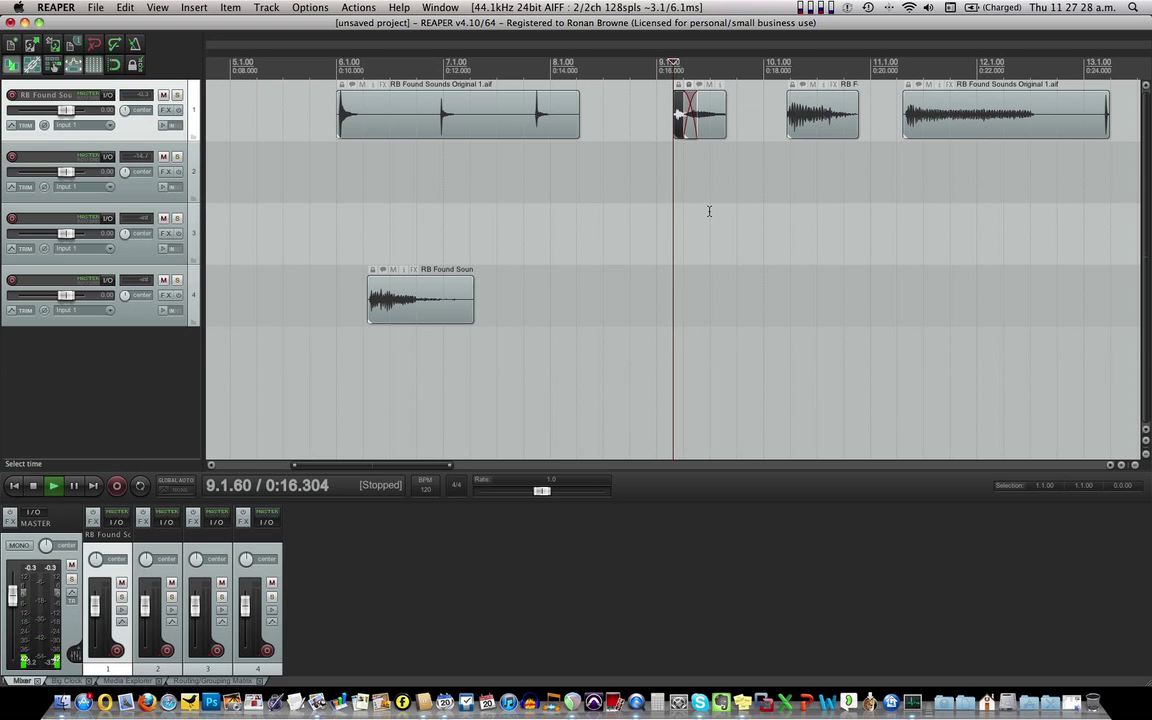
pyautogui.press('space')
pyautogui.press('space')
pyautogui.moveTo(720, 116); pyautogui.dragTo(810, 127)
# Step: Audition track 1's last clip and trim its end to 0:24.130, leaving it 0:03.520 long
pyautogui.press('space')
pyautogui.press('space')
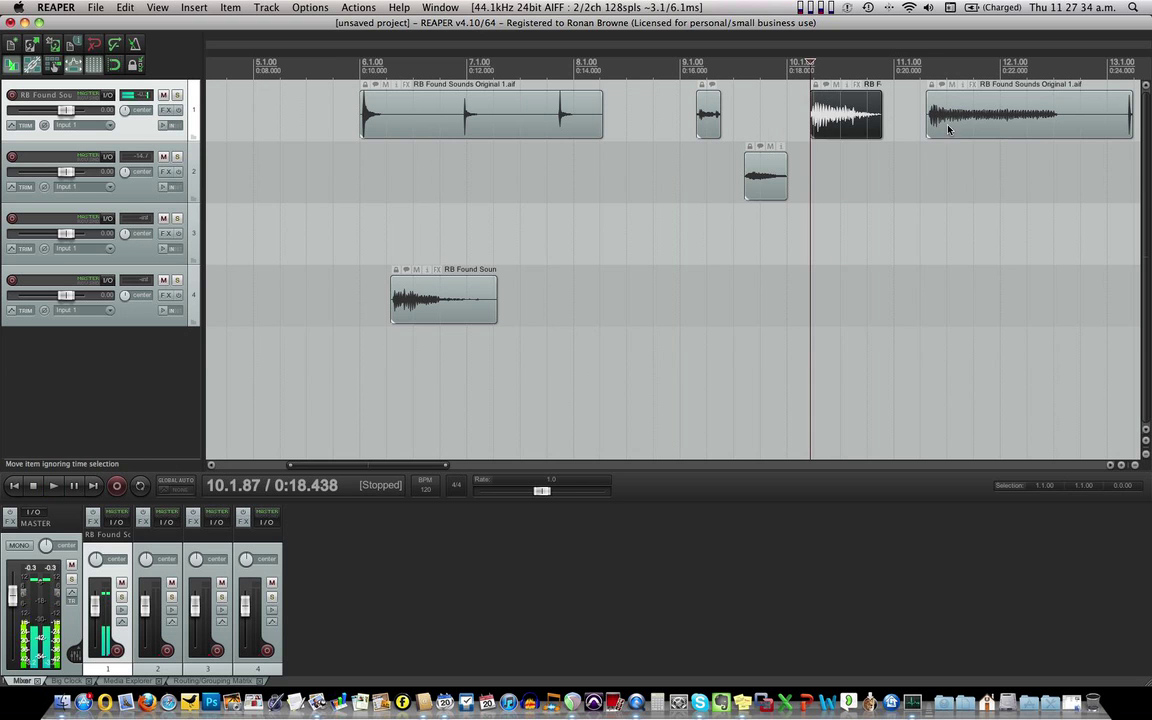
pyautogui.click(926, 125)
pyautogui.press('space')
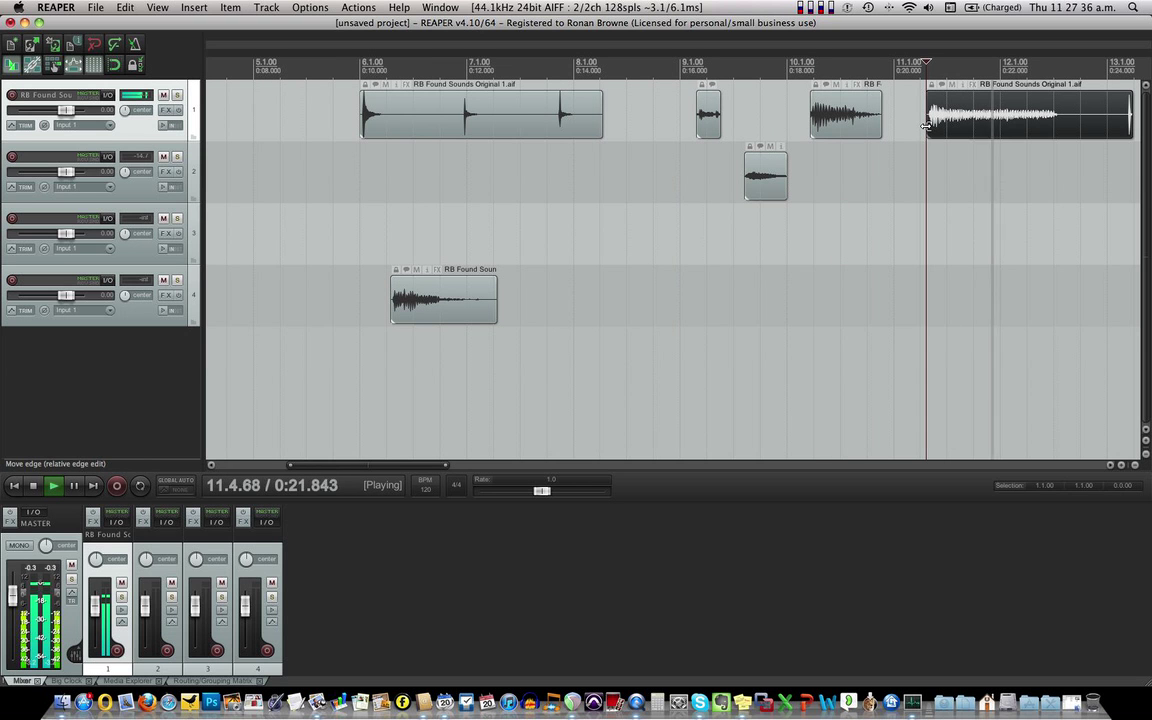
pyautogui.press('space')
pyautogui.moveTo(1122, 127); pyautogui.dragTo(1122, 127)
pyautogui.press('space')
pyautogui.press('space')
pyautogui.press('space')
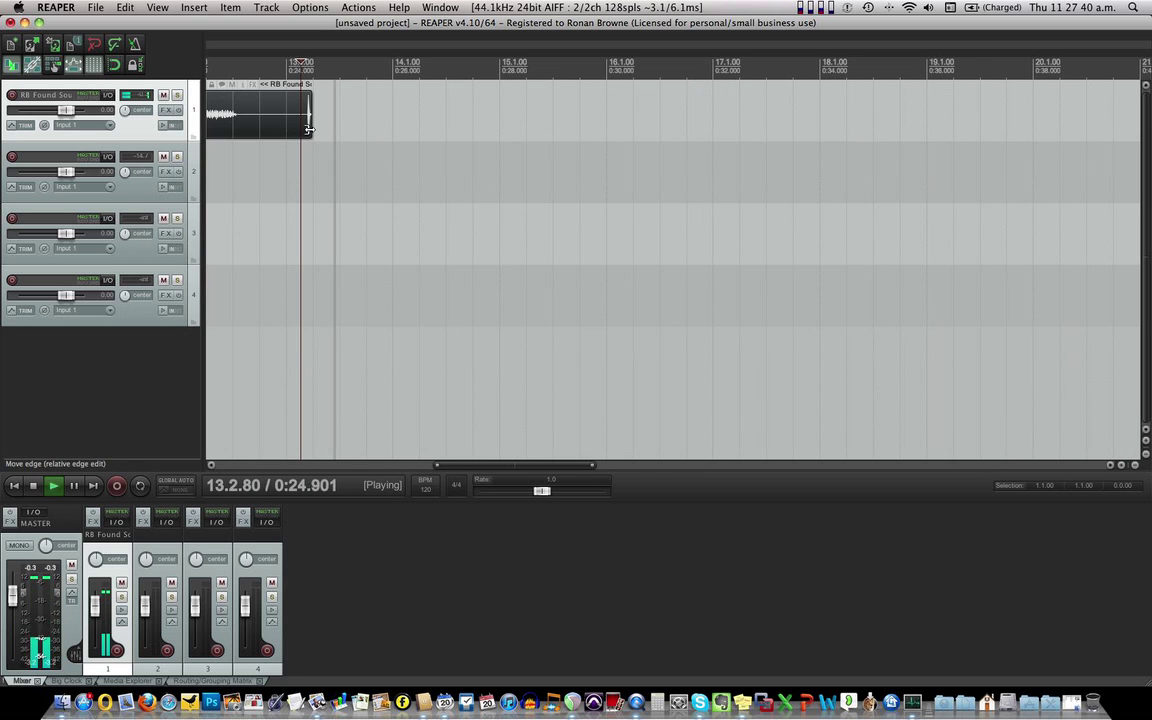
pyautogui.press('space')
pyautogui.press('space')
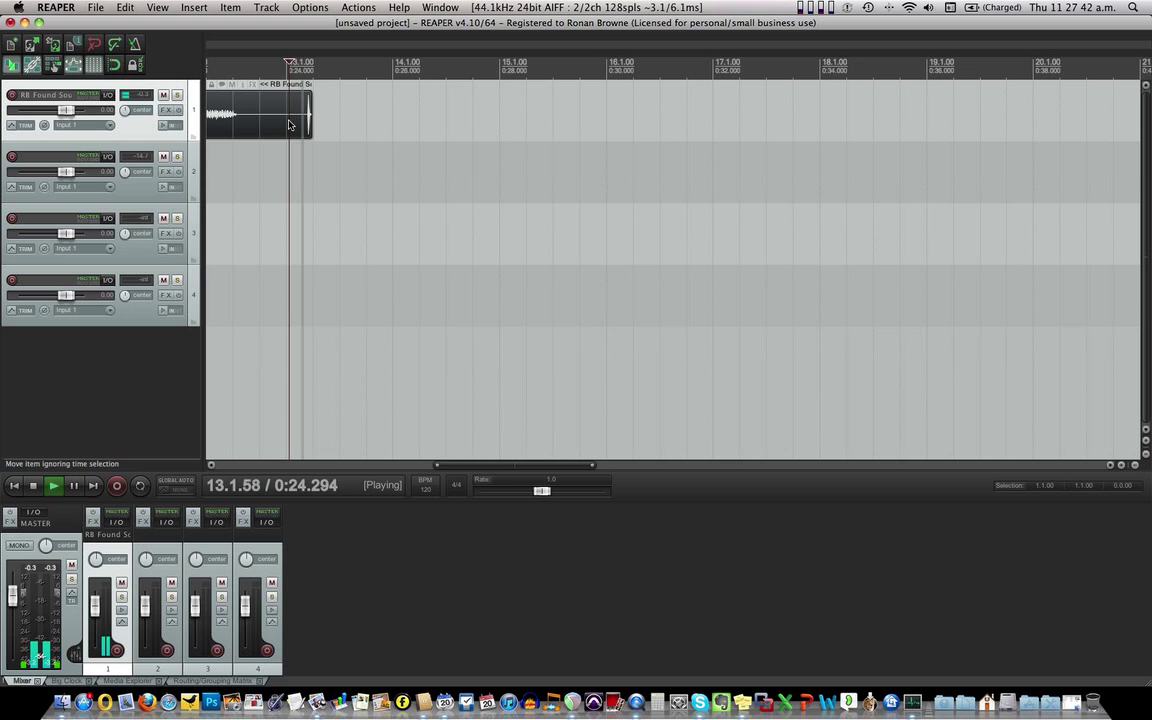
pyautogui.press('space')
pyautogui.moveTo(311, 120); pyautogui.dragTo(259, 129)
# Step: Clear the clip selection and marquee-select the four later clips across tracks 1 and 2
pyautogui.hscroll(-10, 288, 190)
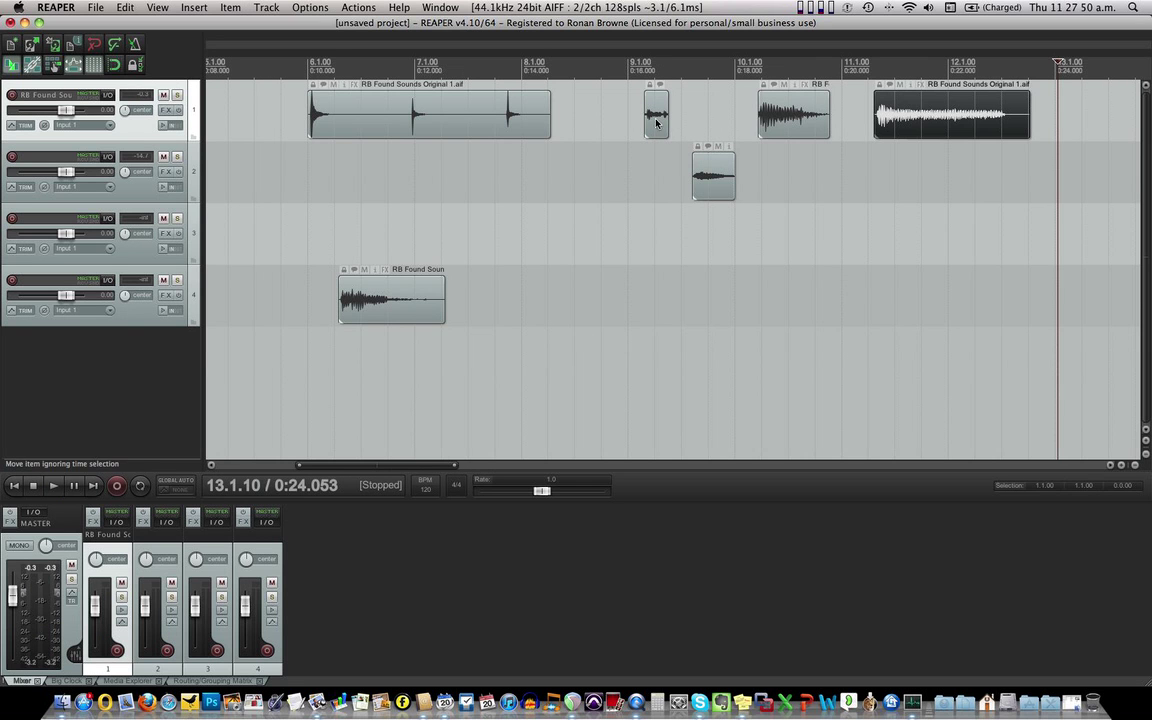
pyautogui.click(656, 122)
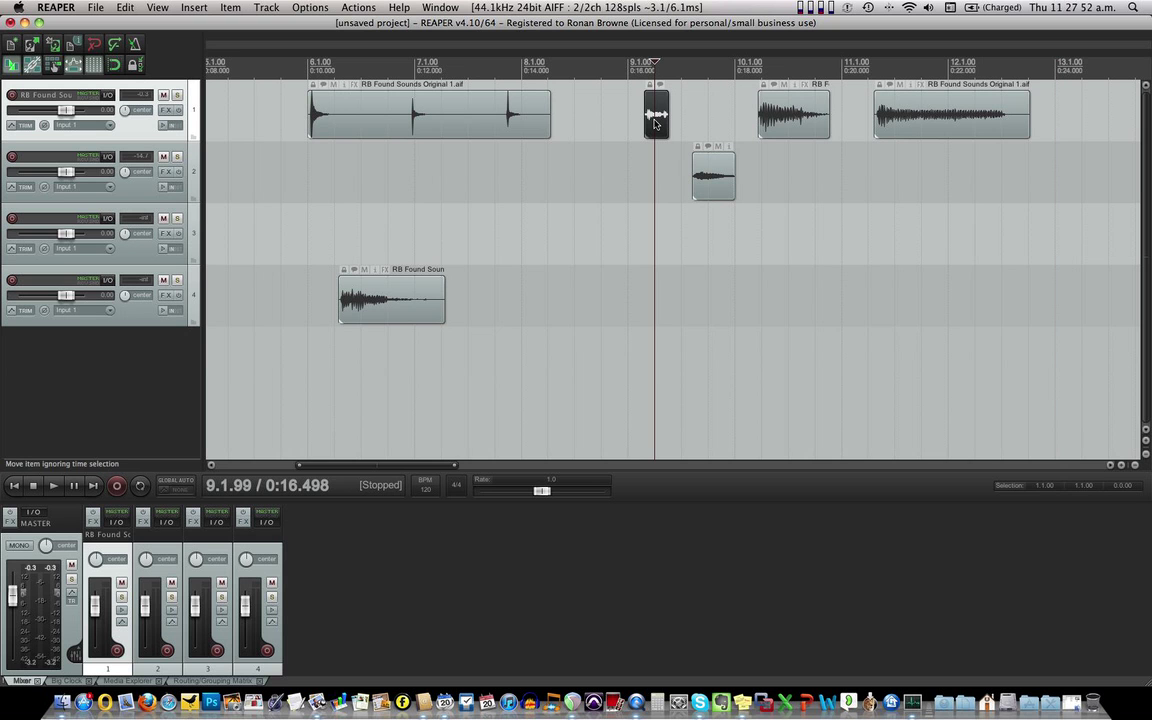
pyautogui.click(656, 122)
pyautogui.keyDown('super'); pyautogui.click(713, 178); pyautogui.keyUp('super')
pyautogui.keyDown('super'); pyautogui.click(793, 118); pyautogui.keyUp('super')
pyautogui.keyDown('super'); pyautogui.click(914, 125); pyautogui.keyUp('super')
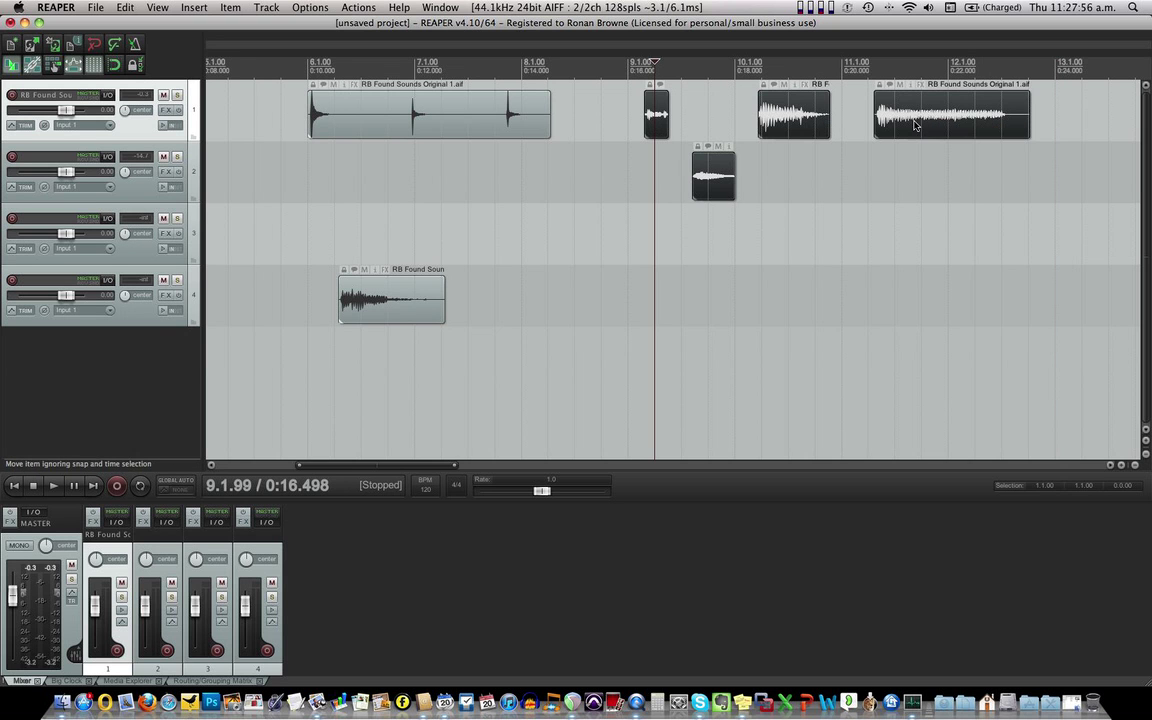
pyautogui.click(605, 128)
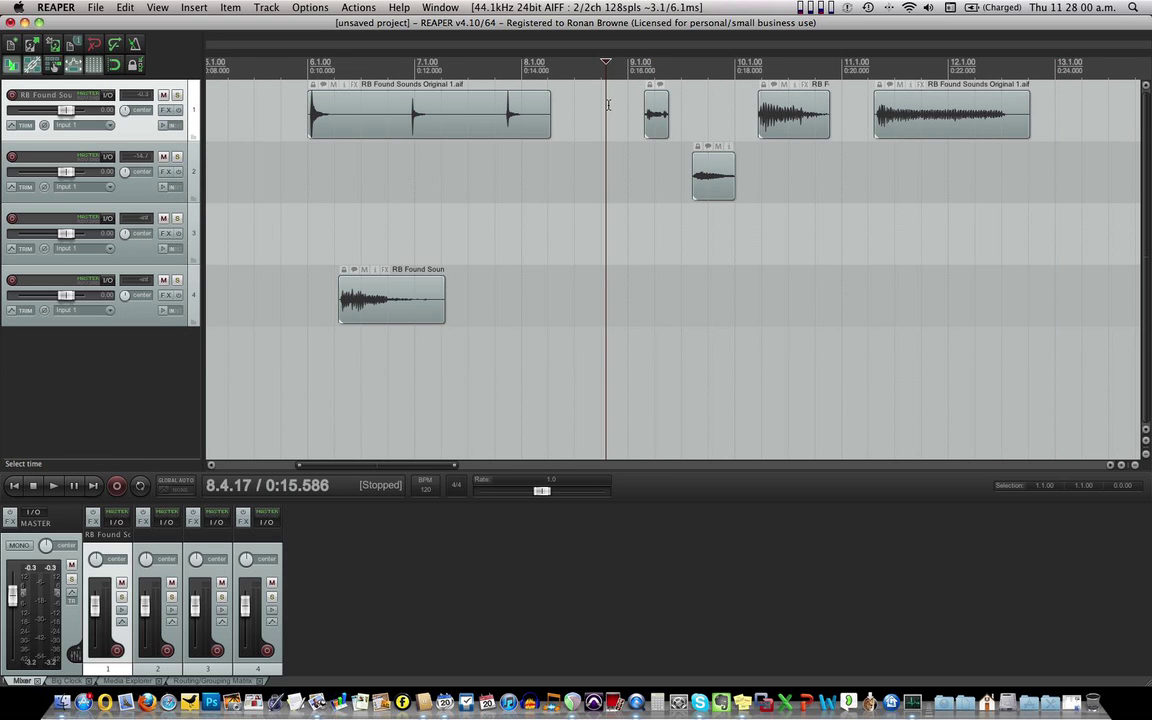
pyautogui.hscroll(-1, 607, 104)
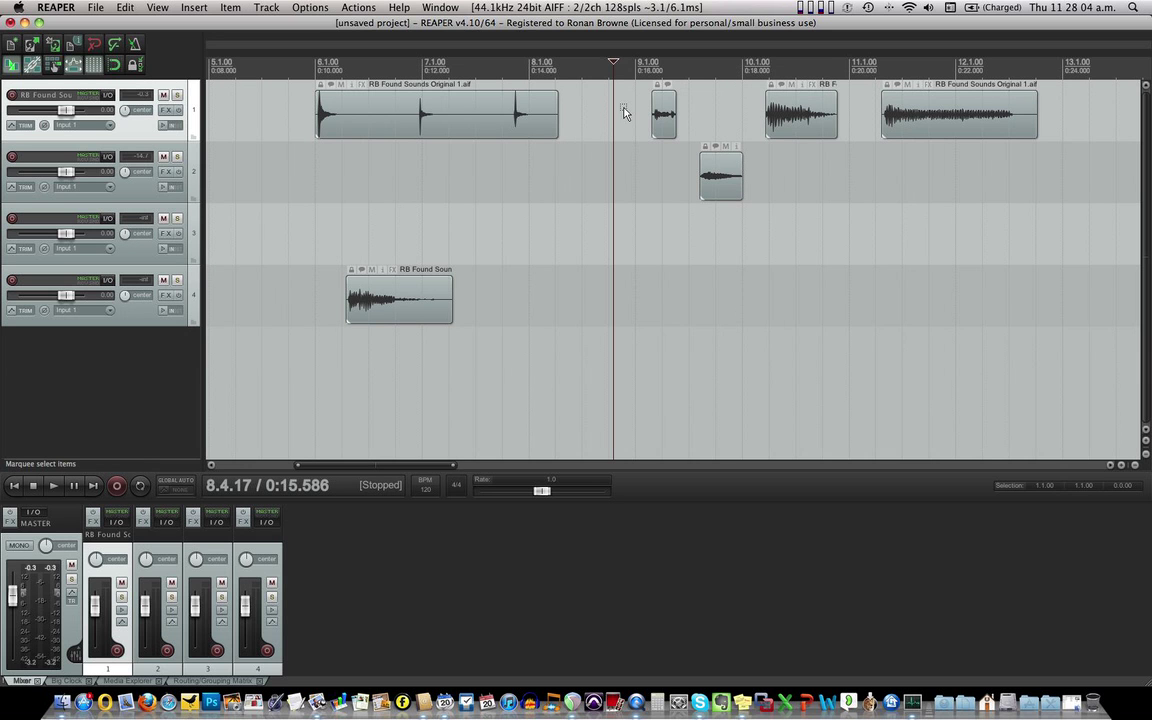
pyautogui.moveTo(678, 148); pyautogui.dragTo(1013, 190)
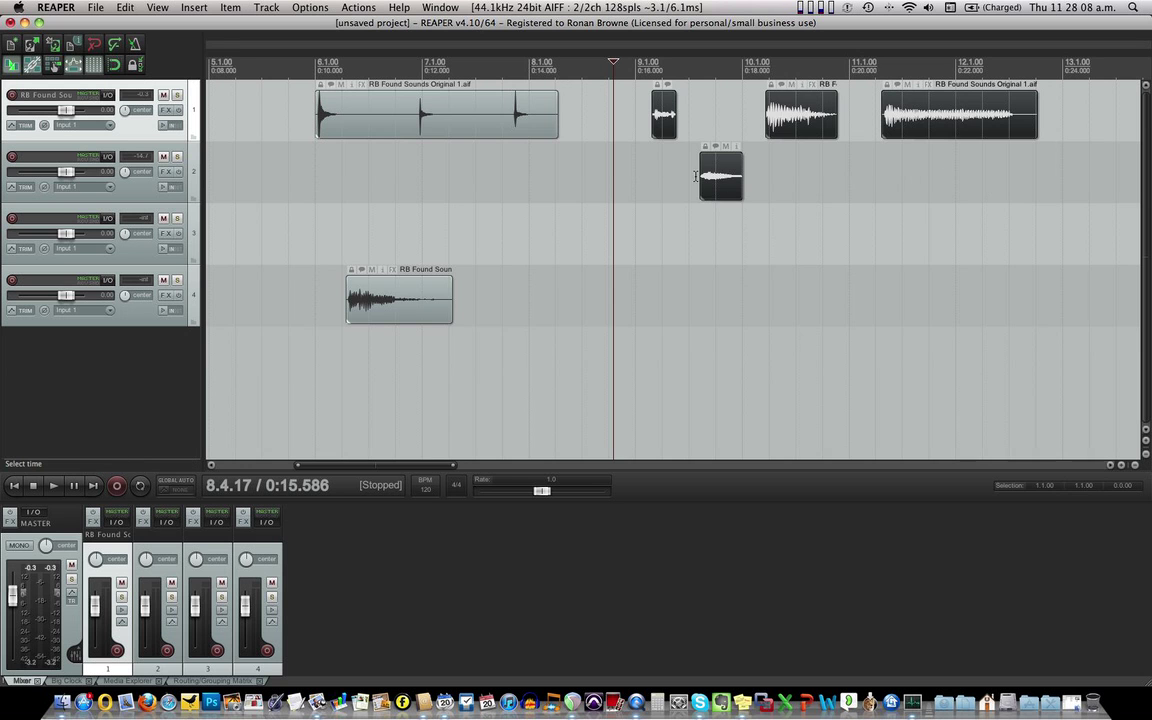
pyautogui.scroll(-5, 690, 177)
# Step: Drag the four selected clips down onto new tracks, creating tracks 5 and 6
pyautogui.scroll(-1, 693, 177)
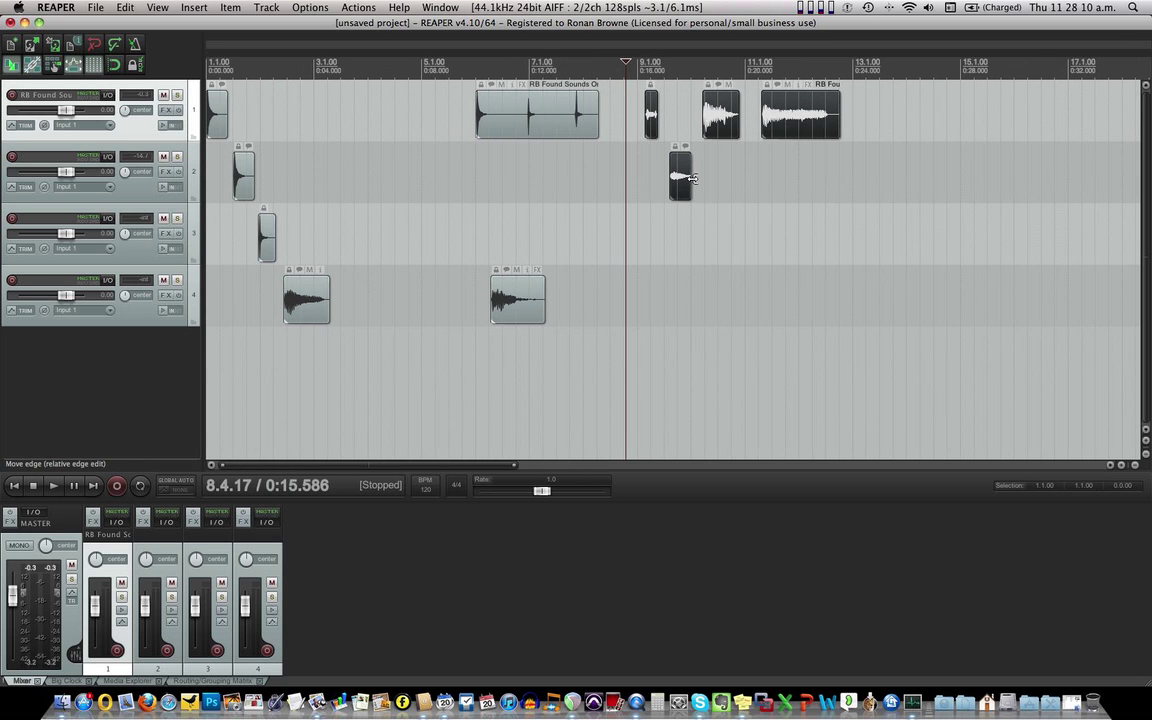
pyautogui.moveTo(716, 130); pyautogui.dragTo(422, 312)
pyautogui.click(366, 318)
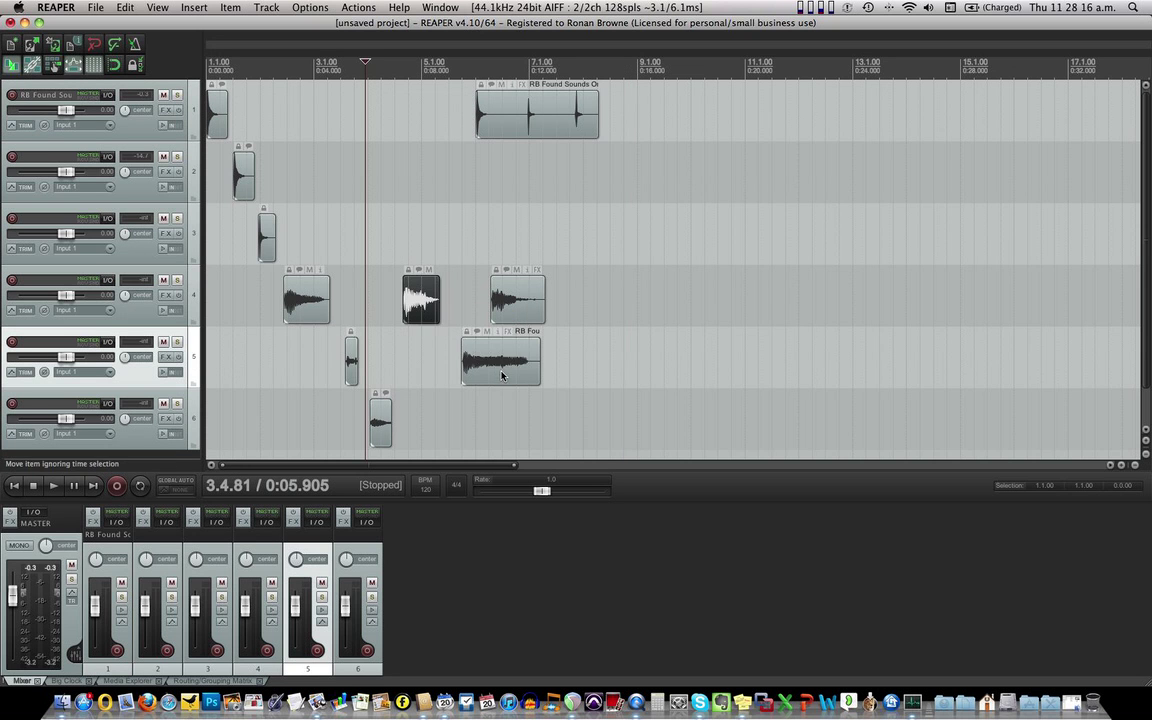
# Step: Bring clips up onto track 4 and space the four sounds out along it
pyautogui.moveTo(500, 369); pyautogui.dragTo(607, 308)
pyautogui.moveTo(424, 302); pyautogui.dragTo(519, 300)
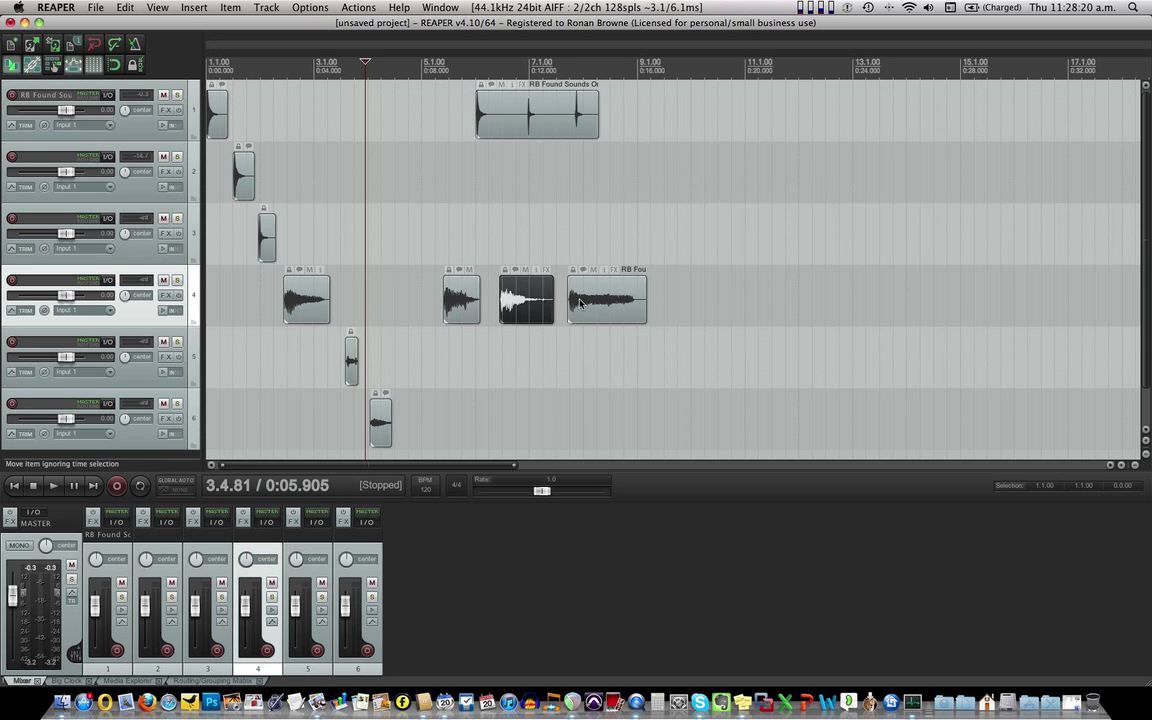
pyautogui.moveTo(600, 300); pyautogui.dragTo(618, 300)
pyautogui.moveTo(540, 301); pyautogui.dragTo(560, 312)
pyautogui.moveTo(476, 303); pyautogui.dragTo(488, 303)
pyautogui.click(213, 120)
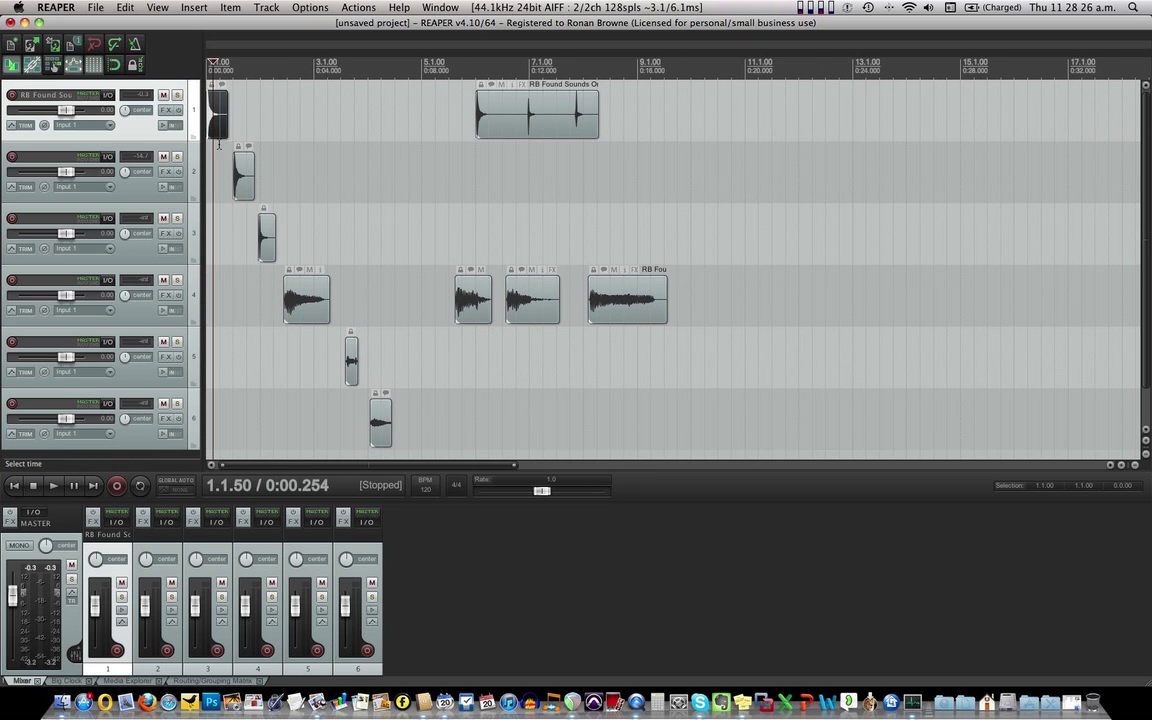
# Step: Move track 1's first clip to the project start at 1.1.00 and audition the arrangement
pyautogui.moveTo(212, 130); pyautogui.dragTo(210, 125)
pyautogui.press('space')
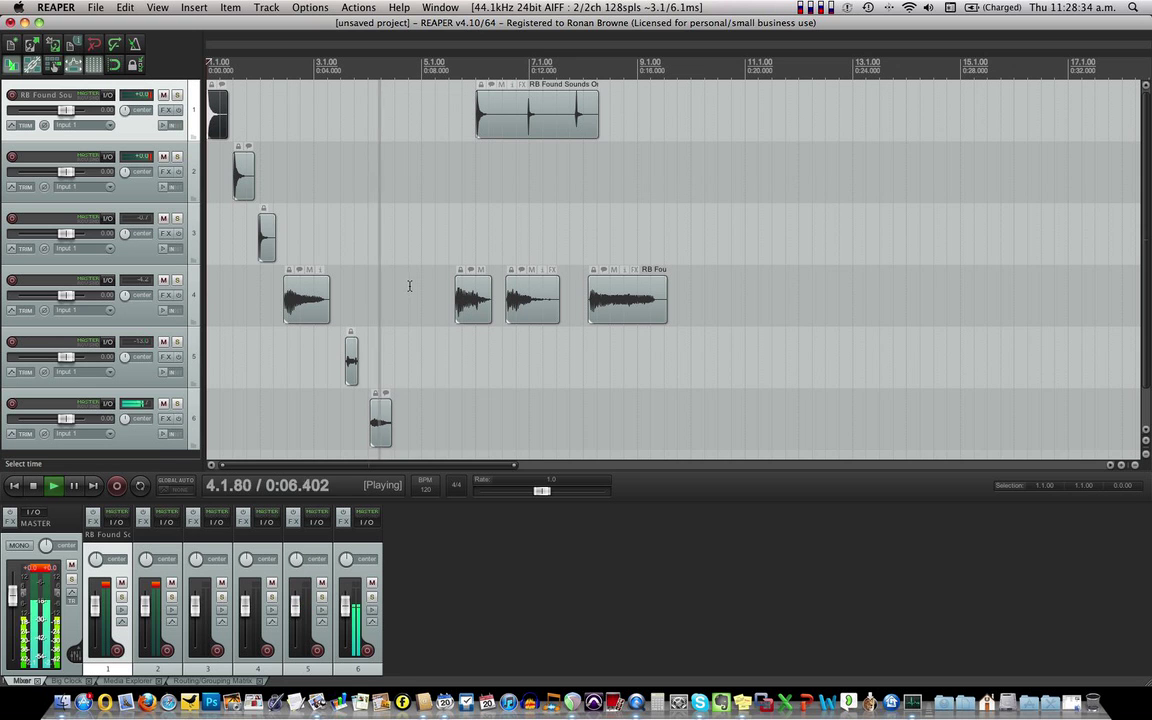
pyautogui.press('space')
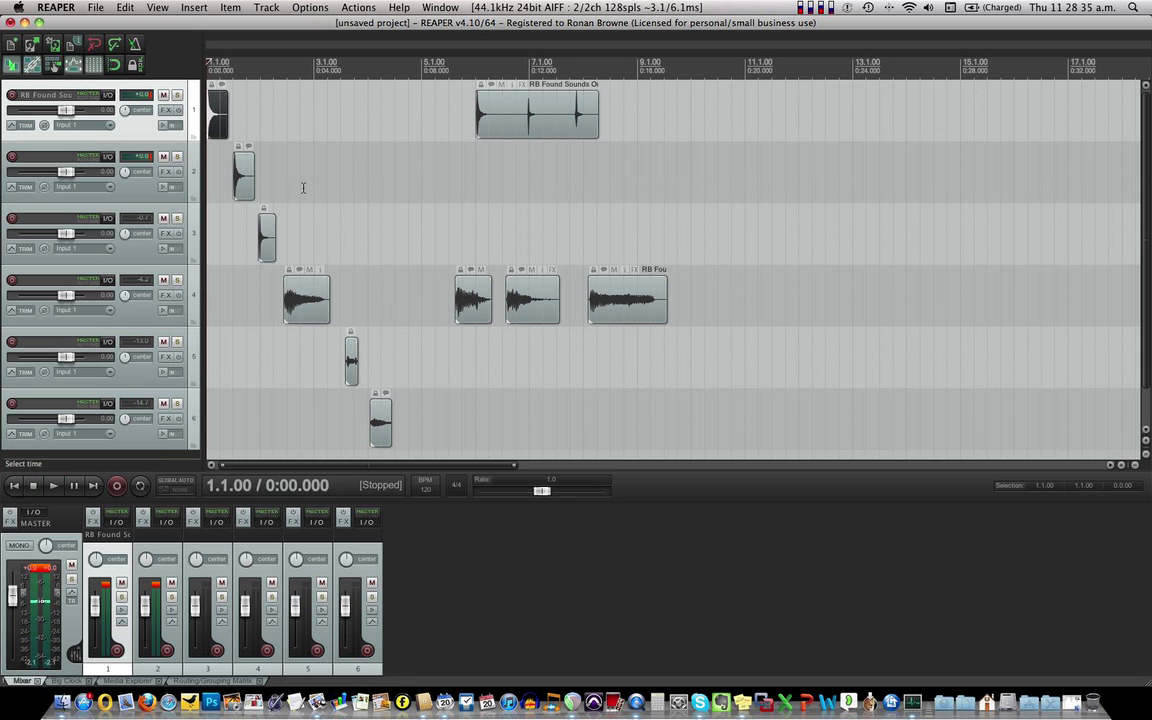
pyautogui.click(237, 180)
pyautogui.press('space')
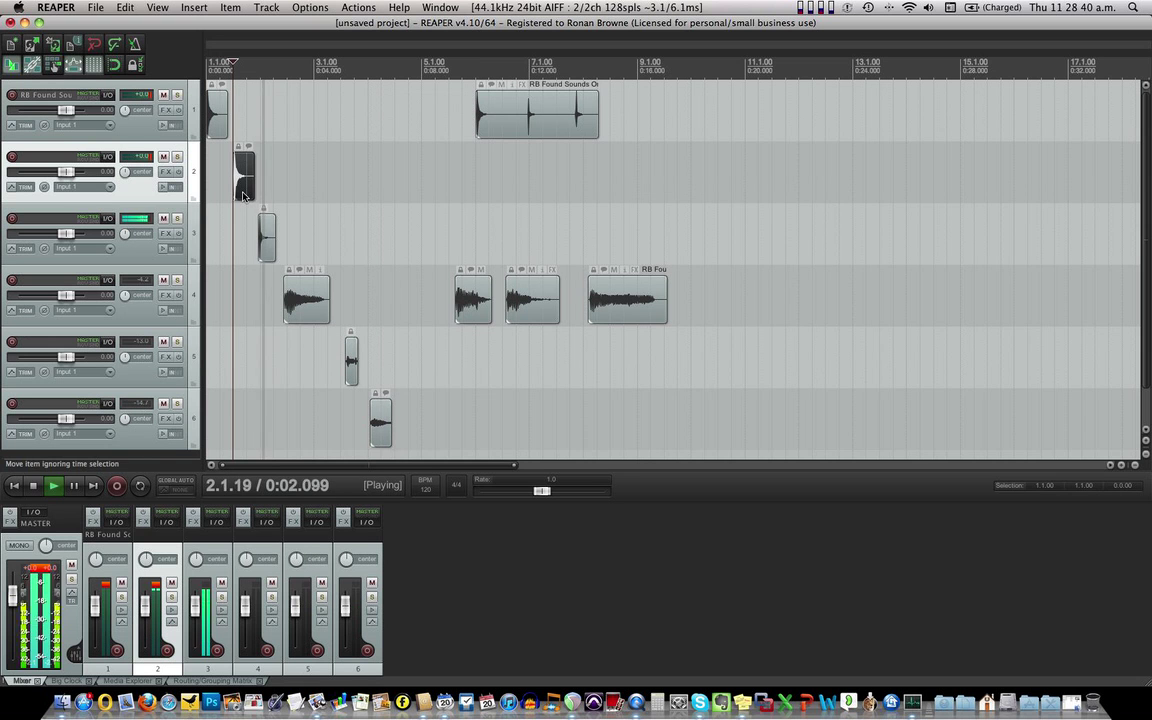
pyautogui.press('space')
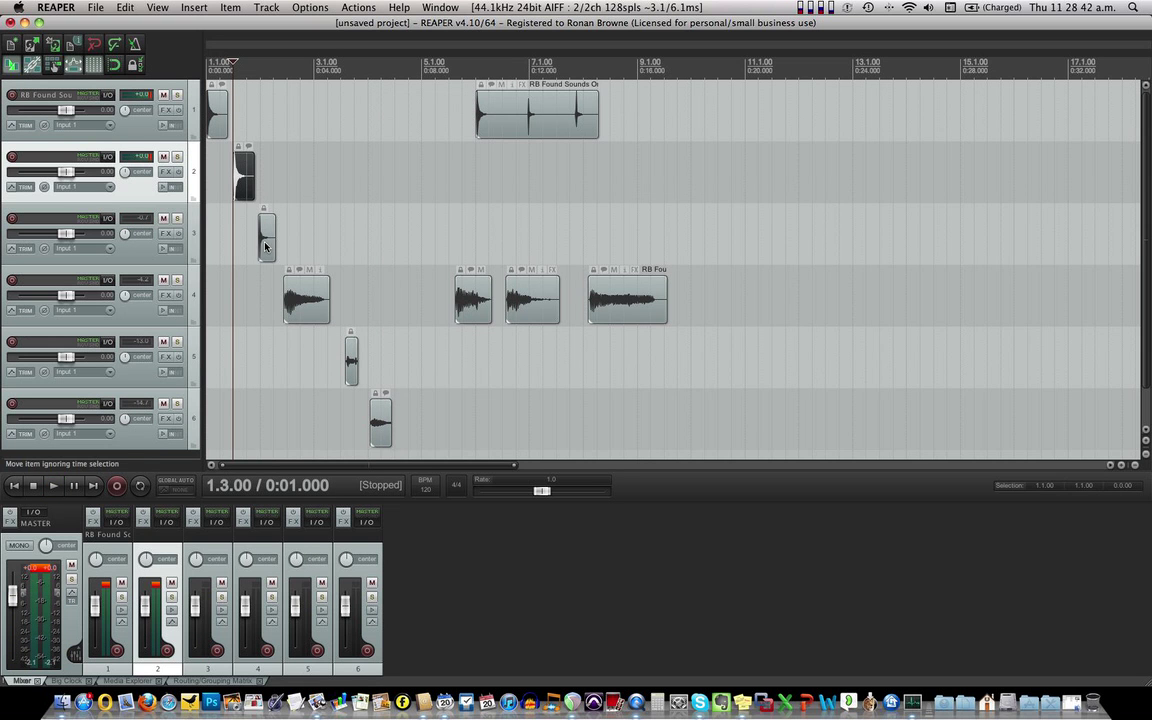
# Step: Move the track-3 clip up to track 2, shift lower clips earlier, and lift track 6's clip onto track 5
pyautogui.moveTo(265, 246); pyautogui.dragTo(510, 197)
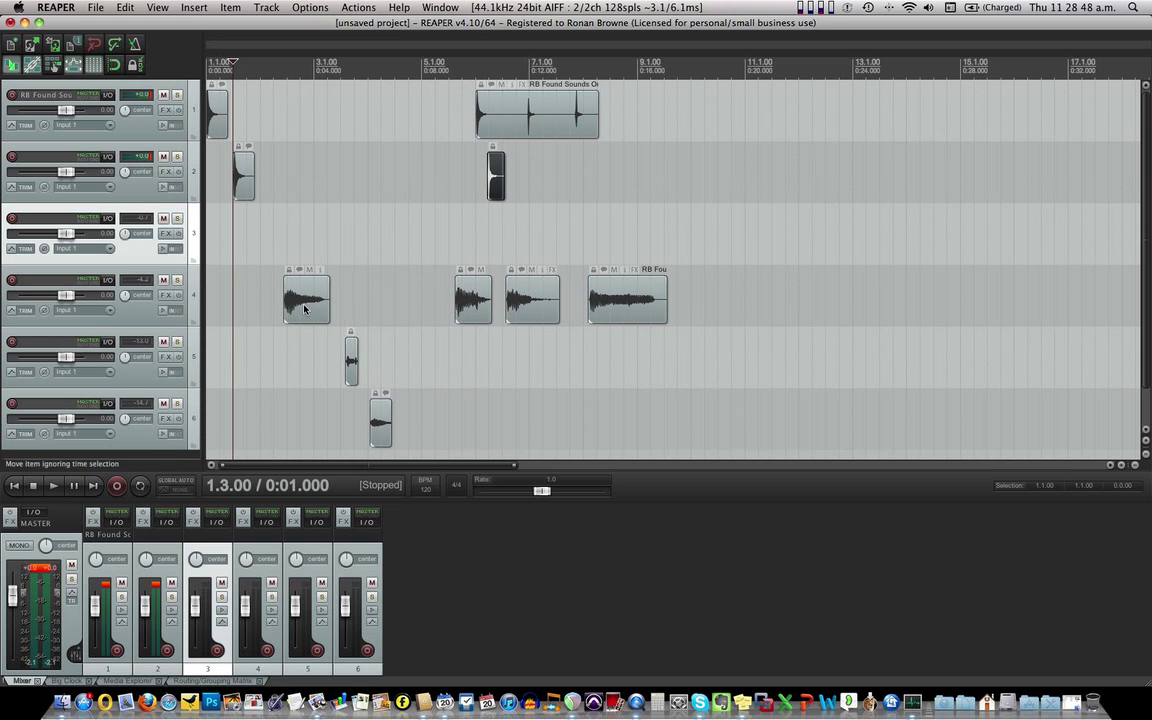
pyautogui.moveTo(304, 308); pyautogui.dragTo(276, 308)
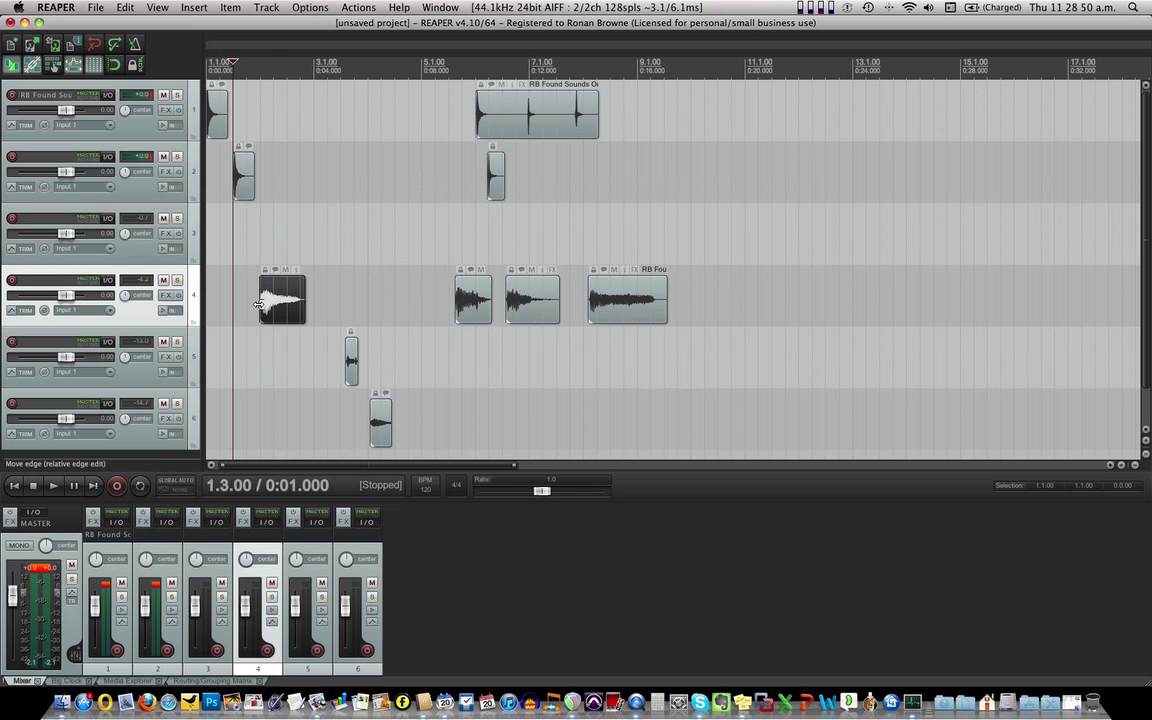
pyautogui.press('space')
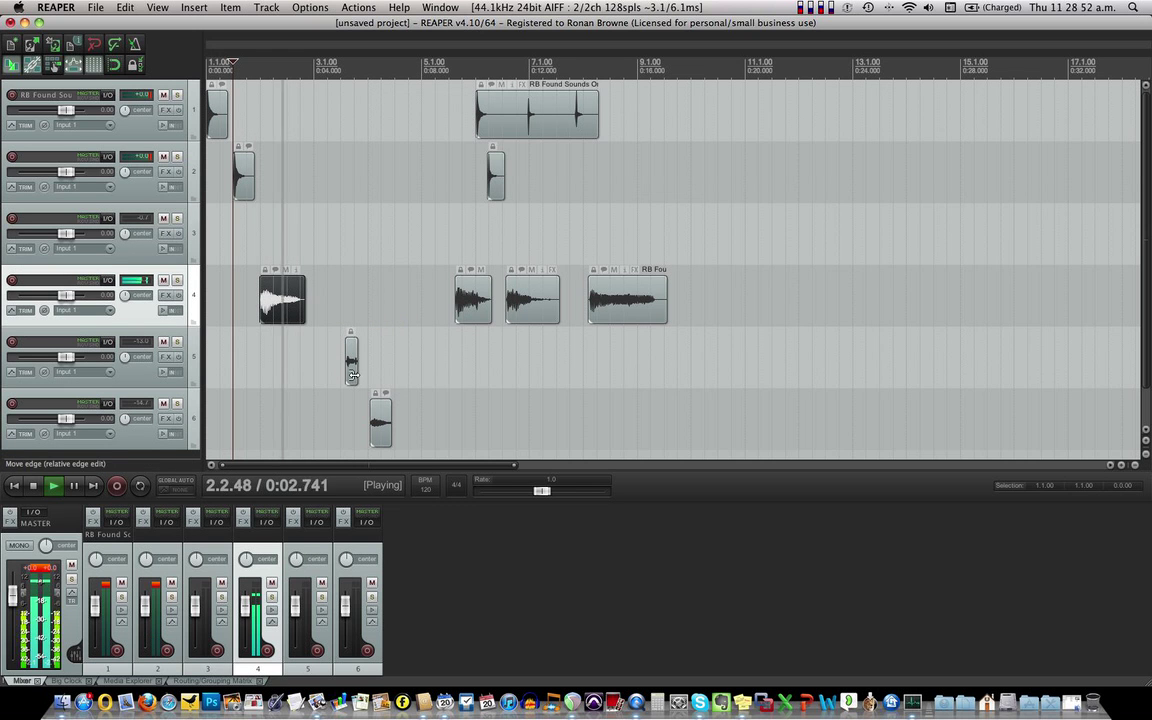
pyautogui.press('space')
pyautogui.moveTo(352, 372); pyautogui.dragTo(316, 375)
pyautogui.moveTo(384, 437); pyautogui.dragTo(340, 437)
pyautogui.click(316, 377)
pyautogui.press('space')
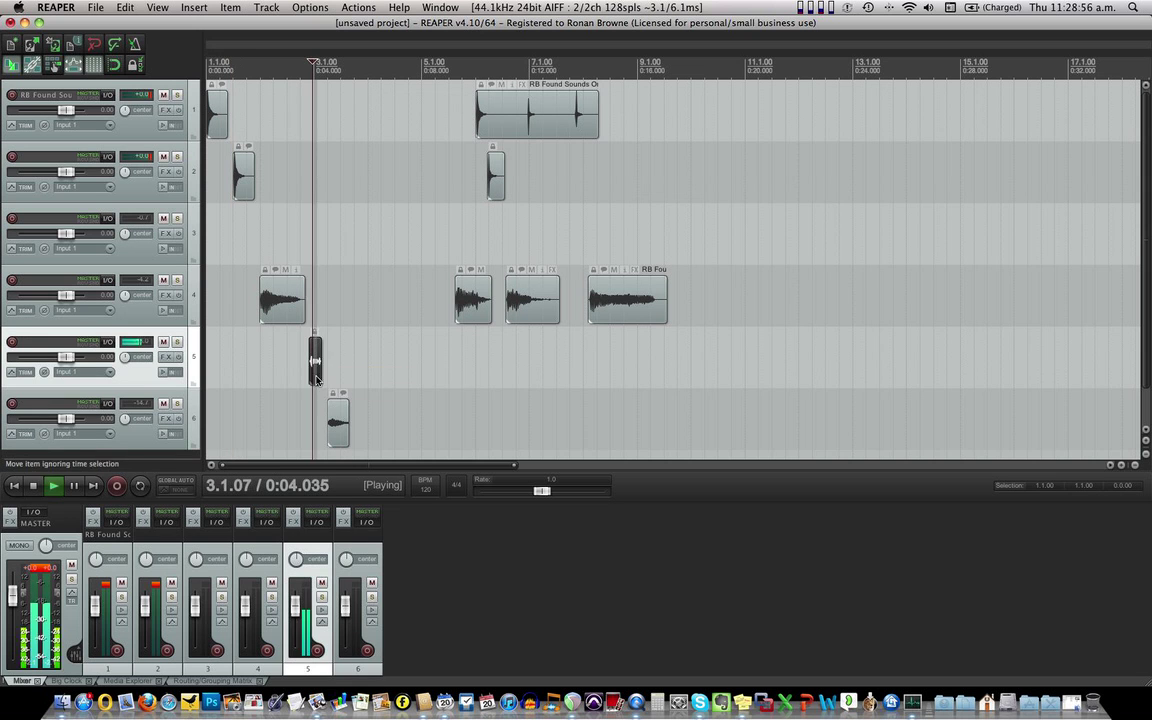
pyautogui.moveTo(316, 378); pyautogui.dragTo(451, 369)
pyautogui.press('space')
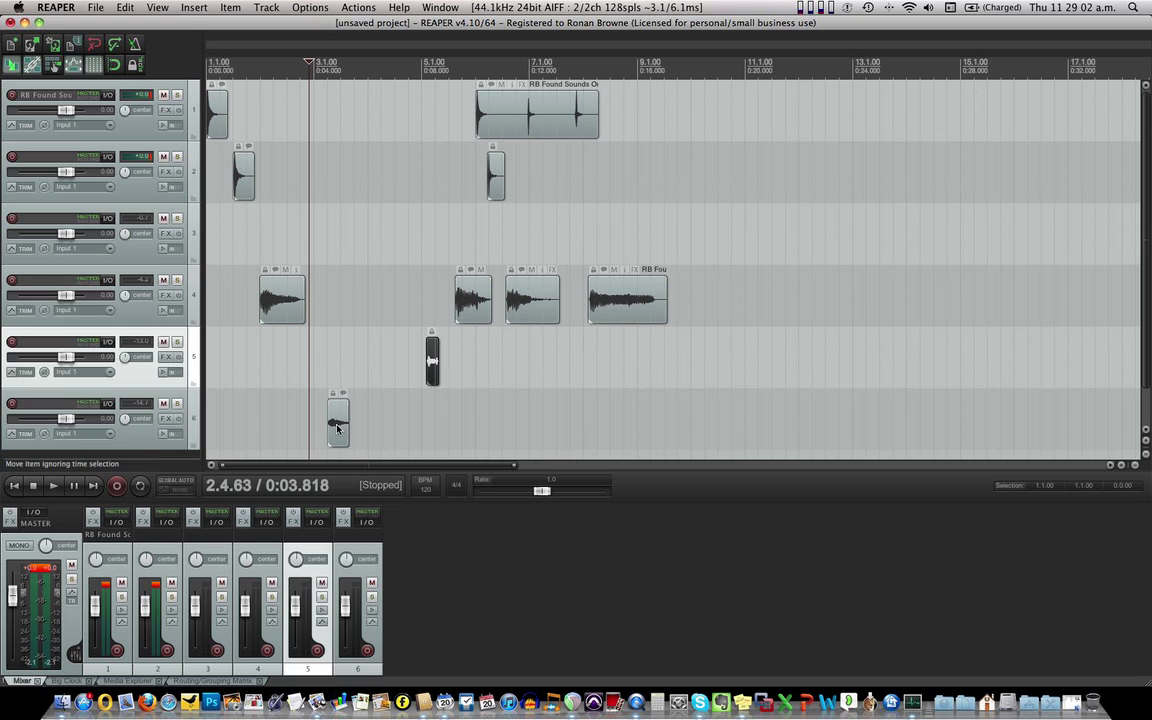
pyautogui.moveTo(337, 428); pyautogui.dragTo(342, 376)
pyautogui.moveTo(433, 372); pyautogui.dragTo(510, 363)
# Step: Select all clips on tracks 4 and 5 and move them up one track
pyautogui.click(279, 309)
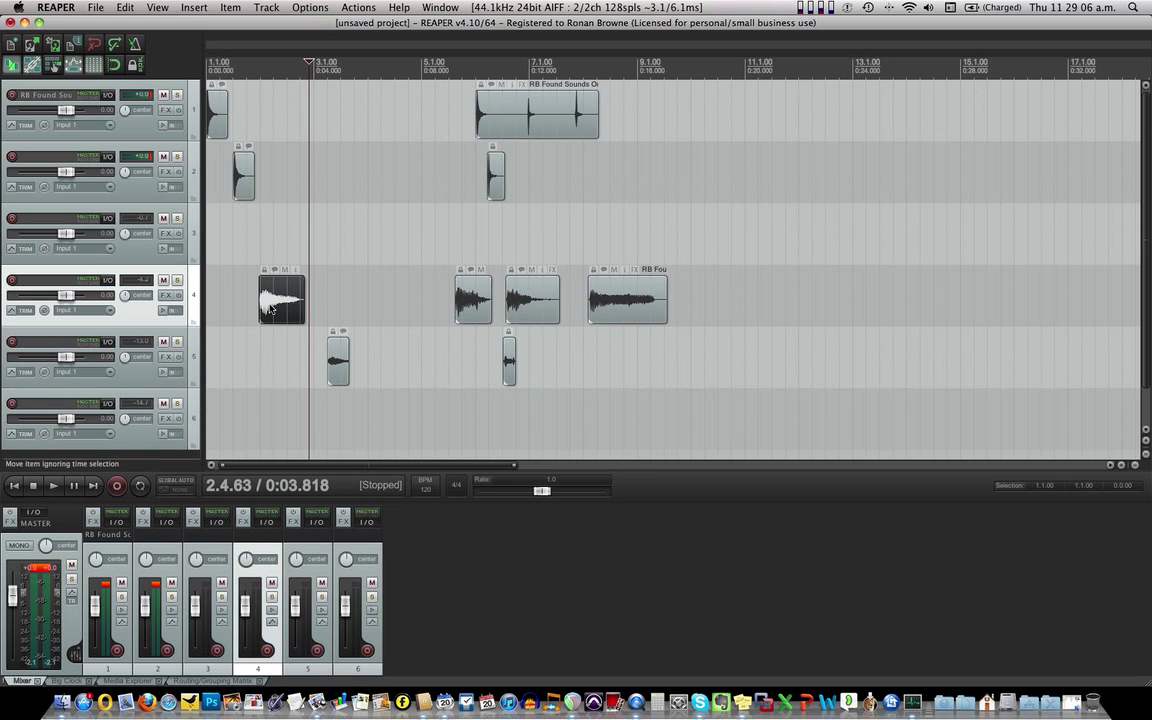
pyautogui.moveTo(234, 287); pyautogui.dragTo(477, 343)
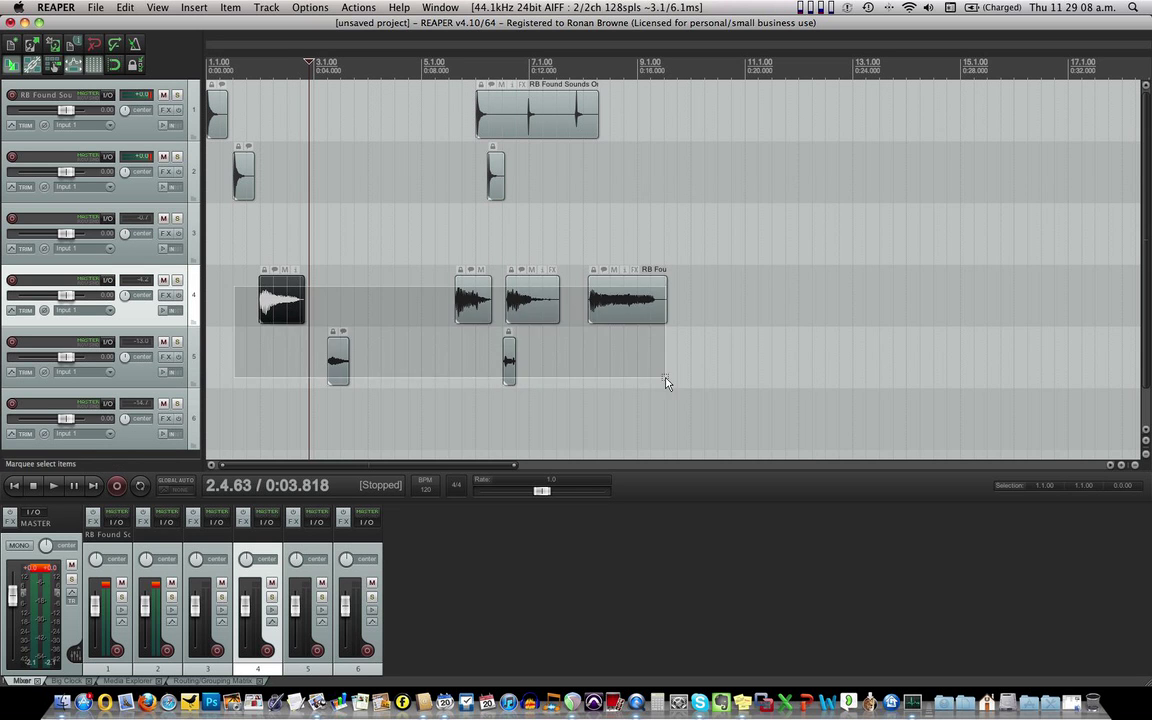
pyautogui.moveTo(666, 381); pyautogui.dragTo(666, 381)
pyautogui.moveTo(291, 316); pyautogui.dragTo(298, 256)
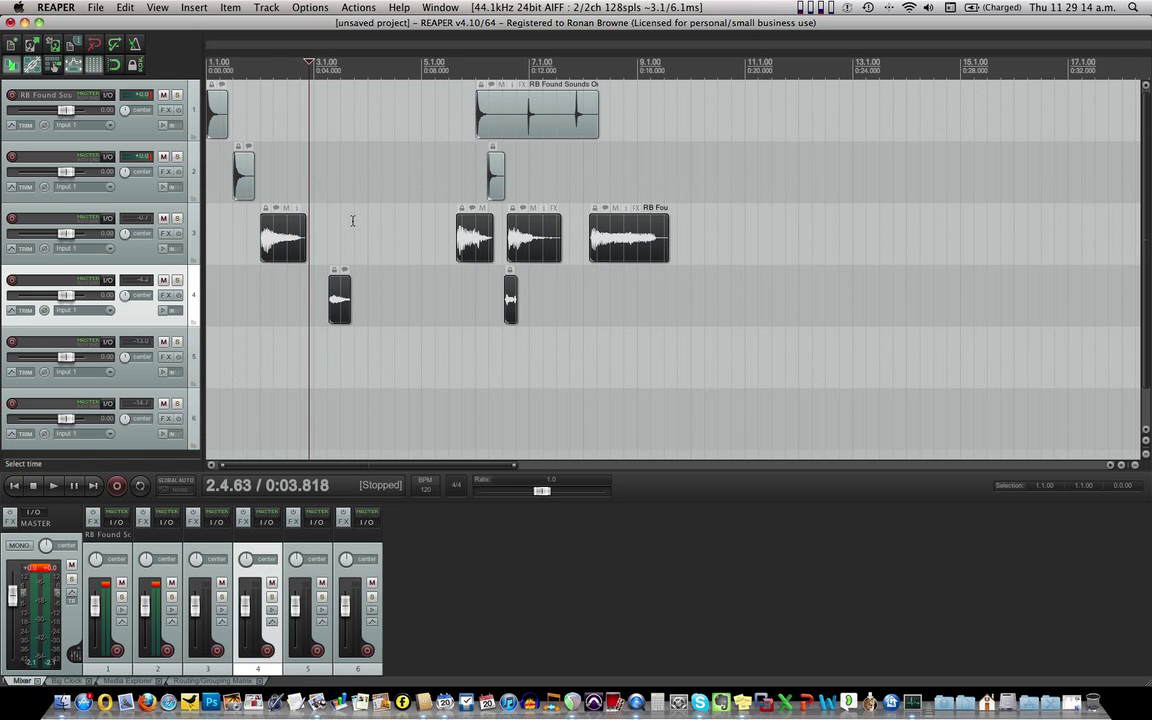
# Step: Trim the silent start off track 1's first clip
pyautogui.click(212, 125)
pyautogui.scroll(5, 212, 128)
pyautogui.click(212, 125)
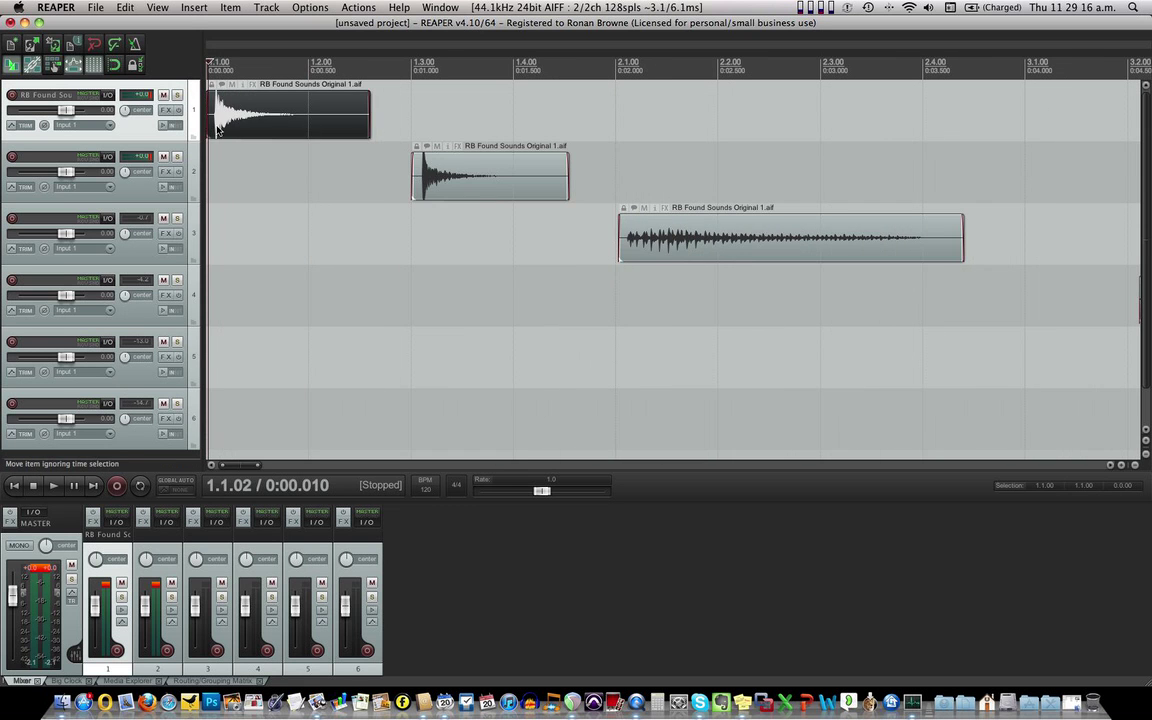
pyautogui.scroll(6, 220, 128)
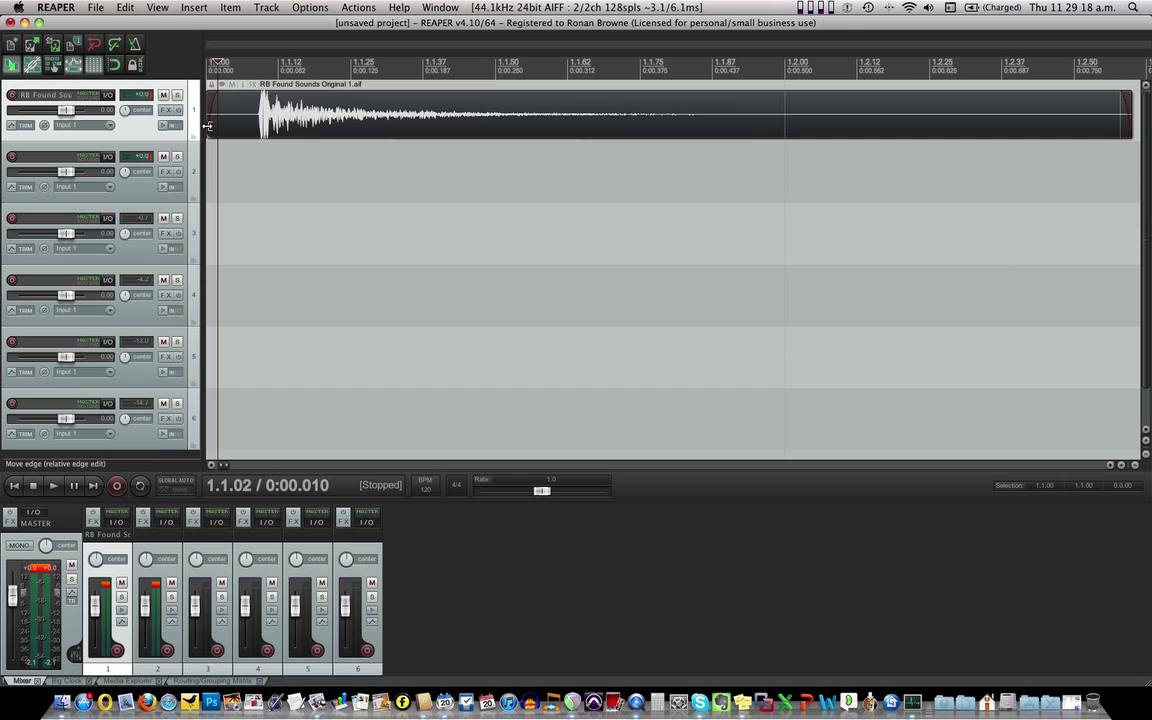
pyautogui.click(210, 122)
pyautogui.press('space')
pyautogui.press('space')
pyautogui.moveTo(210, 122); pyautogui.dragTo(251, 122)
pyautogui.click(251, 122)
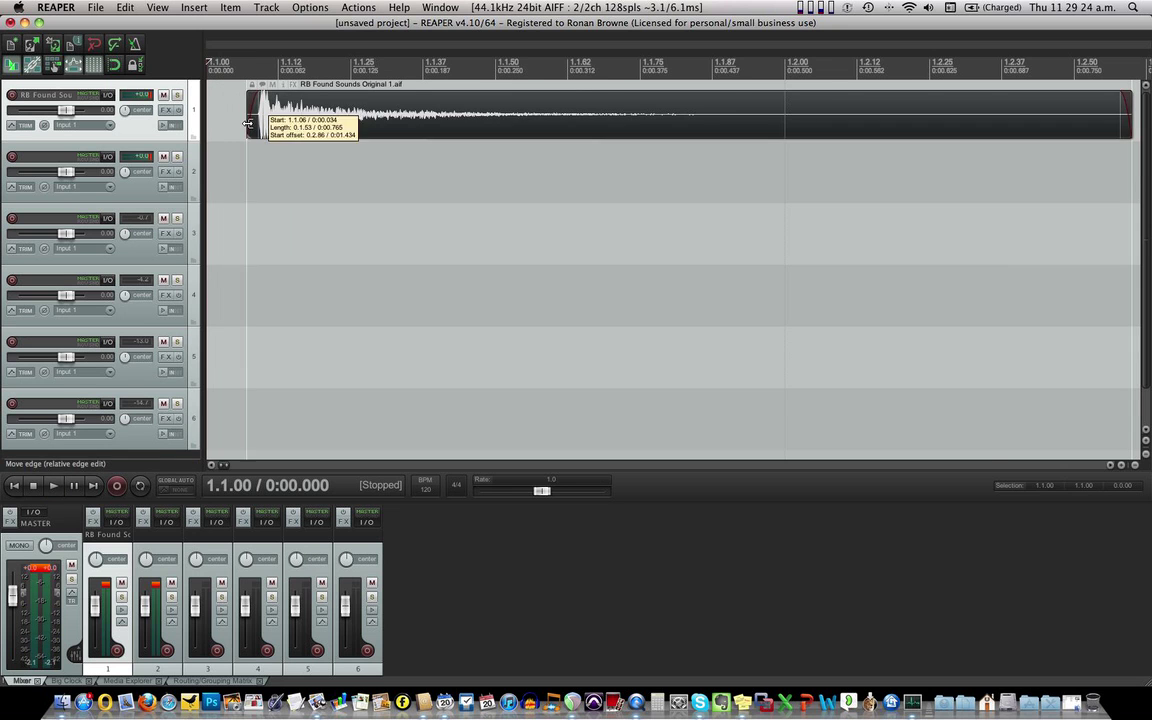
pyautogui.scroll(-2, 245, 124)
pyautogui.scroll(4, 240, 126)
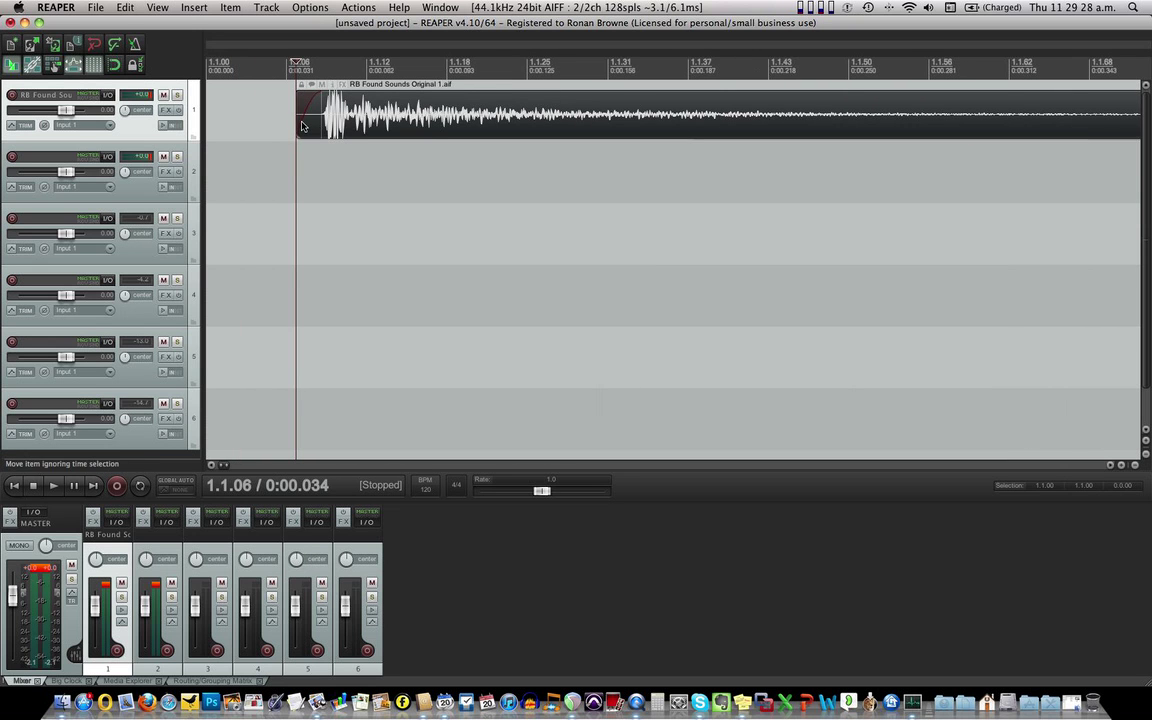
pyautogui.moveTo(301, 126)
pyautogui.mouseDown()
pyautogui.moveTo(292, 122)
pyautogui.moveTo(563, 125)
pyautogui.moveTo(291, 129)
pyautogui.moveTo(312, 130)
pyautogui.mouseUp()
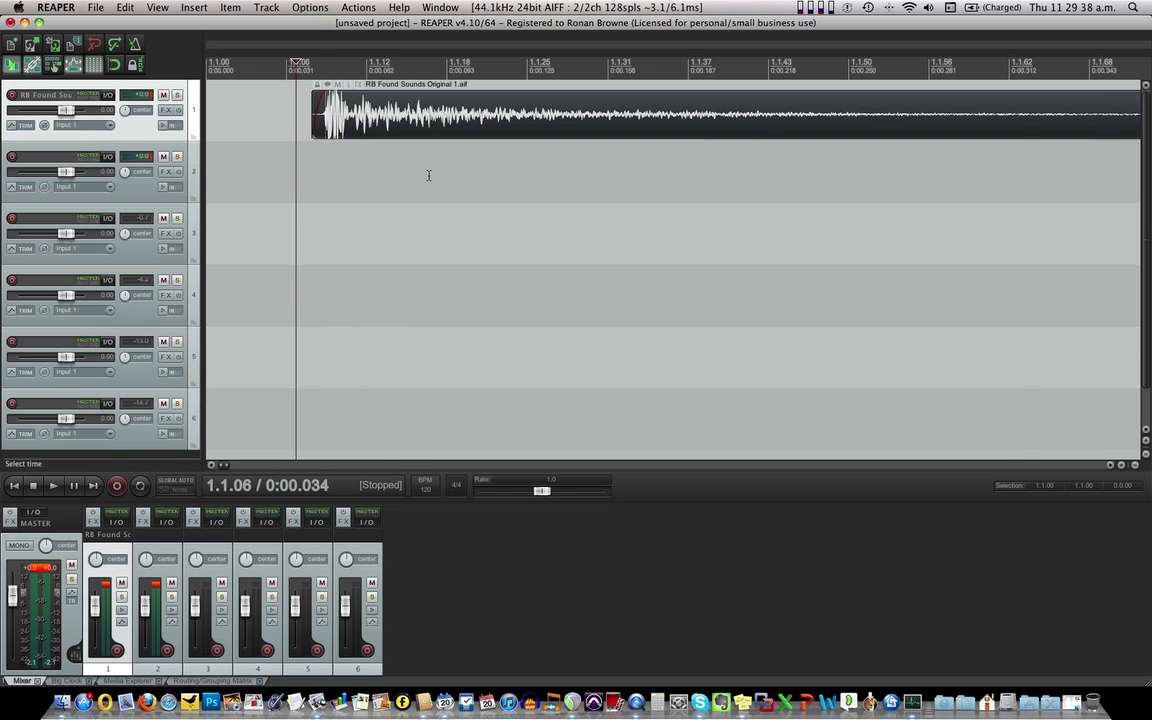
# Step: Audition the sound and give it a long fade-out across its tail
pyautogui.scroll(-2, 429, 175)
pyautogui.scroll(-1, 425, 176)
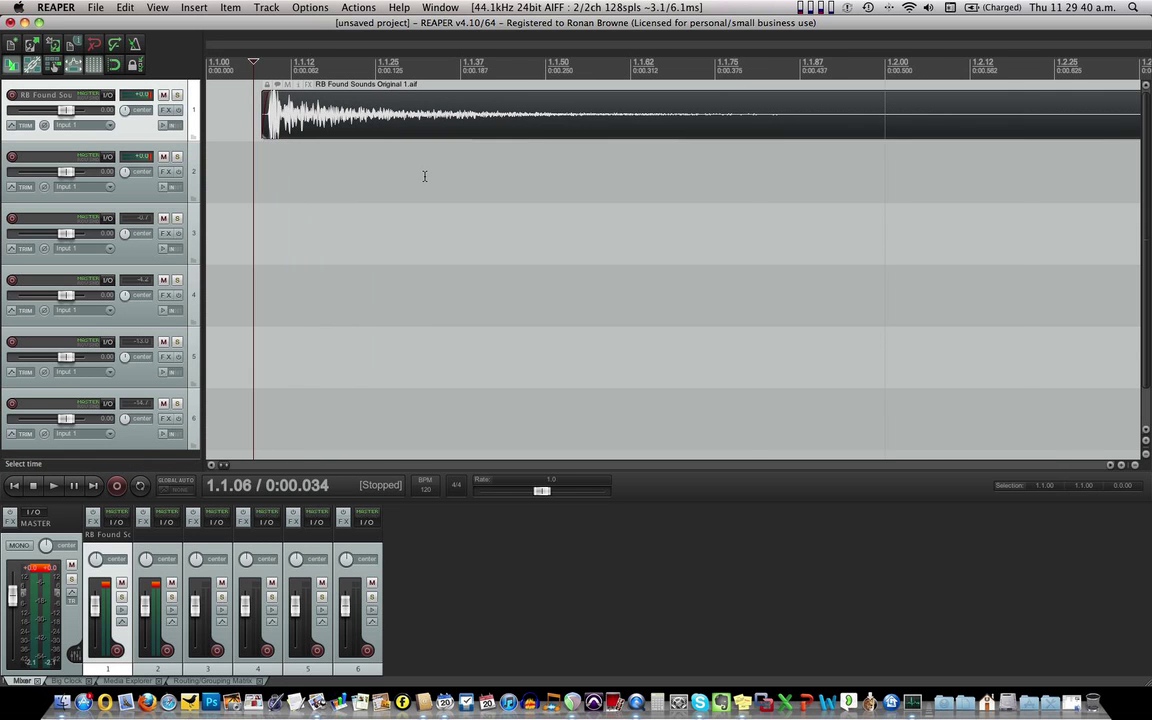
pyautogui.scroll(-1, 424, 176)
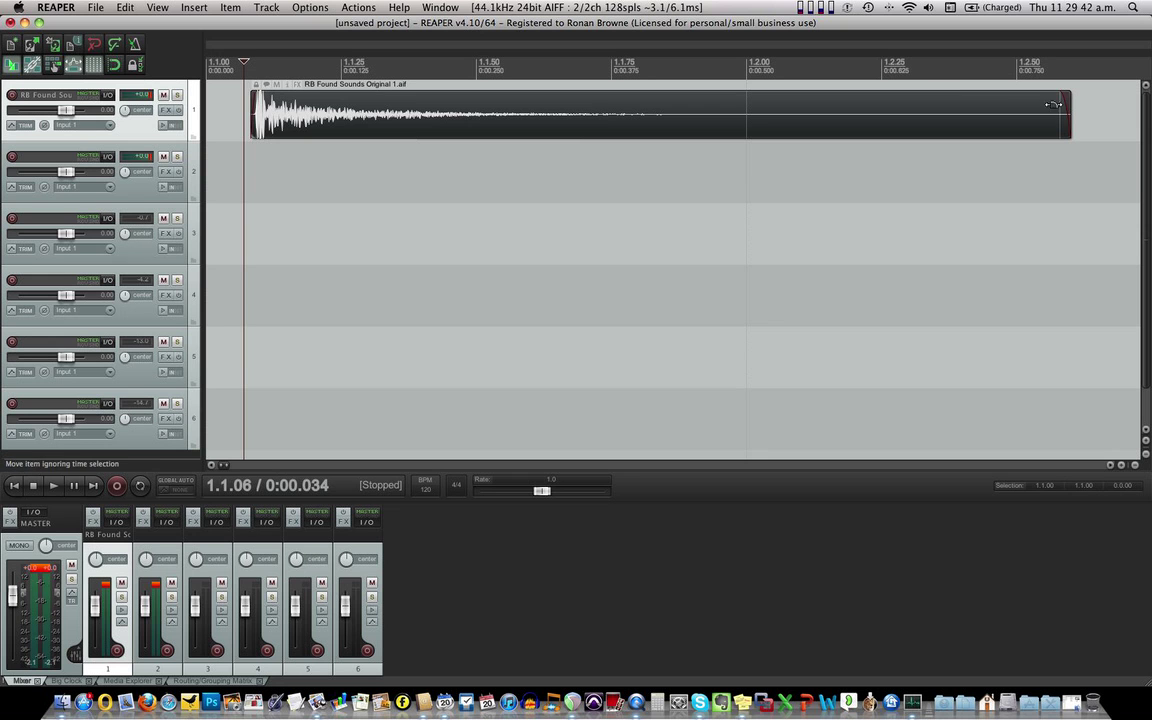
pyautogui.click(250, 110)
pyautogui.press('space')
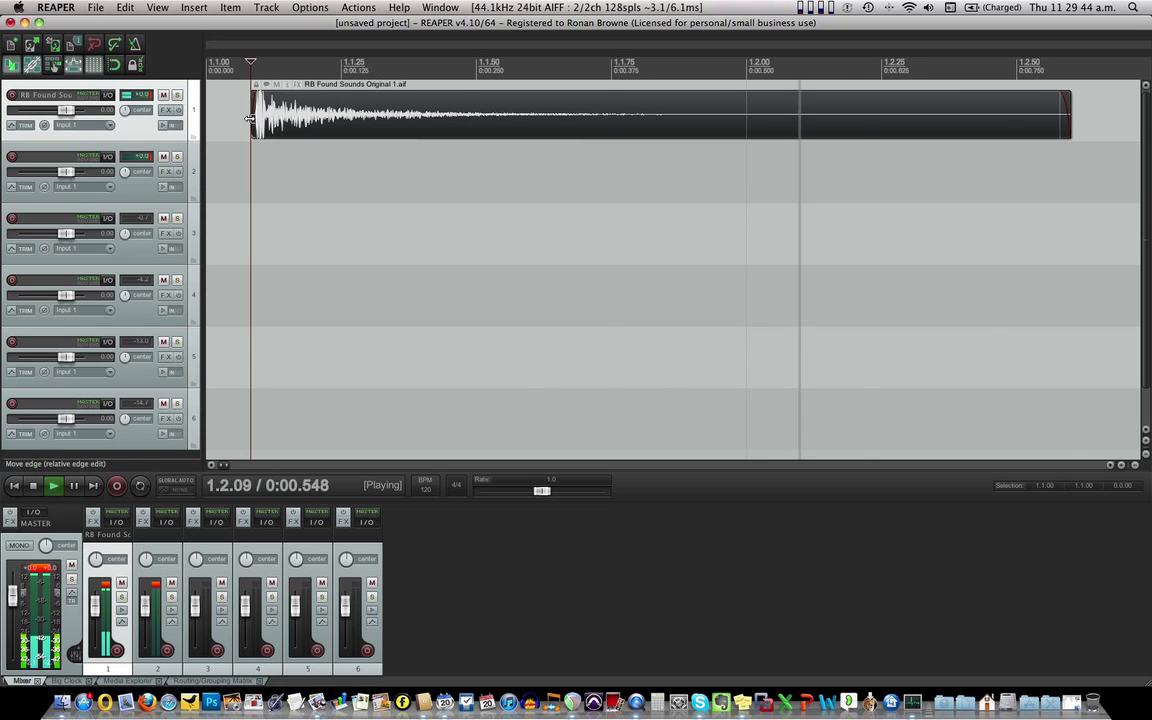
pyautogui.press('space')
pyautogui.moveTo(950, 97); pyautogui.dragTo(623, 100)
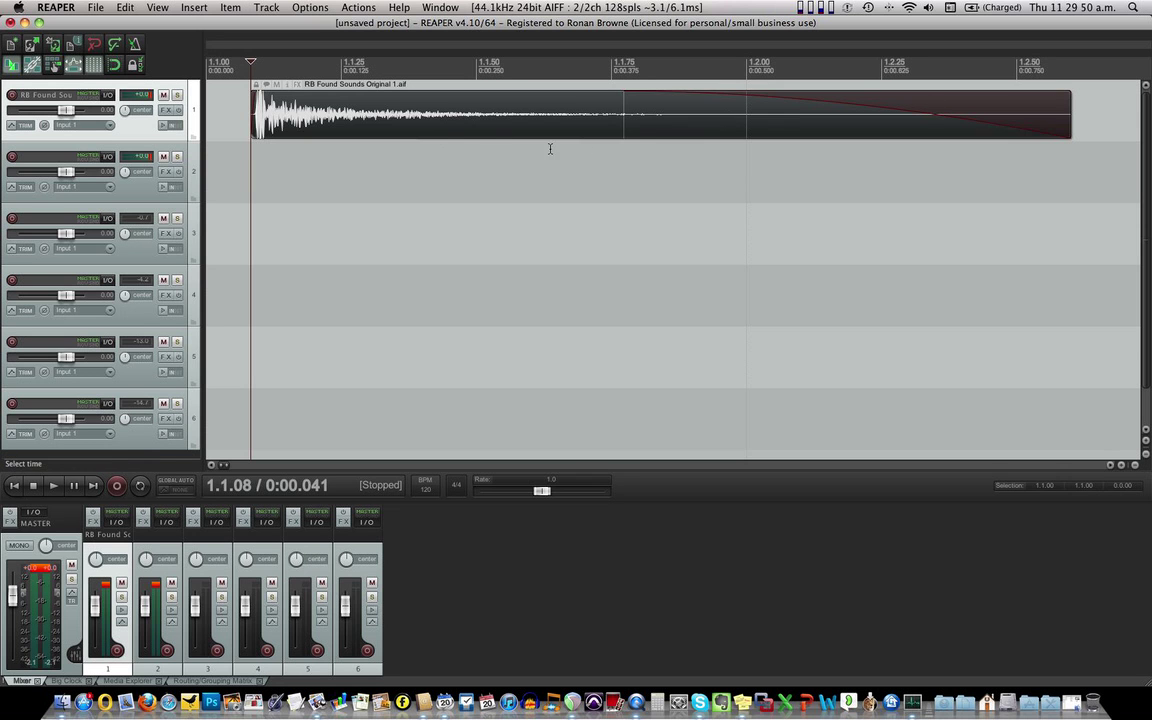
# Step: Move the sound to the timeline's very start and time-select its full length
pyautogui.moveTo(527, 129); pyautogui.dragTo(501, 126)
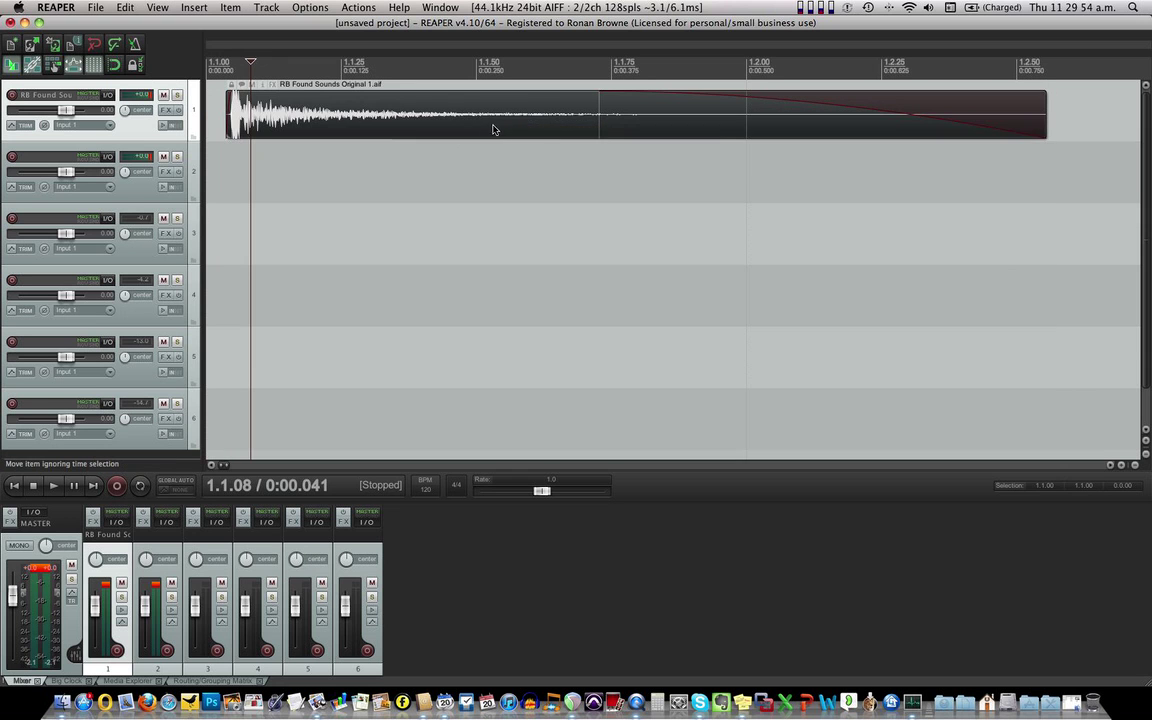
pyautogui.scroll(-1, 487, 128)
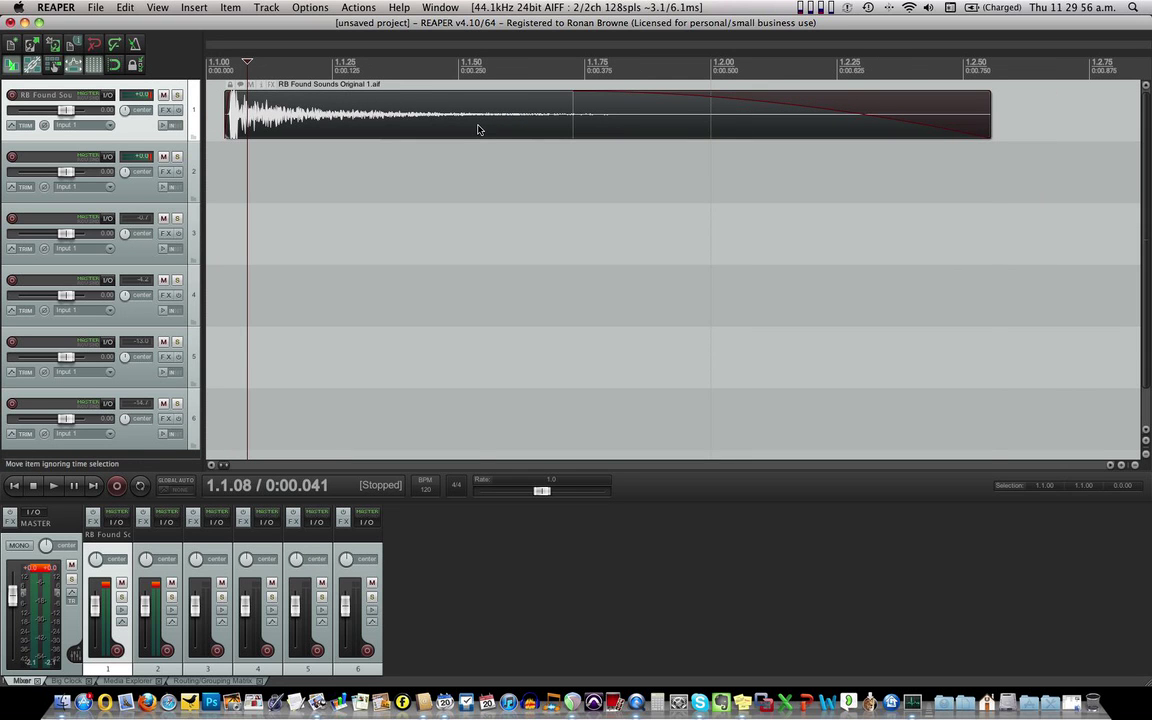
pyautogui.doubleClick(478, 129)
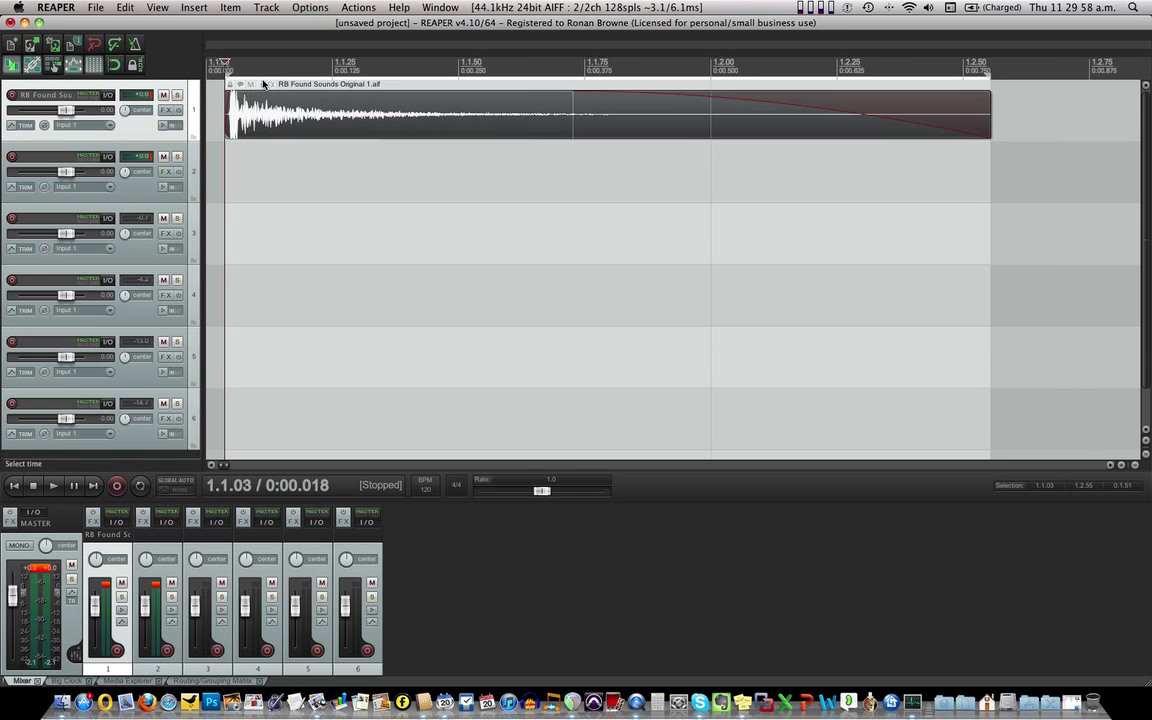
# Step: Reset the time selection to the whole sound and open the Render to File dialog
pyautogui.moveTo(229, 73); pyautogui.dragTo(322, 73)
pyautogui.doubleClick(379, 128)
pyautogui.click(100, 8)
pyautogui.moveTo(58, 7)
pyautogui.moveTo(96, 8)
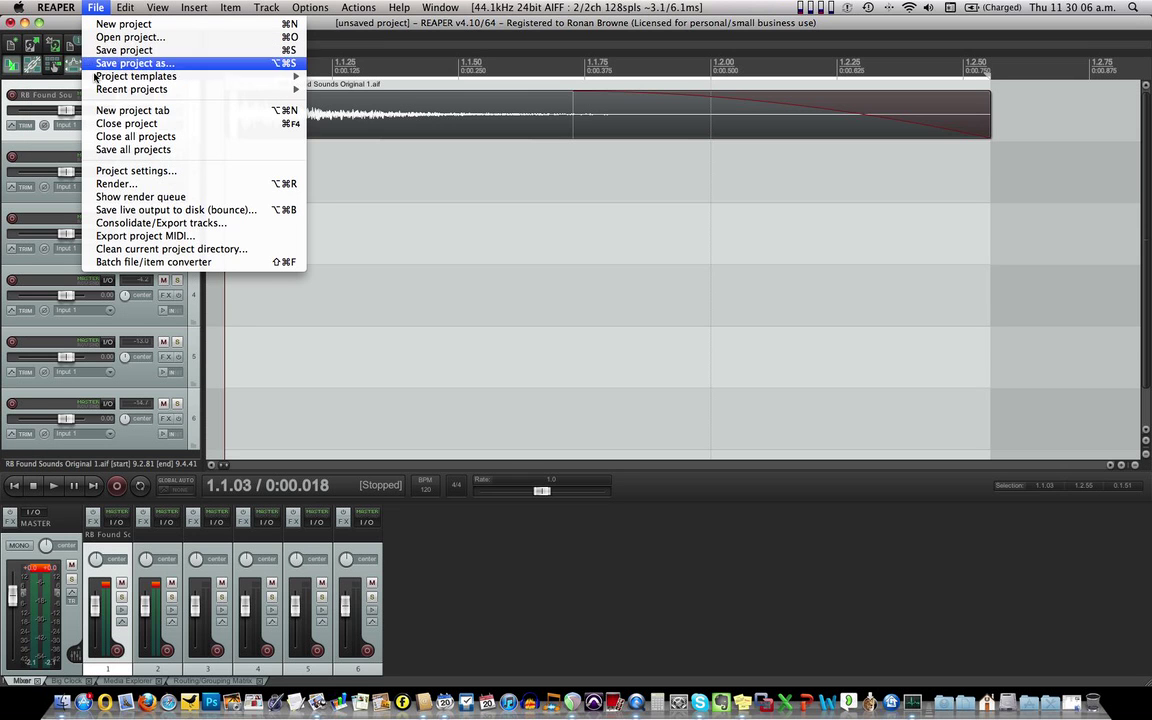
pyautogui.click(112, 185)
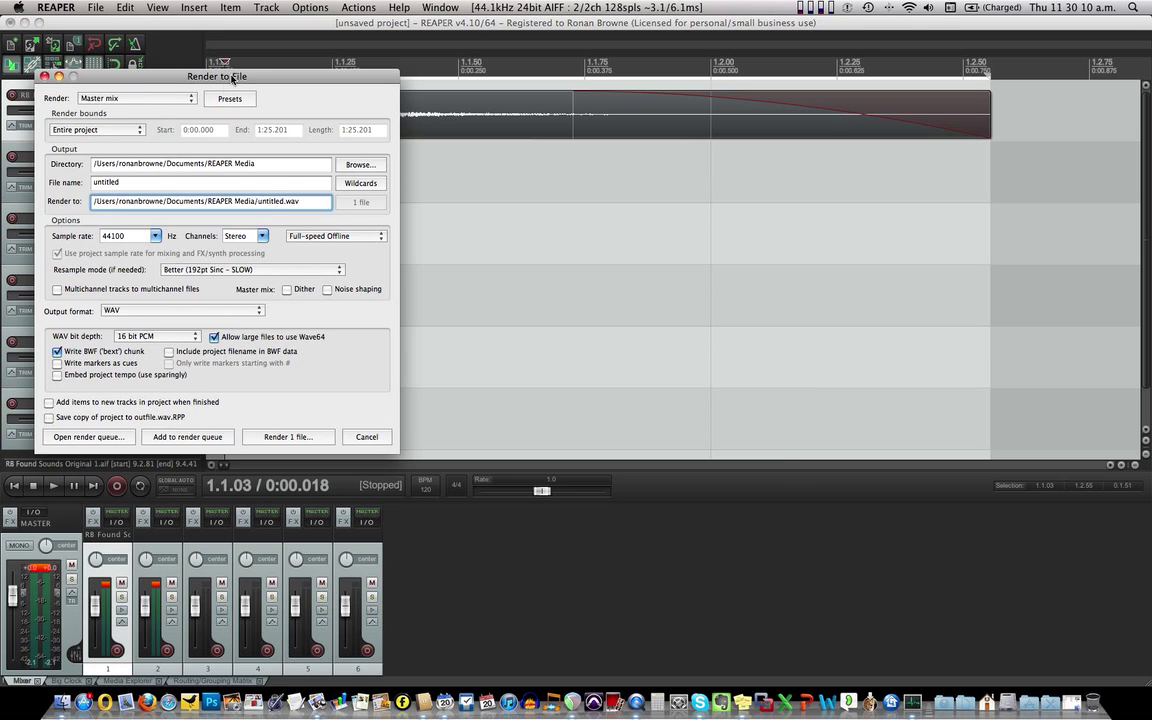
# Step: Set the render bounds to Time selection, 0:00.018 to 0:00.777
pyautogui.moveTo(239, 78); pyautogui.dragTo(532, 158)
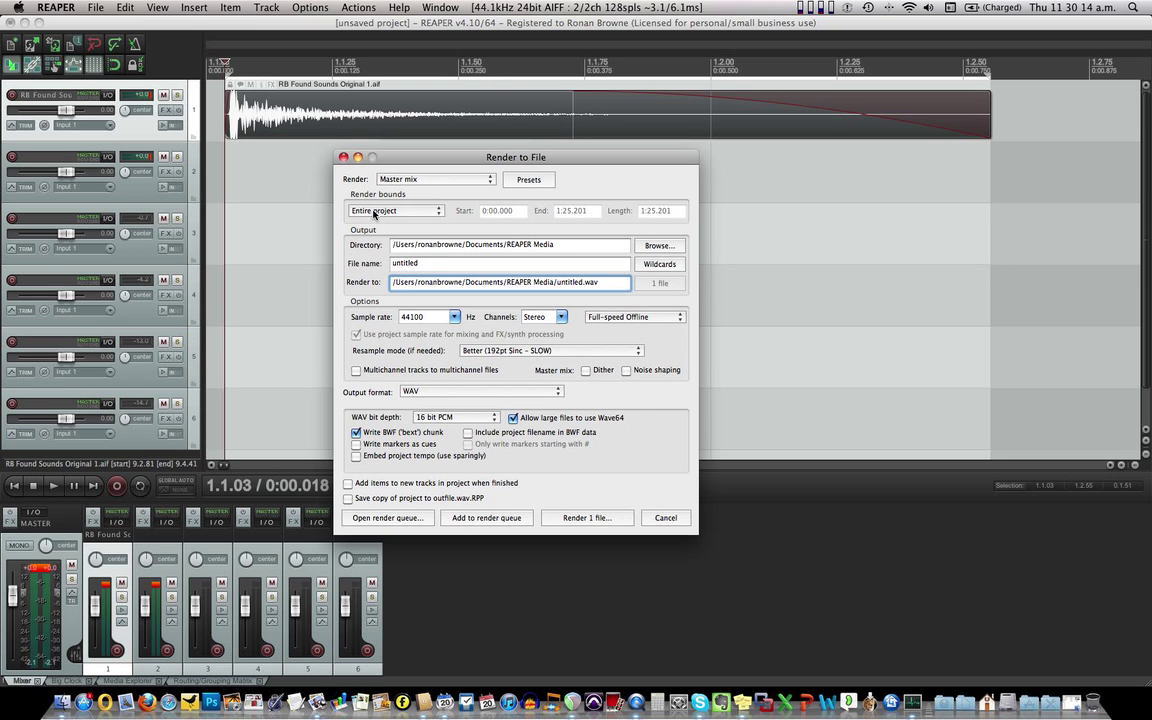
pyautogui.click(427, 214)
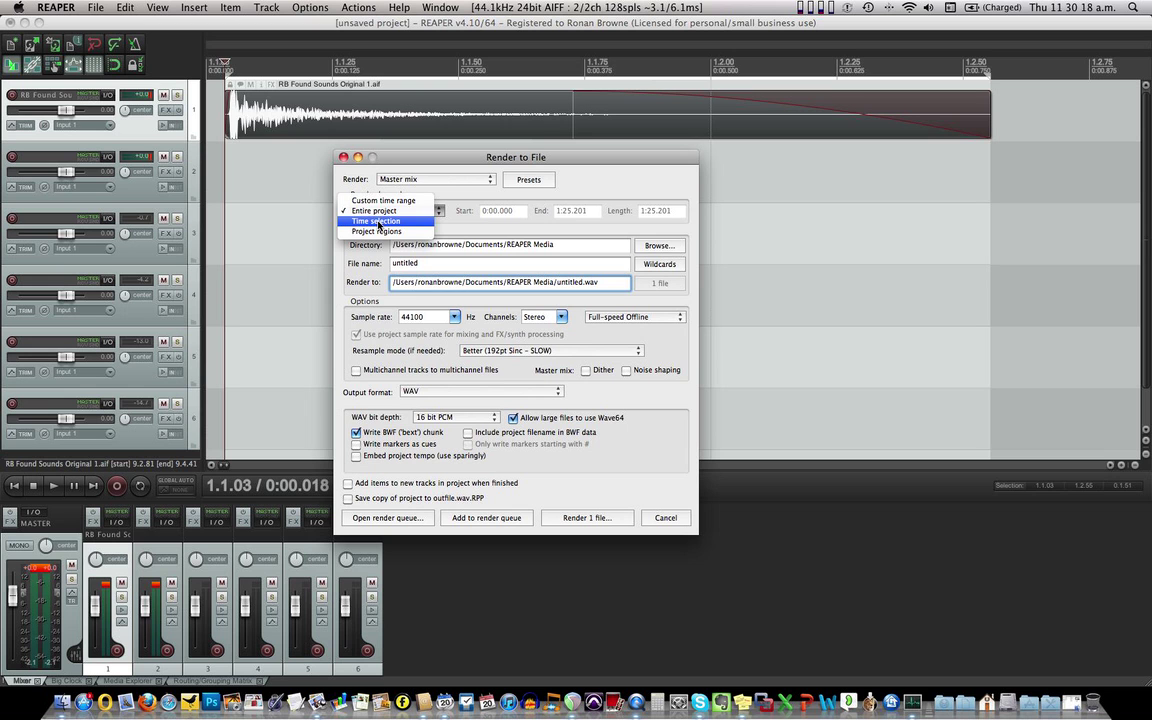
pyautogui.click(378, 222)
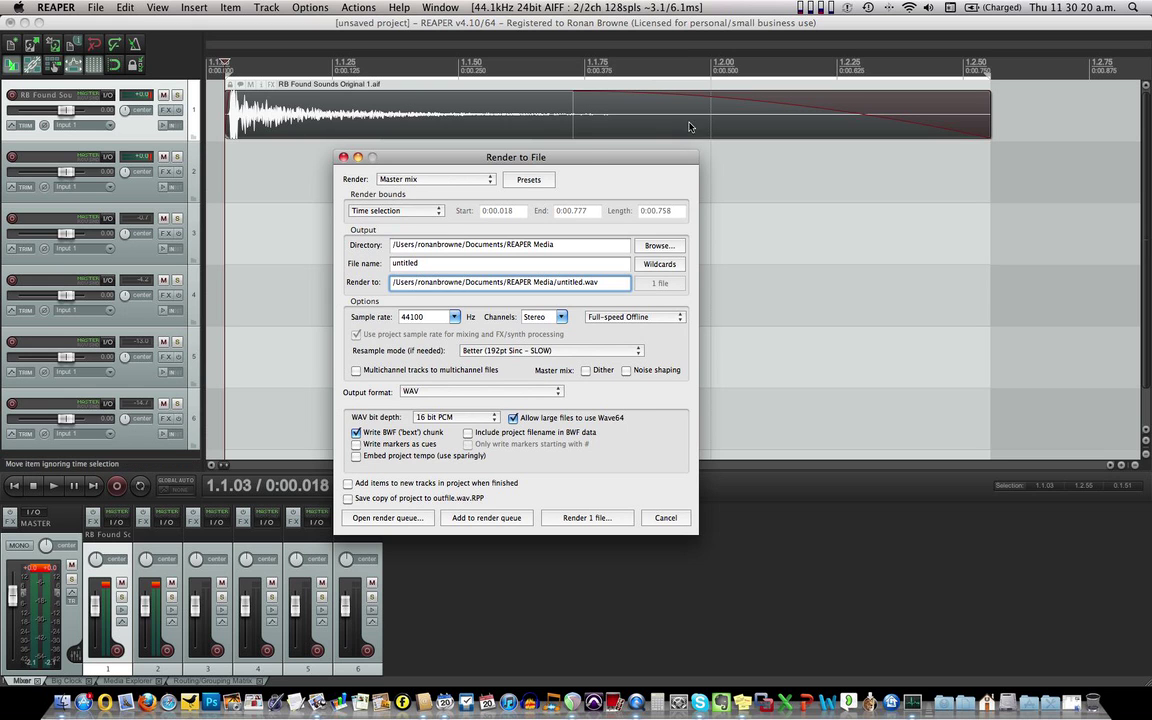
# Step: Create a new 'RB Found Sounds' folder on the Desktop as the render location
pyautogui.click(655, 246)
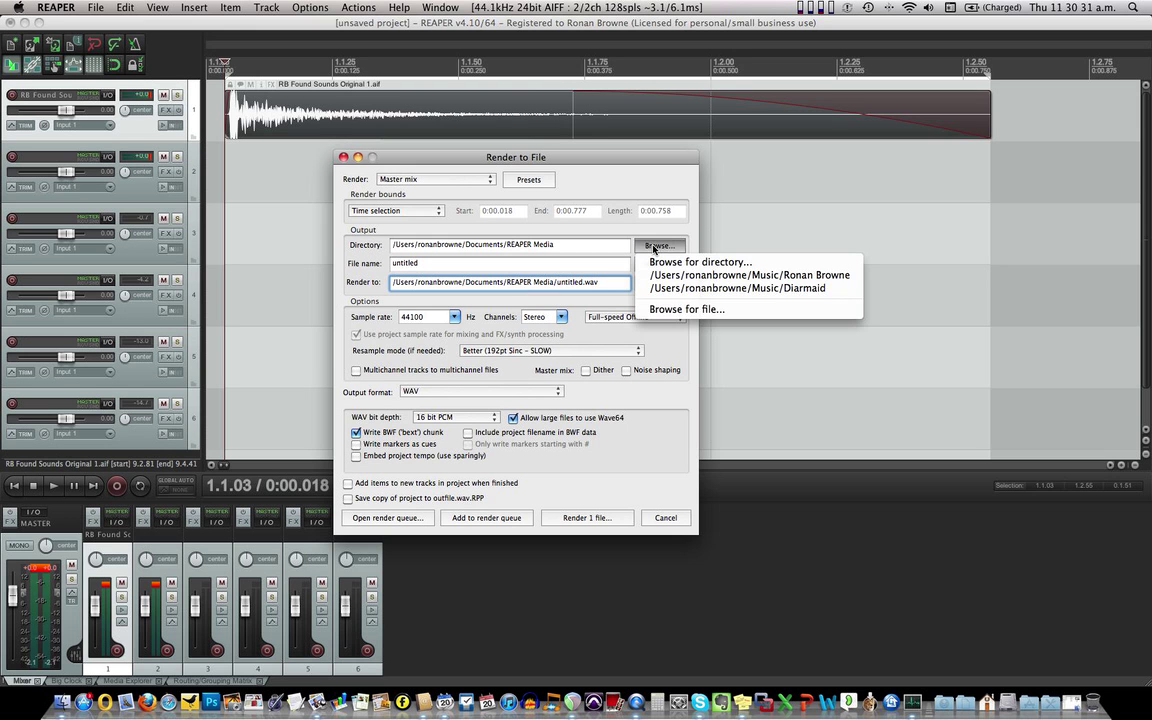
pyautogui.click(675, 310)
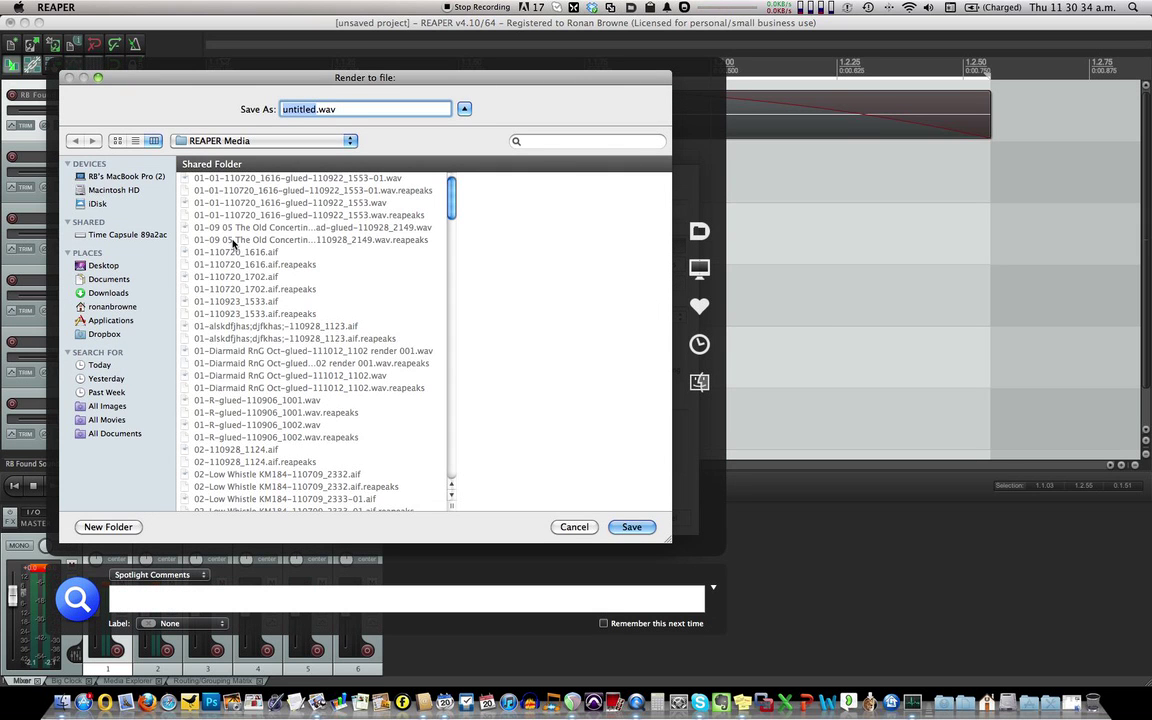
pyautogui.click(104, 265)
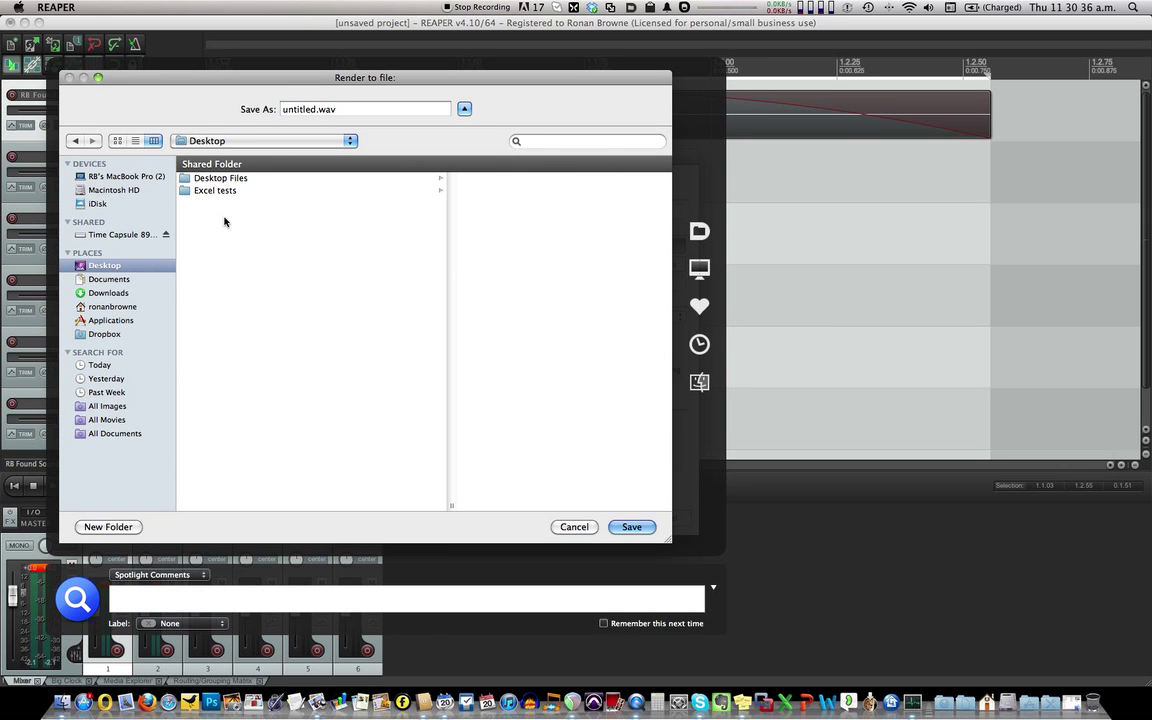
pyautogui.click(110, 527)
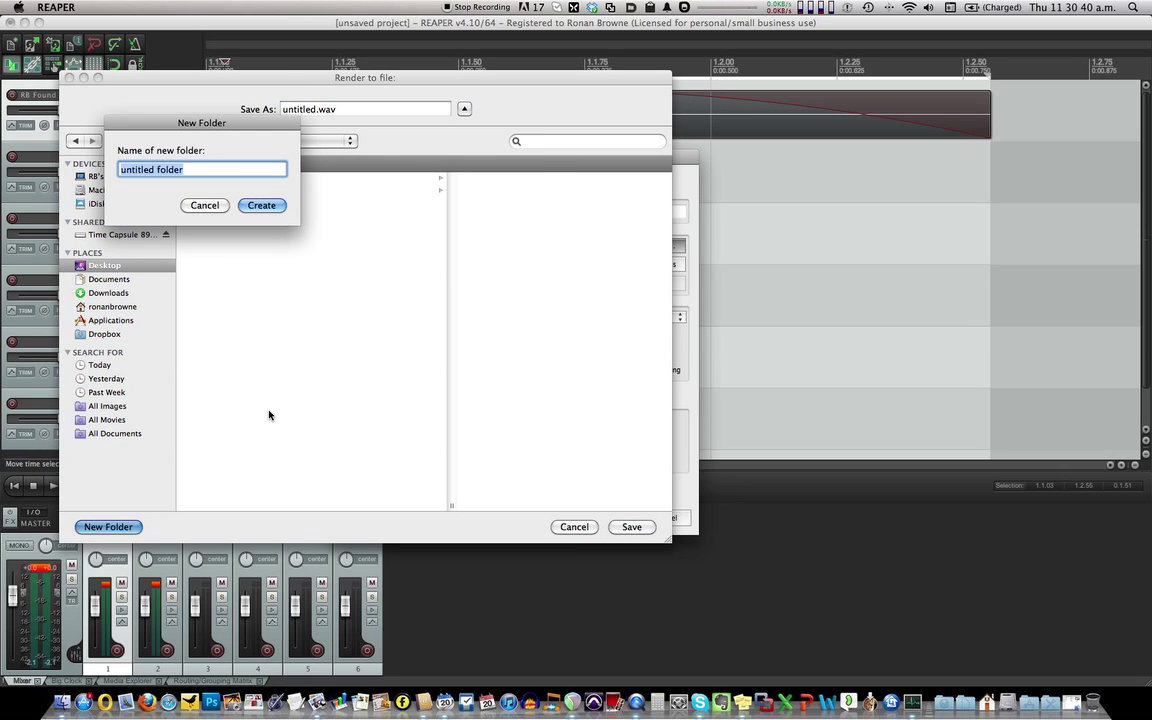
pyautogui.write('RB Found ')
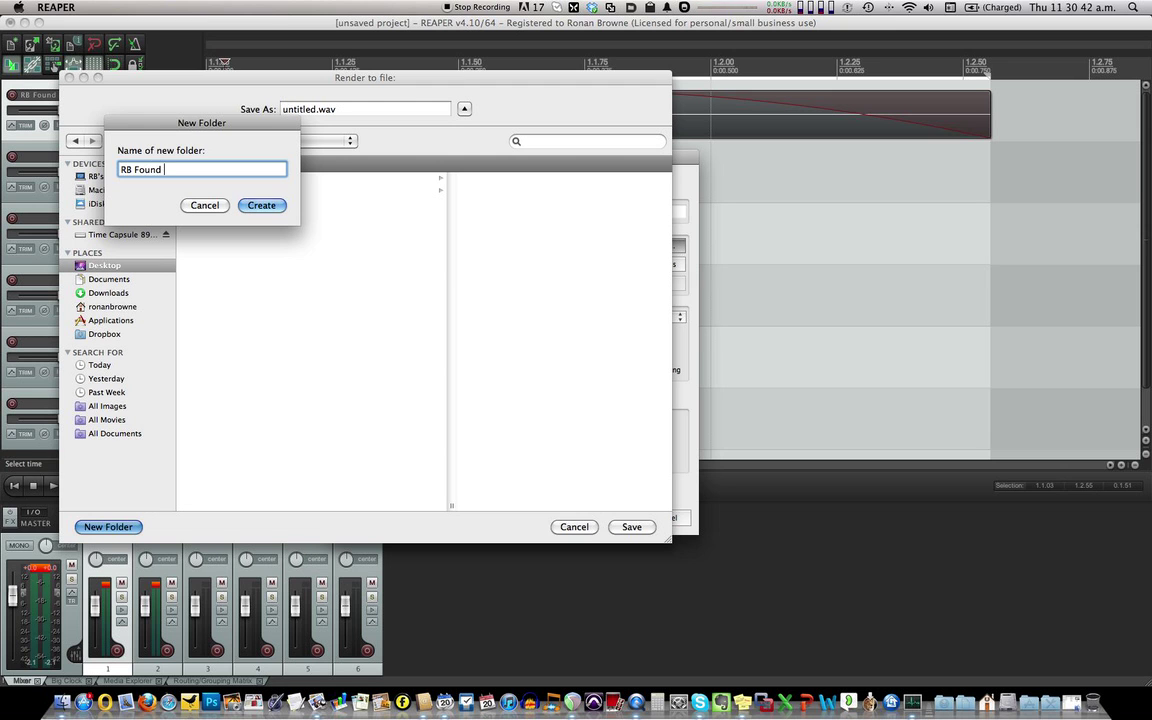
pyautogui.write('Sounds')
pyautogui.press('Return')
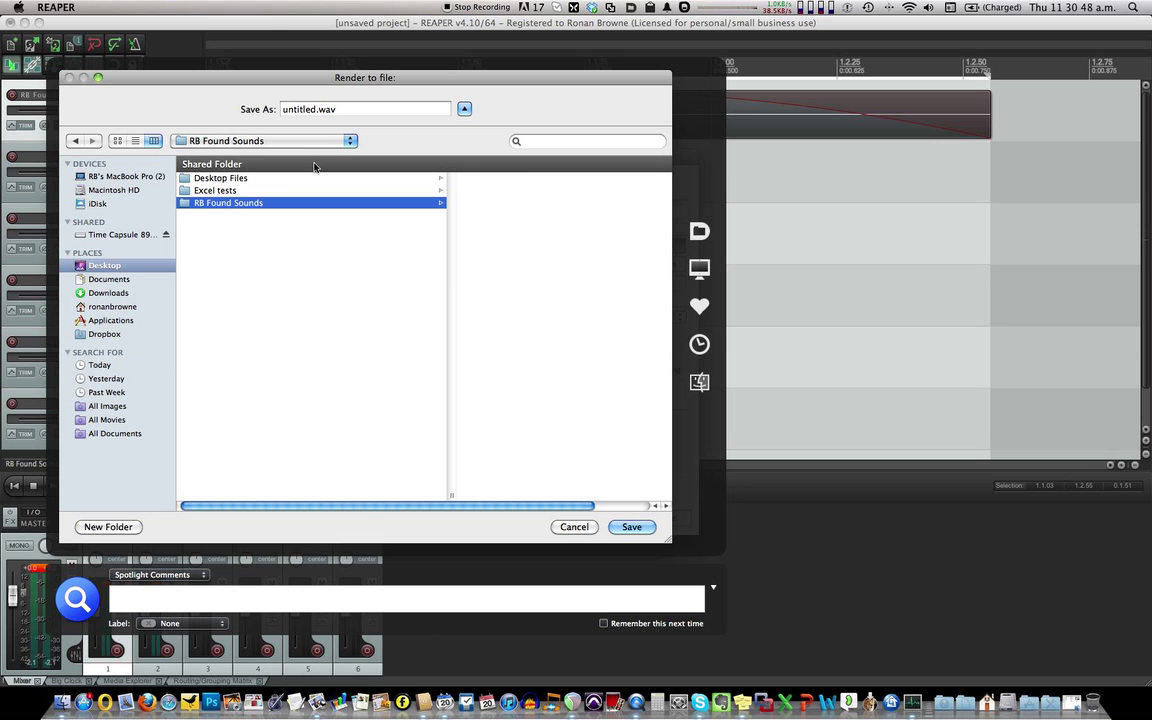
# Step: Name the render output file 'Hand Clap 1'
pyautogui.doubleClick(292, 110)
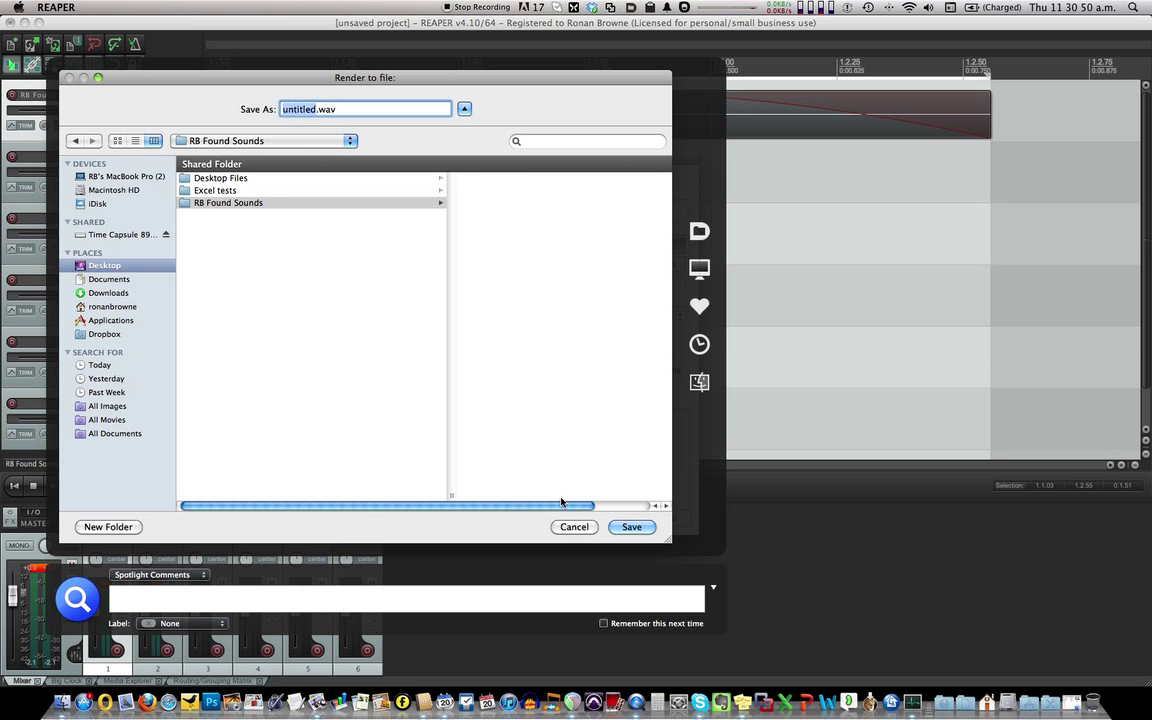
pyautogui.moveTo(500, 78); pyautogui.dragTo(558, 119)
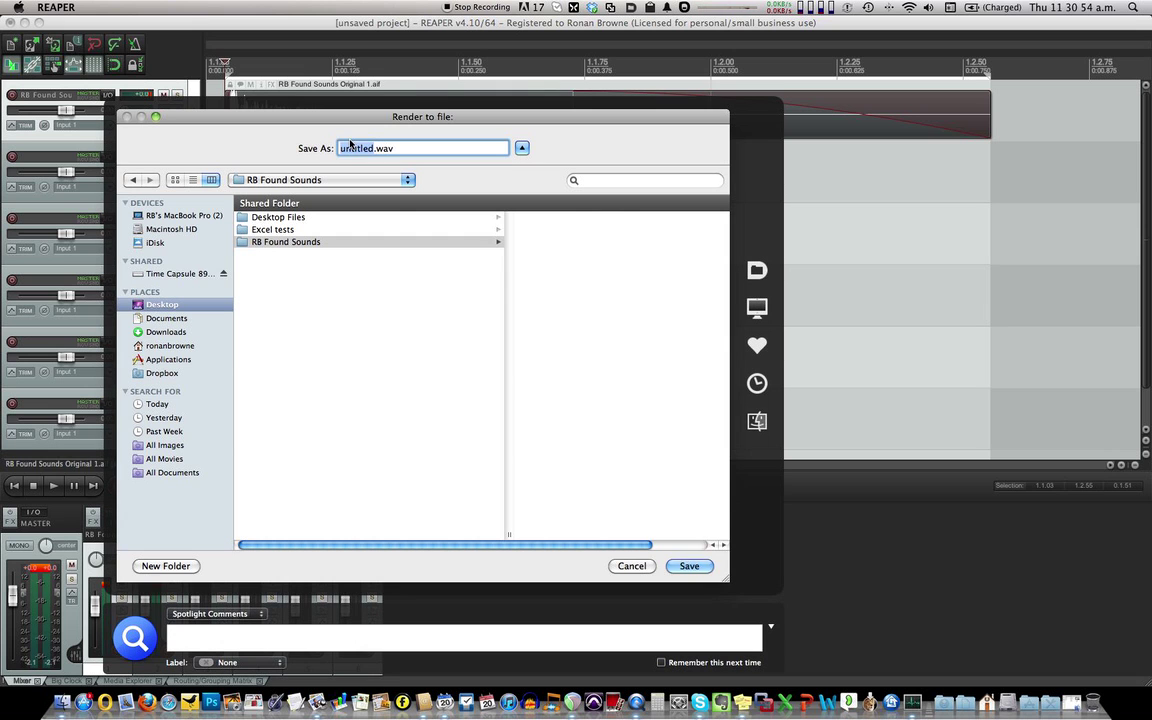
pyautogui.write('Hand Cl')
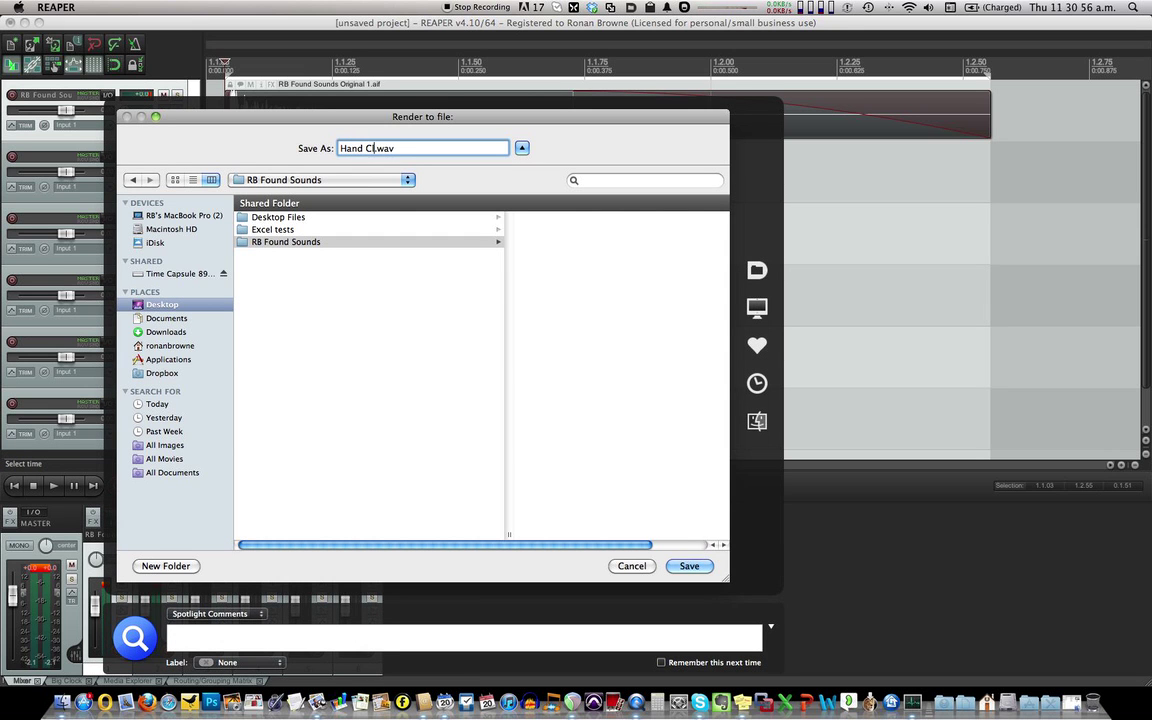
pyautogui.write('ap')
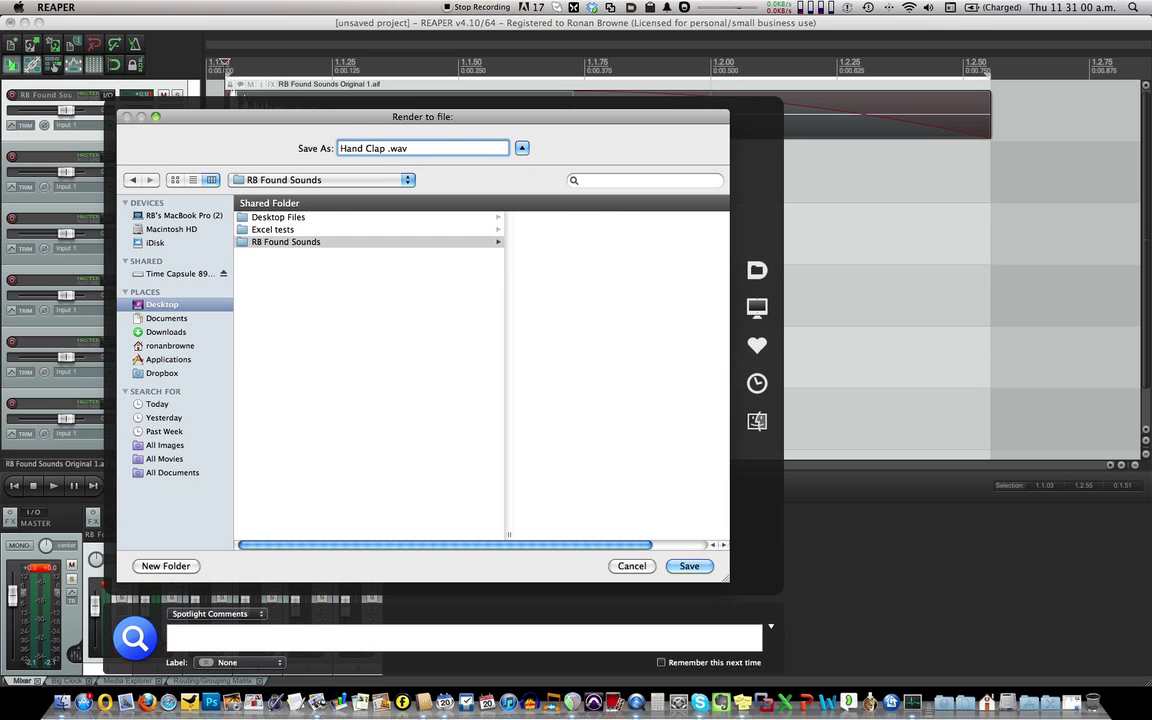
pyautogui.write(' 1')
# Step: Save the location, set the output format to 320 kbps MP3, and add Hand Clap 1 to the render queue
pyautogui.click(690, 566)
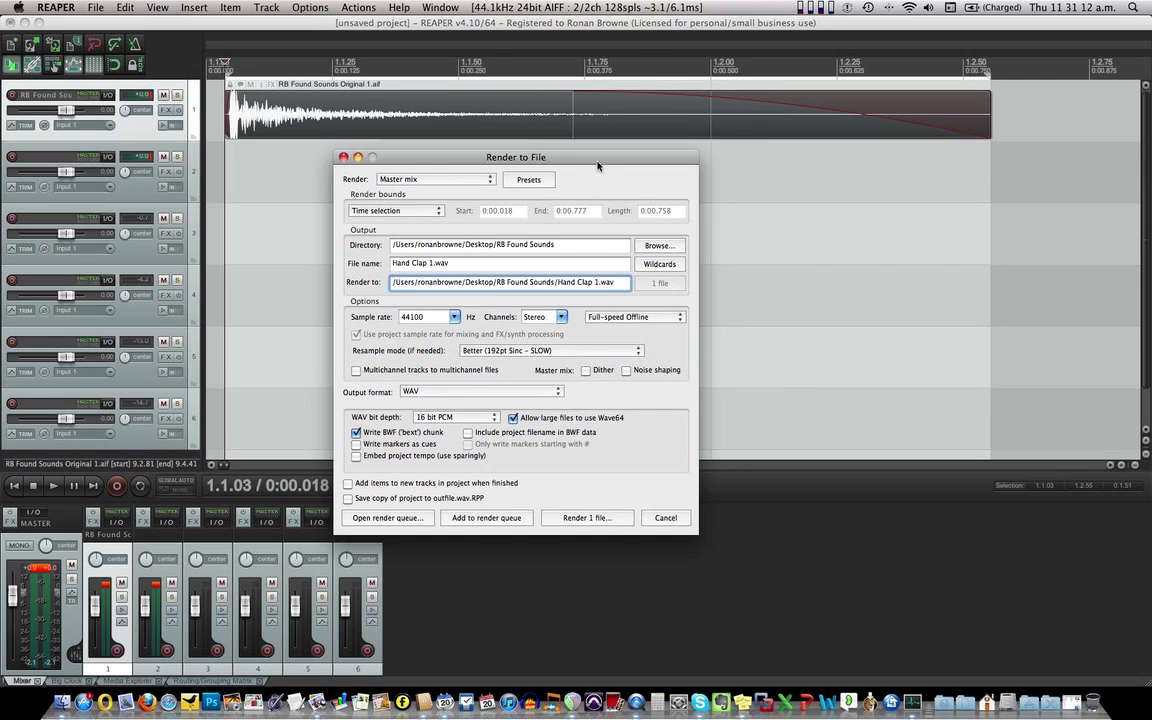
pyautogui.moveTo(540, 152); pyautogui.dragTo(442, 32)
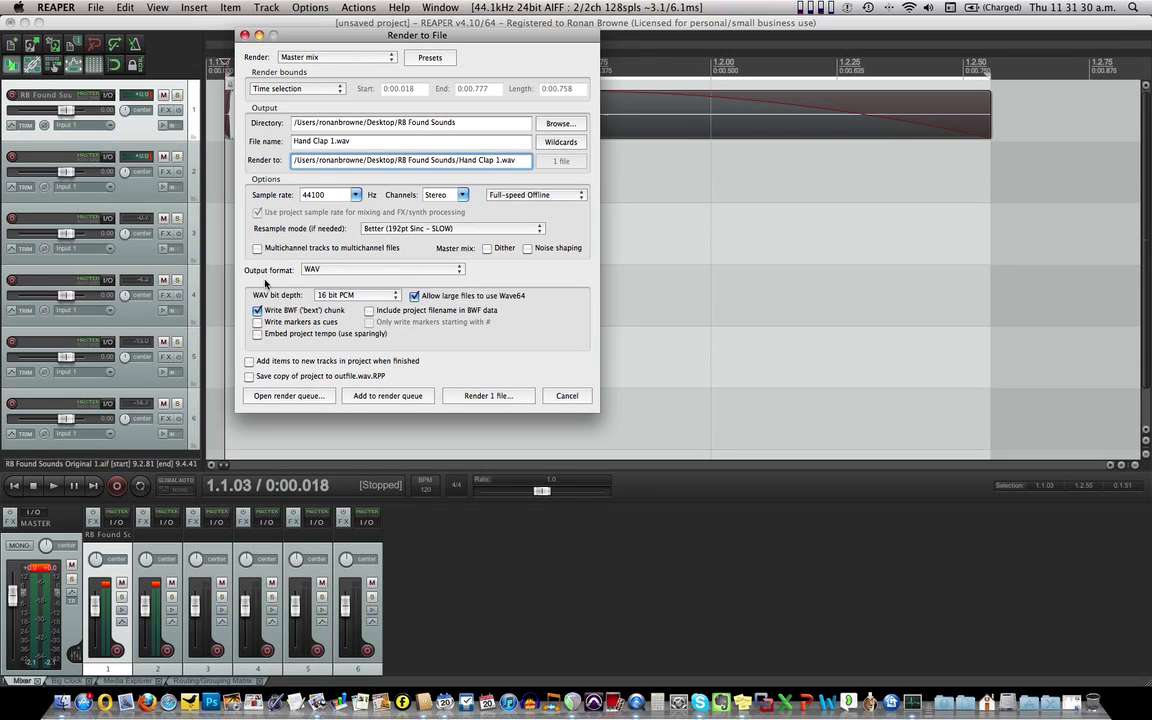
pyautogui.click(312, 269)
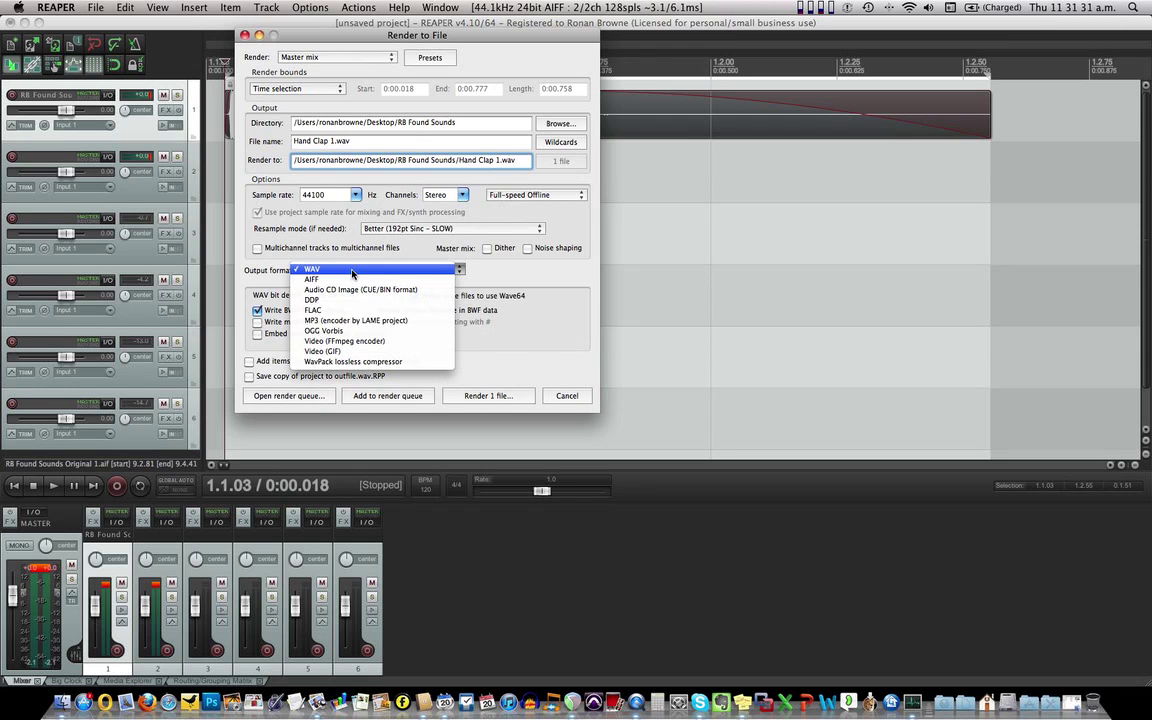
pyautogui.click(331, 321)
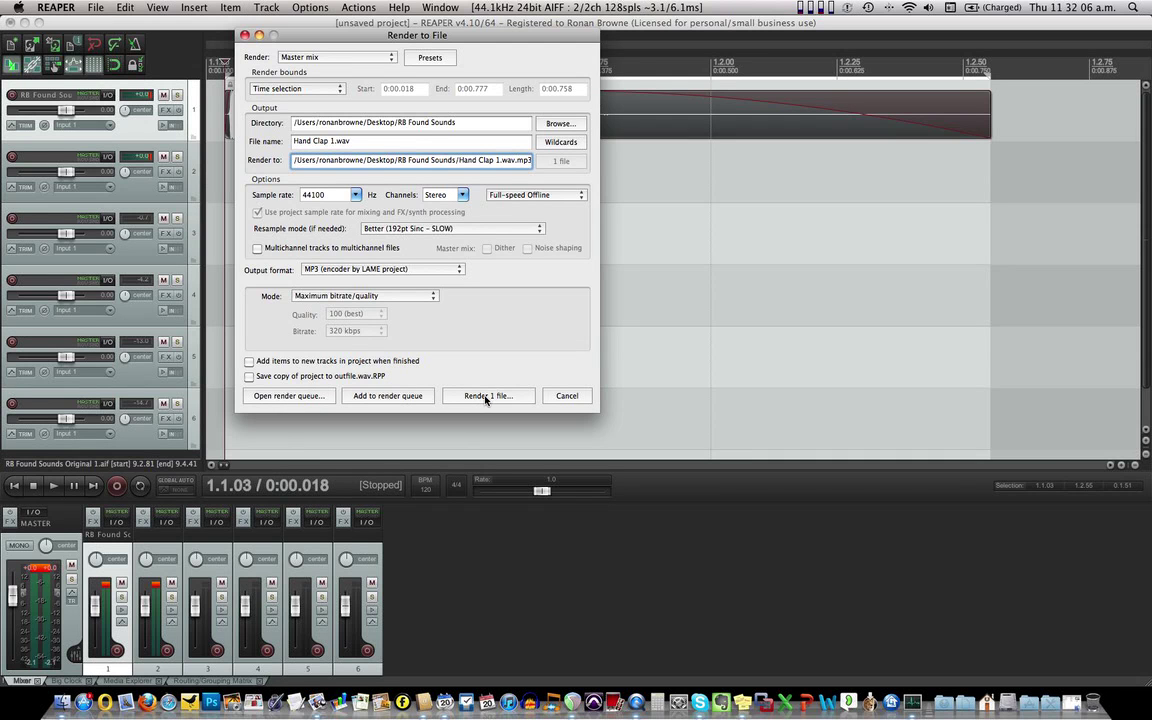
pyautogui.click(385, 396)
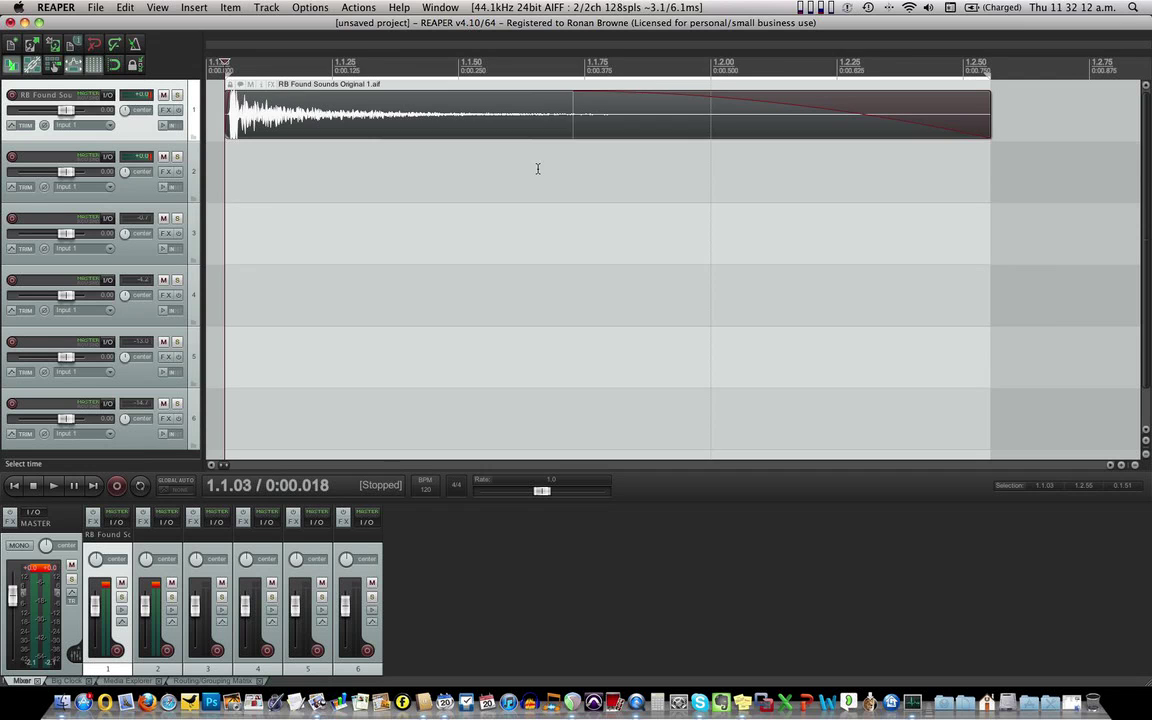
# Step: Trim the silence from track 2's sound so it starts at 0:01.046
pyautogui.scroll(-3, 522, 175)
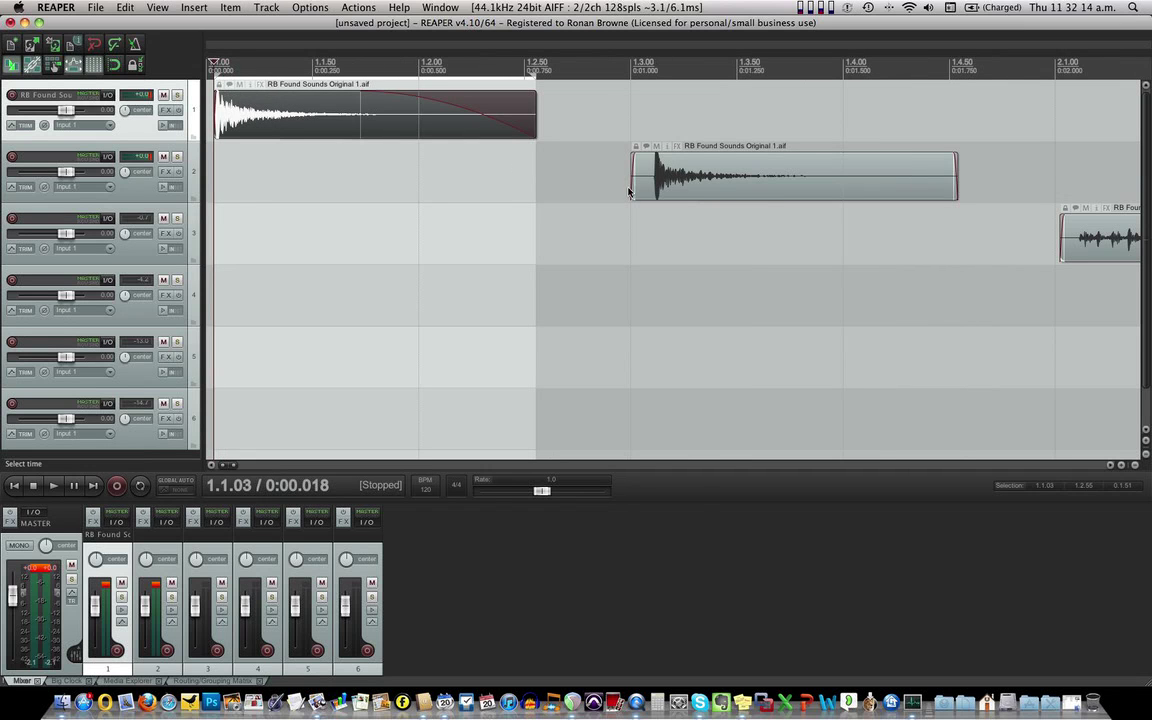
pyautogui.moveTo(630, 186); pyautogui.dragTo(651, 184)
pyautogui.scroll(5, 651, 185)
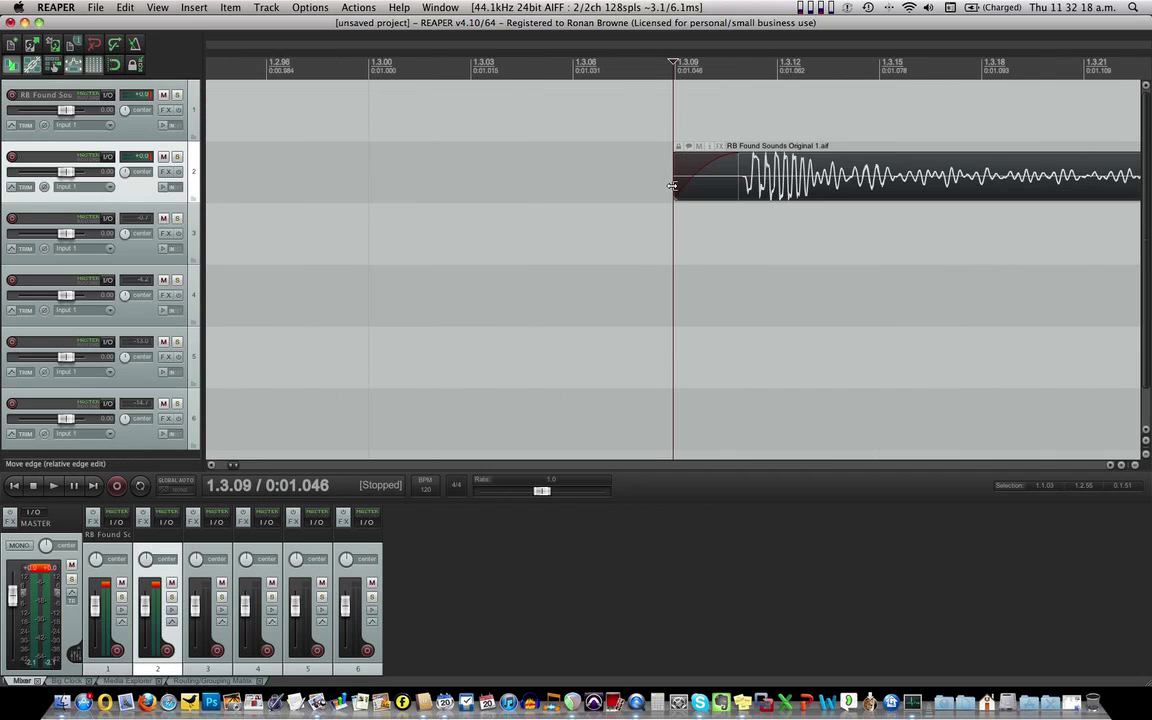
pyautogui.moveTo(676, 190); pyautogui.dragTo(731, 187)
# Step: Add a fade-out to the end of track 2's sound
pyautogui.scroll(-6, 744, 189)
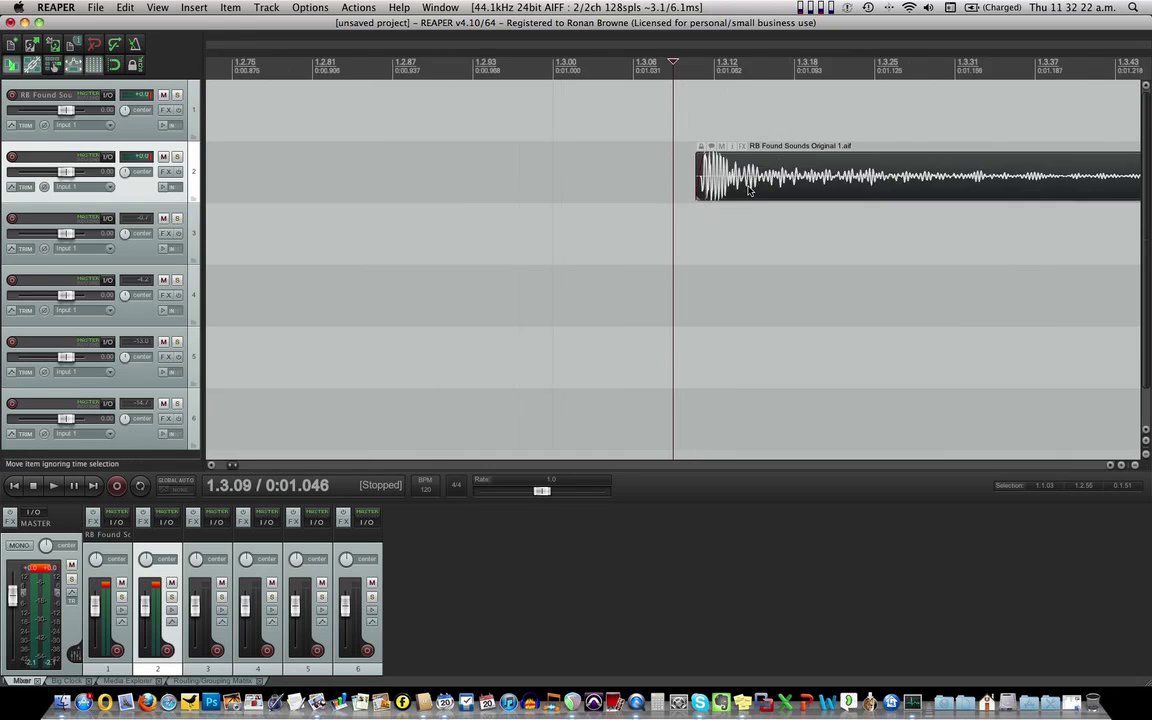
pyautogui.scroll(-3, 744, 189)
pyautogui.moveTo(852, 160); pyautogui.dragTo(713, 195)
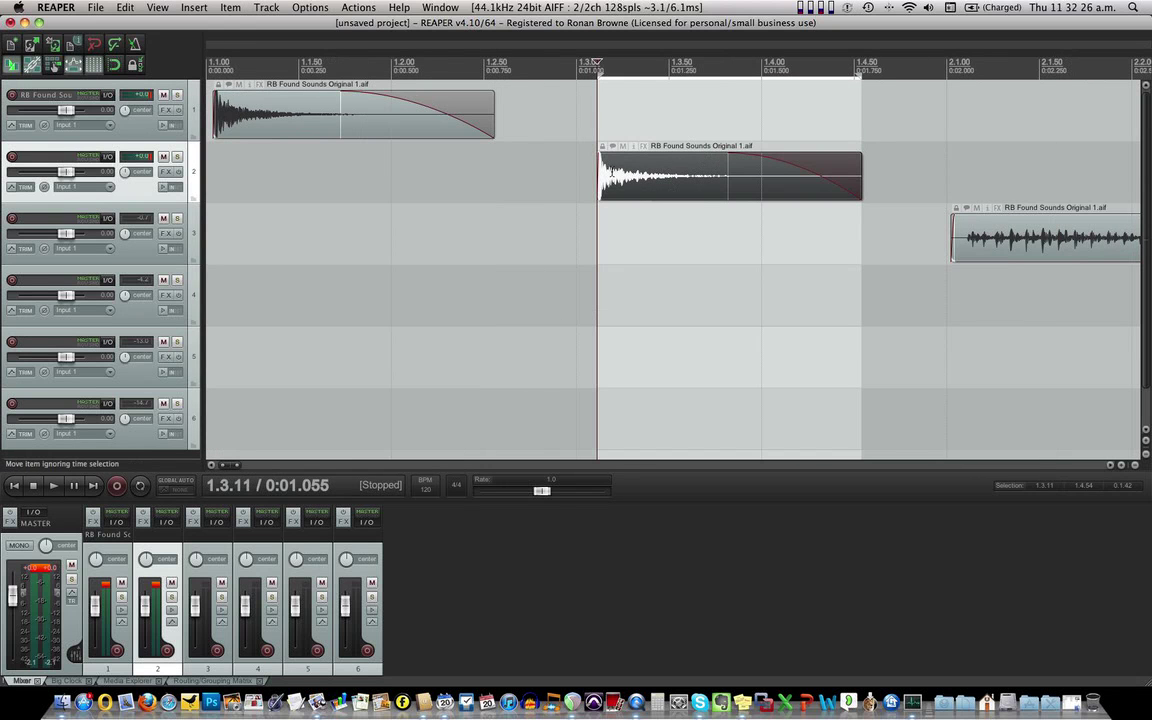
pyautogui.click(96, 8)
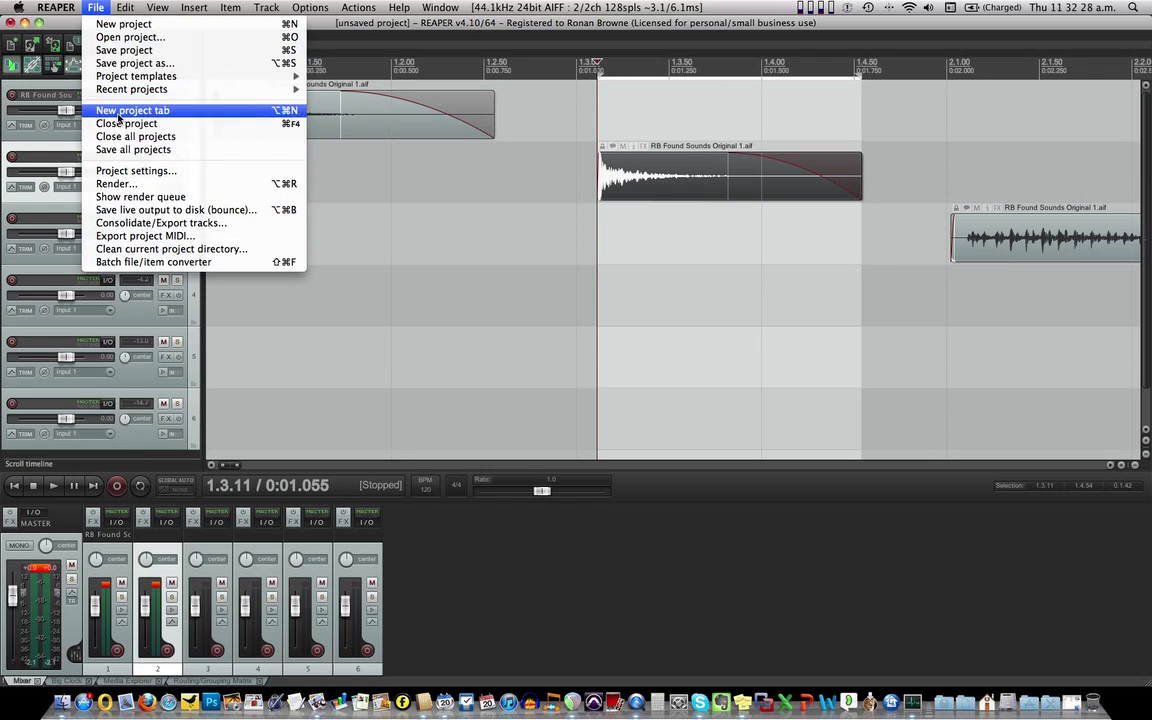
# Step: Keep the render bounds on the time selection, then play the selected track-2 clip
pyautogui.click(115, 183)
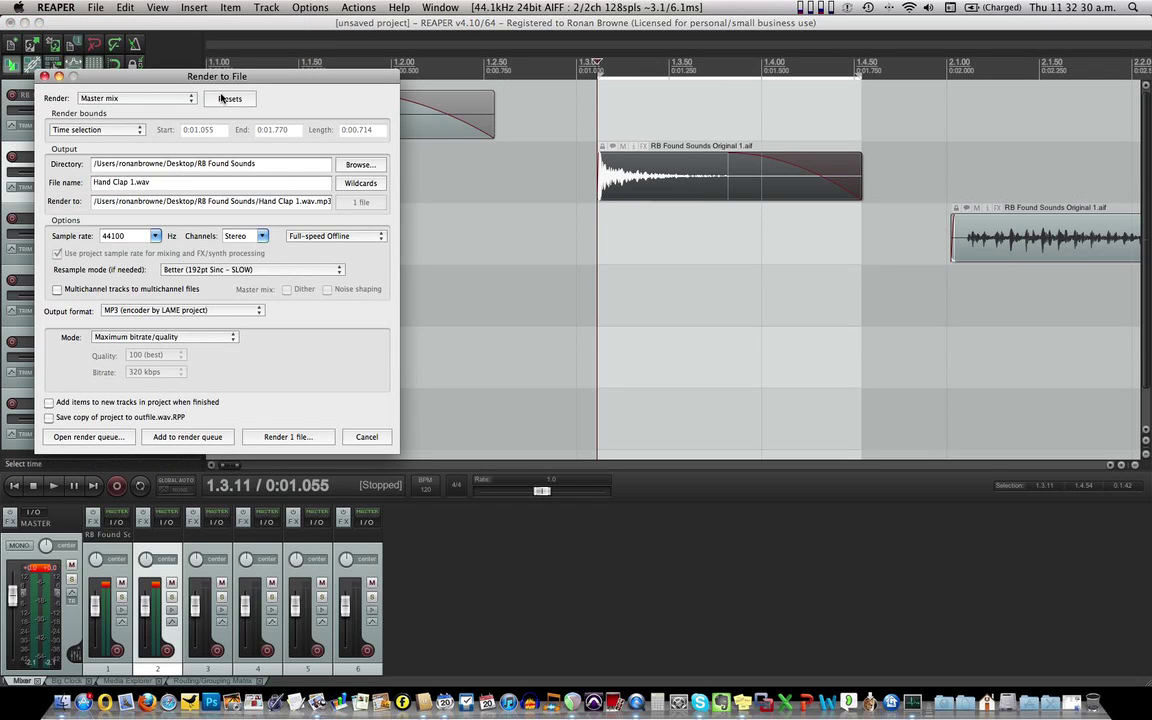
pyautogui.click(62, 128)
pyautogui.click(70, 124)
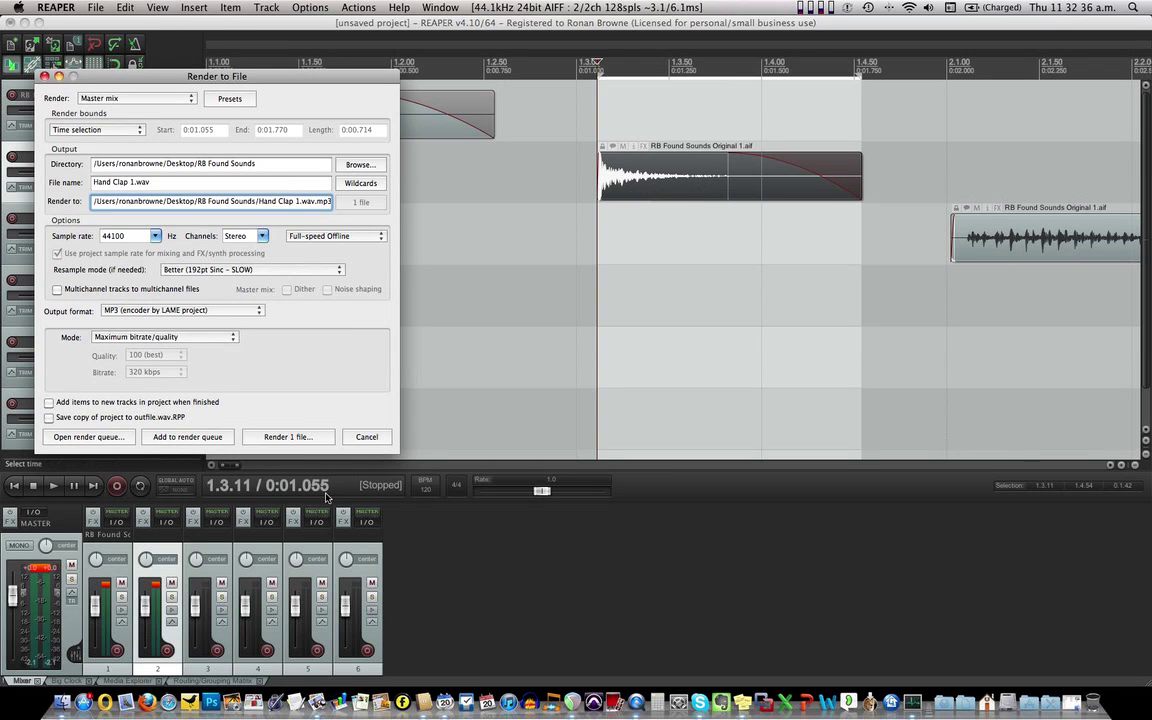
pyautogui.click(603, 198)
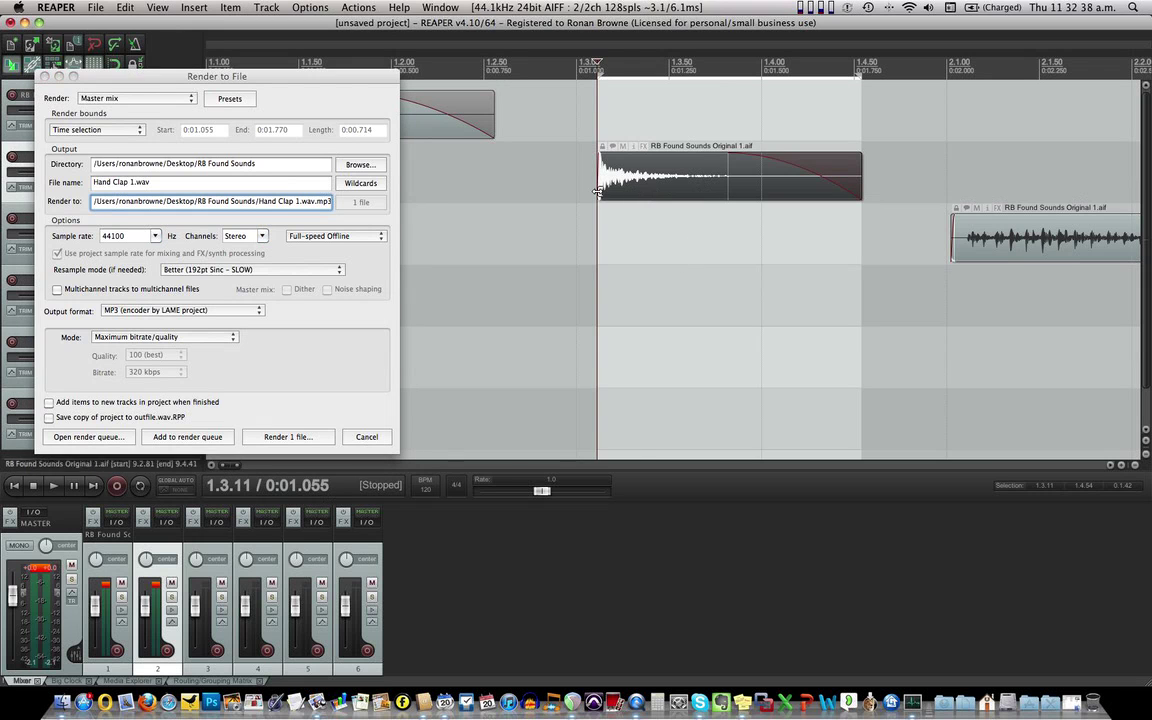
pyautogui.press('space')
pyautogui.press('space')
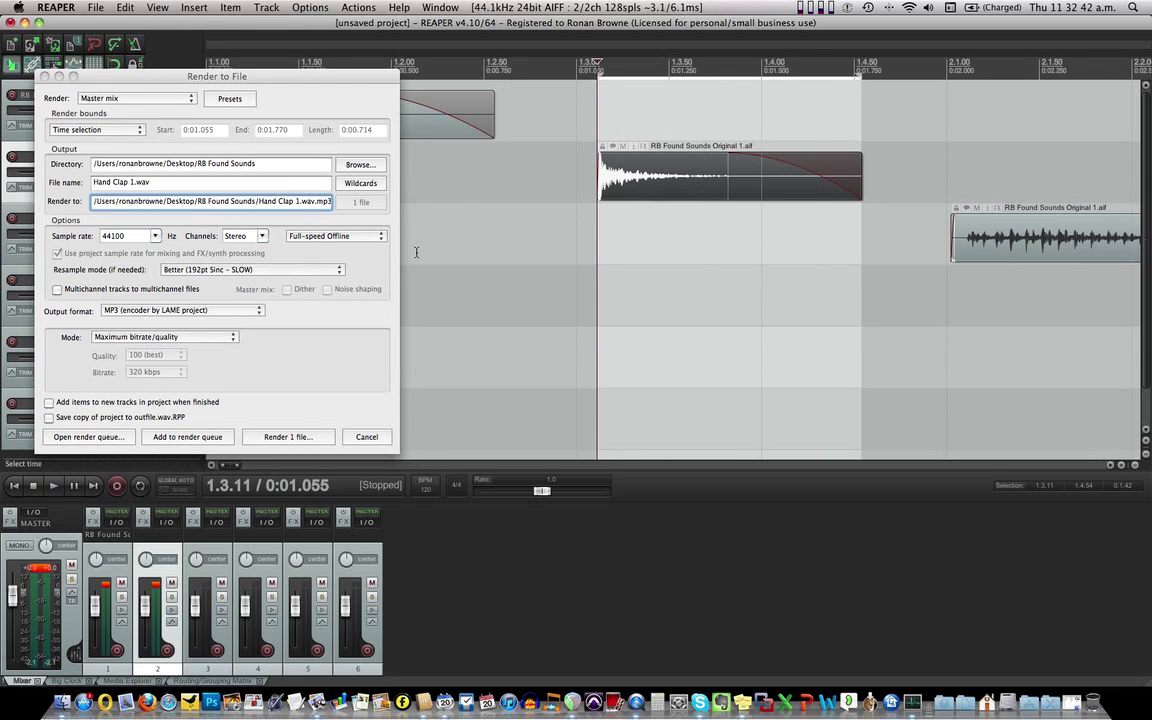
# Step: Rename the render output to Finger Lip Pop 1 and add it to the render queue
pyautogui.click(118, 182)
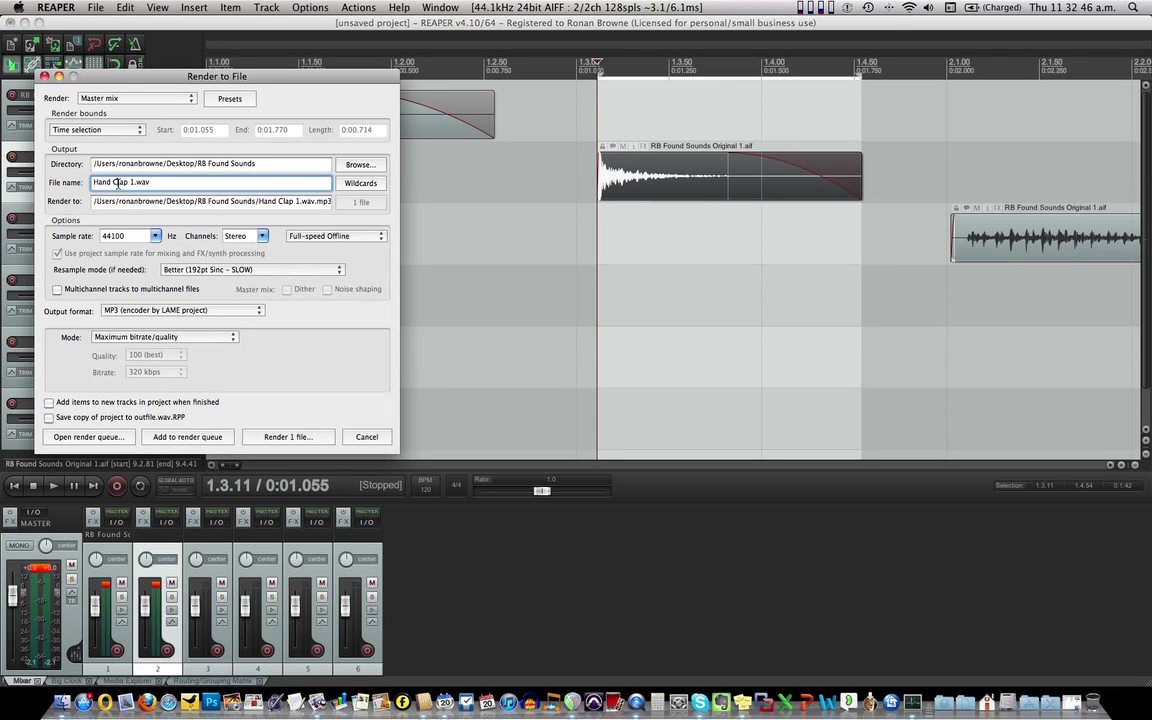
pyautogui.moveTo(128, 184); pyautogui.dragTo(78, 184)
pyautogui.write('F')
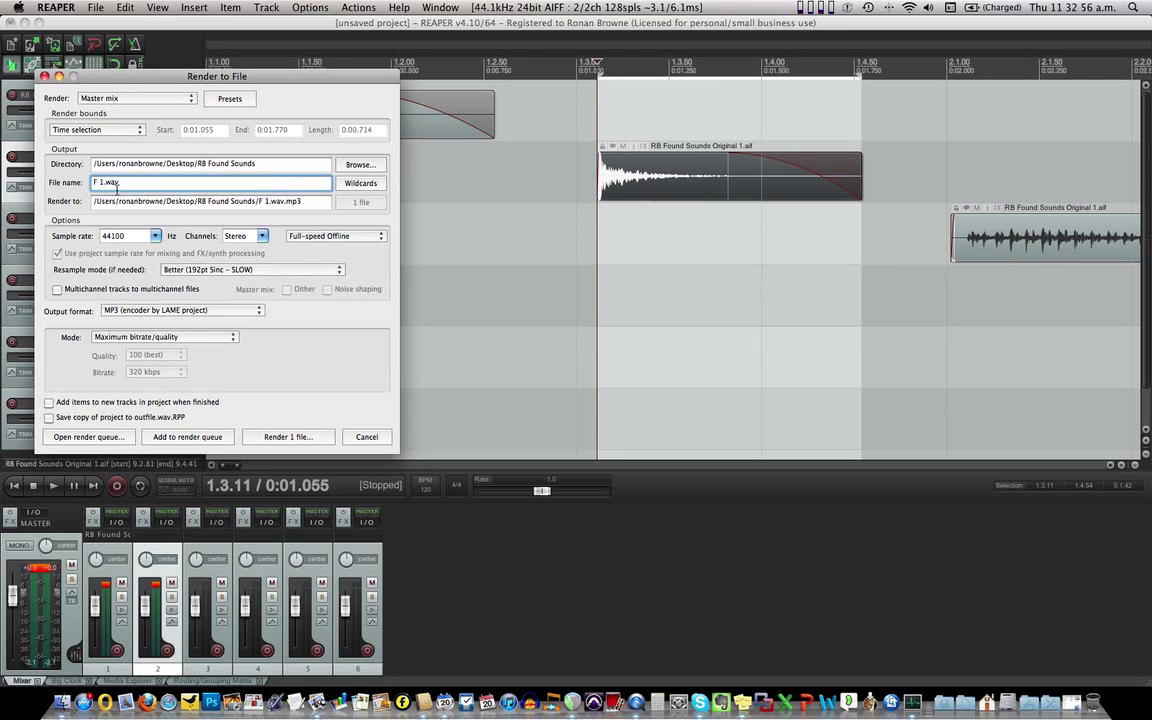
pyautogui.write('inger Lip Pop')
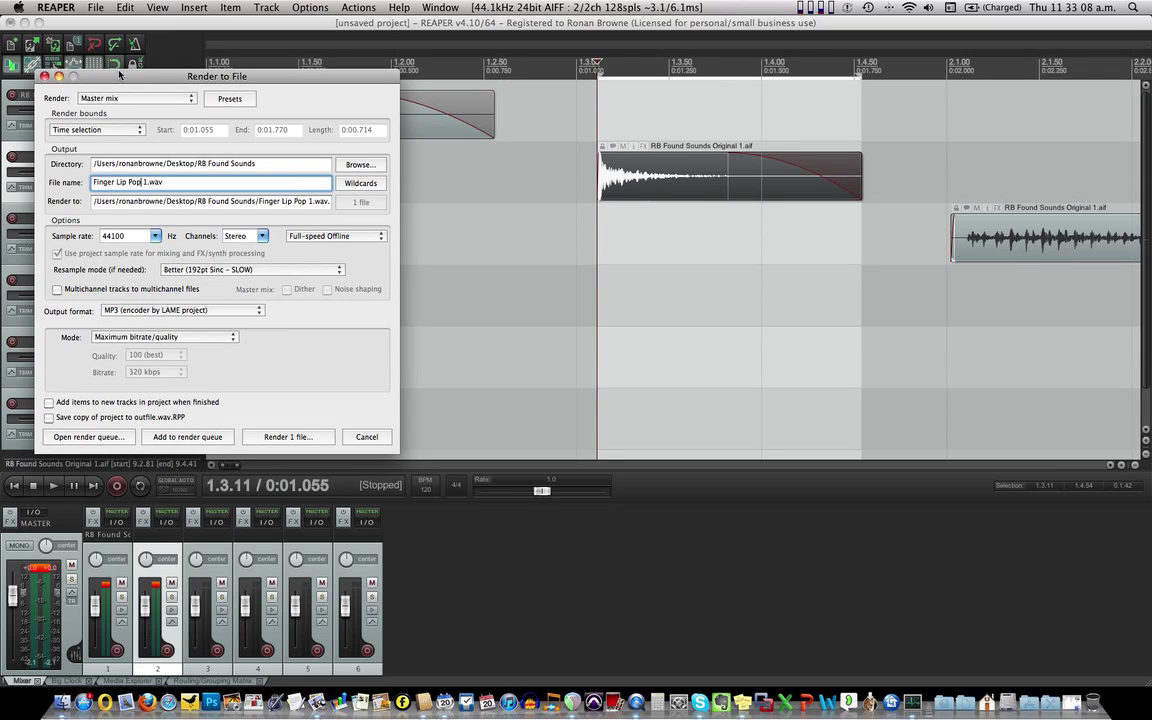
pyautogui.click(195, 438)
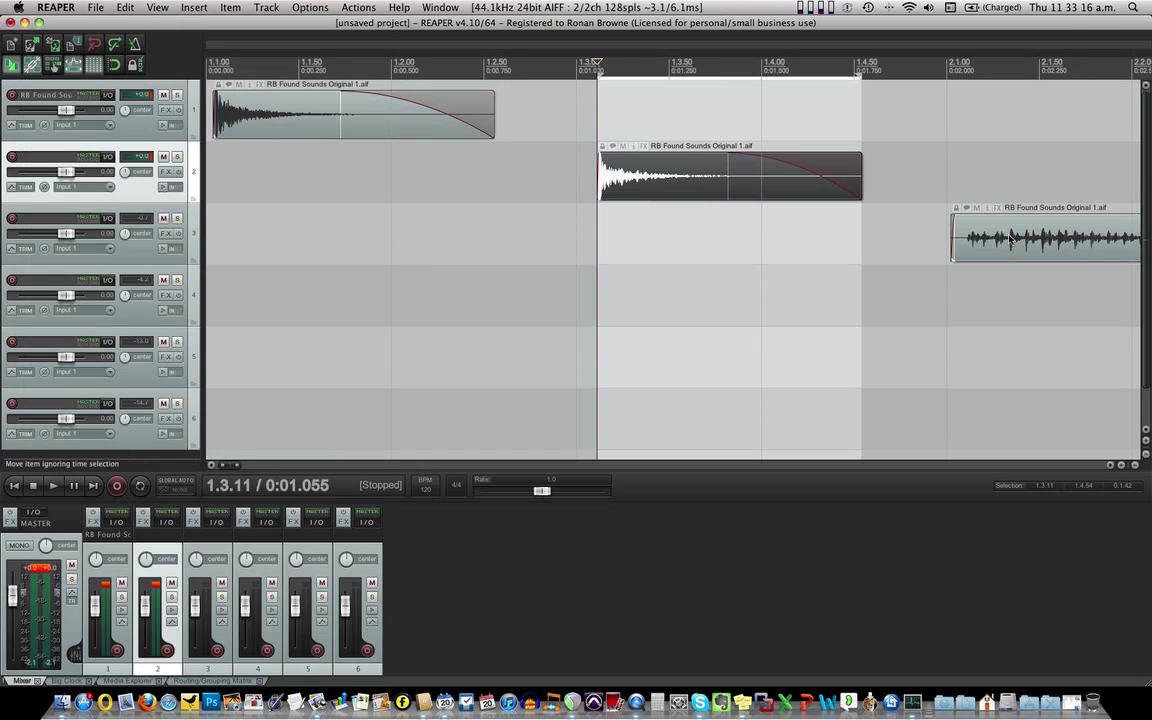
# Step: Select the third track's clip and play it back
pyautogui.moveTo(950, 246); pyautogui.dragTo(952, 246)
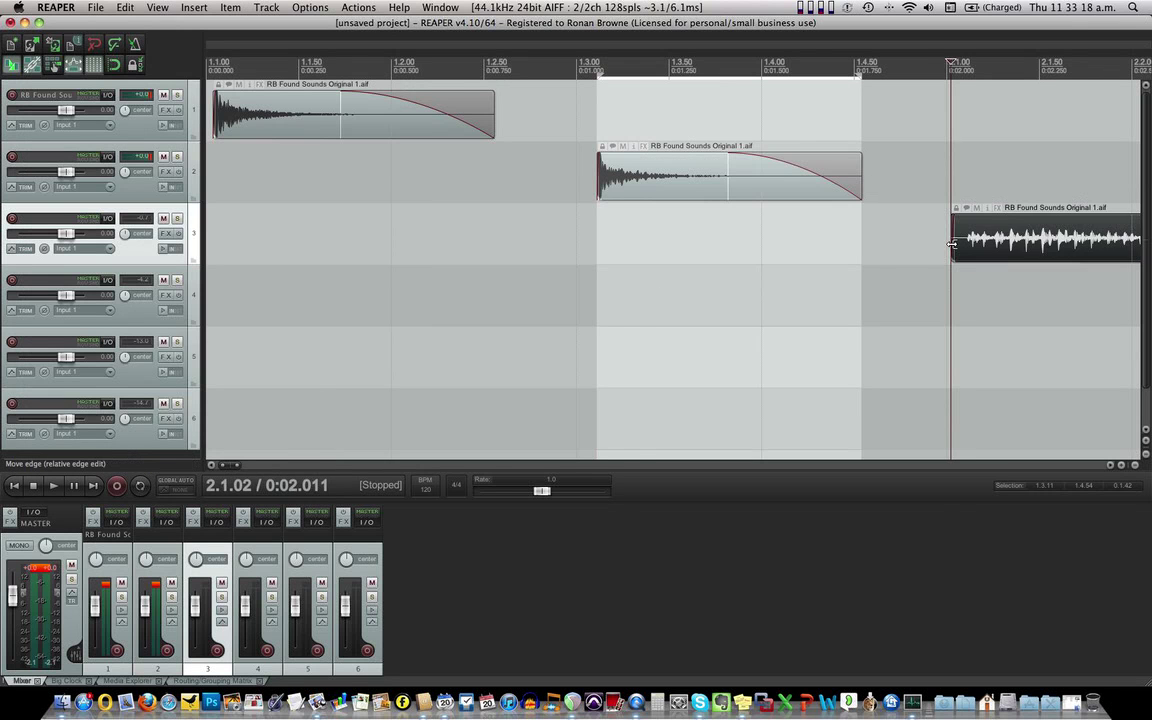
pyautogui.scroll(-3, 945, 249)
pyautogui.press('space')
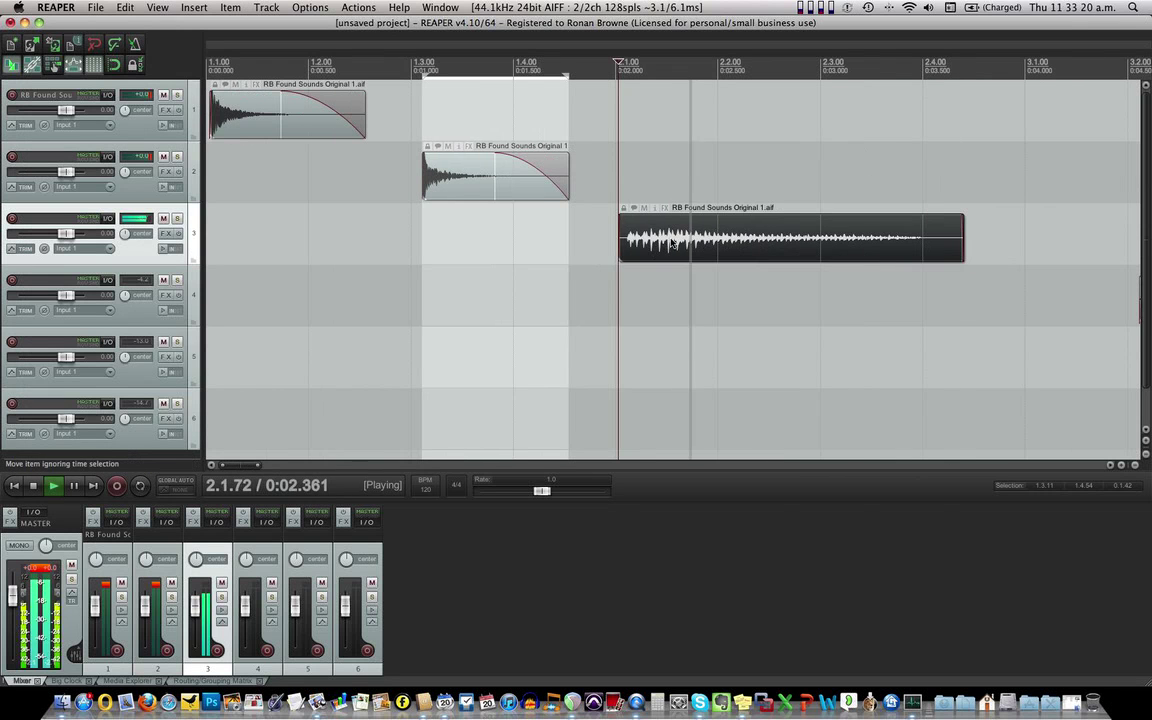
pyautogui.press('space')
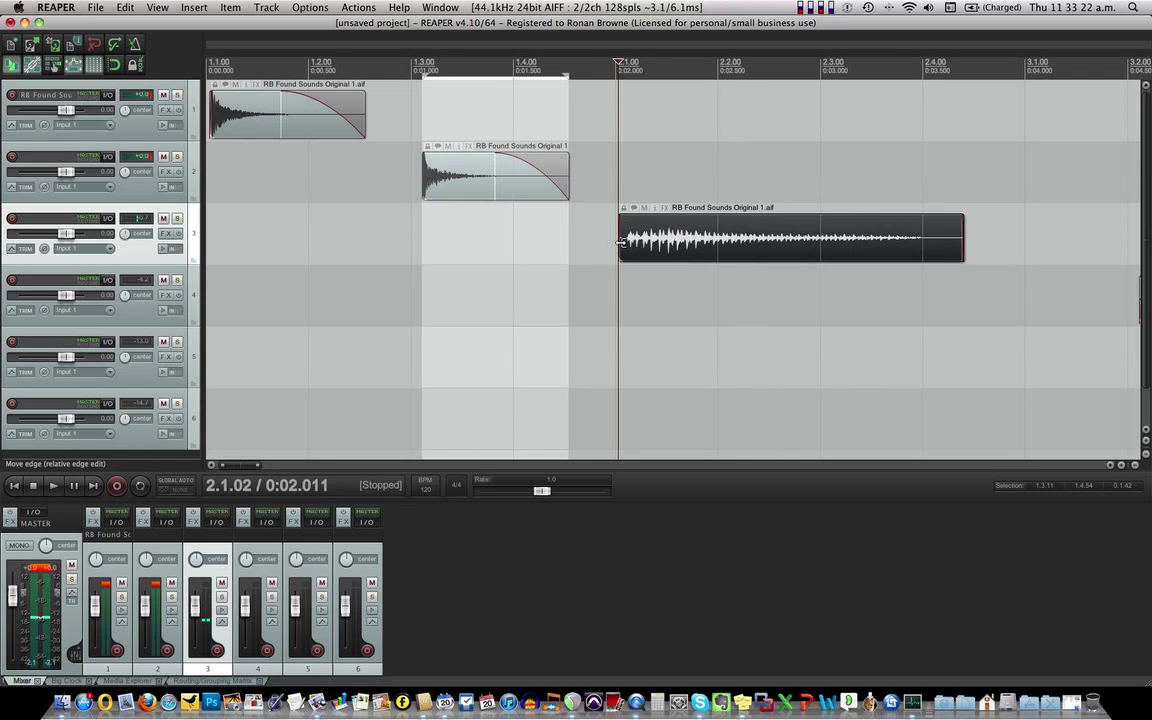
# Step: Add a short fade-in and a long fade-out, then time-select the clip (2.1.07–2.4.39)
pyautogui.moveTo(621, 219); pyautogui.dragTo(626, 219)
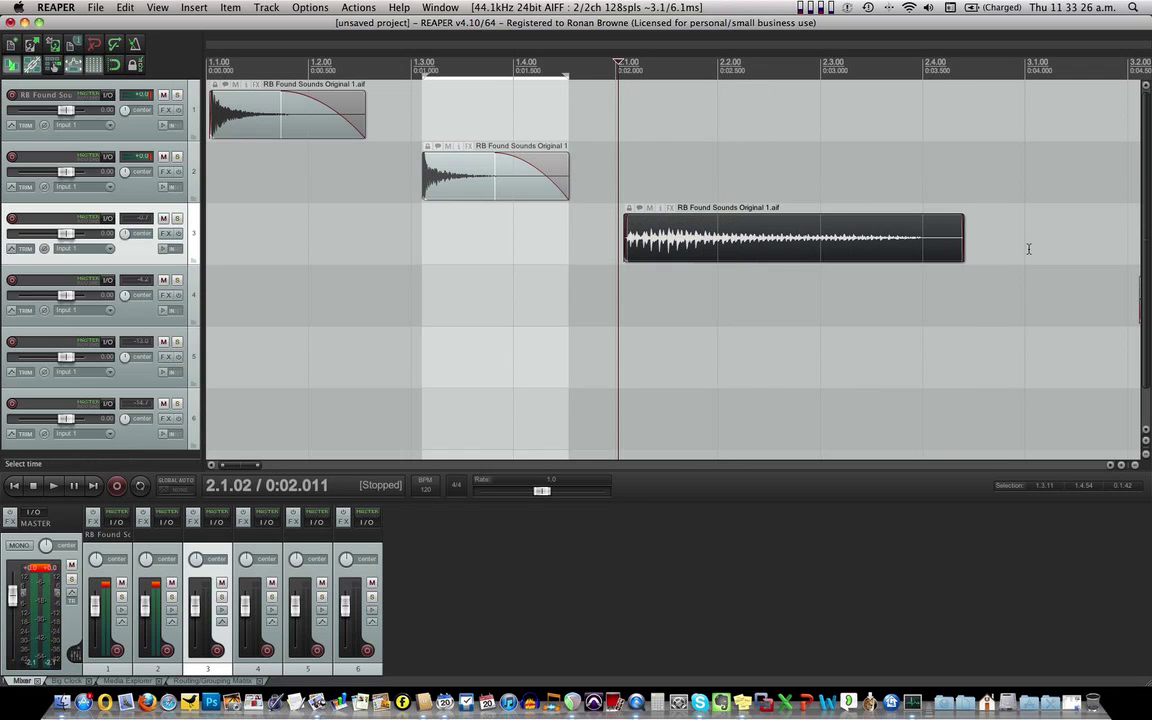
pyautogui.moveTo(962, 217); pyautogui.dragTo(906, 218)
pyautogui.click(805, 256)
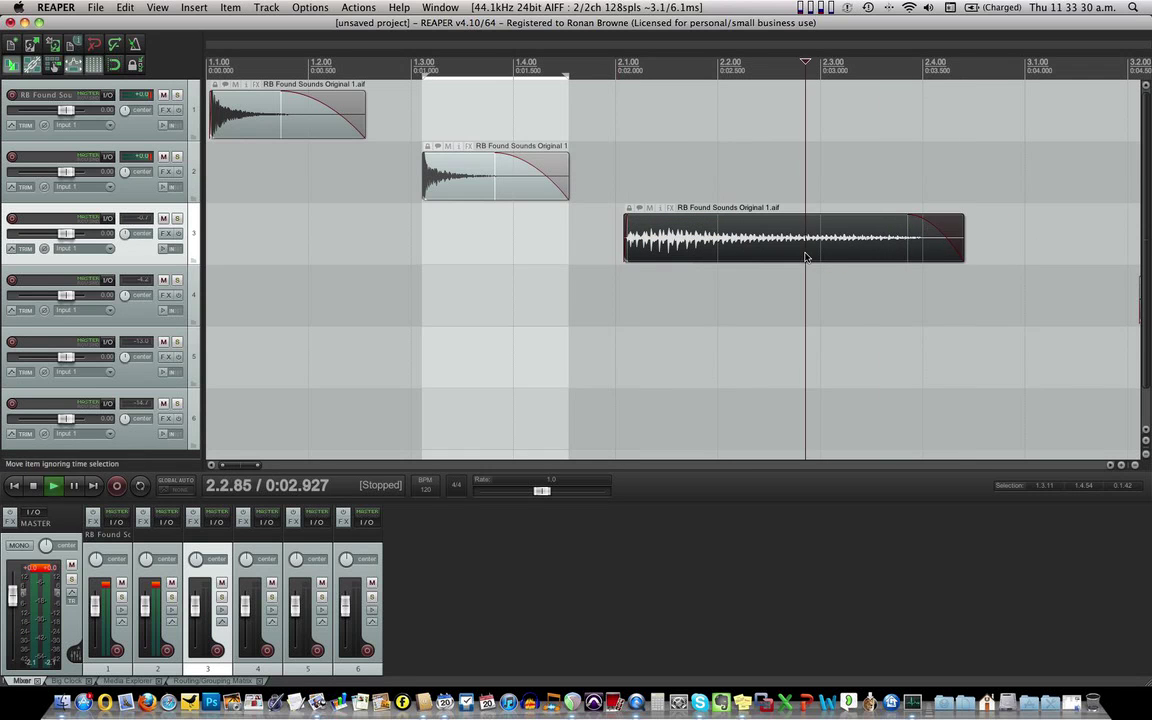
pyautogui.press('space')
pyautogui.press('space')
pyautogui.moveTo(907, 218); pyautogui.dragTo(817, 218)
pyautogui.press('space')
pyautogui.press('space')
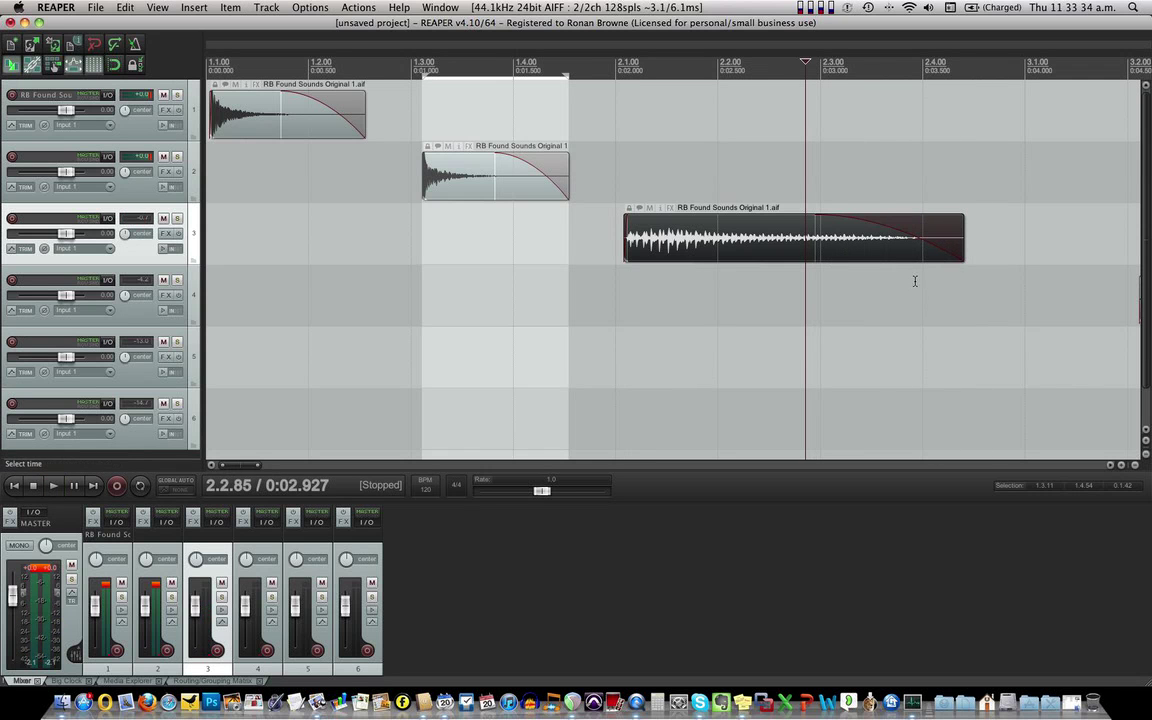
pyautogui.click(760, 253)
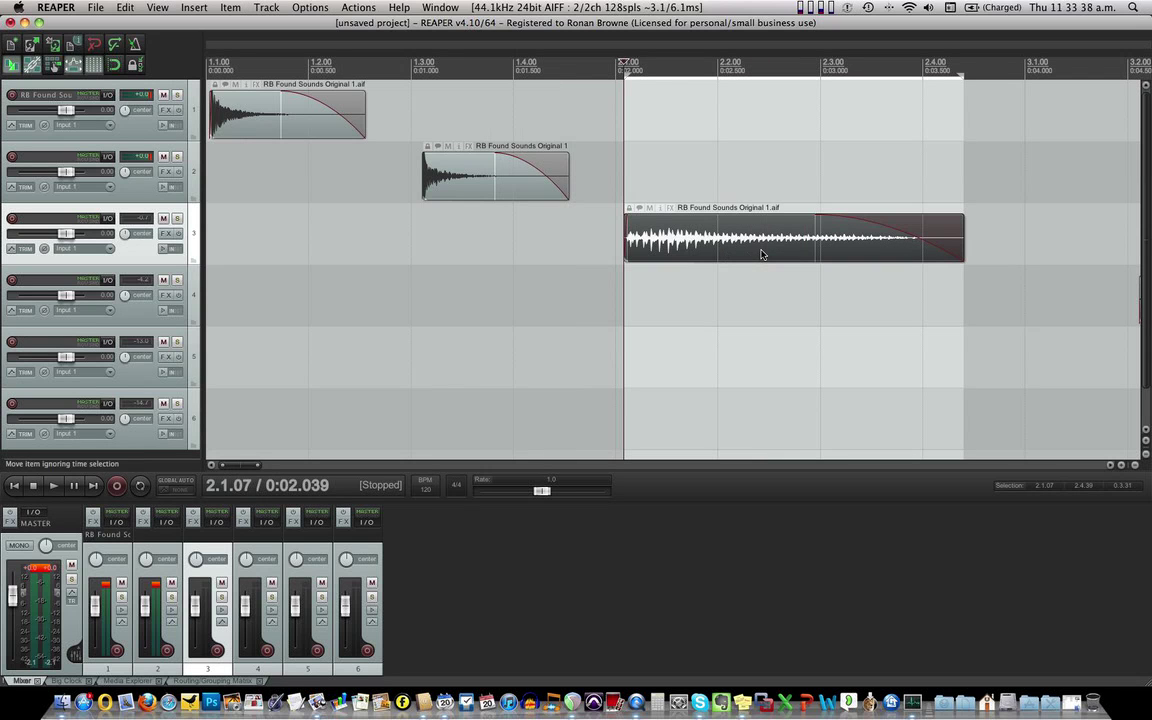
# Step: Rename the render output from Finger Lip Pop to Lip Phart 1 and add it to the render queue
pyautogui.click(96, 8)
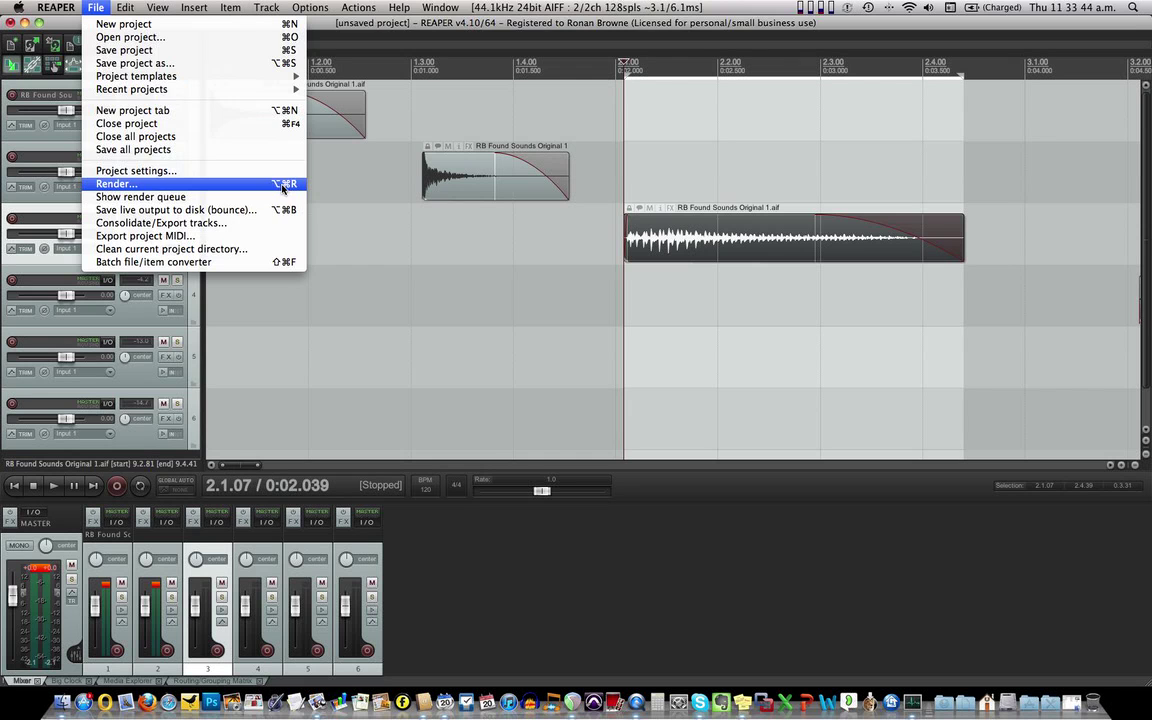
pyautogui.click(176, 188)
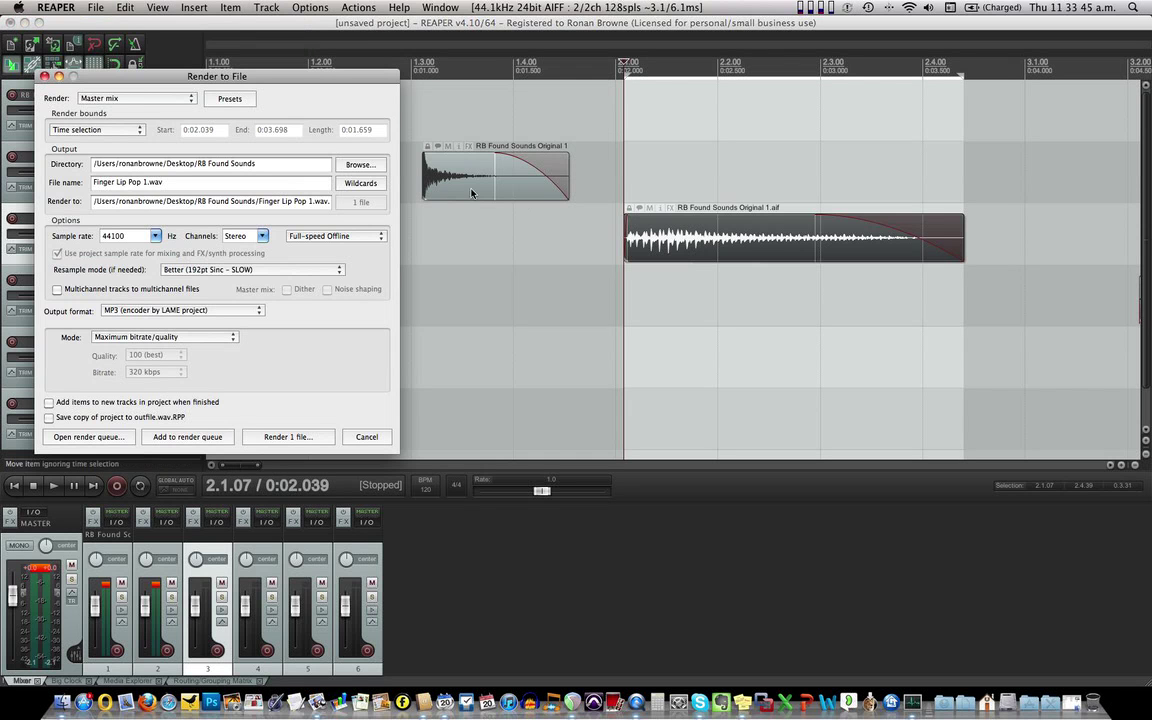
pyautogui.click(120, 182)
pyautogui.moveTo(141, 182); pyautogui.dragTo(90, 184)
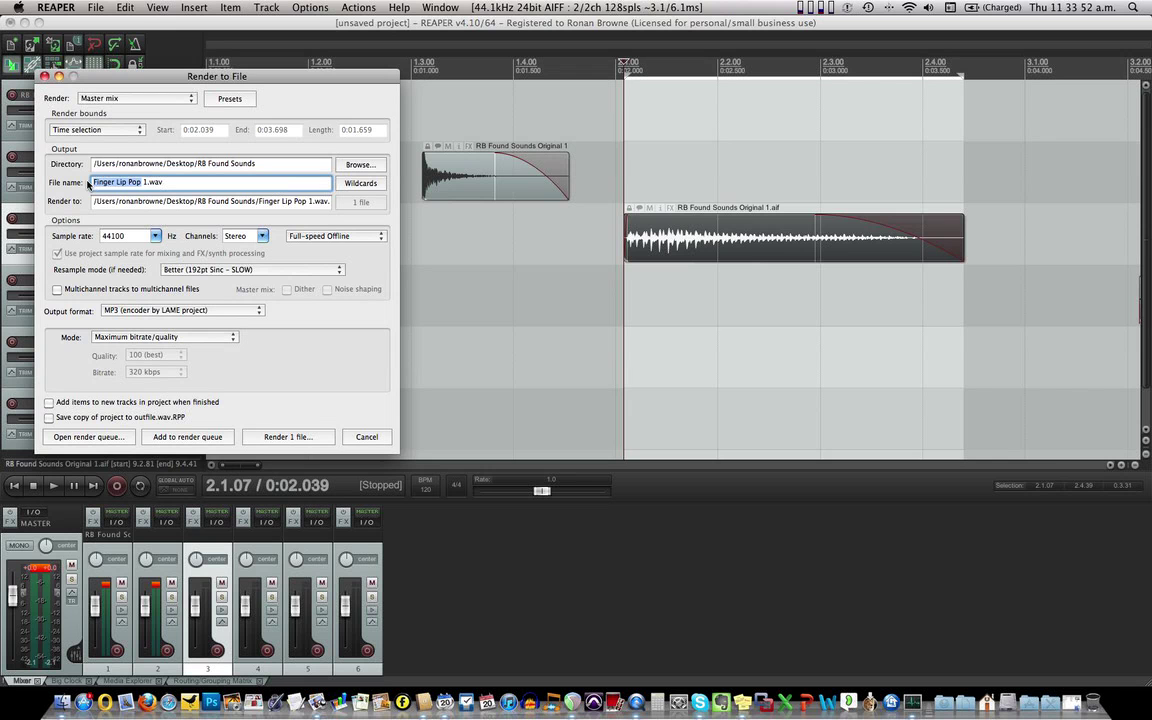
pyautogui.write('Li')
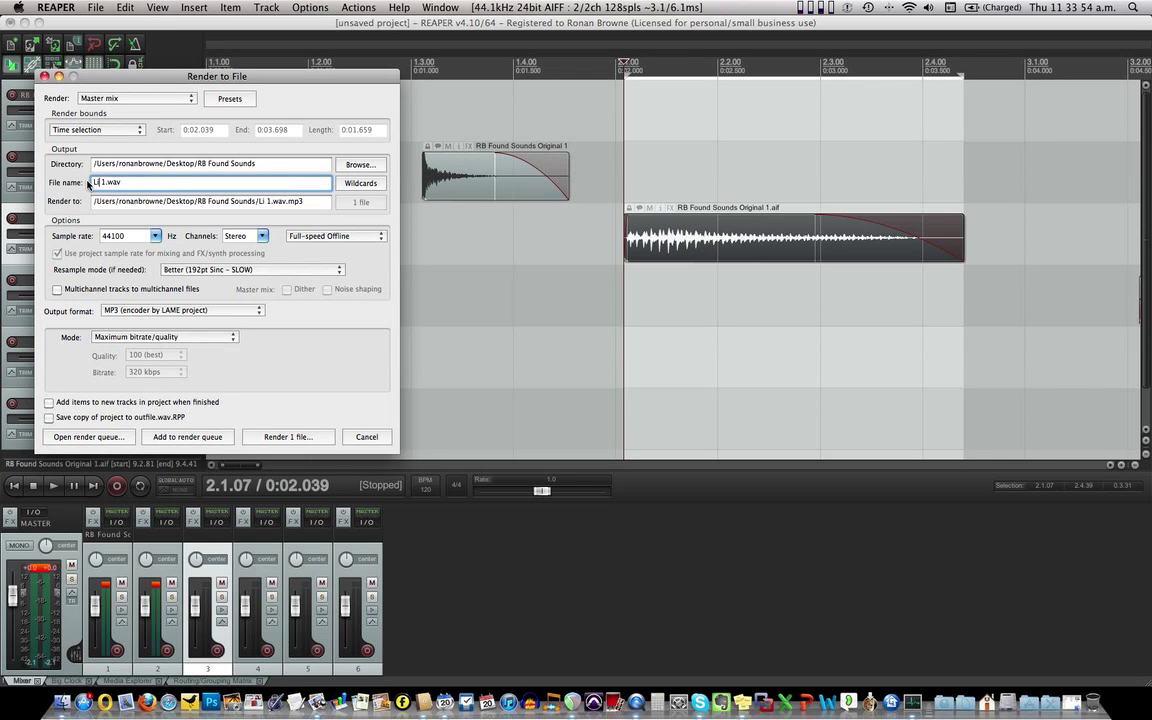
pyautogui.write('p Phart')
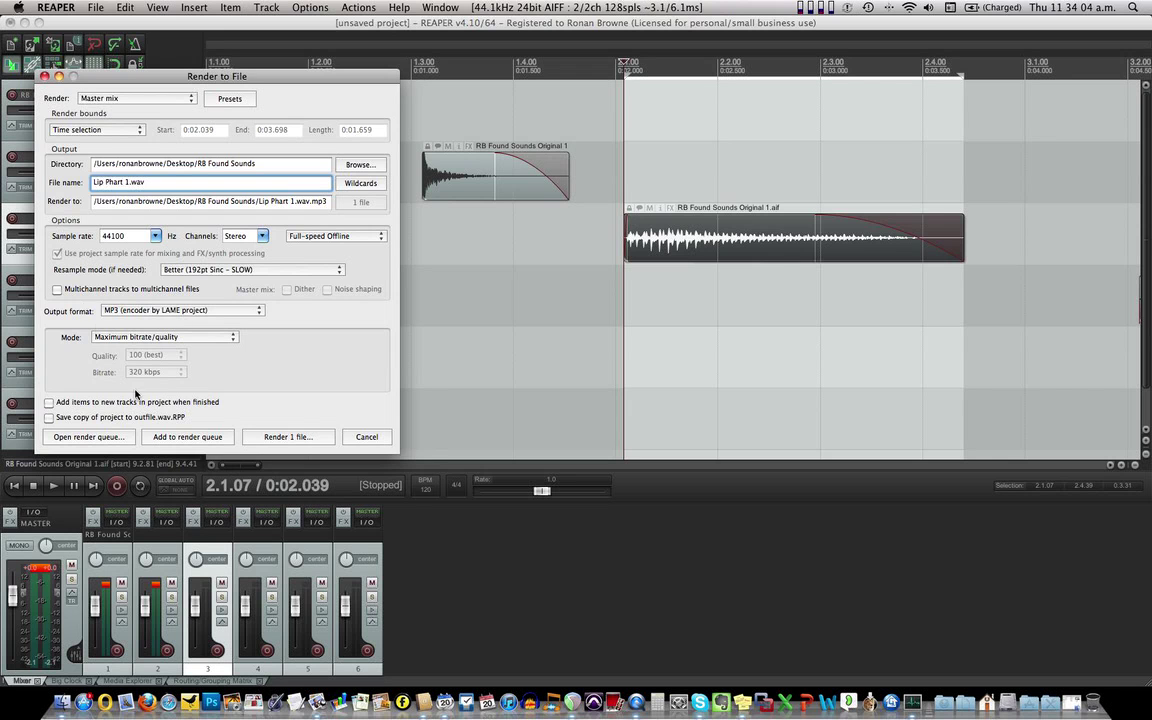
pyautogui.click(187, 437)
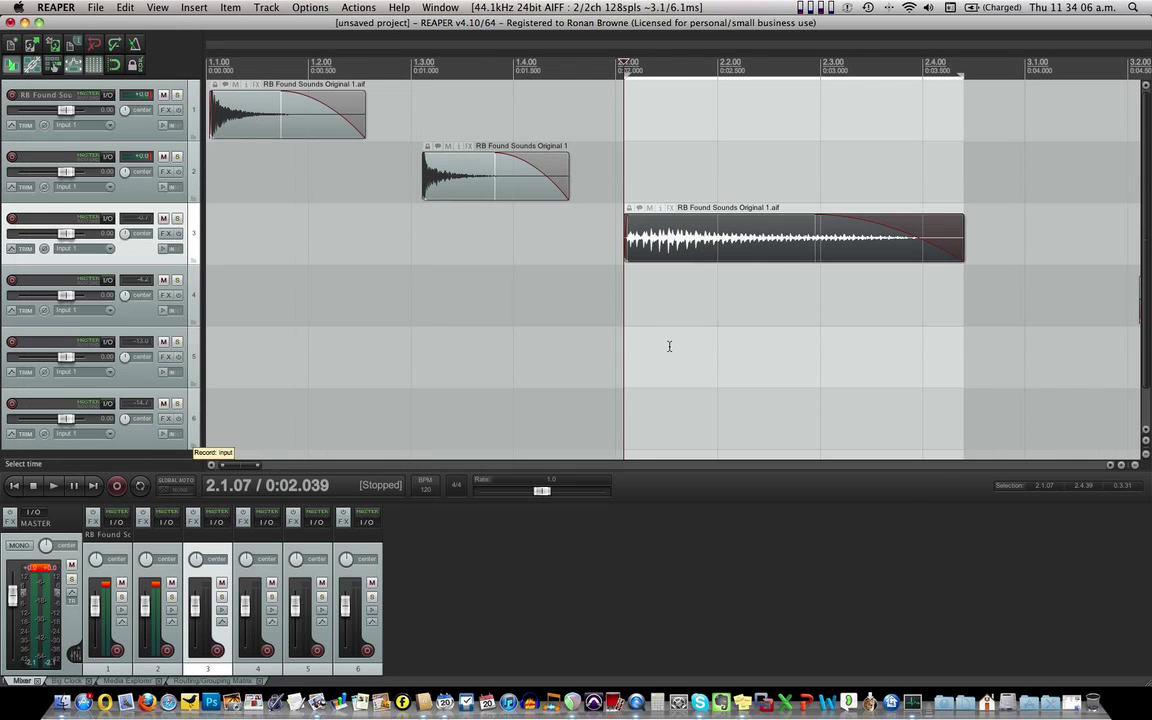
# Step: Select the fourth track's clip, preview it, and lengthen its fade-in
pyautogui.scroll(-3, 669, 346)
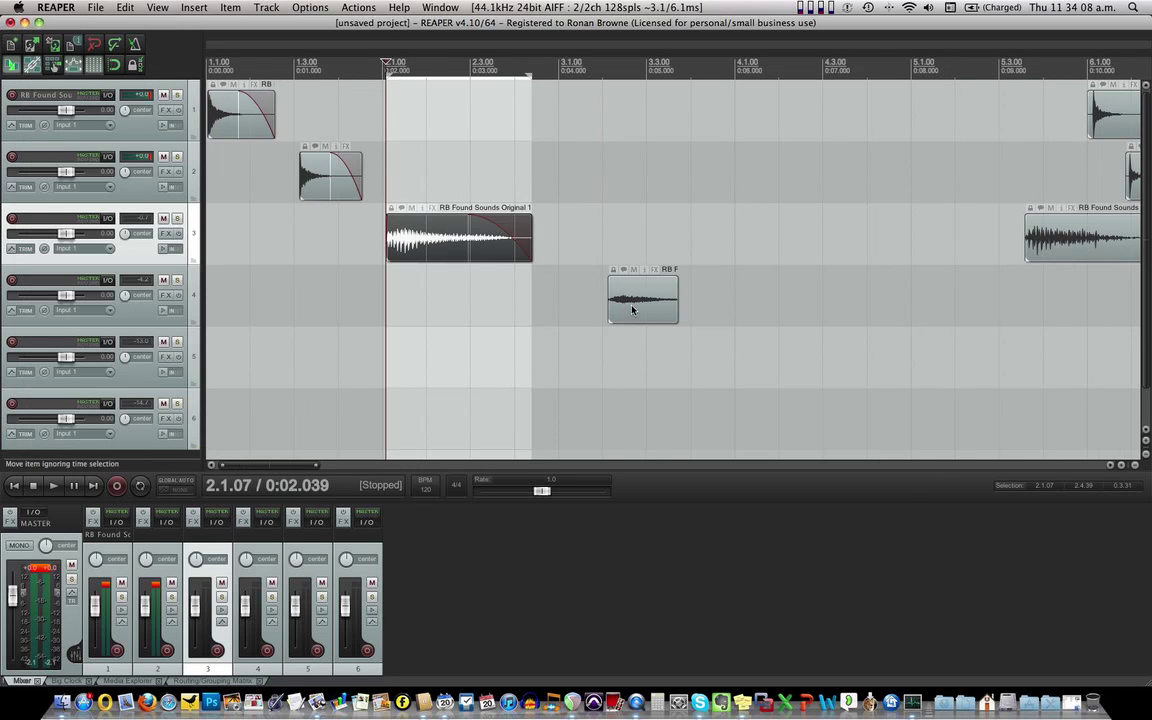
pyautogui.click(632, 310)
pyautogui.press('space')
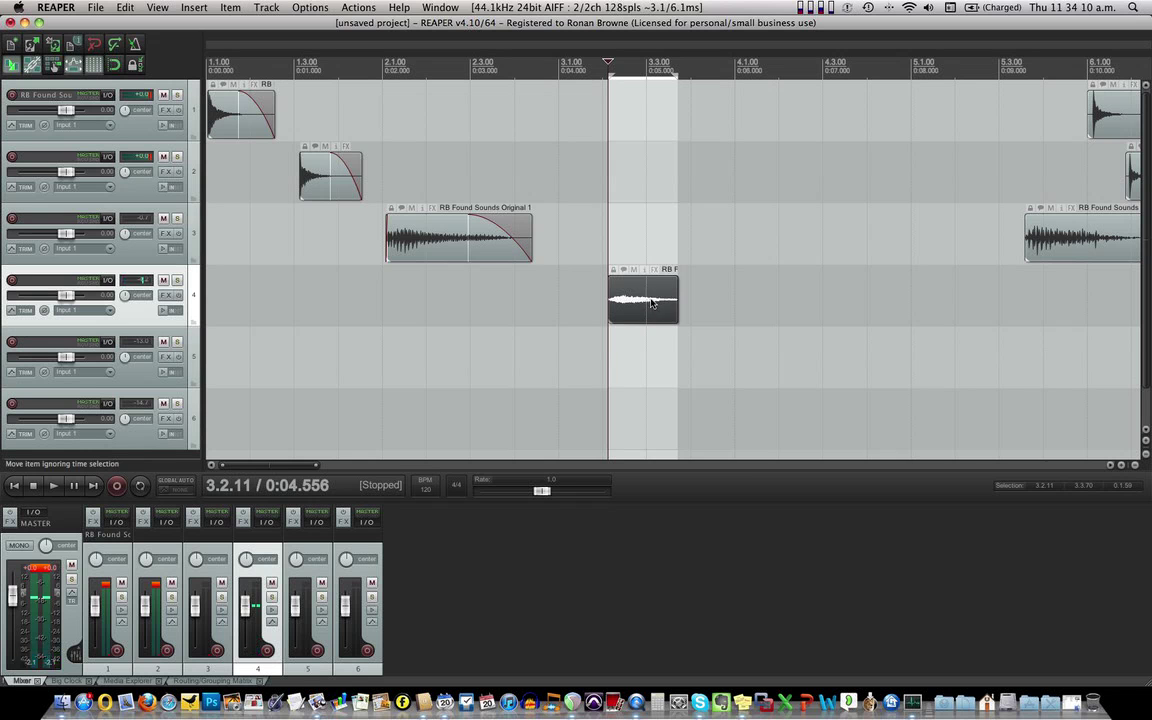
pyautogui.press('space')
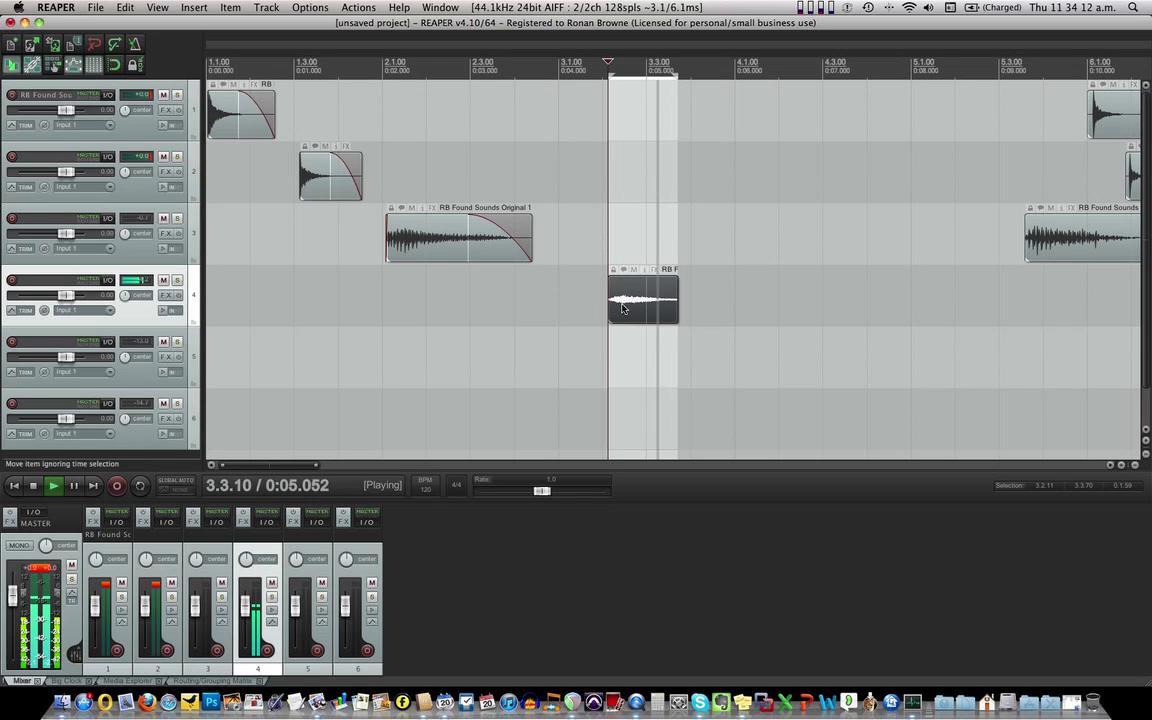
pyautogui.press('space')
pyautogui.scroll(10, 621, 306)
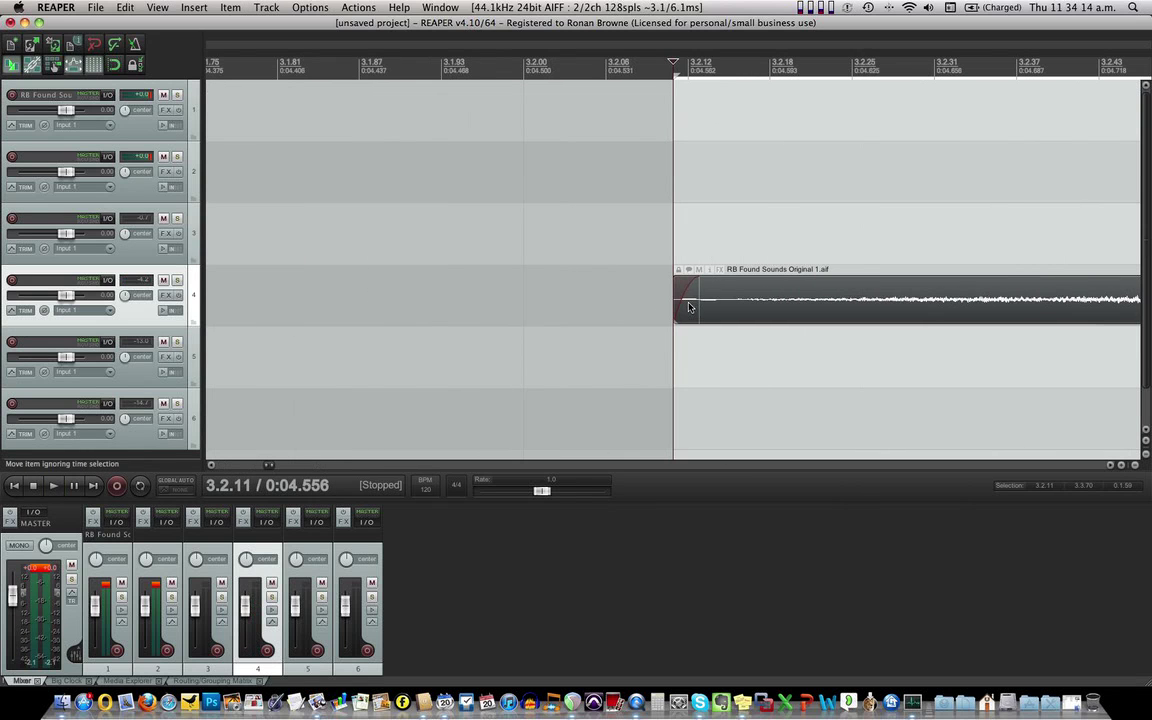
pyautogui.moveTo(688, 306); pyautogui.dragTo(710, 313)
pyautogui.scroll(-10, 744, 304)
pyautogui.scroll(4, 418, 303)
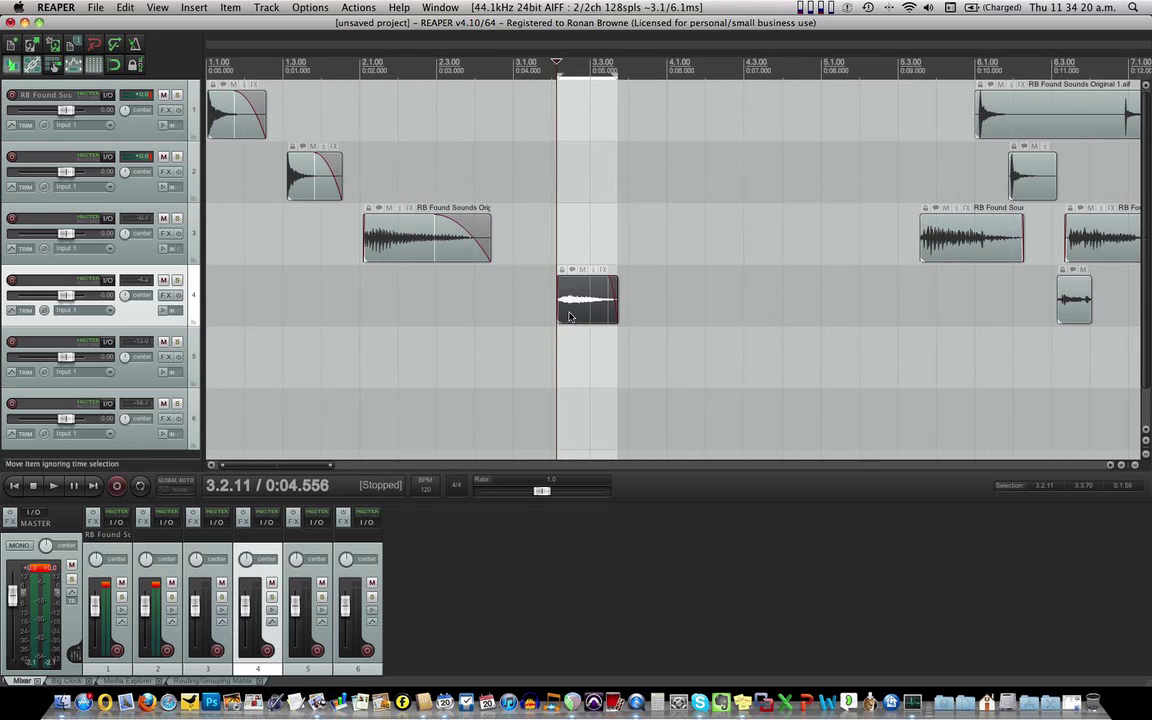
pyautogui.press('space')
pyautogui.press('space')
pyautogui.press('space')
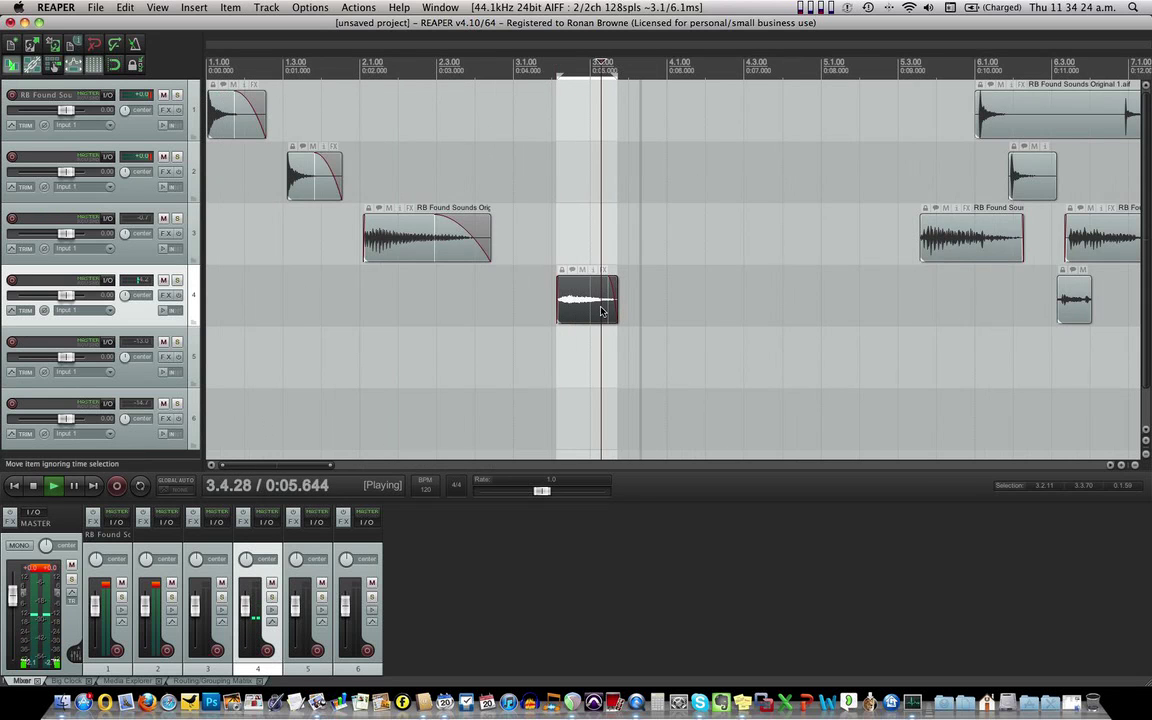
pyautogui.press('space')
# Step: Apply the third fade-out curve shape to the clip's end and audition the result
pyautogui.moveTo(617, 289); pyautogui.dragTo(607, 287)
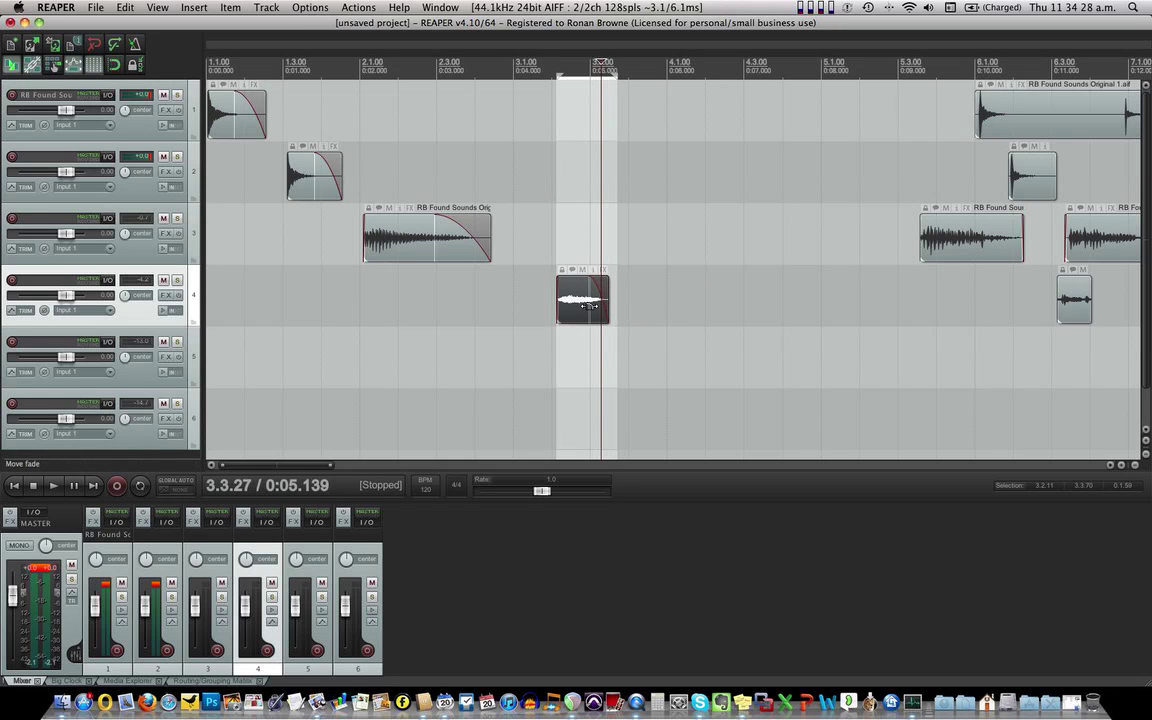
pyautogui.moveTo(606, 293); pyautogui.dragTo(616, 307)
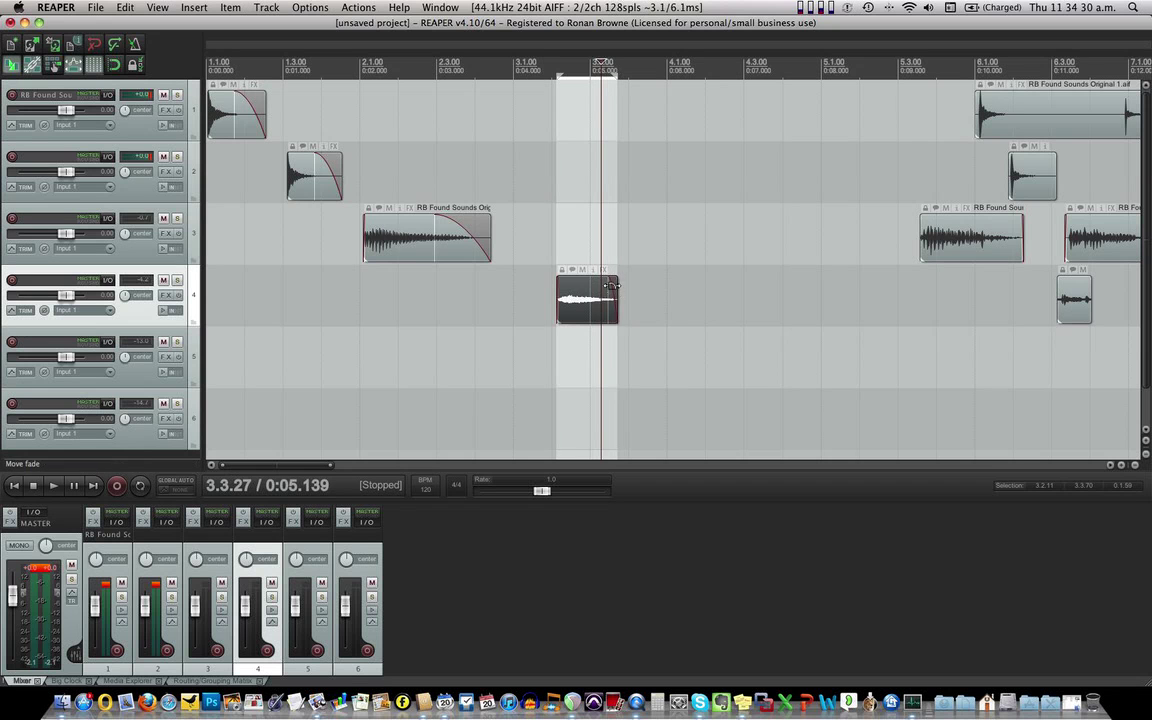
pyautogui.rightClick(614, 292)
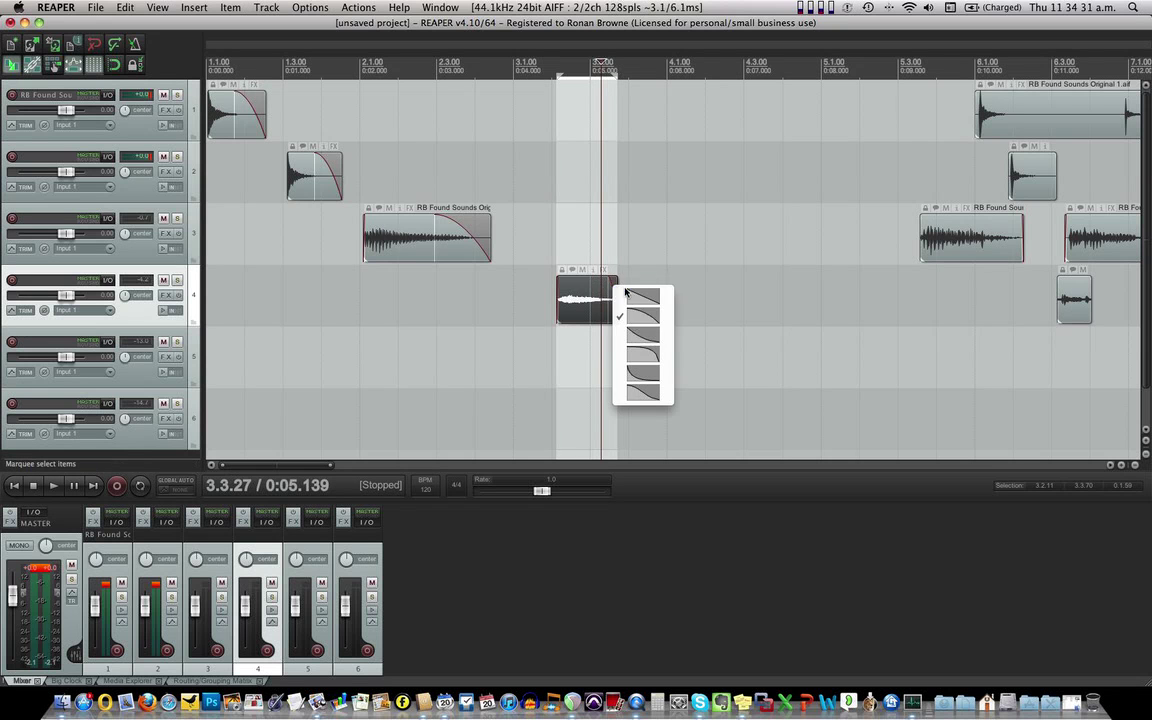
pyautogui.click(640, 338)
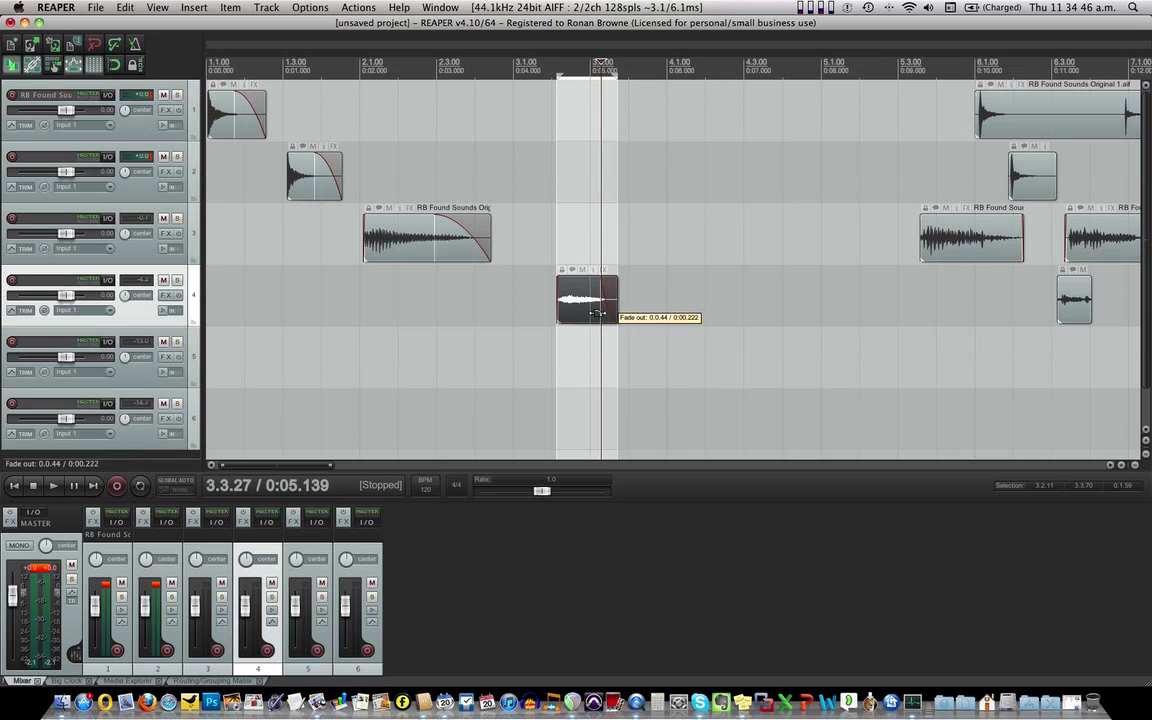
pyautogui.press('space')
pyautogui.press('space')
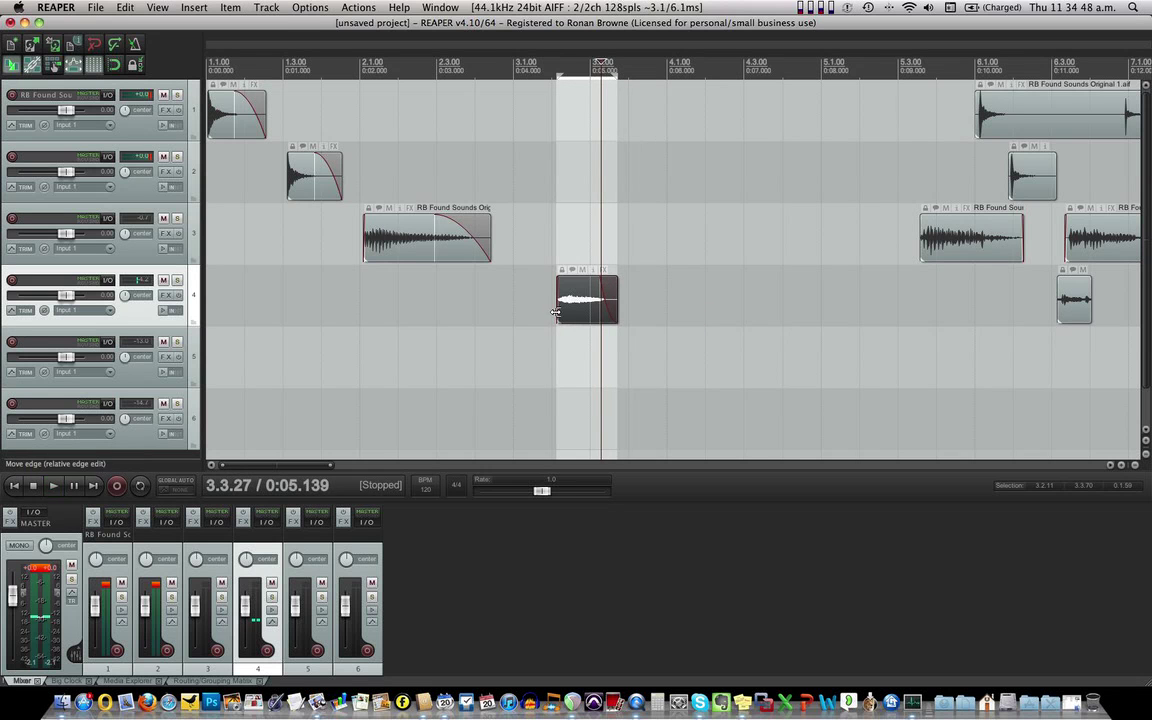
pyautogui.click(560, 340)
pyautogui.press('space')
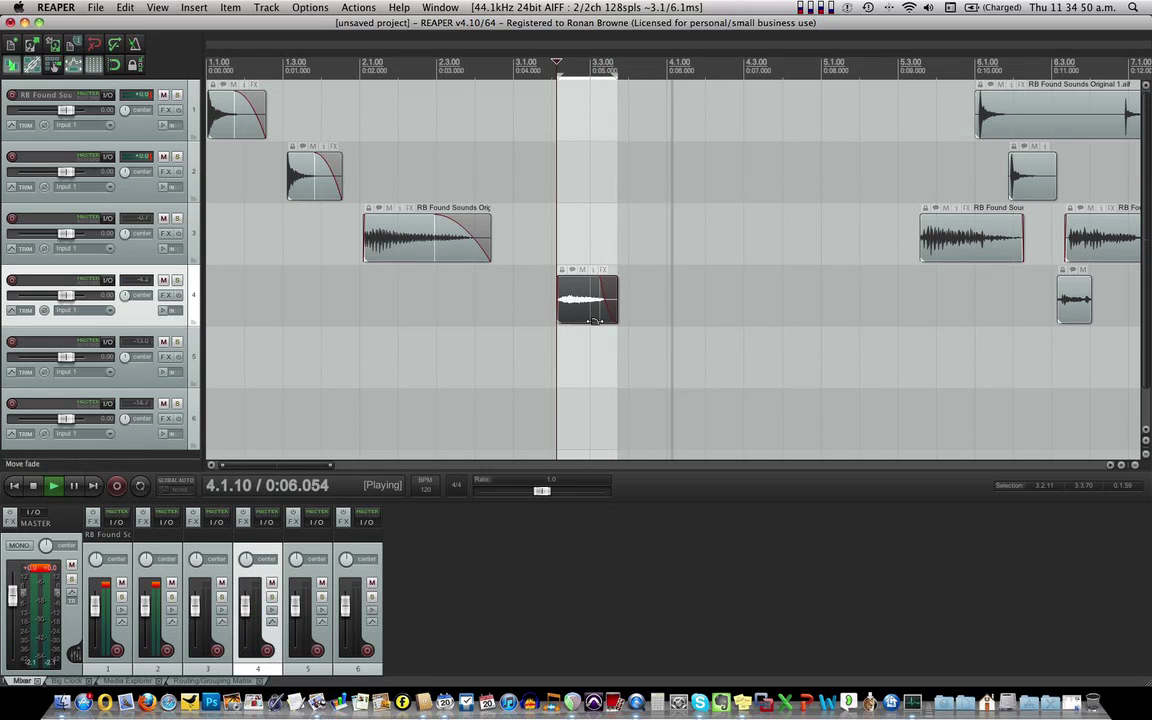
pyautogui.press('space')
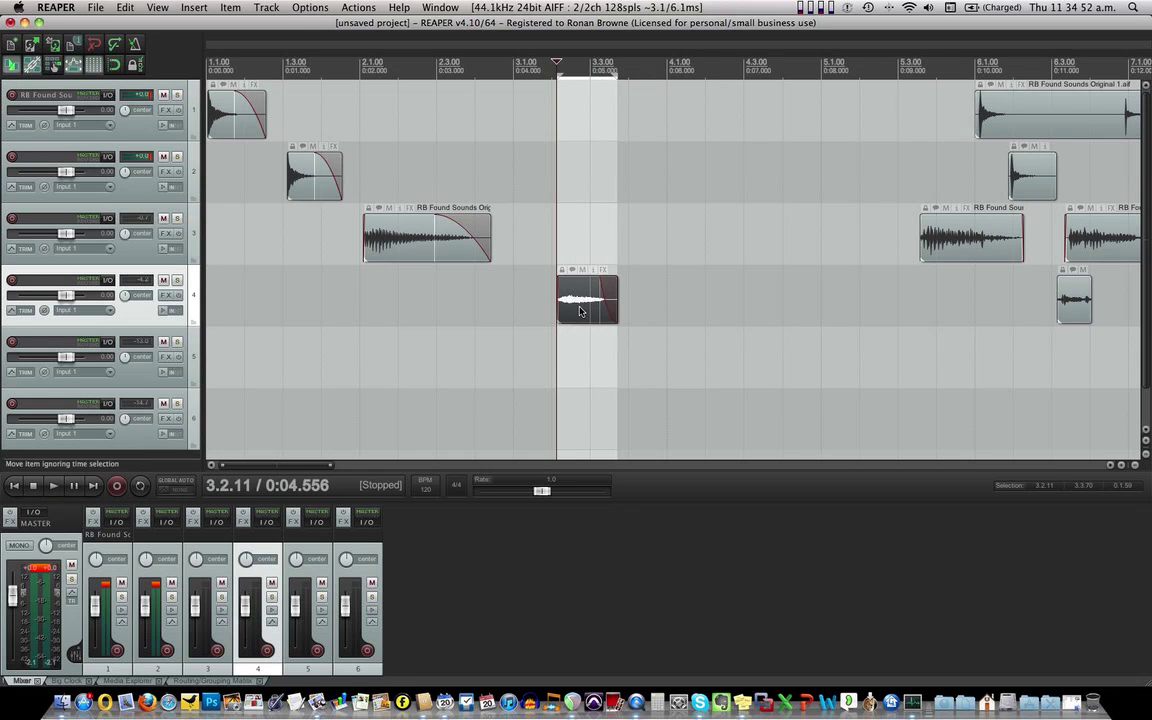
# Step: In Render to File, replace the name Lip Phart 1 with Breath Inhale, keeping MP3 output
pyautogui.click(96, 9)
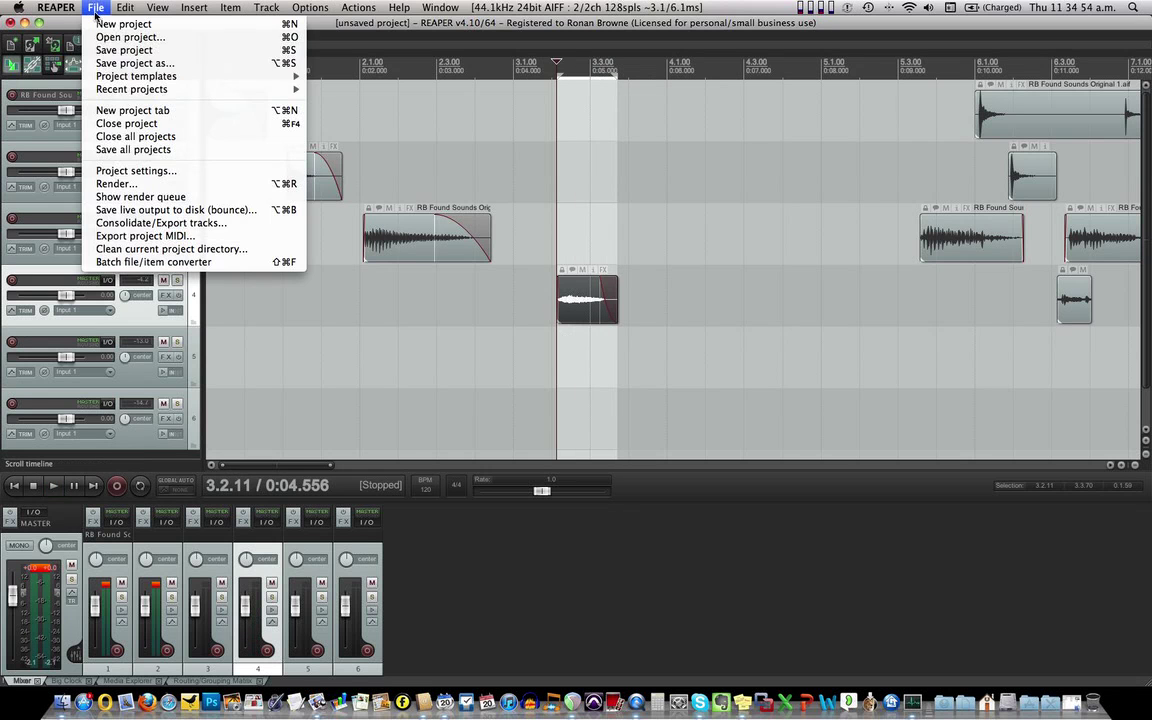
pyautogui.click(112, 184)
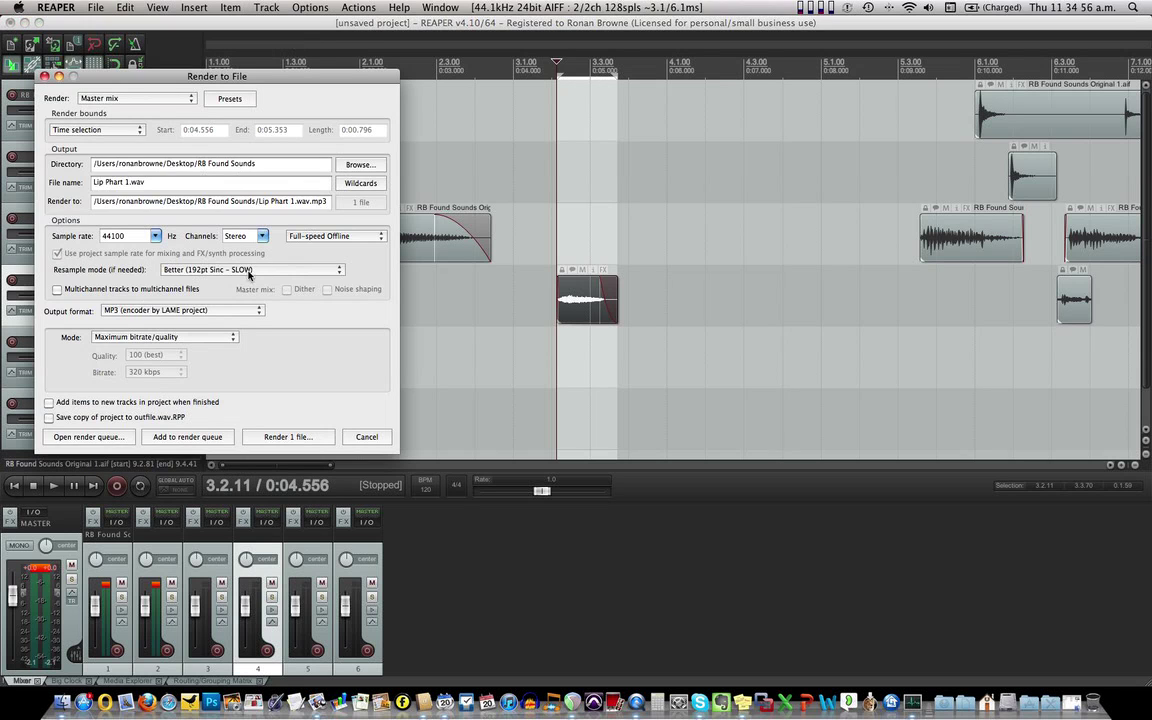
pyautogui.click(120, 182)
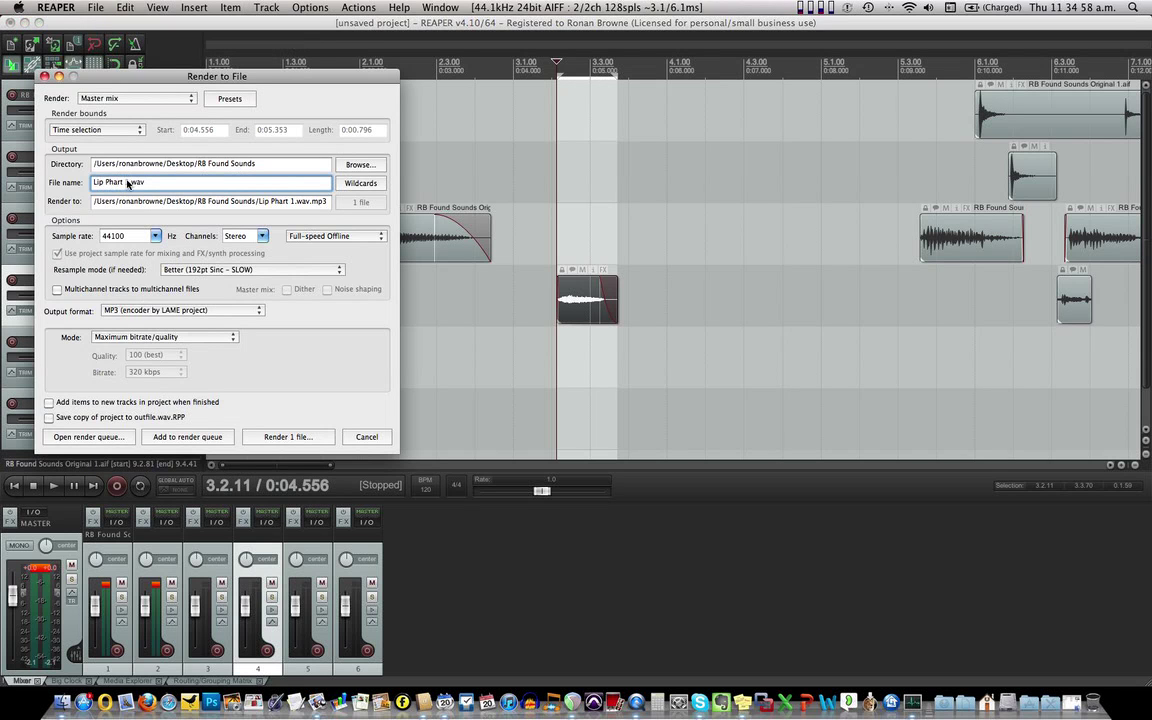
pyautogui.moveTo(128, 184); pyautogui.dragTo(87, 184)
pyautogui.write('Inhale')
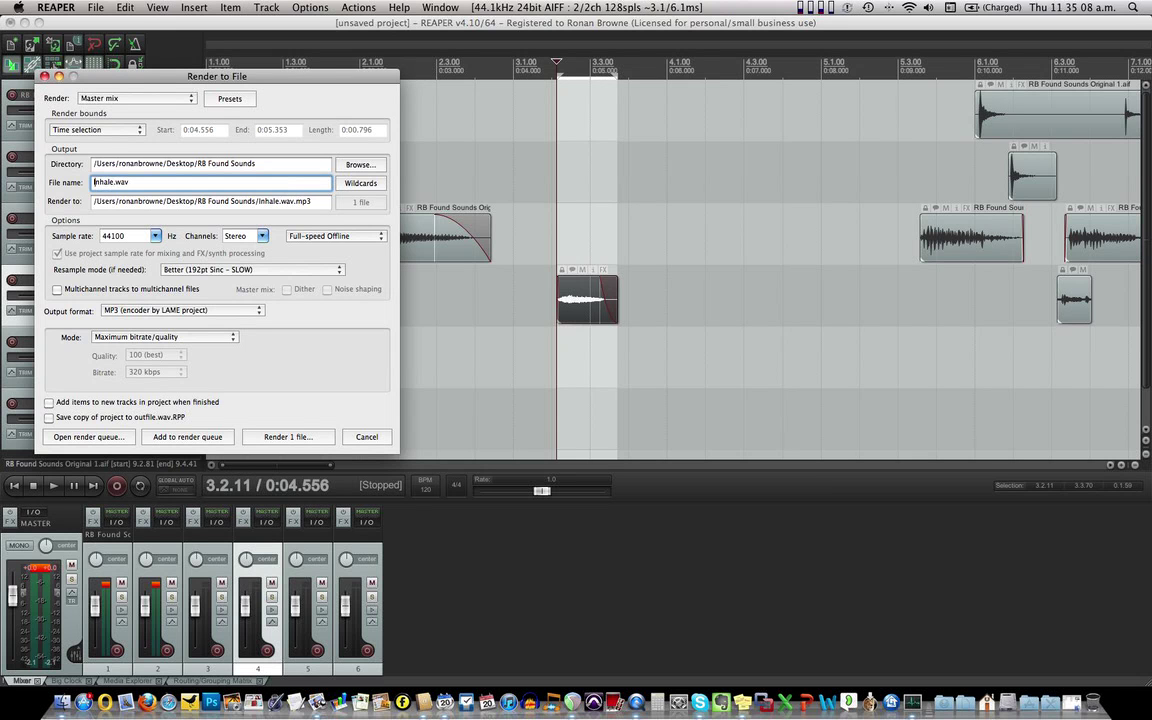
pyautogui.write('Breath')
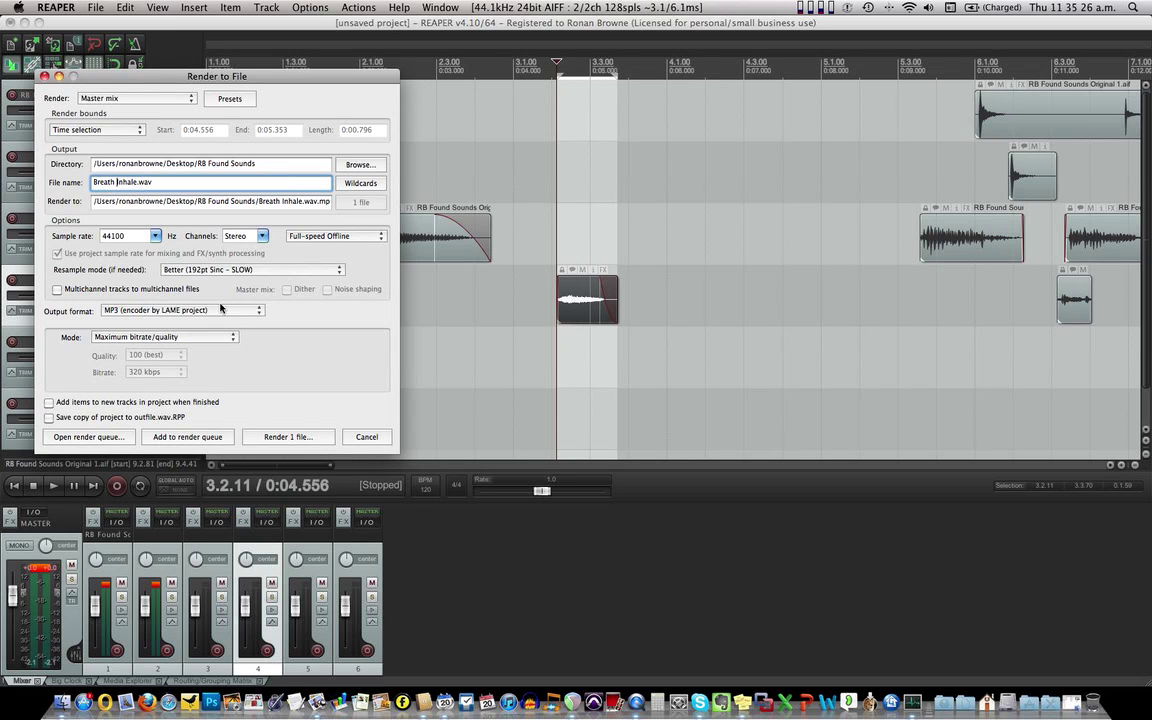
# Step: Add the Breath Inhale render to the queue, then zoom out to show every clip on all six tracks
pyautogui.click(194, 437)
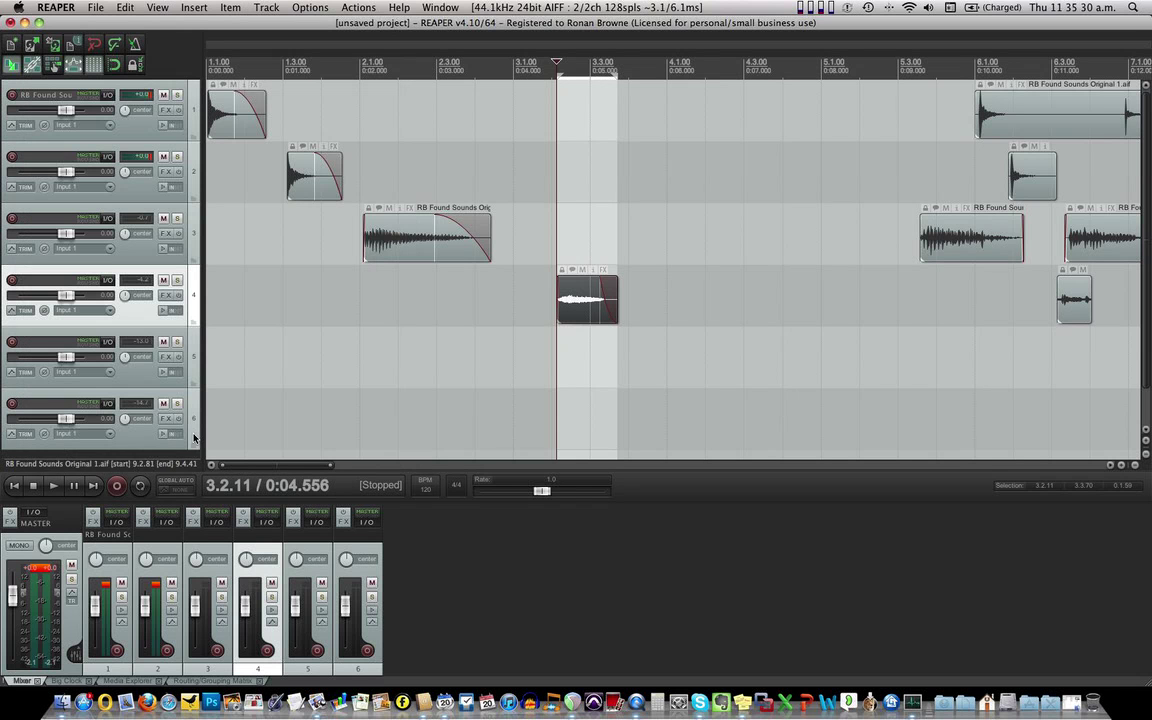
pyautogui.scroll(-3, 611, 360)
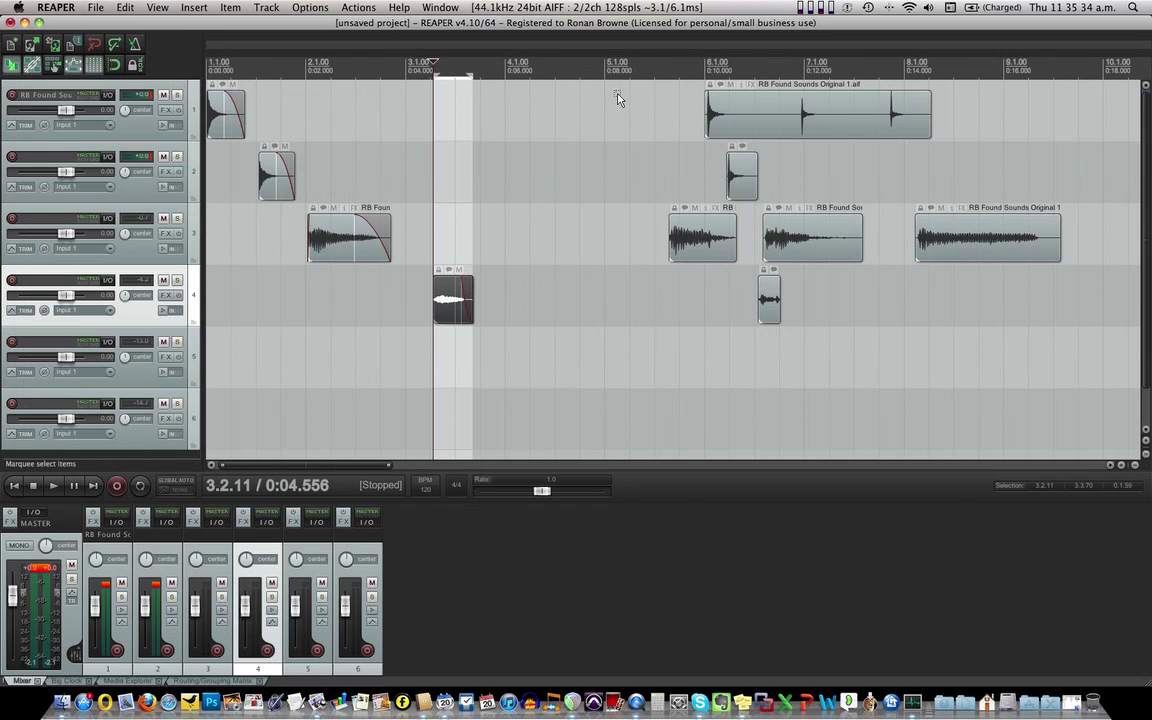
pyautogui.moveTo(614, 88); pyautogui.dragTo(1029, 321)
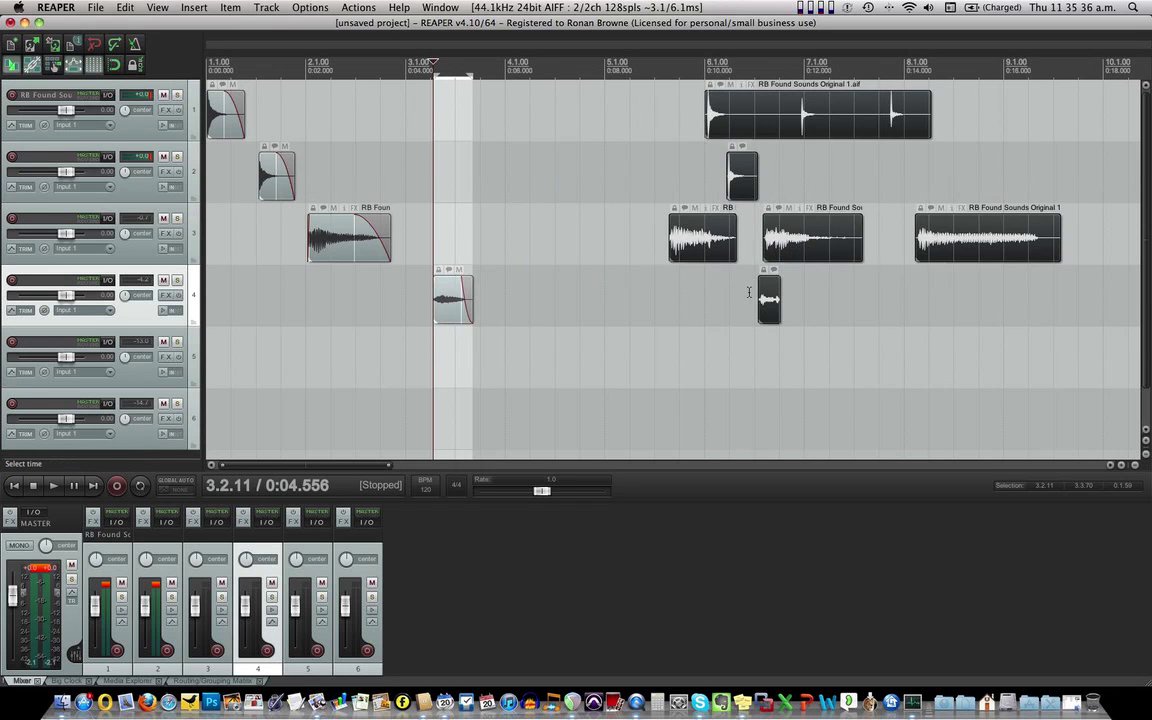
pyautogui.moveTo(523, 110); pyautogui.dragTo(210, 327)
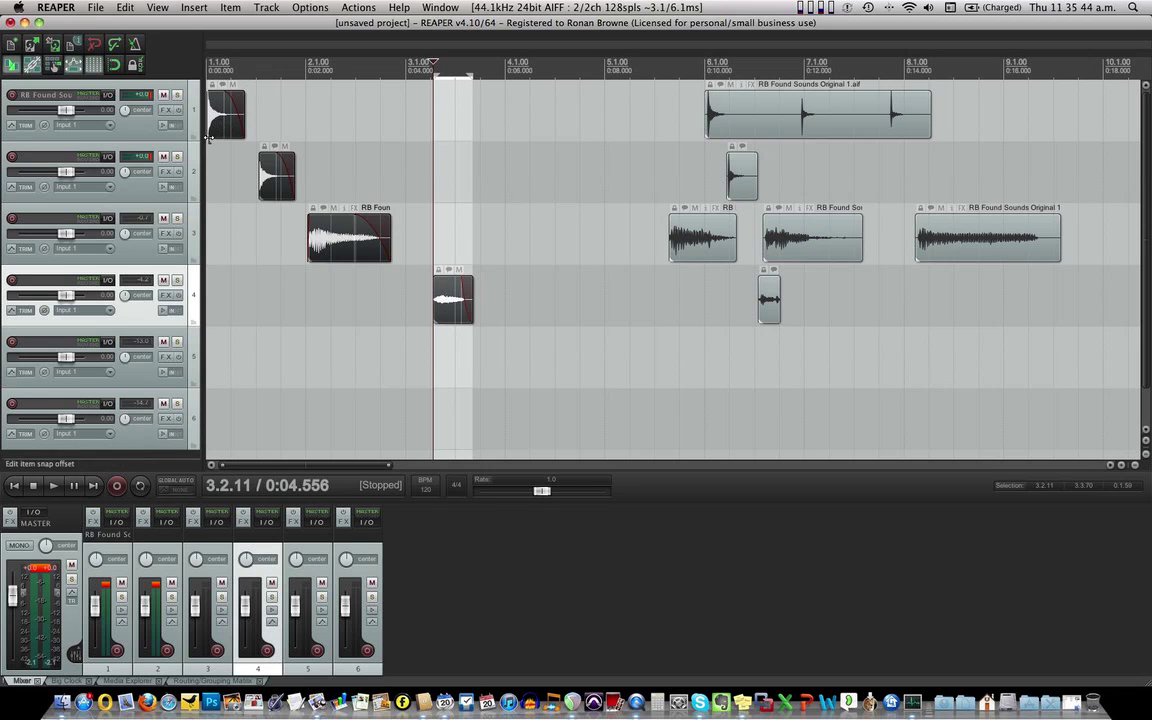
pyautogui.click(281, 385)
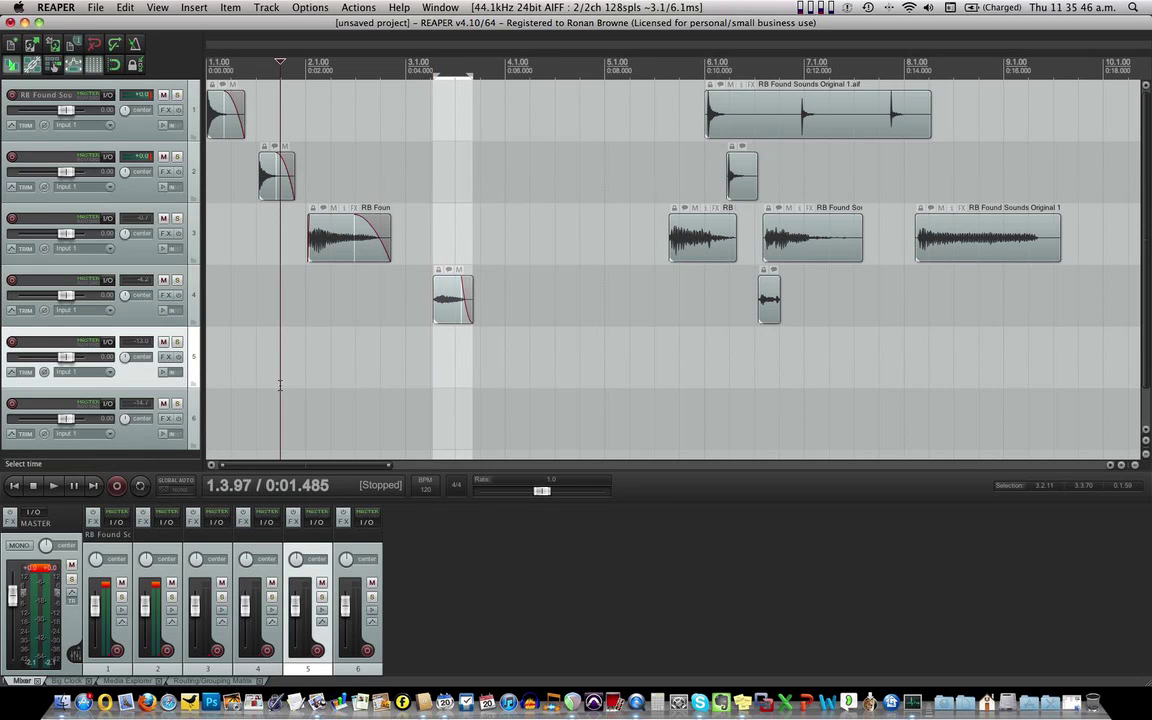
pyautogui.click(66, 9)
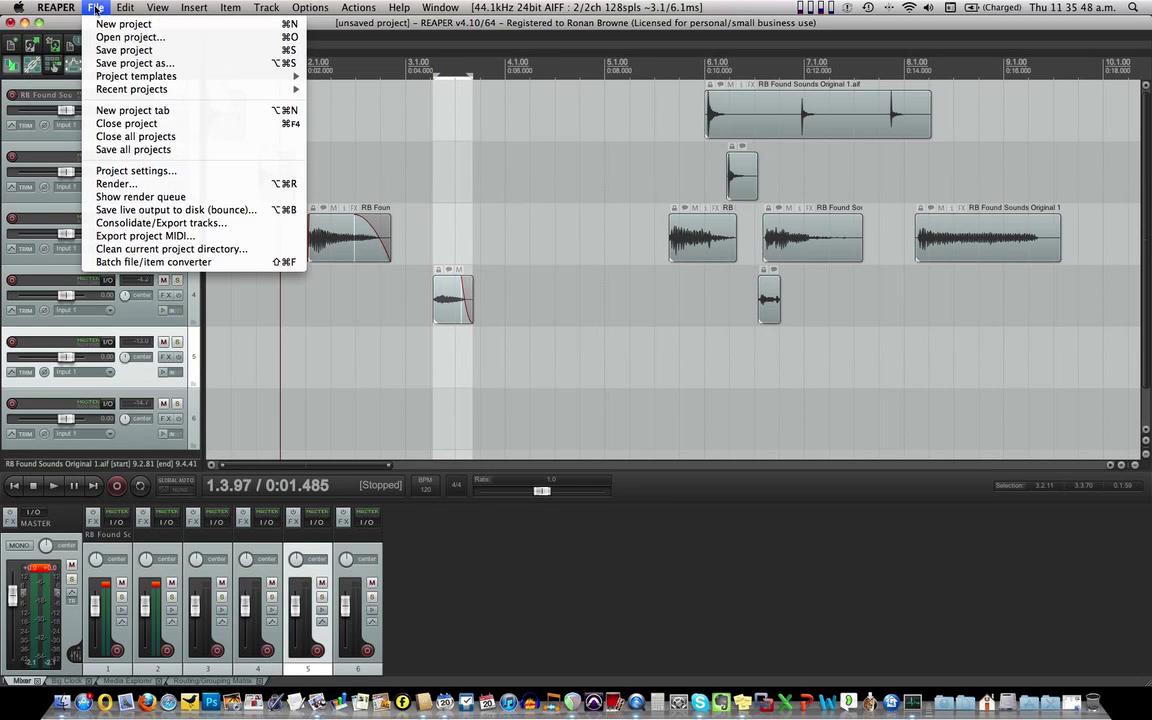
# Step: Run Render all in the render queue, then close the Queued Renders window
pyautogui.click(128, 199)
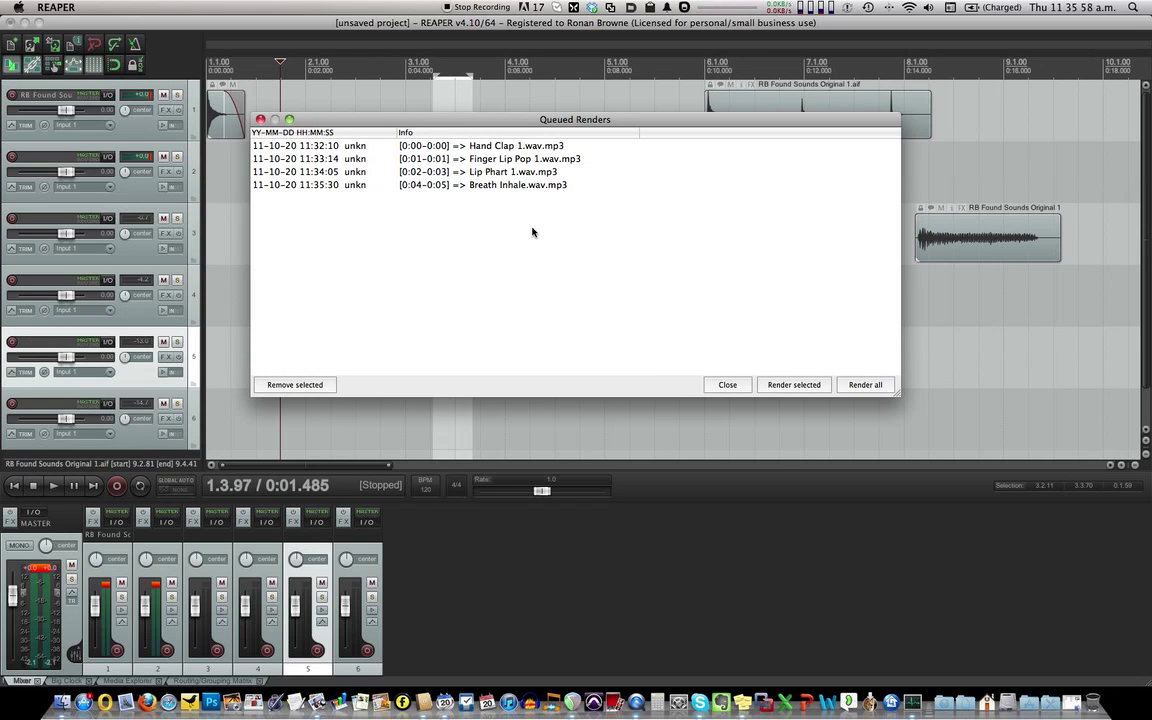
pyautogui.click(866, 385)
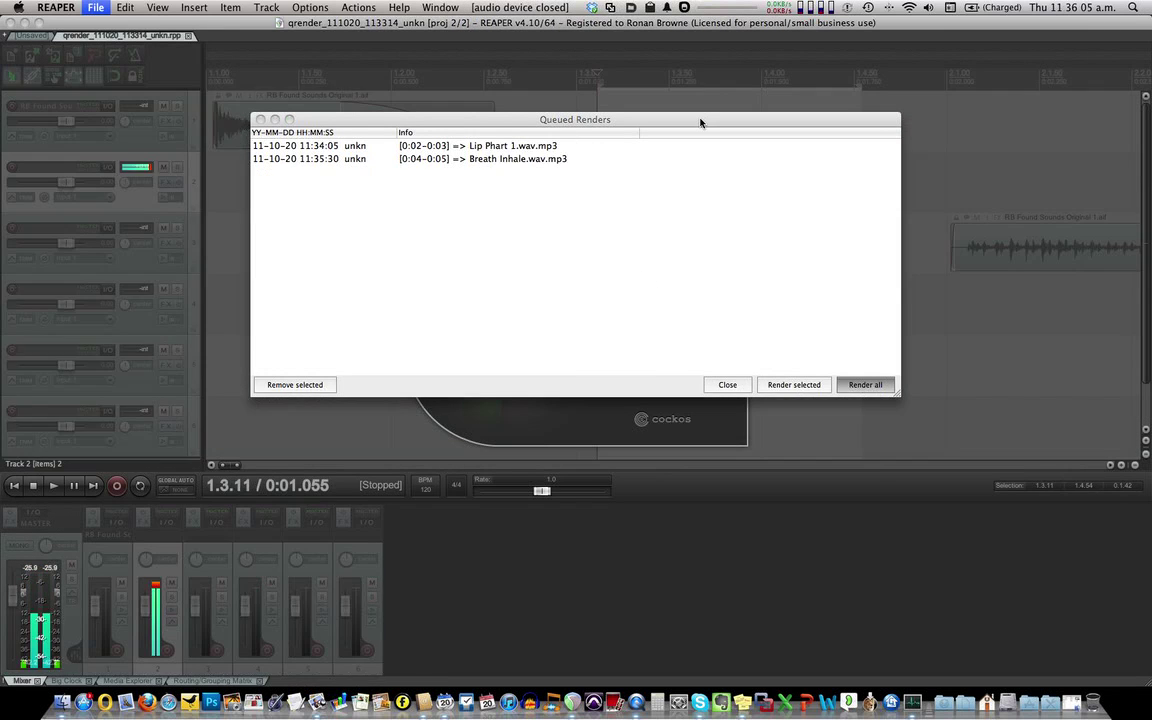
pyautogui.moveTo(699, 118); pyautogui.dragTo(665, 315)
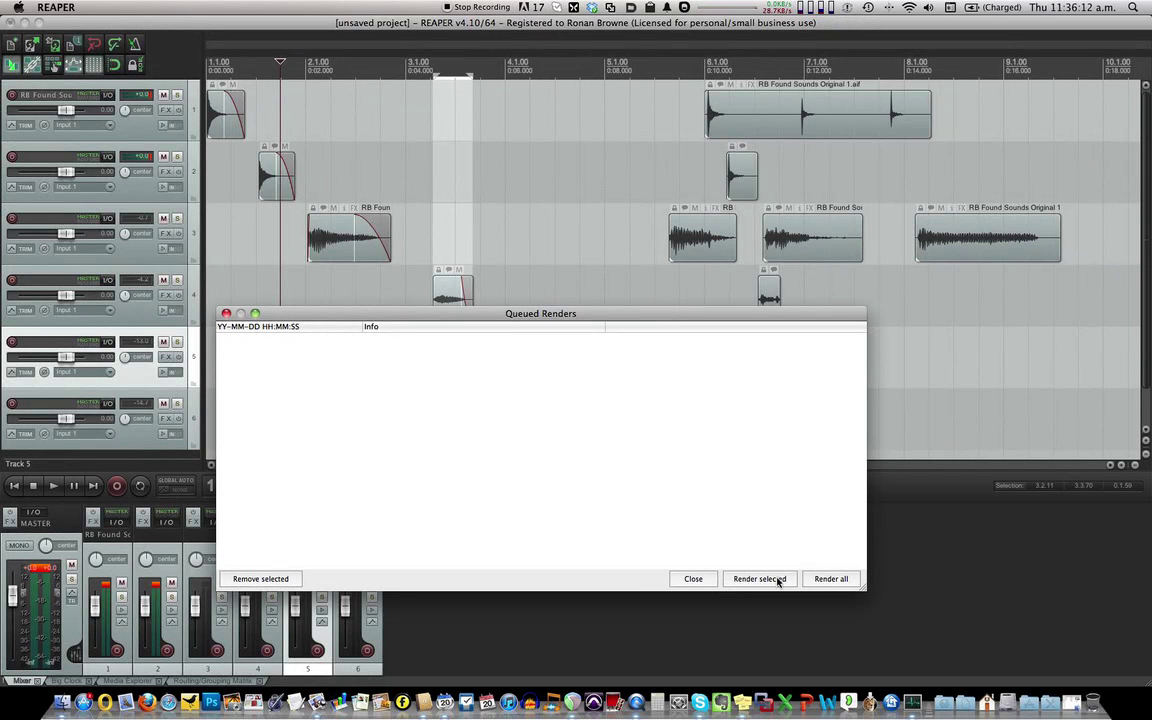
pyautogui.click(693, 579)
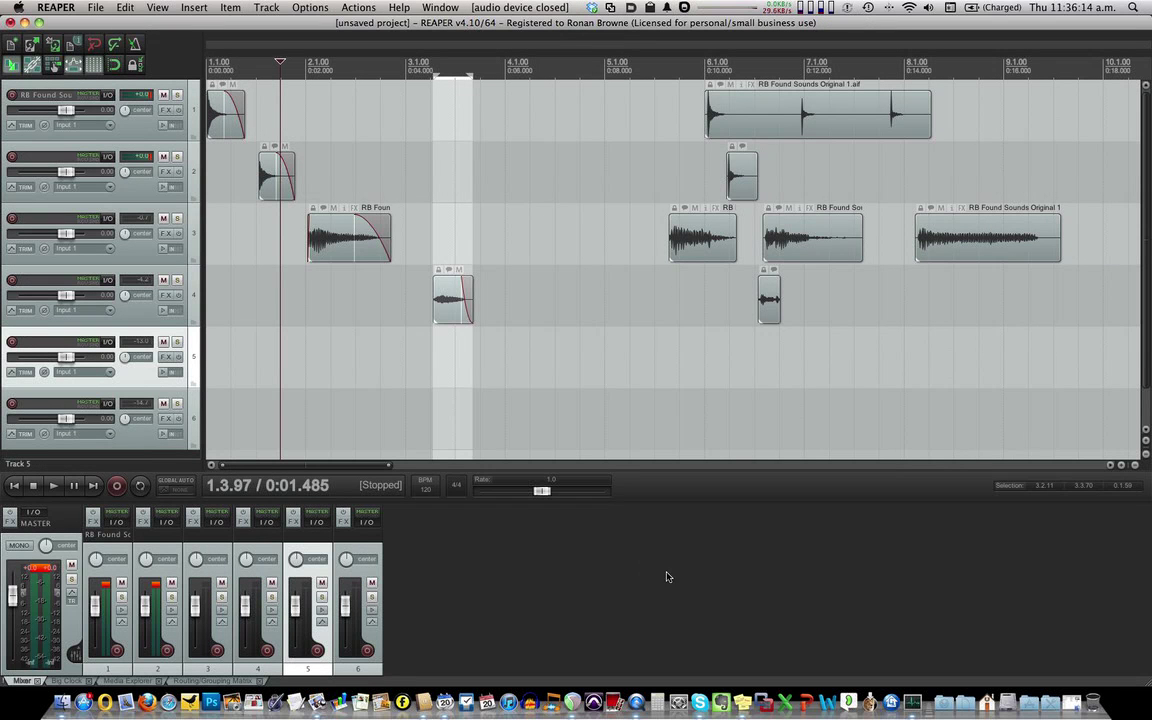
# Step: Minimise REAPER and open the desktop RB Found Sounds folder to check the rendered MP3s
pyautogui.click(24, 23)
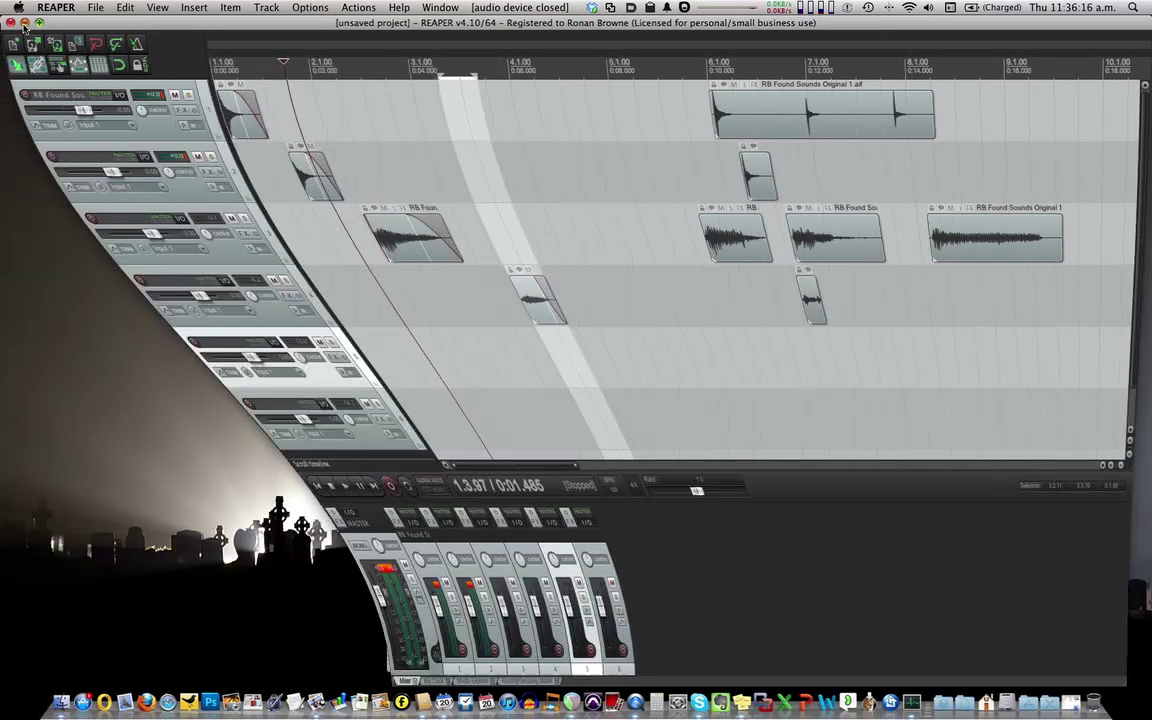
pyautogui.moveTo(476, 370); pyautogui.dragTo(419, 197)
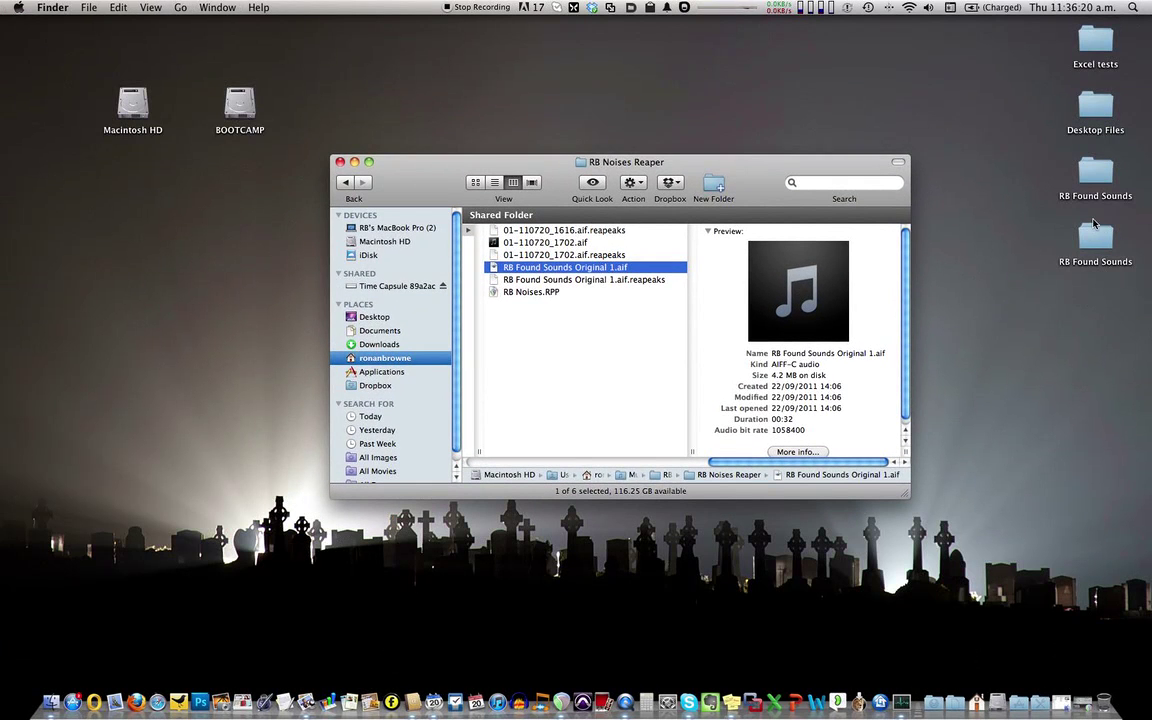
pyautogui.click(1094, 243)
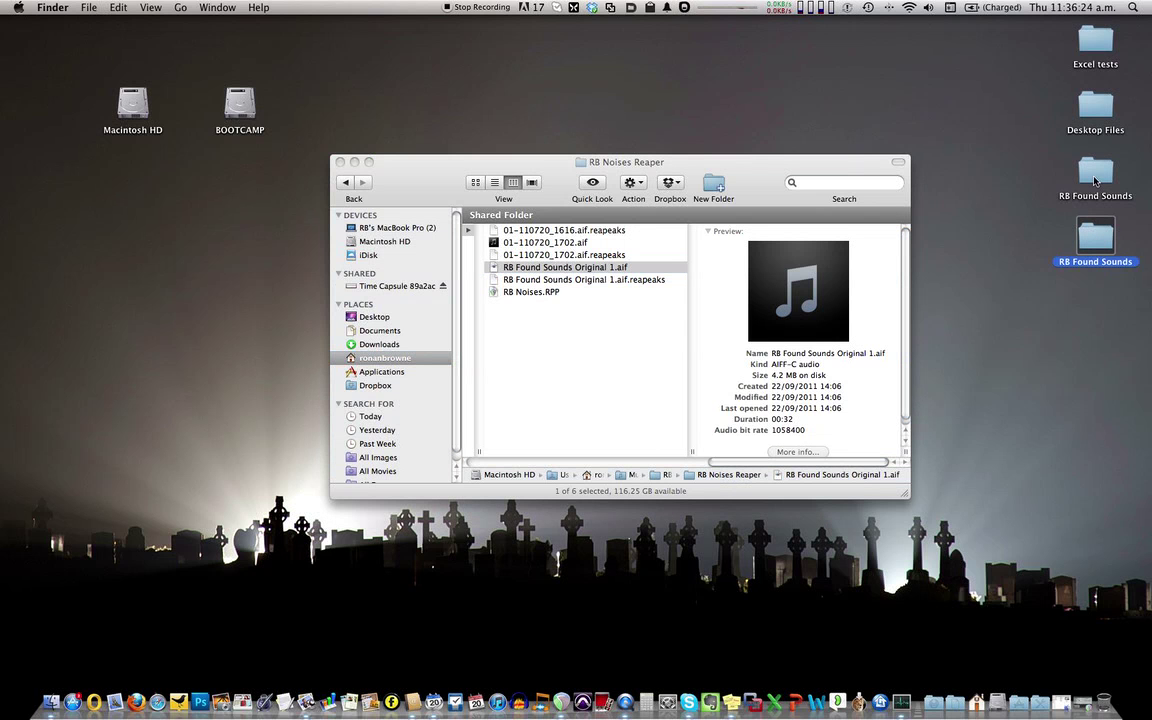
pyautogui.doubleClick(1100, 243)
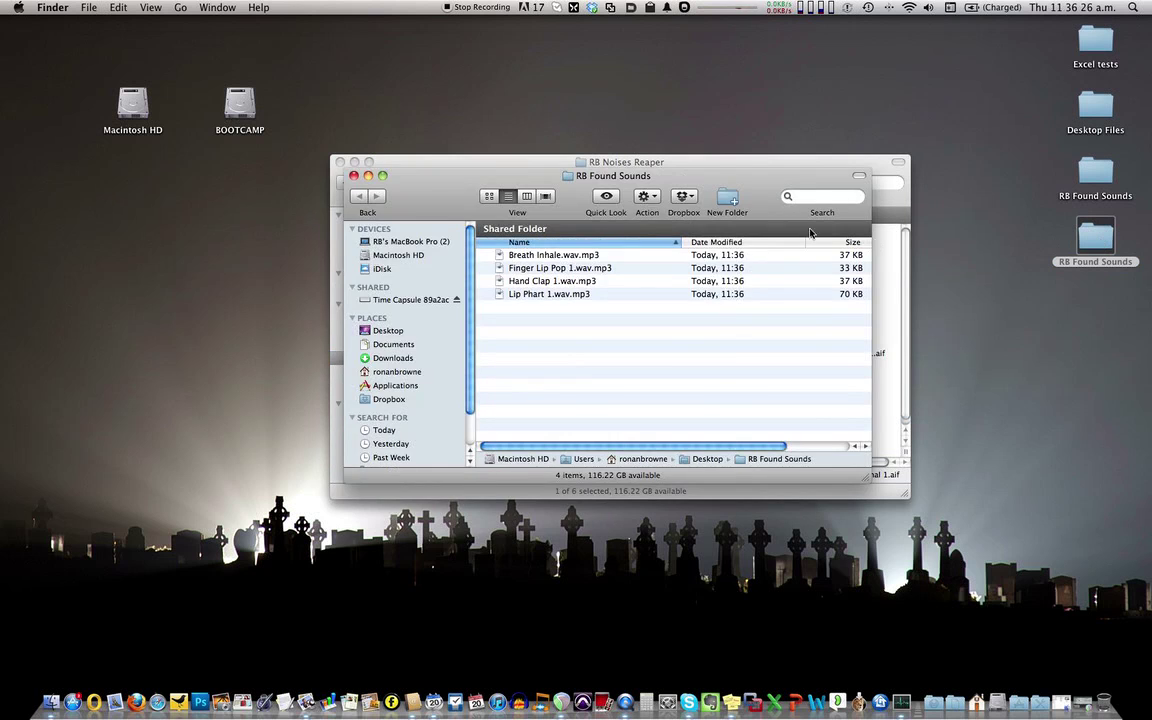
pyautogui.moveTo(731, 210); pyautogui.dragTo(760, 334)
pyautogui.moveTo(538, 305); pyautogui.dragTo(575, 401)
# Step: Rename the folder to RB Found Sounds Edited and move it into RB Noises Reaper
pyautogui.click(1098, 264)
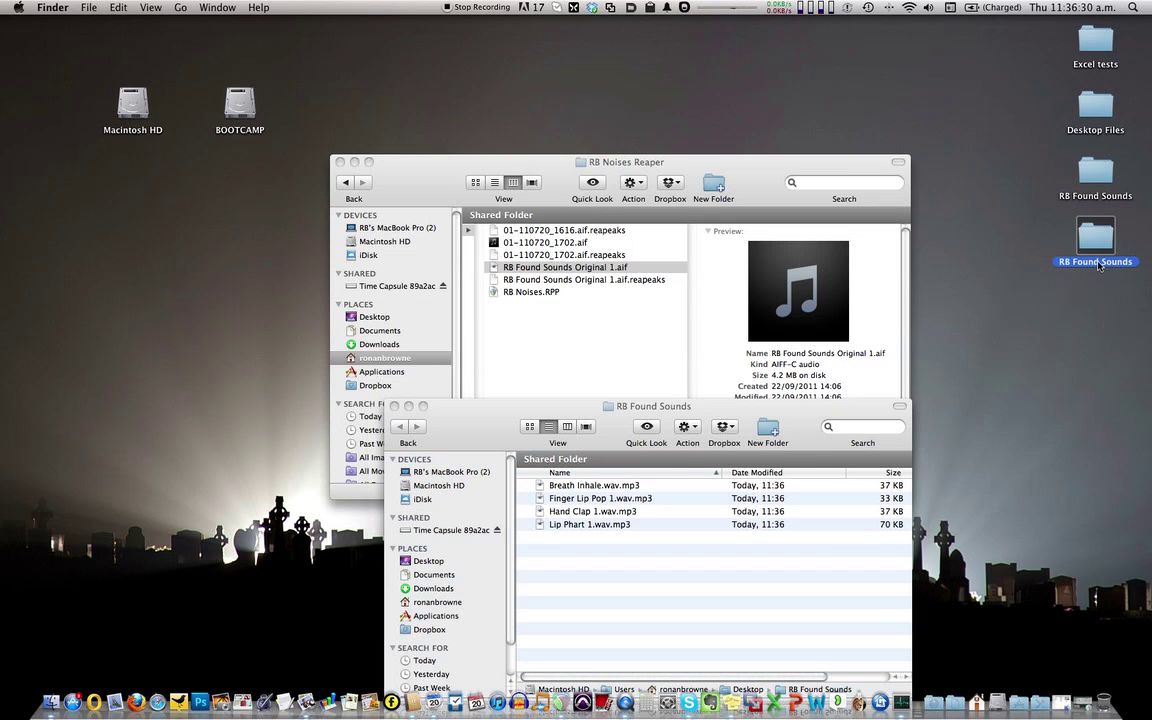
pyautogui.press('Return')
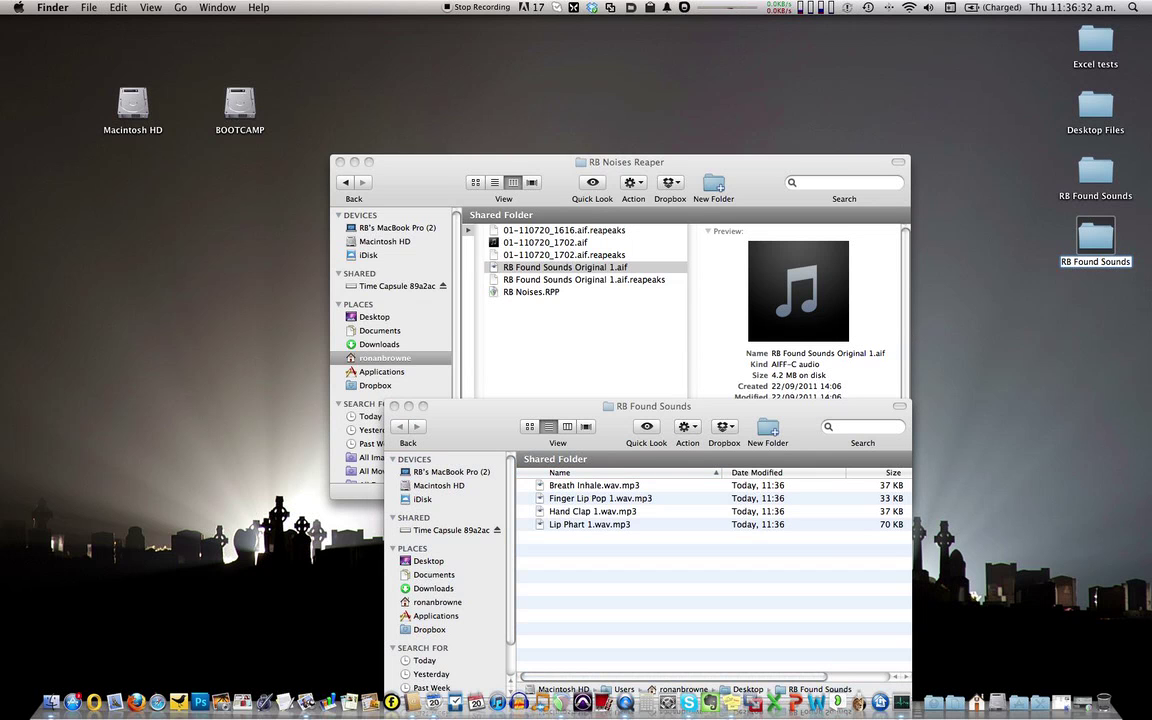
pyautogui.write('Edit')
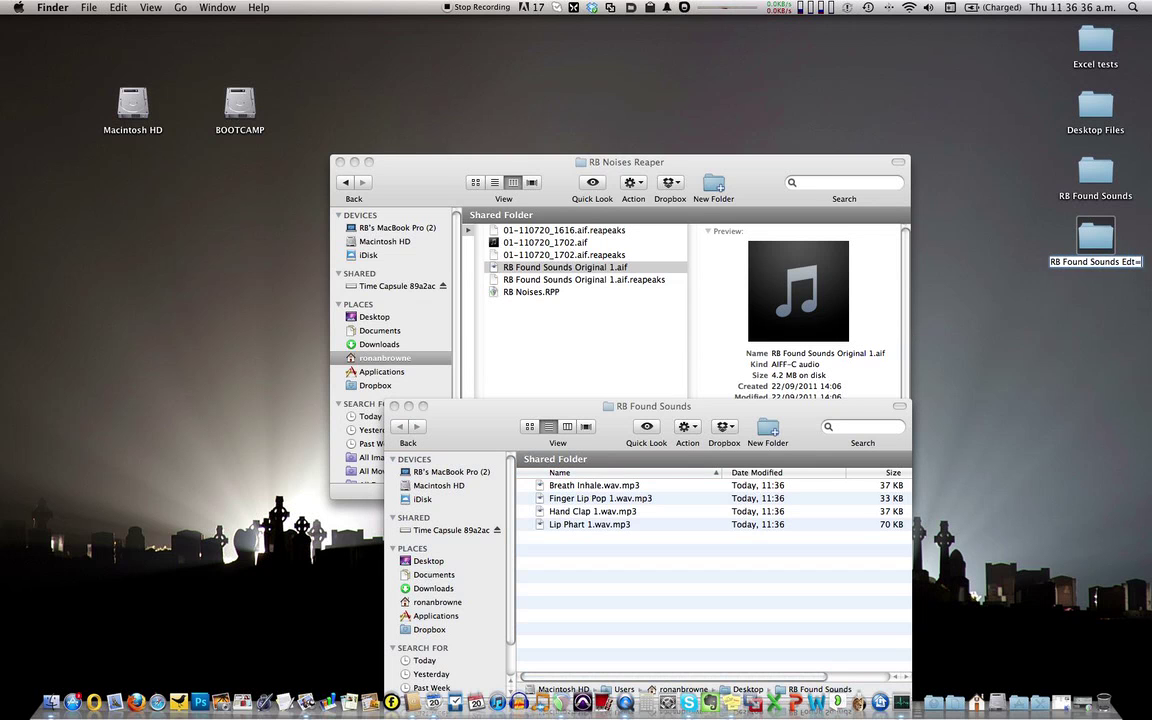
pyautogui.press('BackSpace')
pyautogui.write('ited')
pyautogui.press('Return')
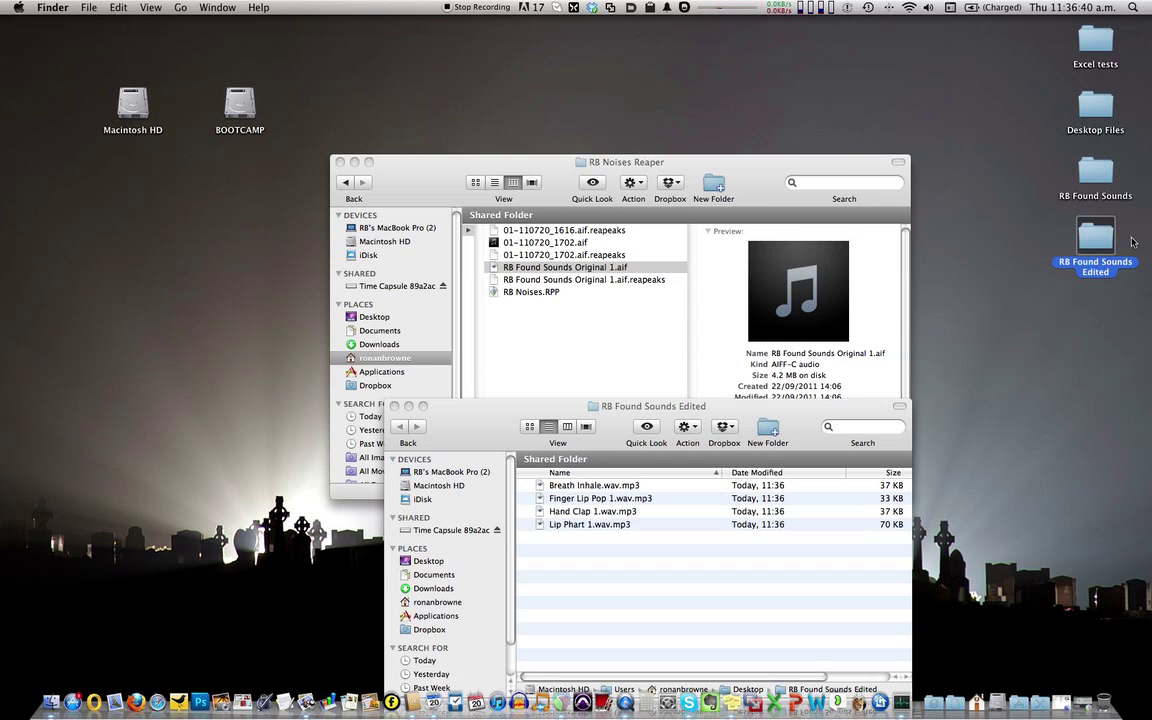
pyautogui.moveTo(1095, 240); pyautogui.dragTo(548, 350)
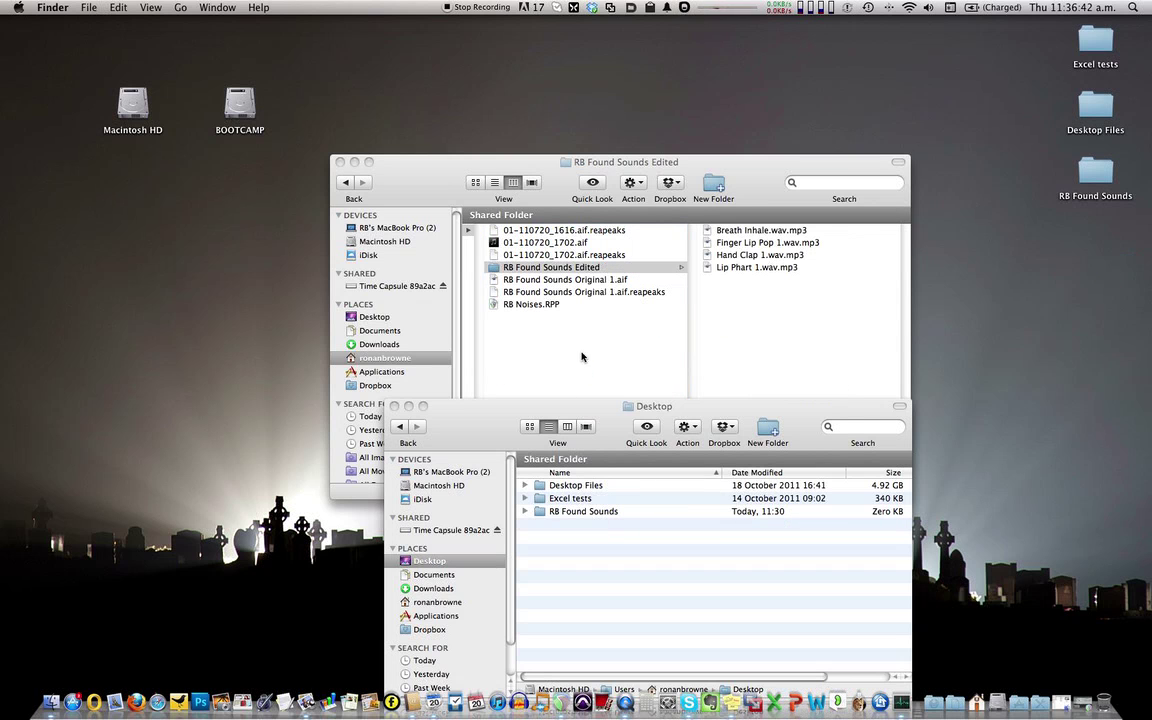
# Step: Quick Look the Breath Inhale, Finger Lip Pop and Hand Clap MP3s
pyautogui.moveTo(473, 425); pyautogui.dragTo(419, 192)
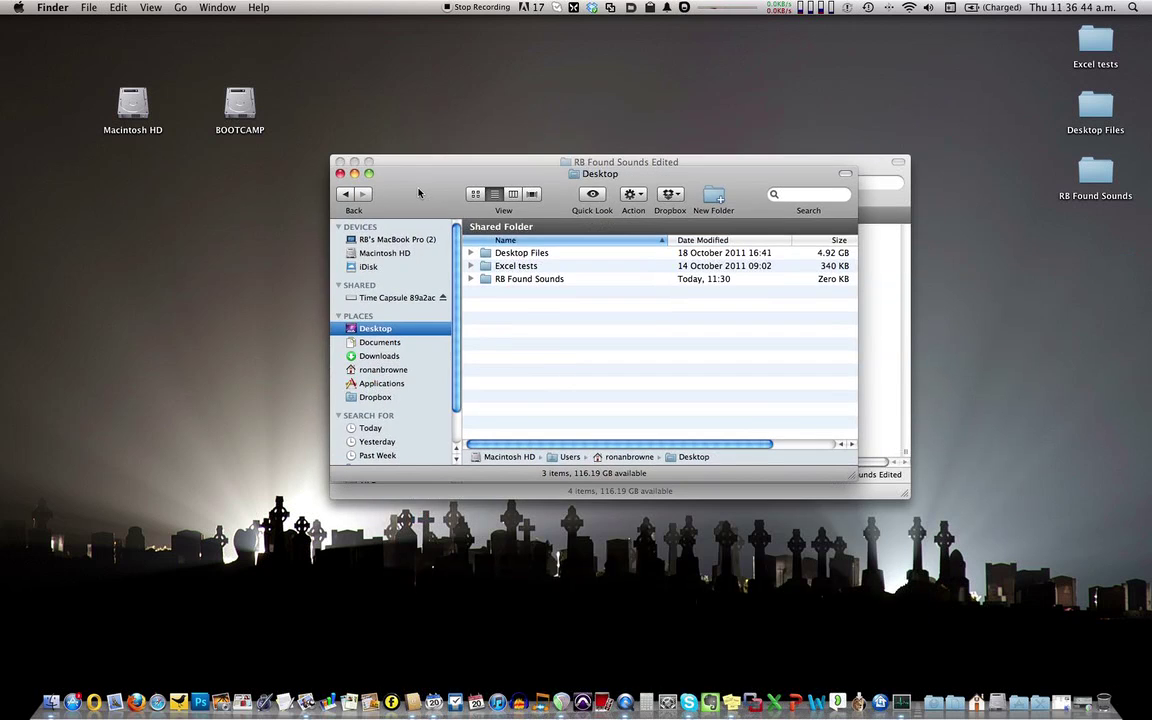
pyautogui.click(340, 174)
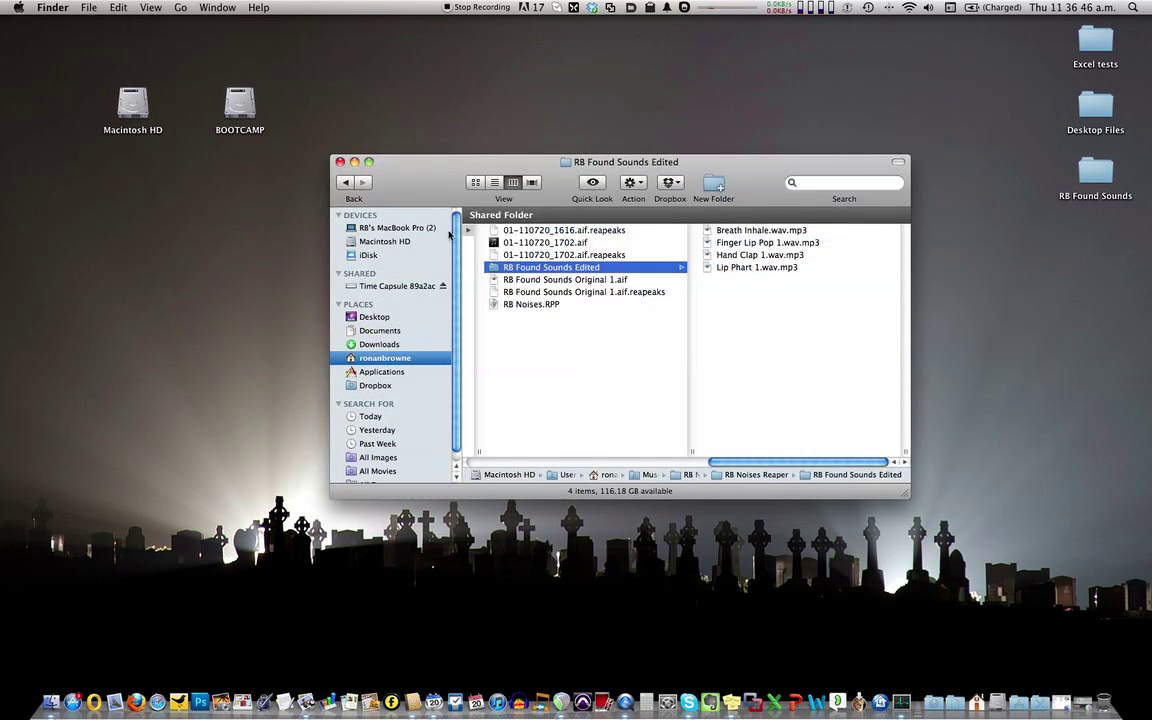
pyautogui.click(751, 231)
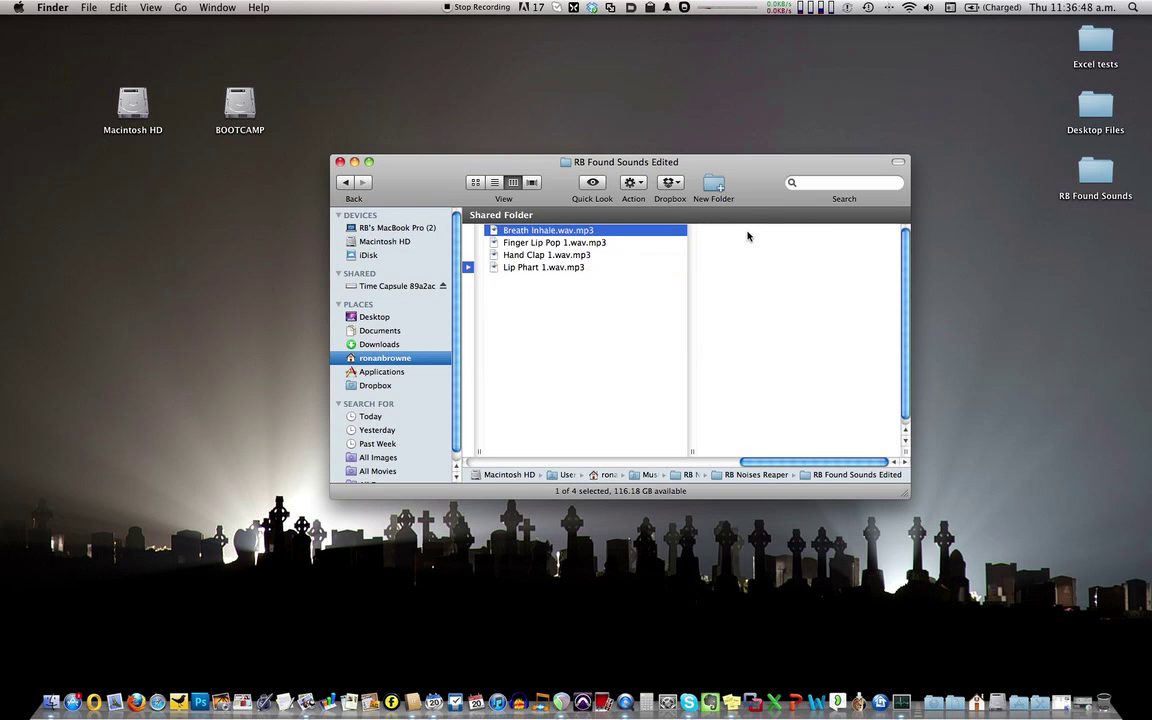
pyautogui.press('space')
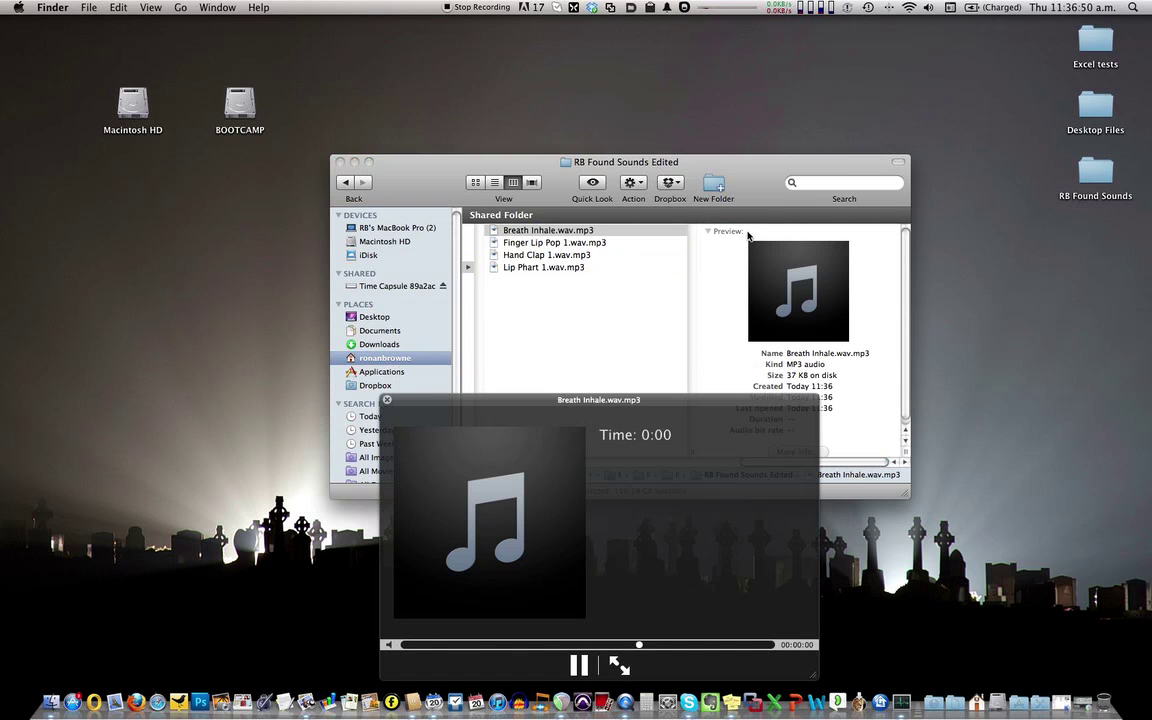
pyautogui.click(466, 222)
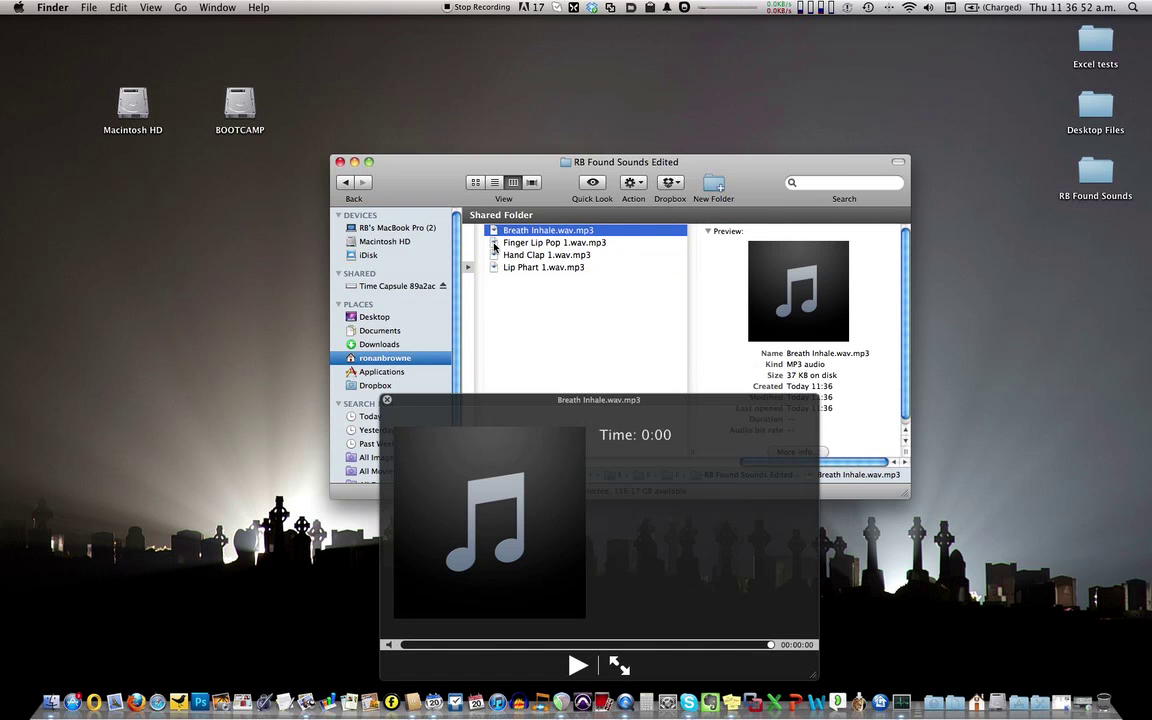
pyautogui.click(495, 244)
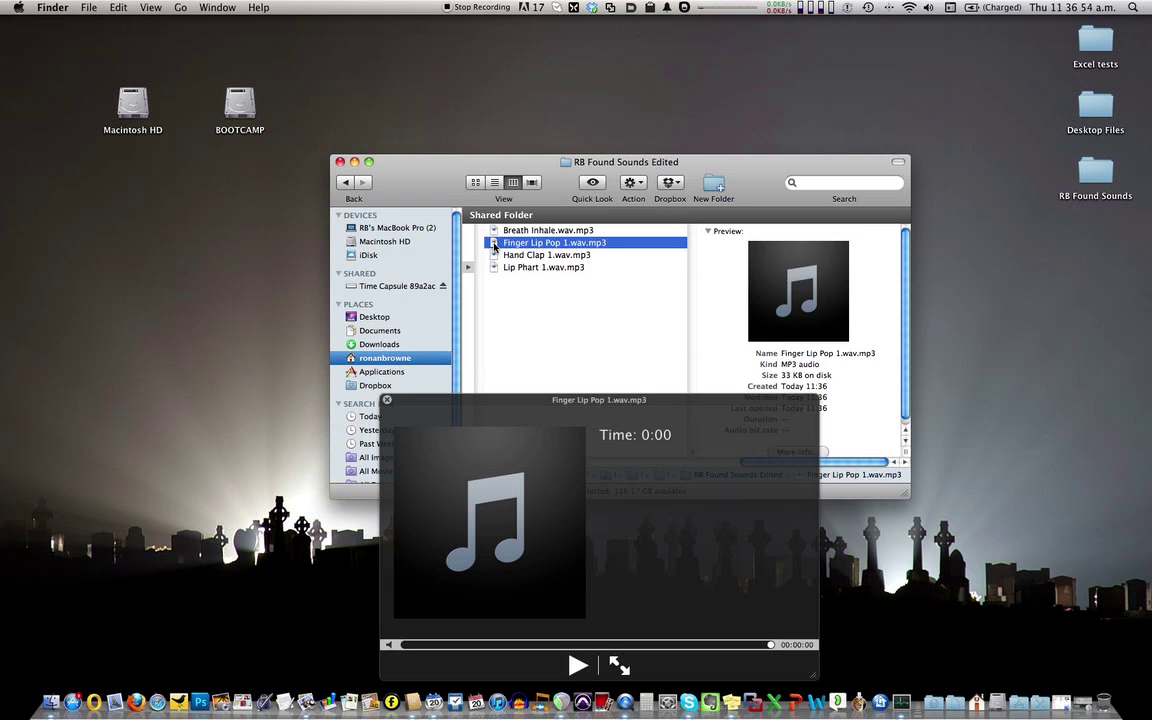
pyautogui.press('Down')
pyautogui.press('Down')
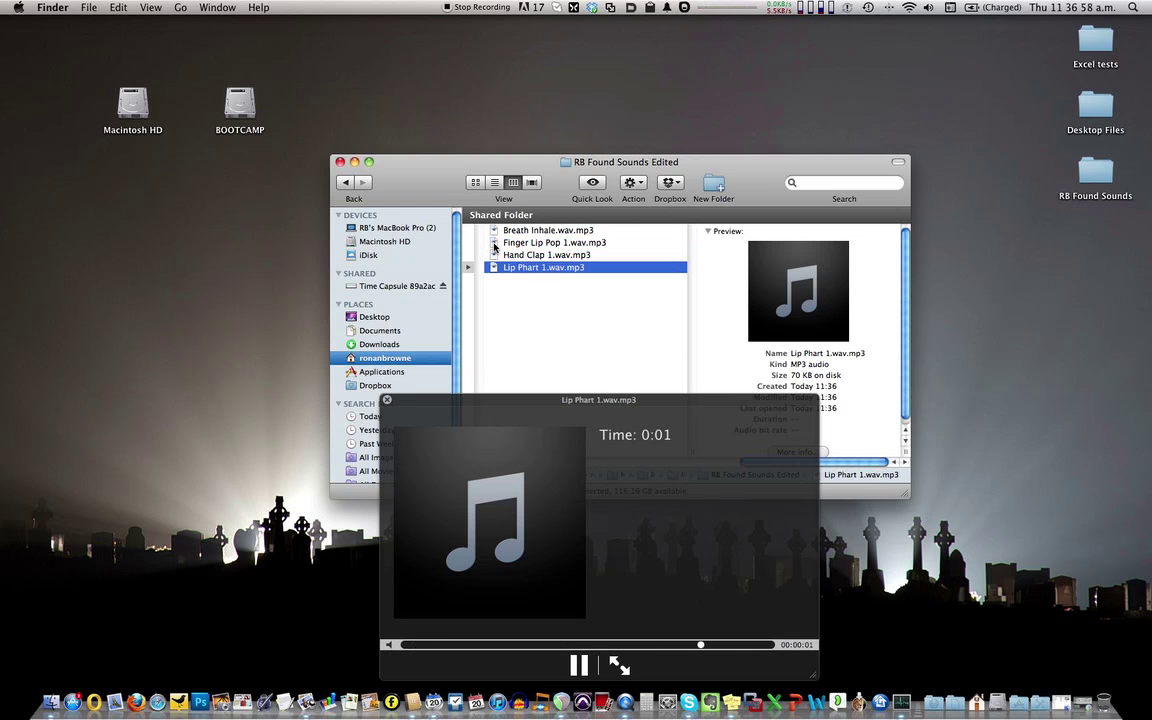
pyautogui.press('space')
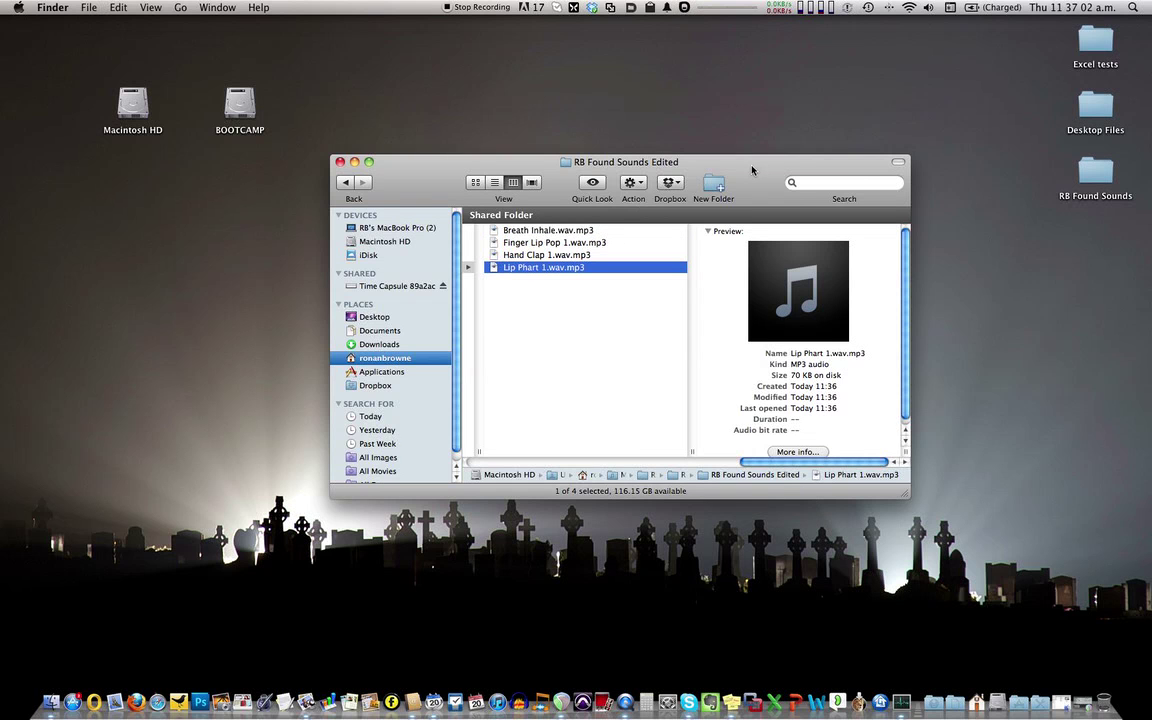
# Step: Back in RB Noises Reaper, inspect the recordings and RB Noises.RPP, then return to REAPER
pyautogui.moveTo(752, 170); pyautogui.dragTo(732, 66)
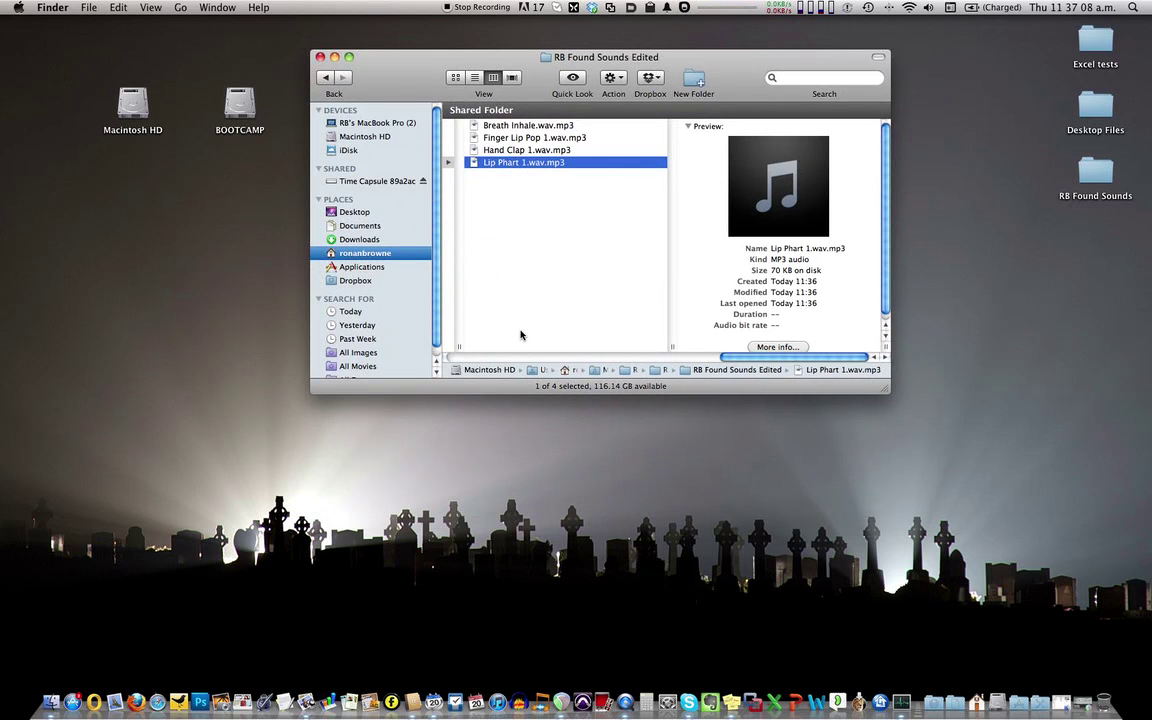
pyautogui.hscroll(-5, 537, 244)
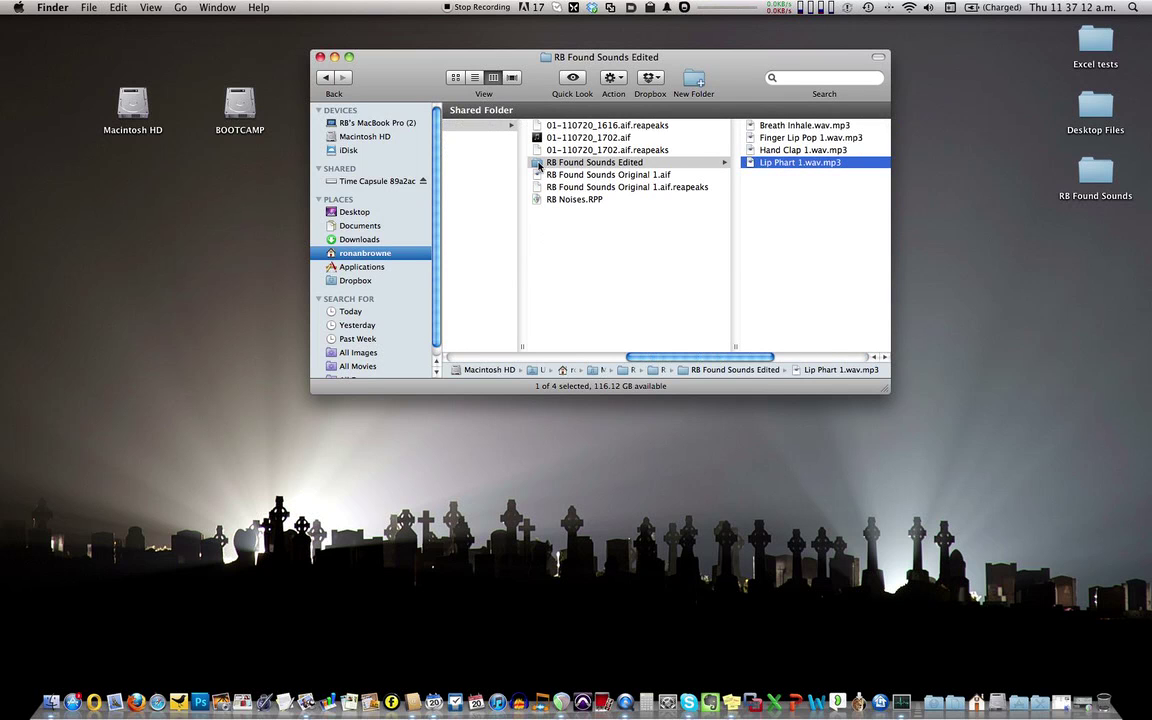
pyautogui.click(539, 139)
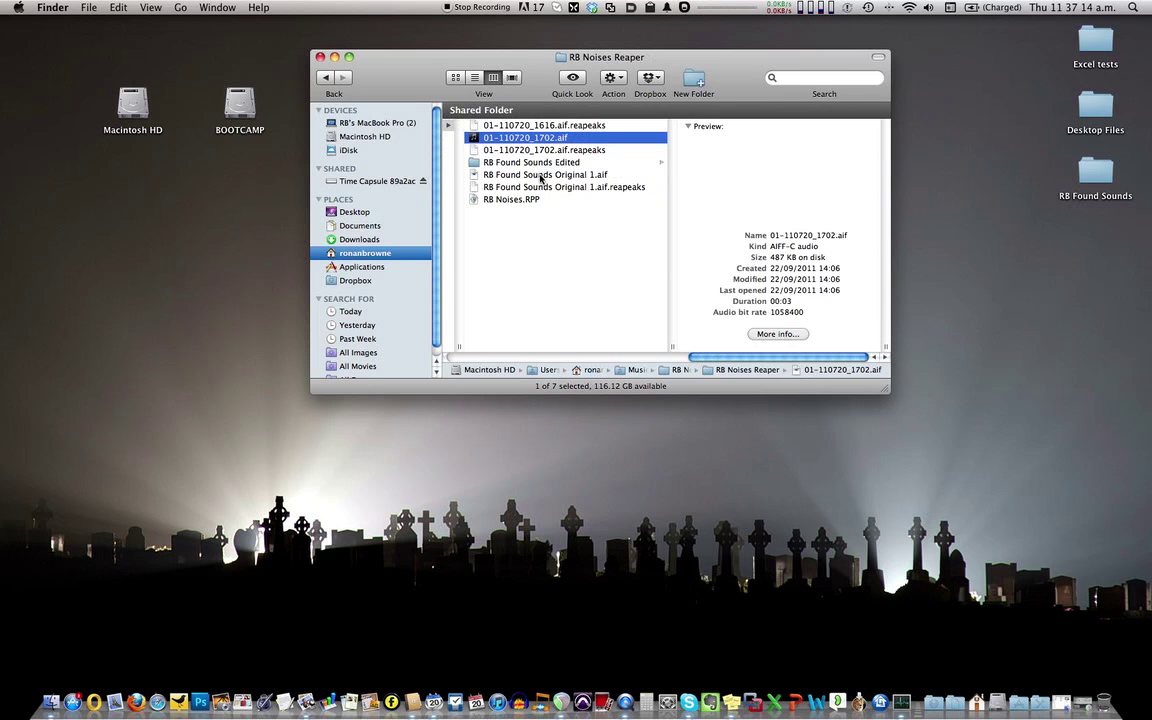
pyautogui.click(508, 176)
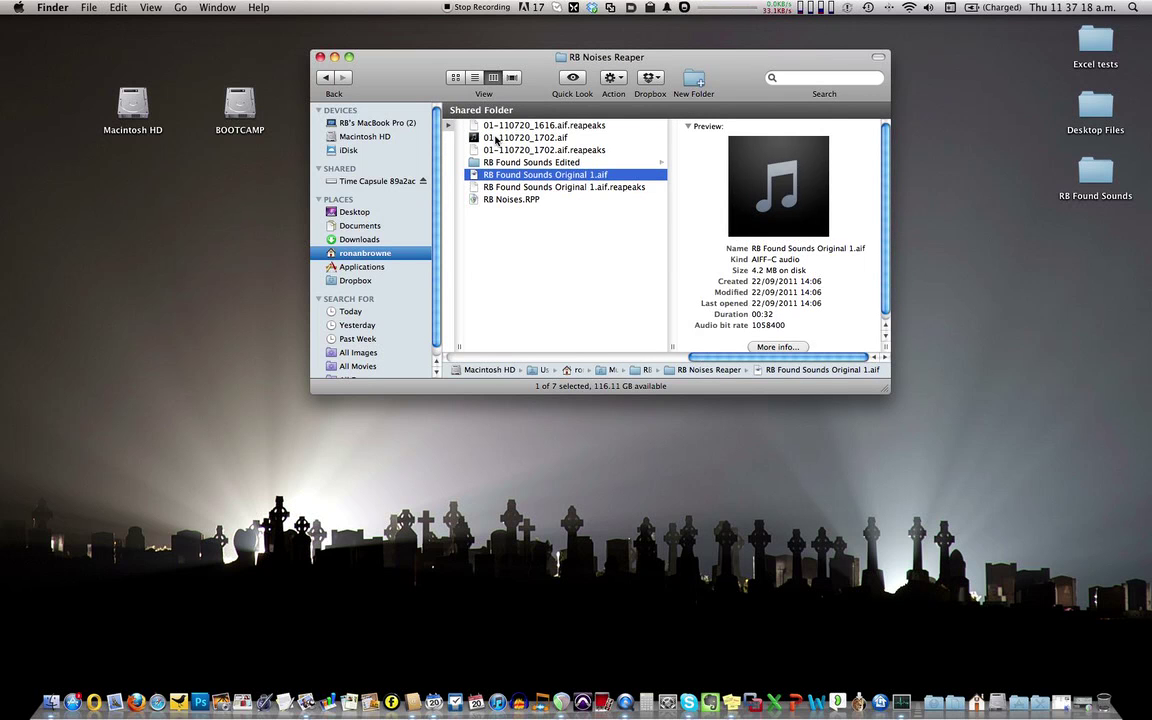
pyautogui.click(510, 138)
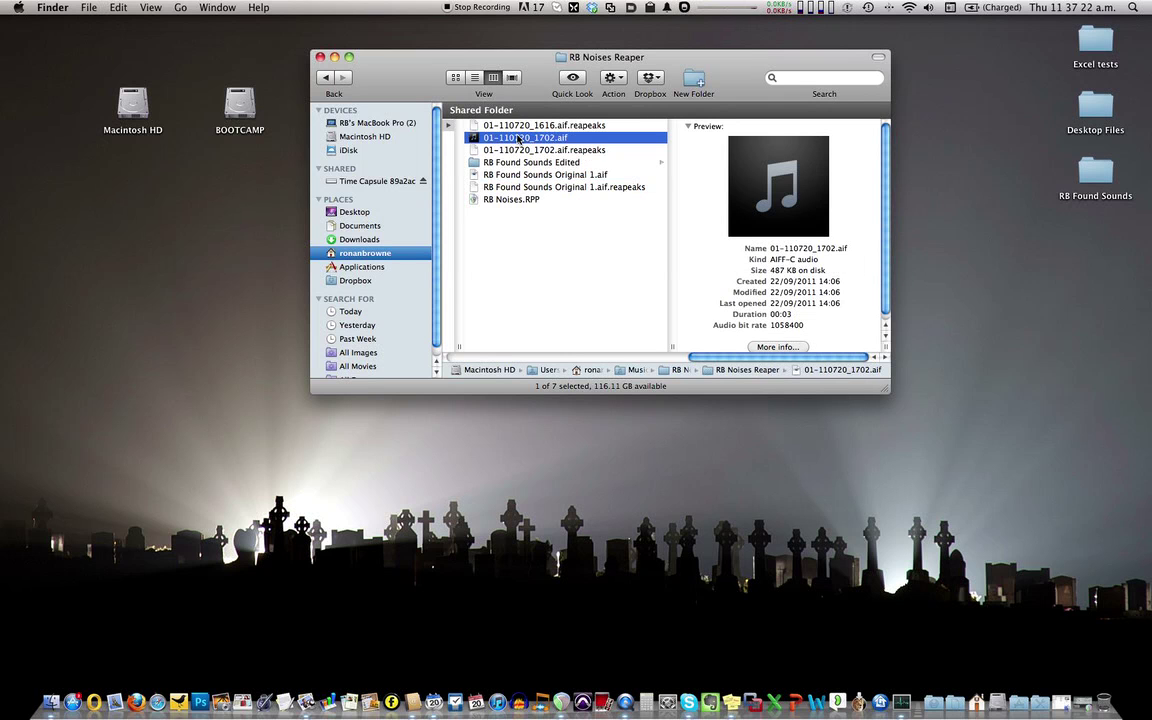
pyautogui.click(494, 201)
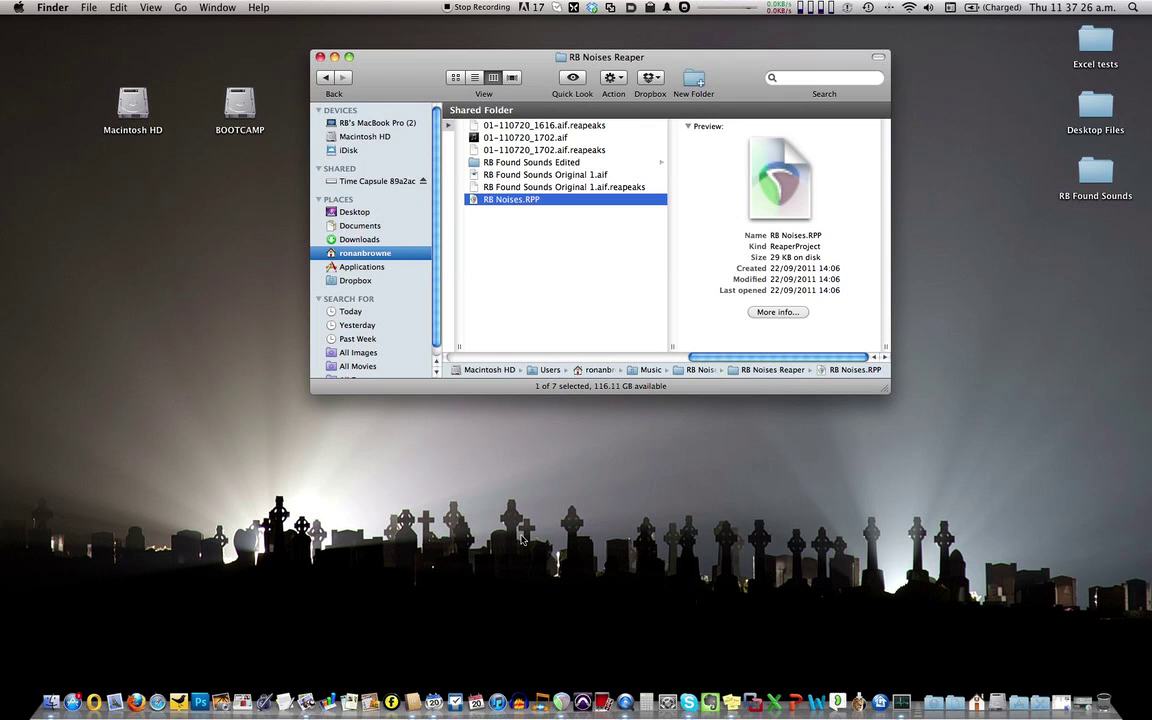
pyautogui.click(561, 702)
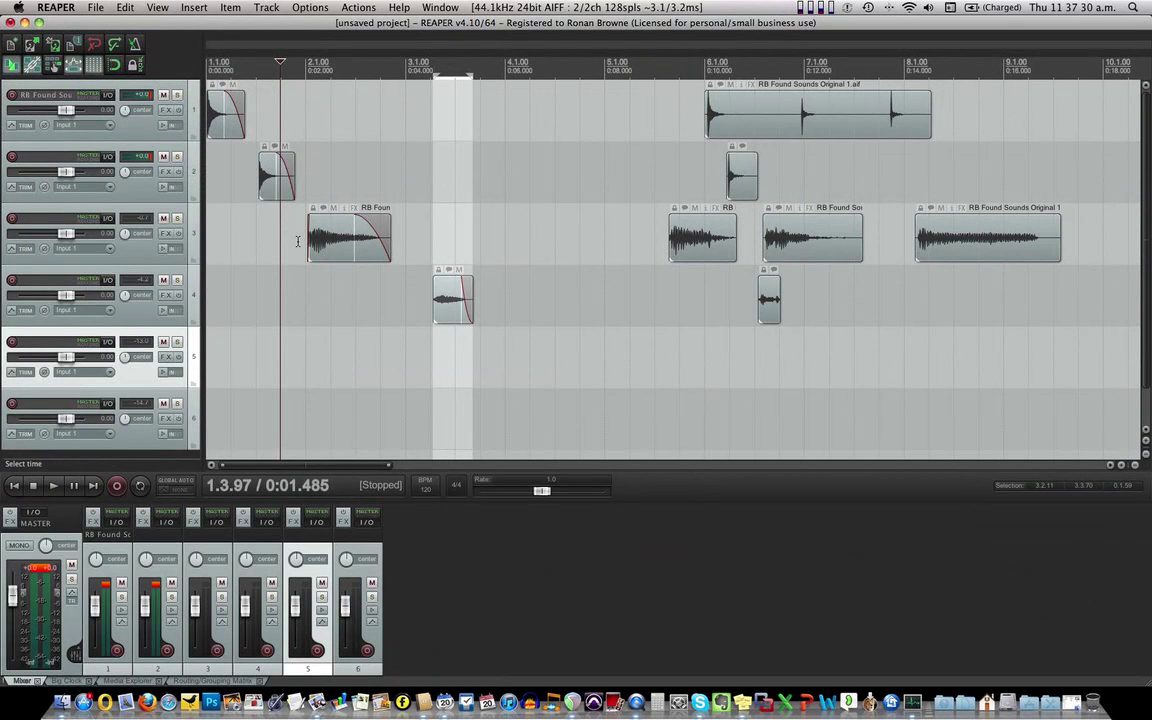
# Step: Choose Save project as… from REAPER's File menu
pyautogui.click(96, 8)
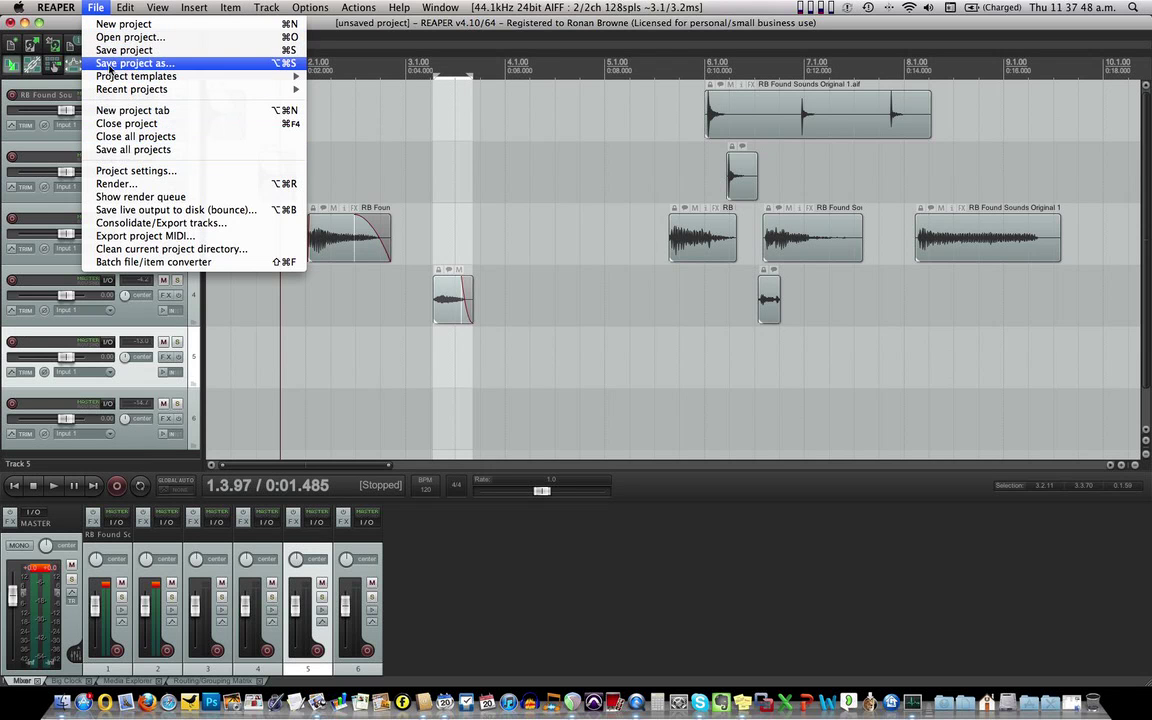
pyautogui.click(113, 66)
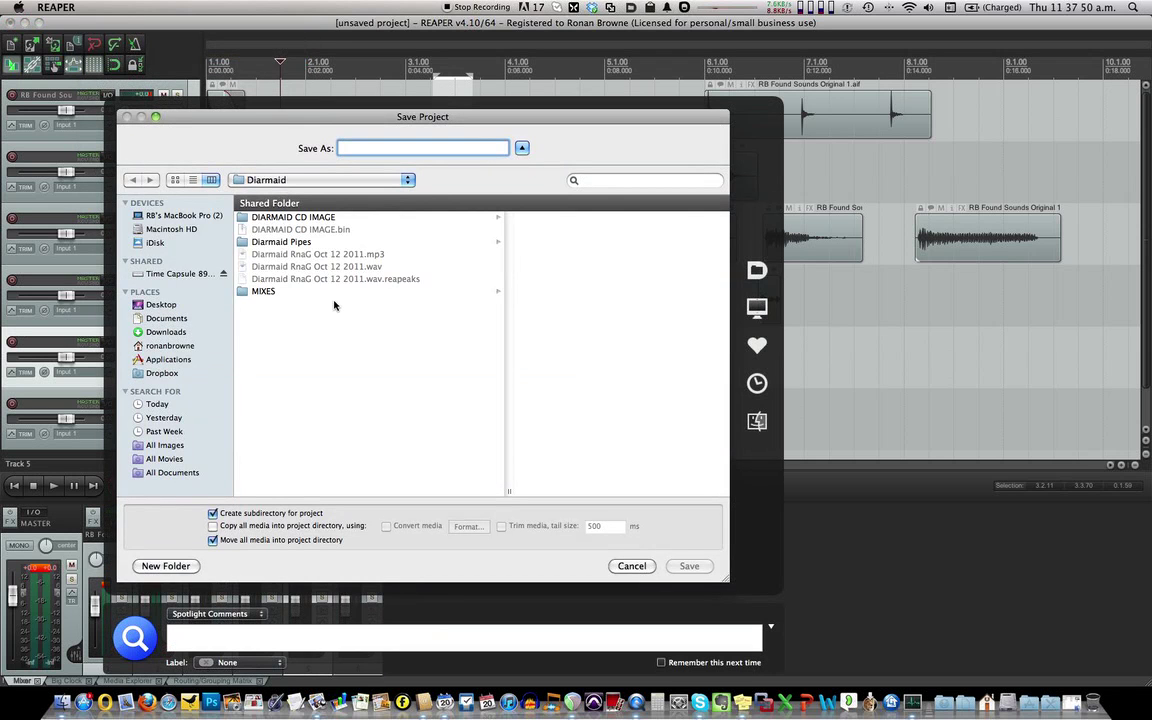
# Step: Save the project as 'Ass 1 Found Sounds' on the Desktop, copying all media into the project directory
pyautogui.click(158, 304)
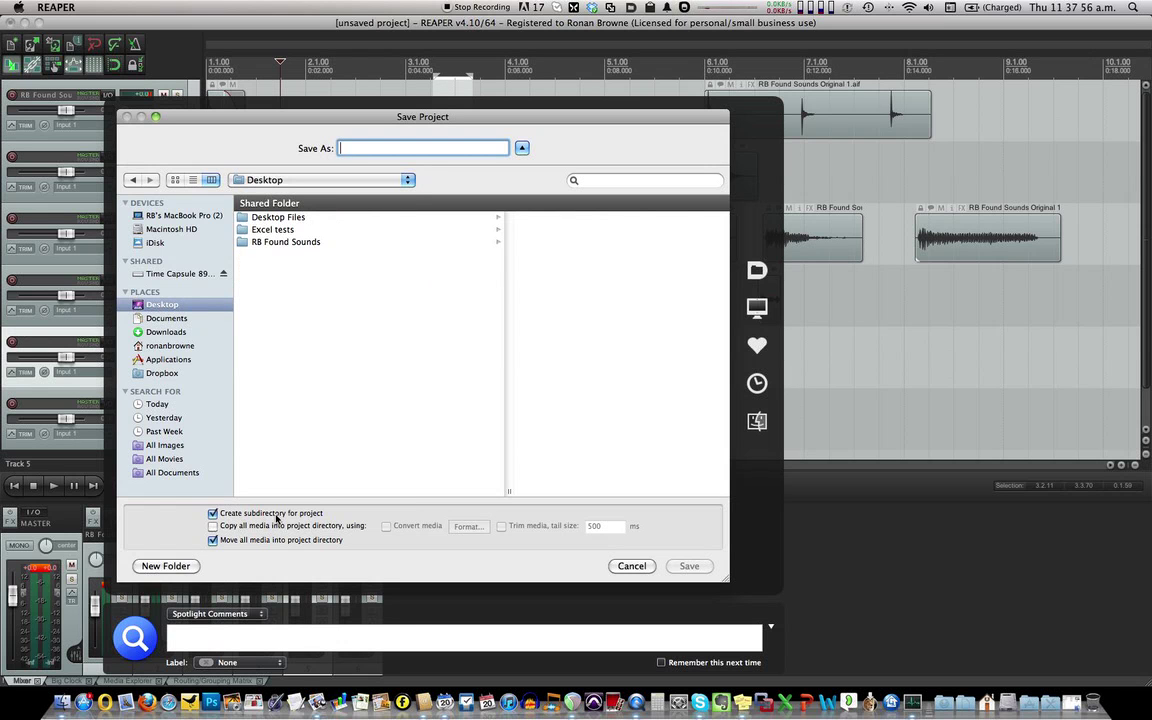
pyautogui.click(212, 525)
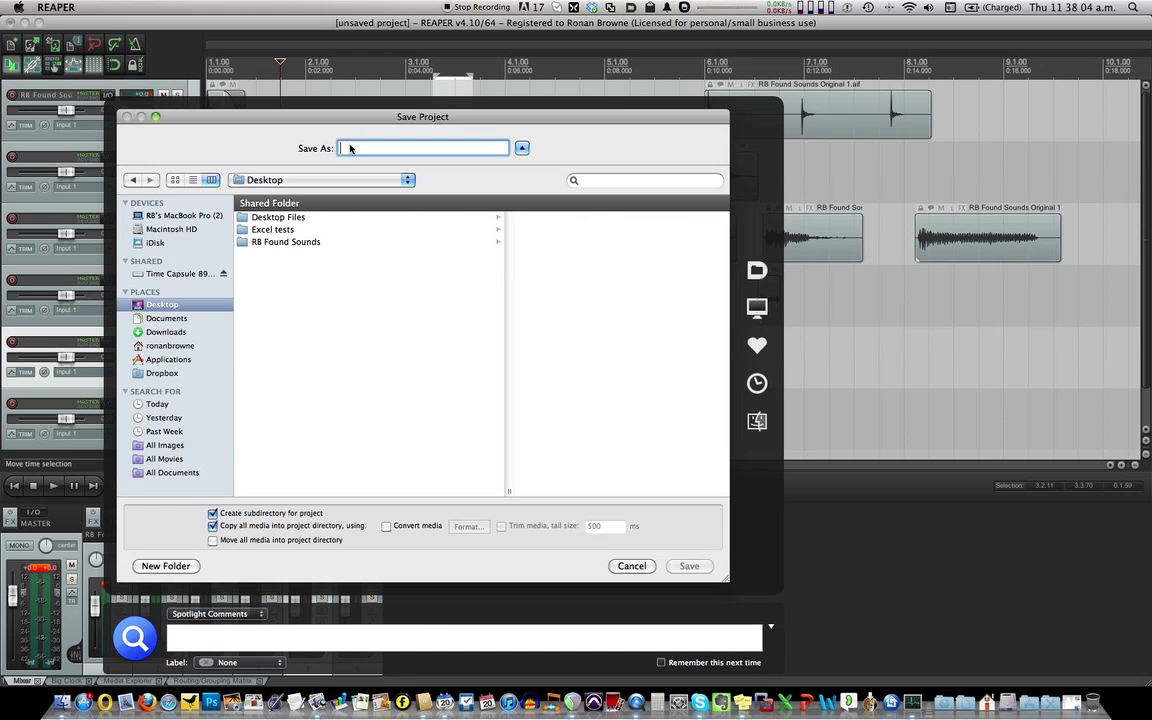
pyautogui.write('Ass ')
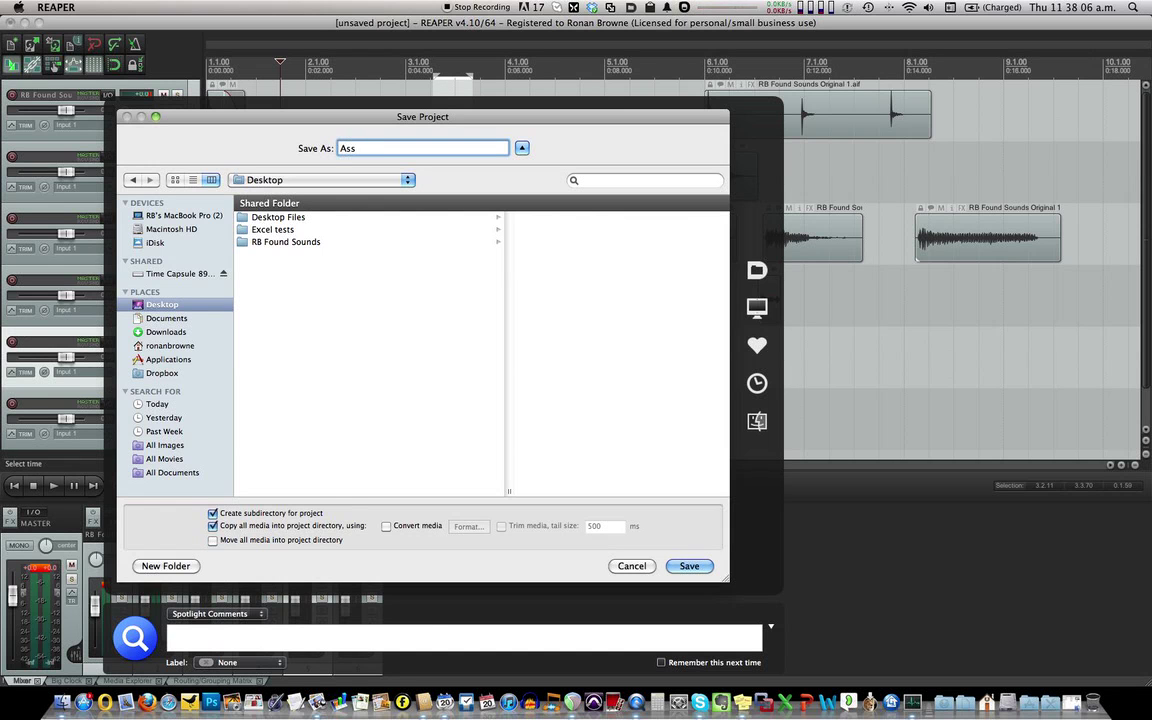
pyautogui.write('1 Found Sounds')
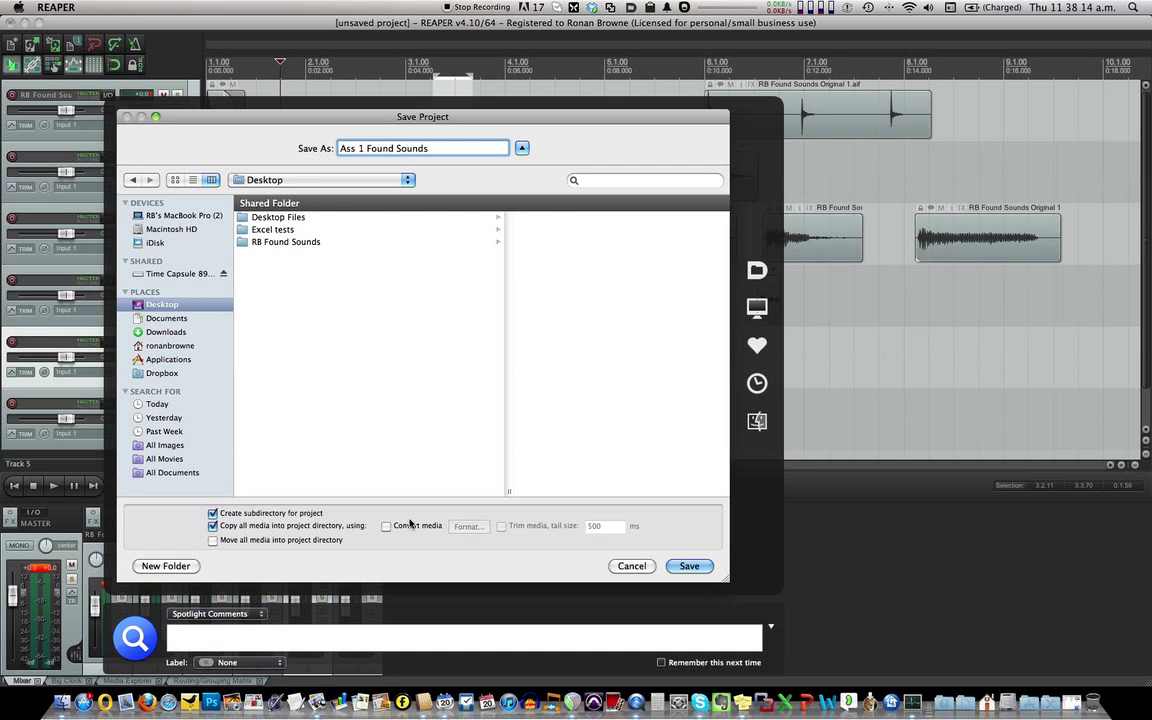
pyautogui.click(689, 566)
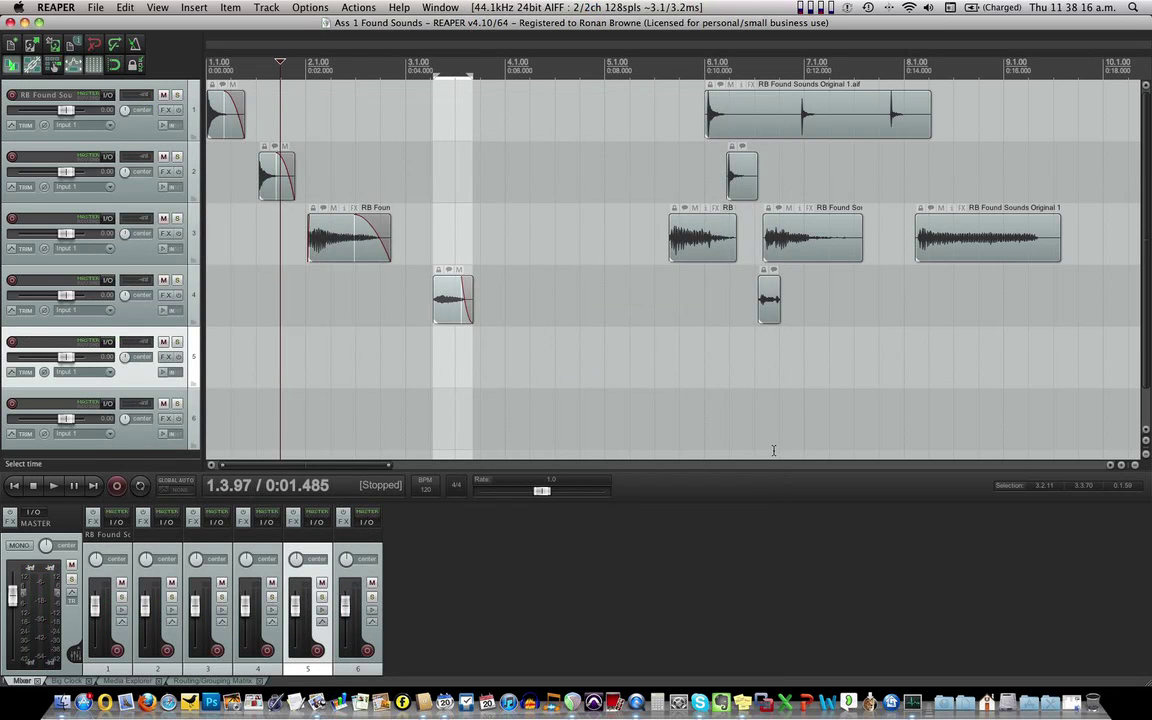
# Step: Open the new Ass 1 Found Sounds Desktop folder and inspect the copied RB Found Sounds Original 1.aif
pyautogui.click(25, 22)
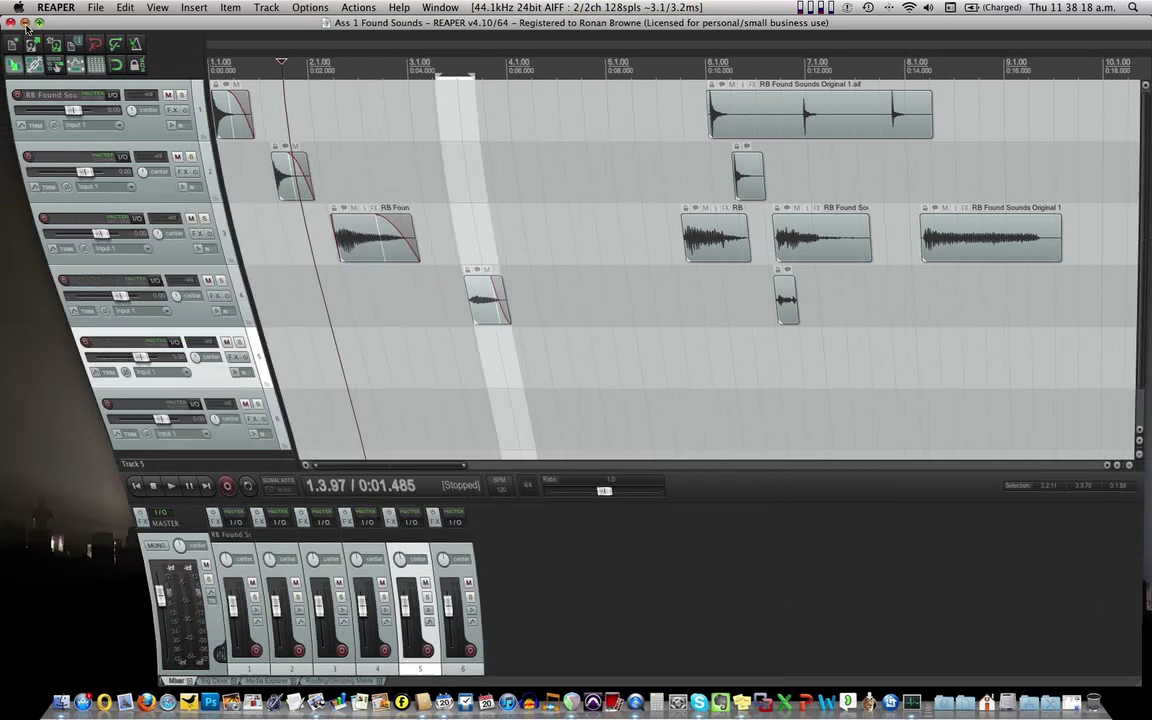
pyautogui.doubleClick(1106, 237)
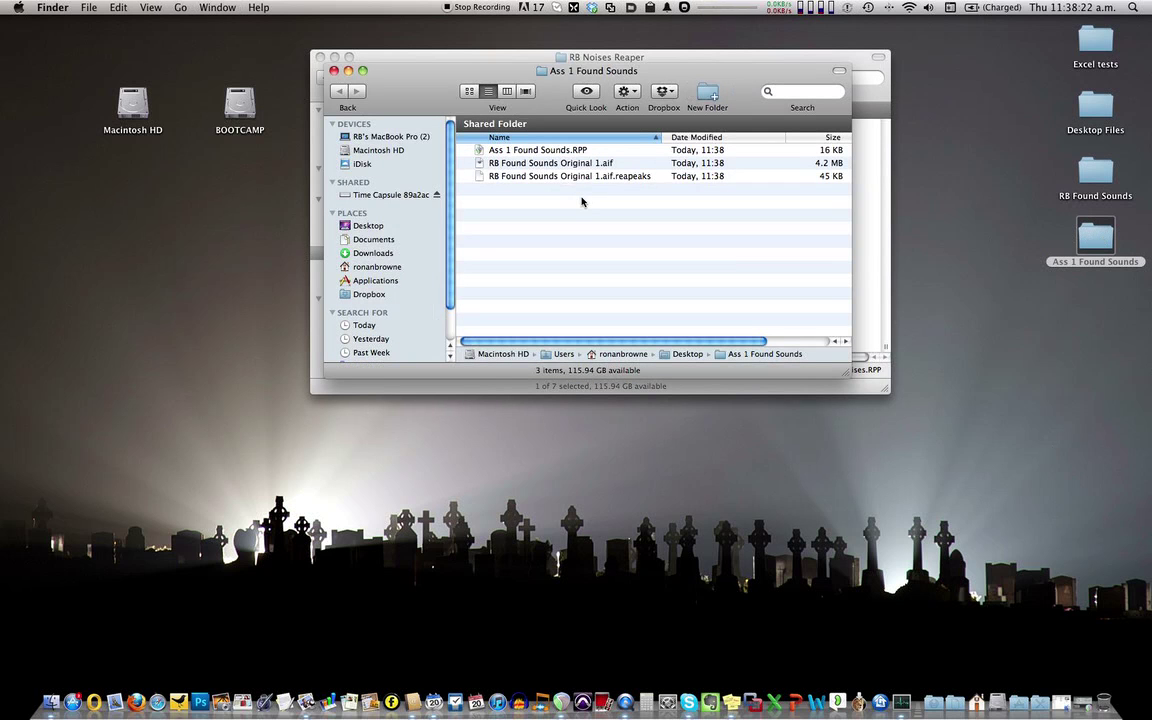
pyautogui.click(531, 165)
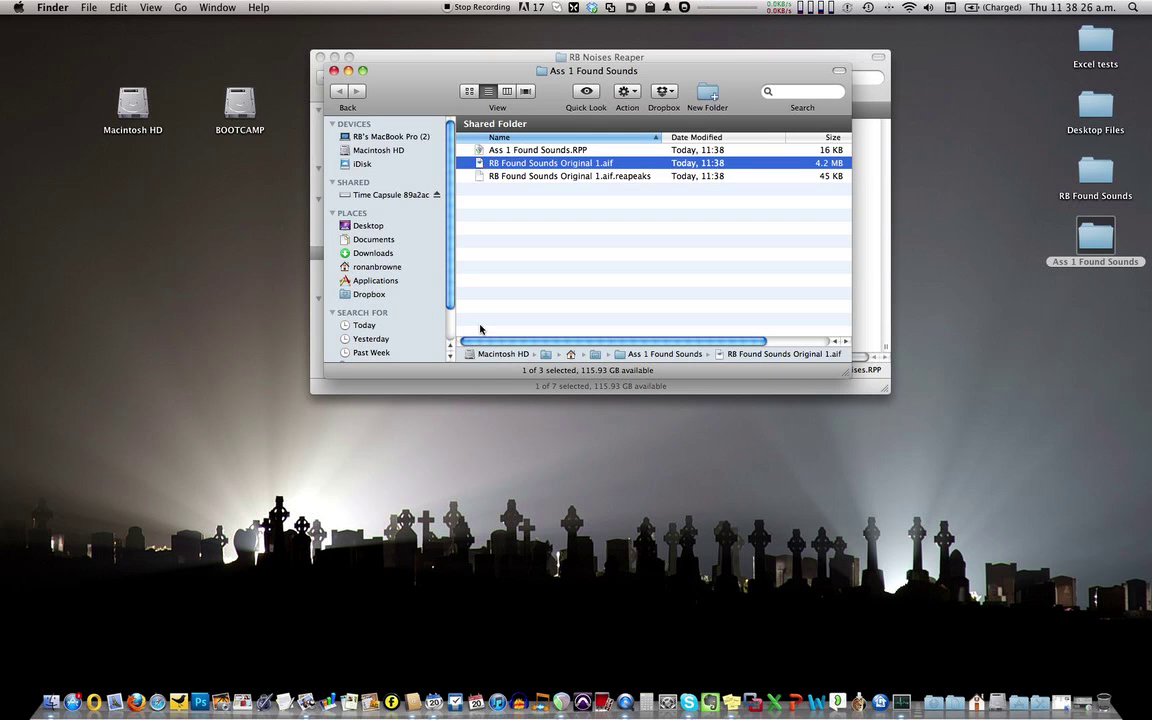
# Step: Close the REAPER project, then reopen Ass 1 Found Sounds.RPP from the folder
pyautogui.click(561, 703)
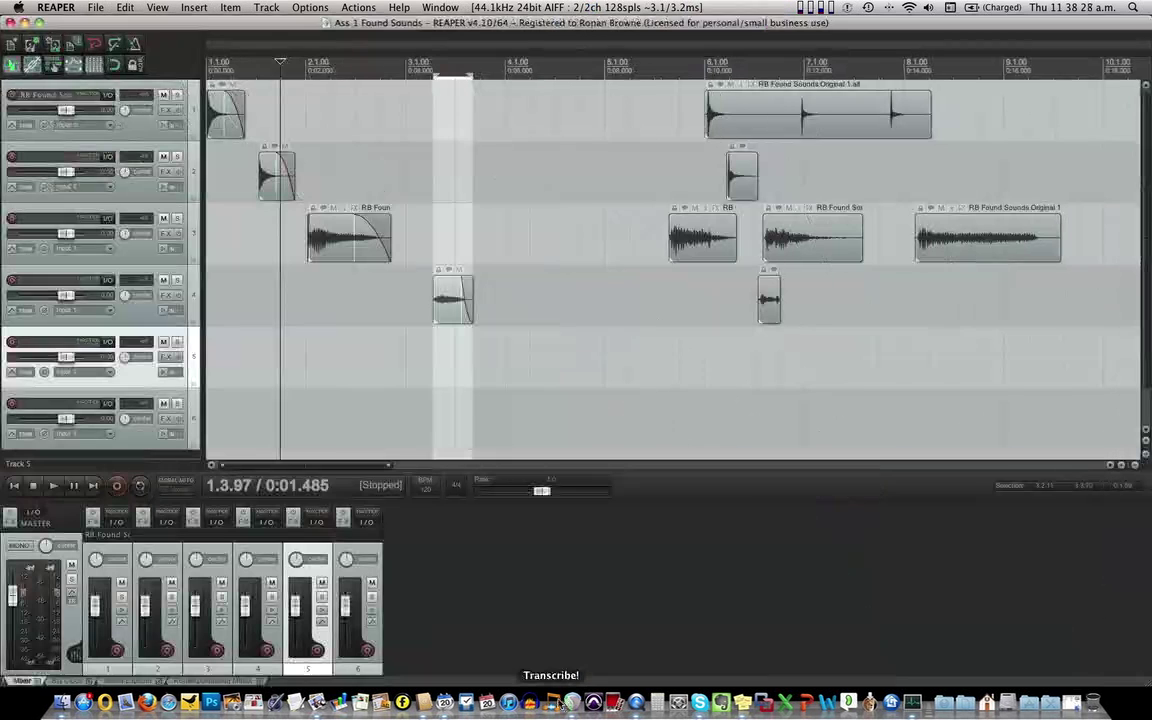
pyautogui.click(11, 22)
pyautogui.click(500, 218)
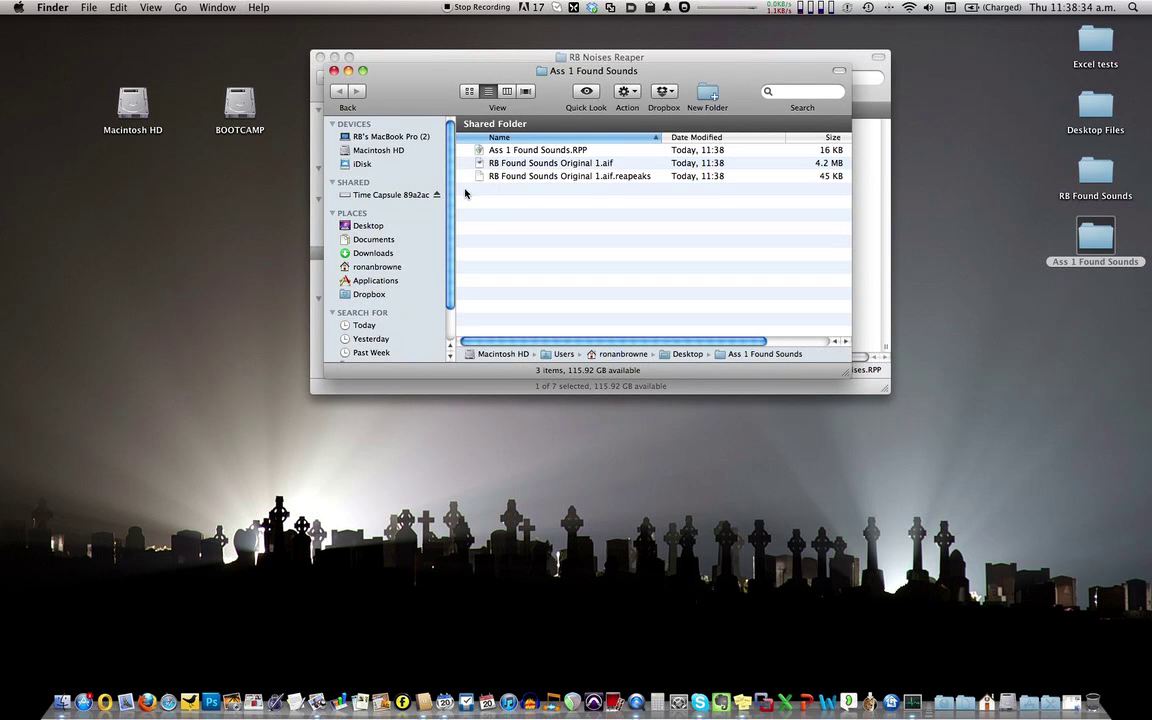
pyautogui.doubleClick(478, 151)
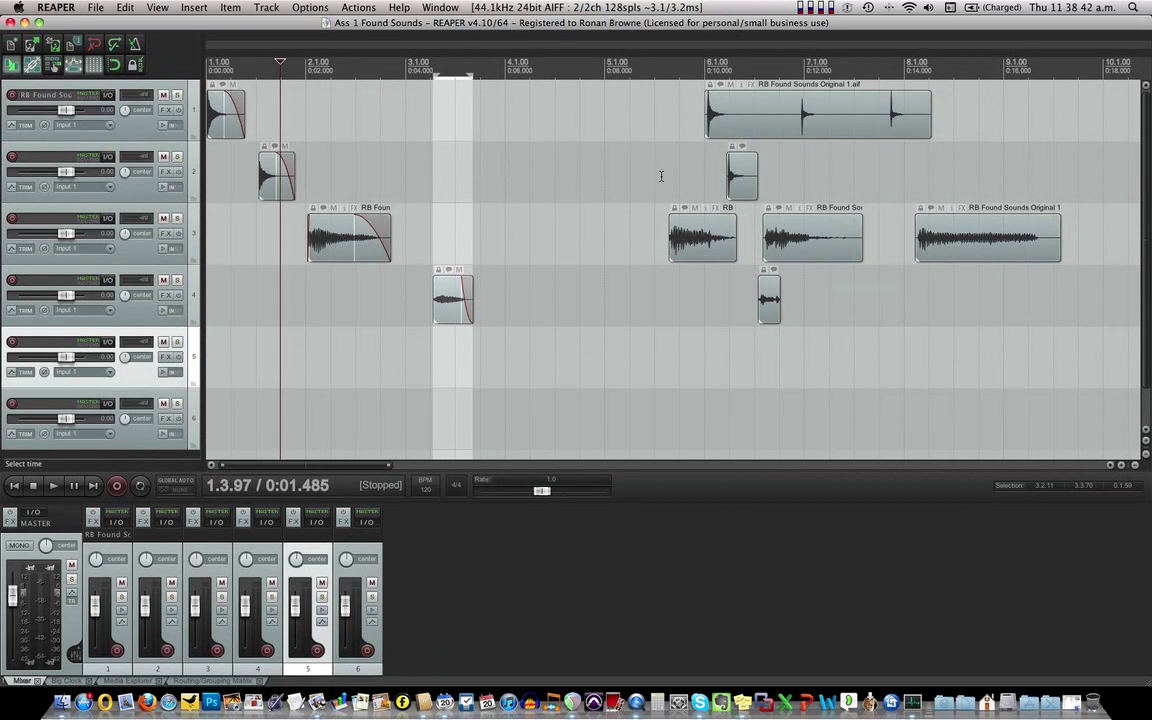
# Step: Close REAPER and copy the RB Found Sounds Edited folder into the Ass 1 Found Sounds folder
pyautogui.click(11, 22)
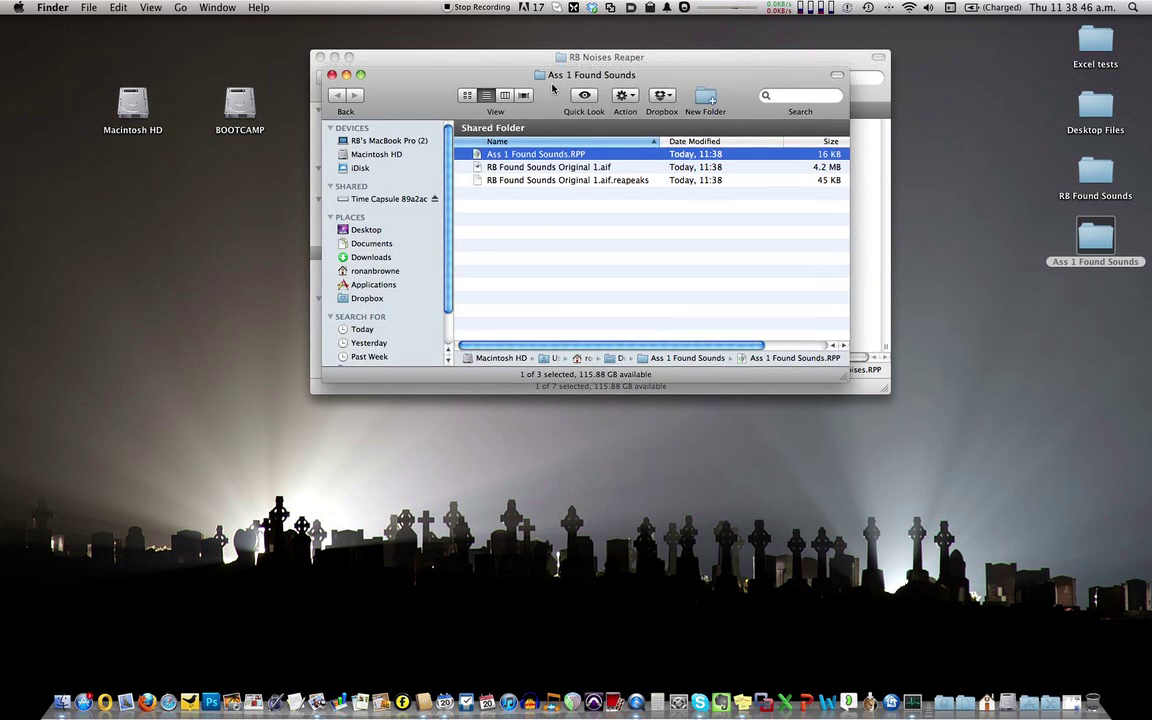
pyautogui.moveTo(554, 83); pyautogui.dragTo(417, 316)
pyautogui.moveTo(557, 333); pyautogui.dragTo(592, 389)
pyautogui.moveTo(672, 62); pyautogui.dragTo(756, 27)
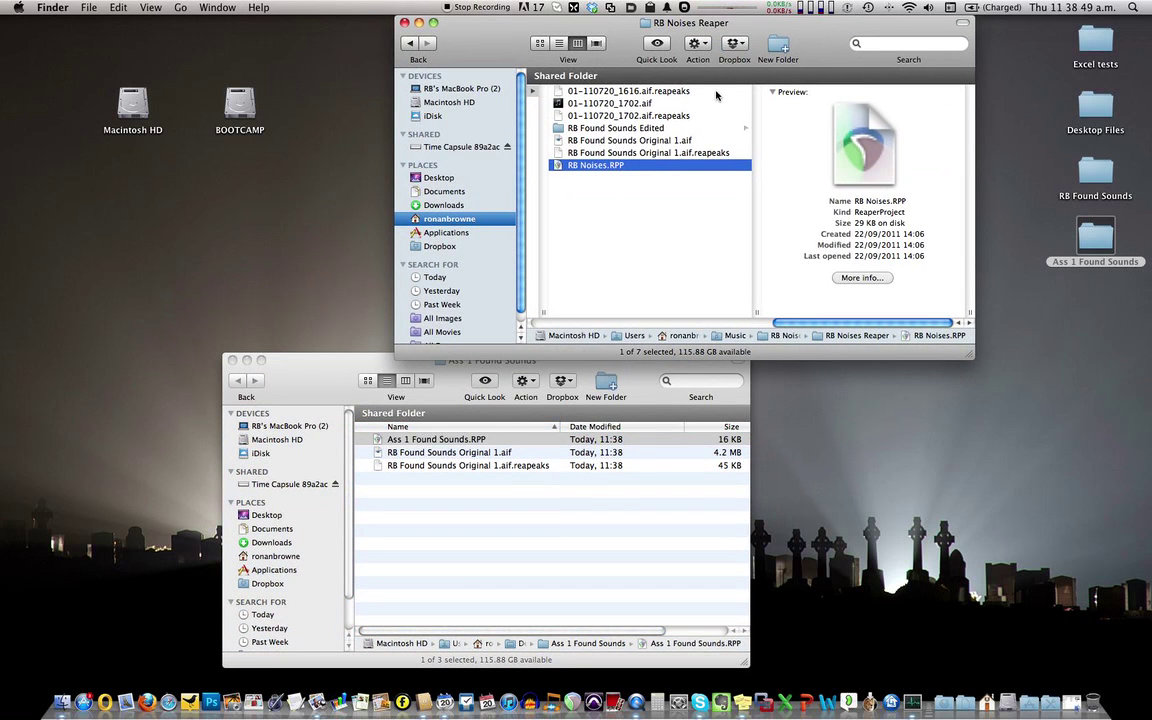
pyautogui.click(600, 129)
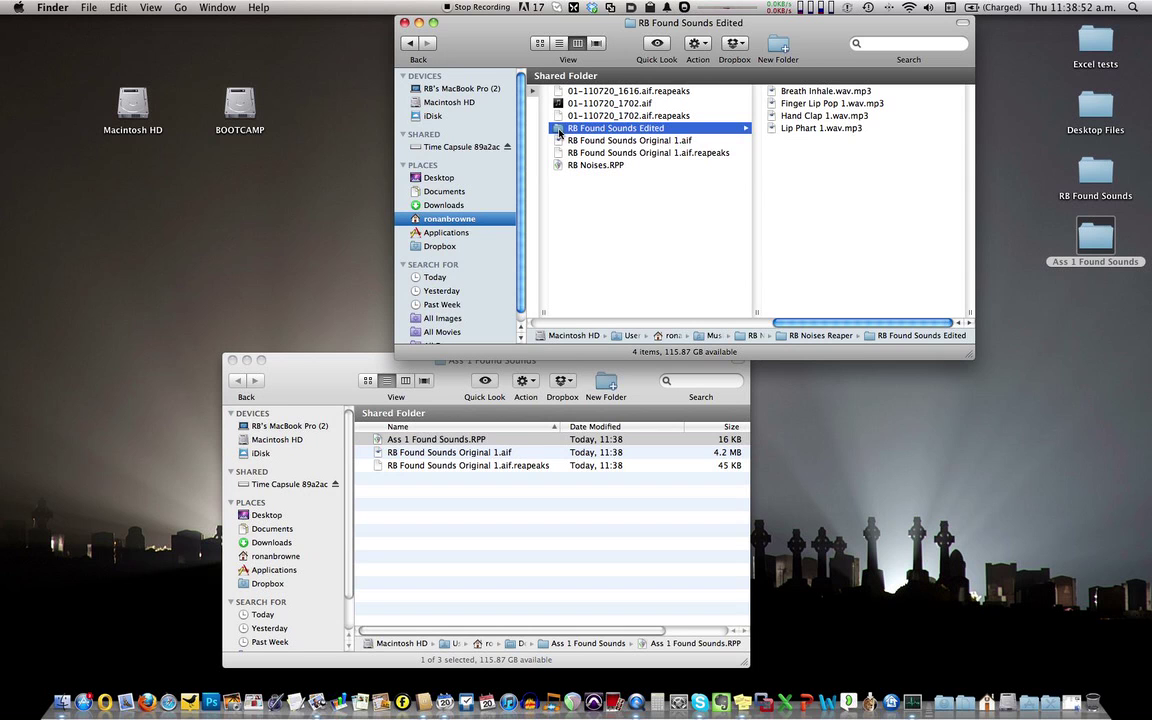
pyautogui.moveTo(558, 132); pyautogui.dragTo(410, 441)
# Step: Review the copied project files, then close the Ass 1 Found Sounds and RB Noises Reaper windows
pyautogui.click(406, 442)
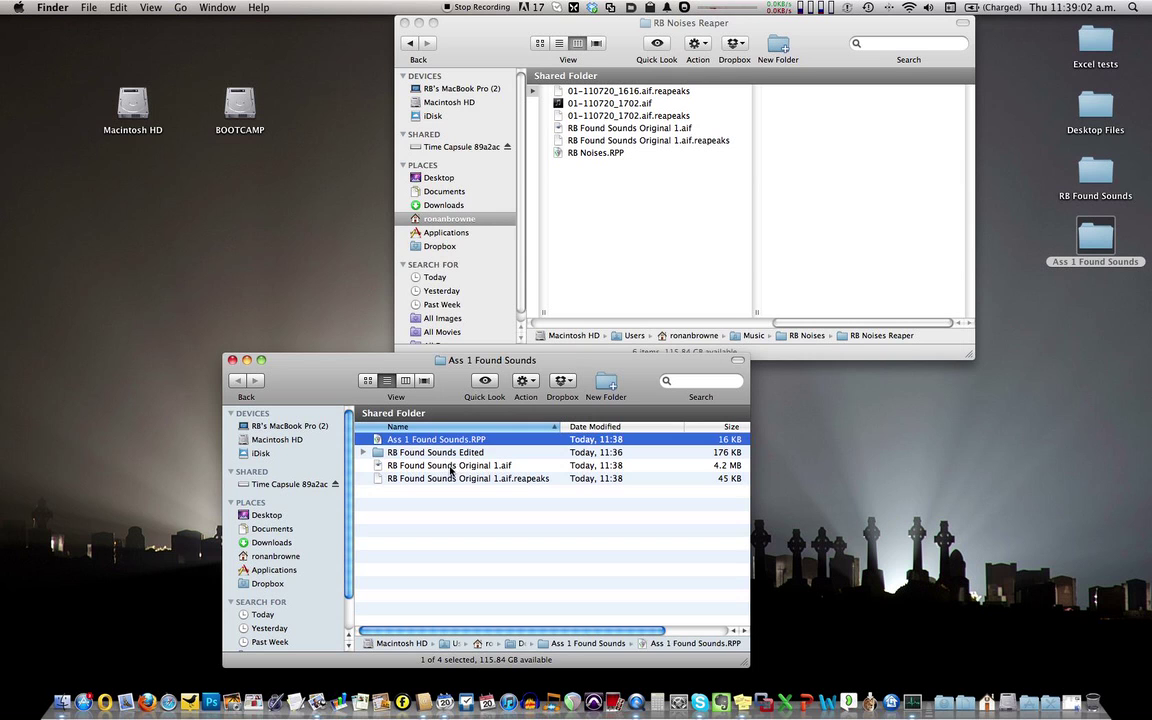
pyautogui.click(413, 468)
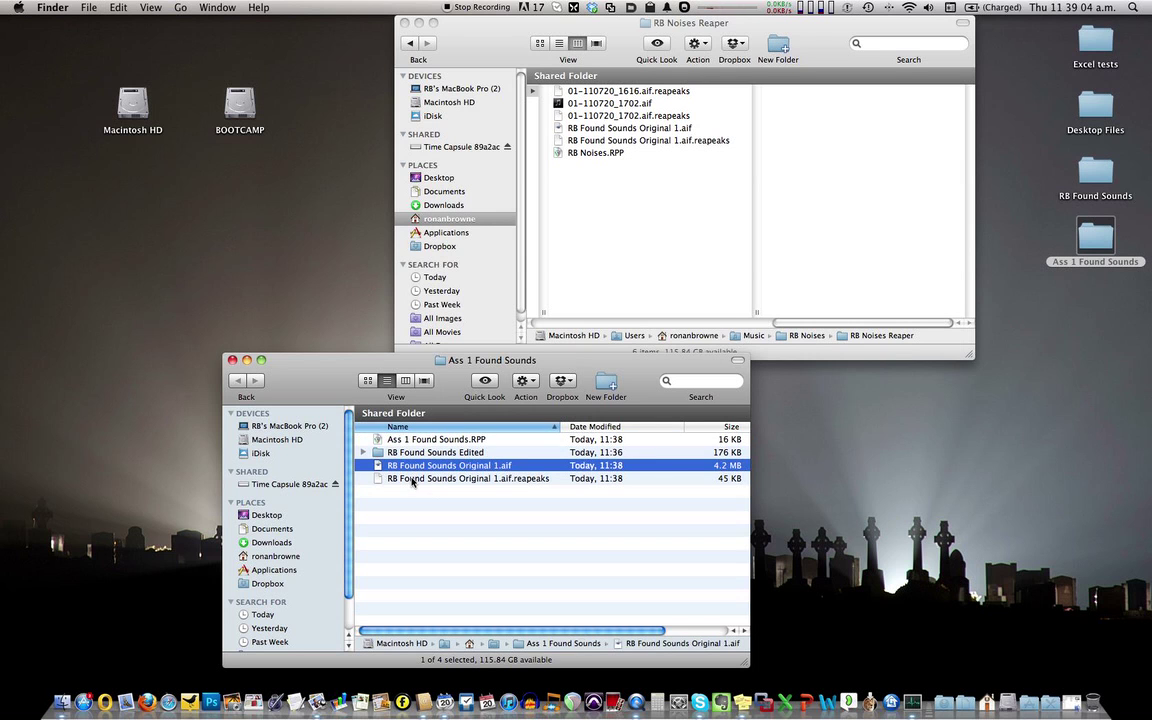
pyautogui.click(413, 480)
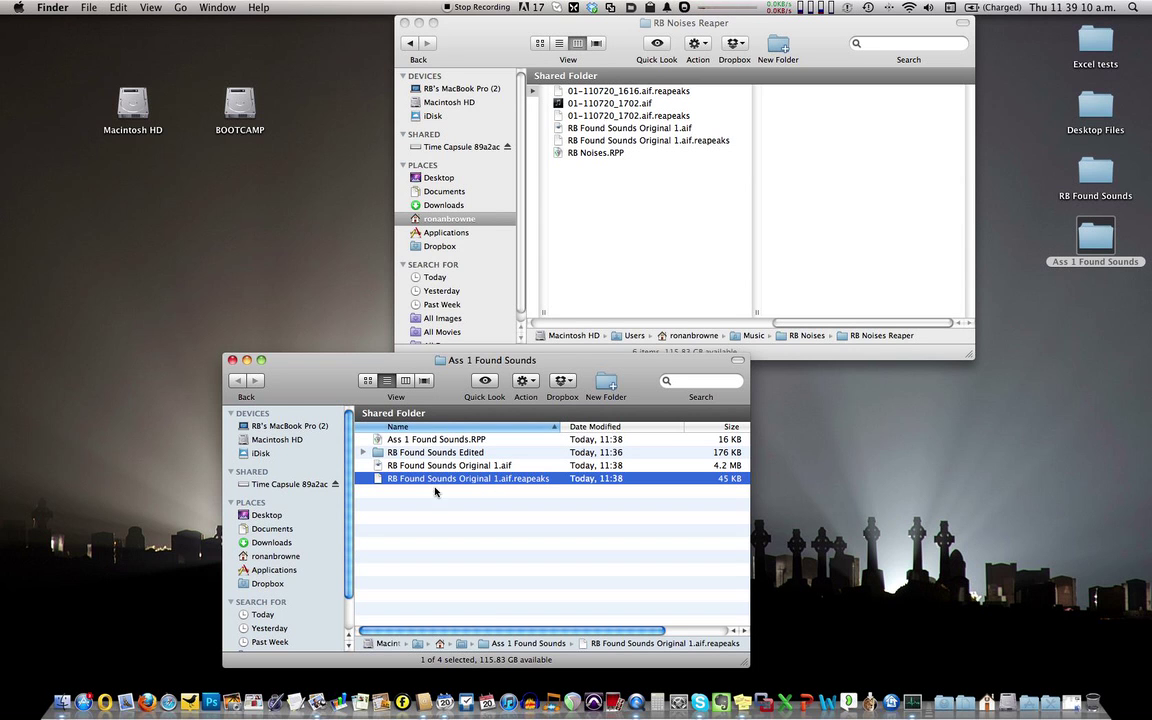
pyautogui.click(424, 440)
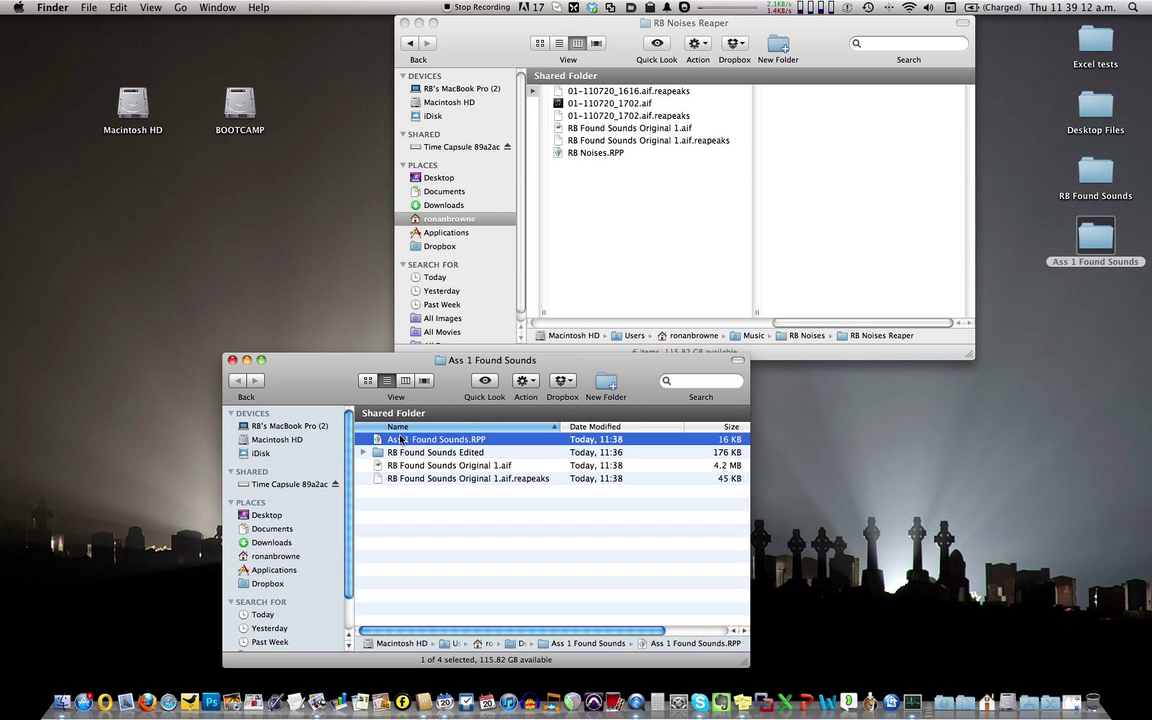
pyautogui.click(407, 453)
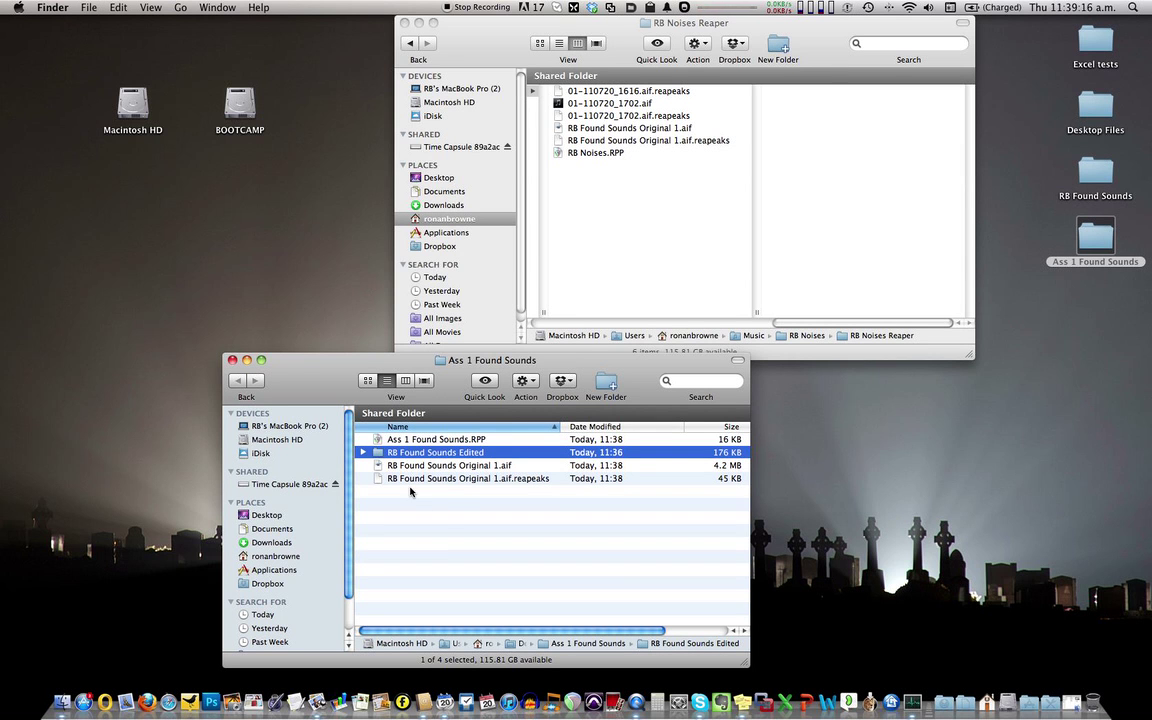
pyautogui.click(232, 359)
pyautogui.click(404, 22)
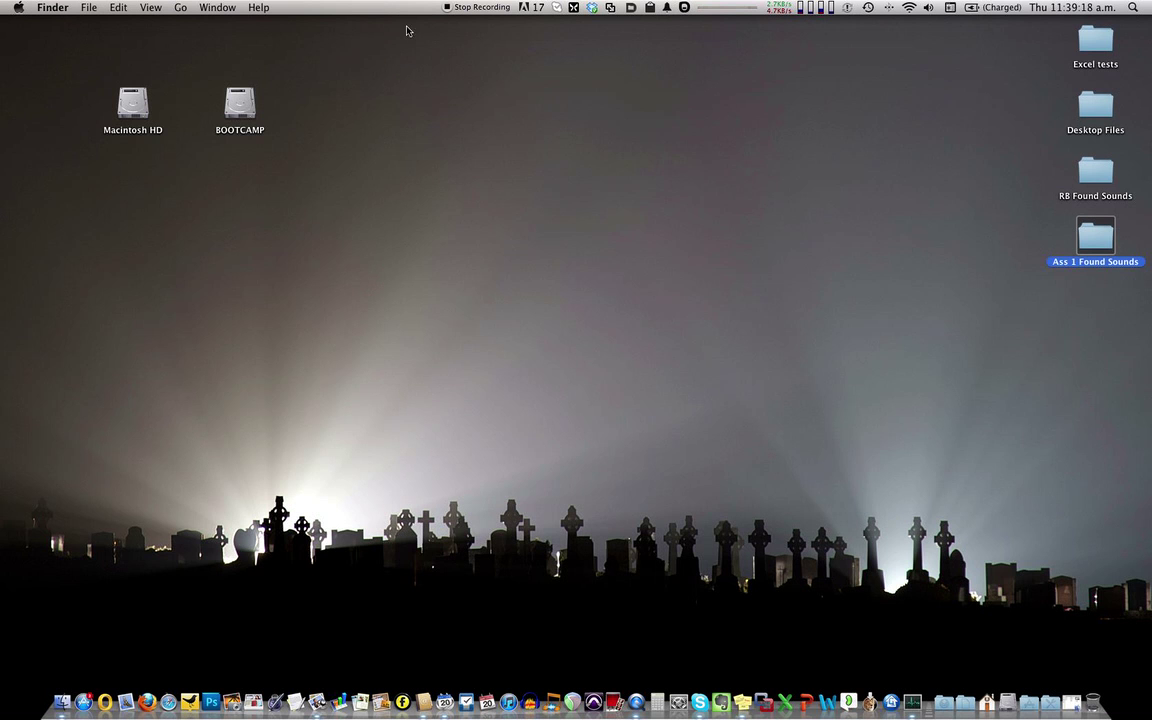
# Step: Compress the Ass 1 Found Sounds folder into a zip archive on the Desktop
pyautogui.rightClick(1092, 242)
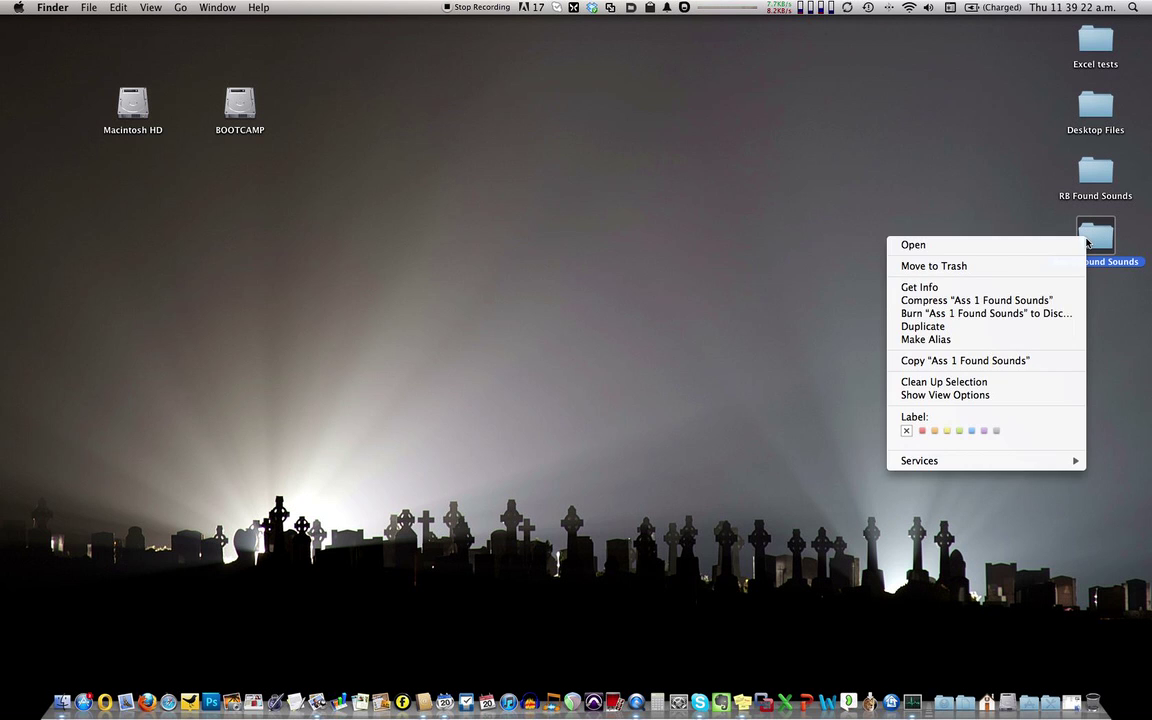
pyautogui.click(957, 300)
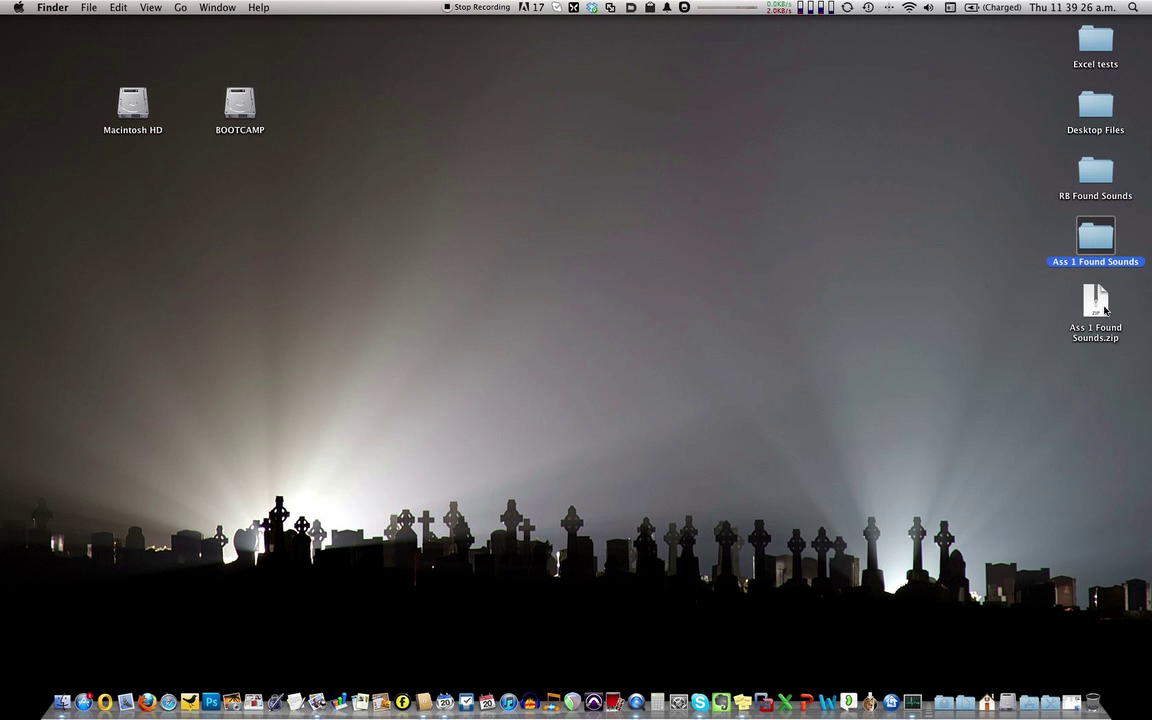
pyautogui.moveTo(1105, 311)
pyautogui.mouseDown()
pyautogui.moveTo(1083, 330)
pyautogui.moveTo(1024, 330)
pyautogui.moveTo(1098, 318)
pyautogui.mouseUp()
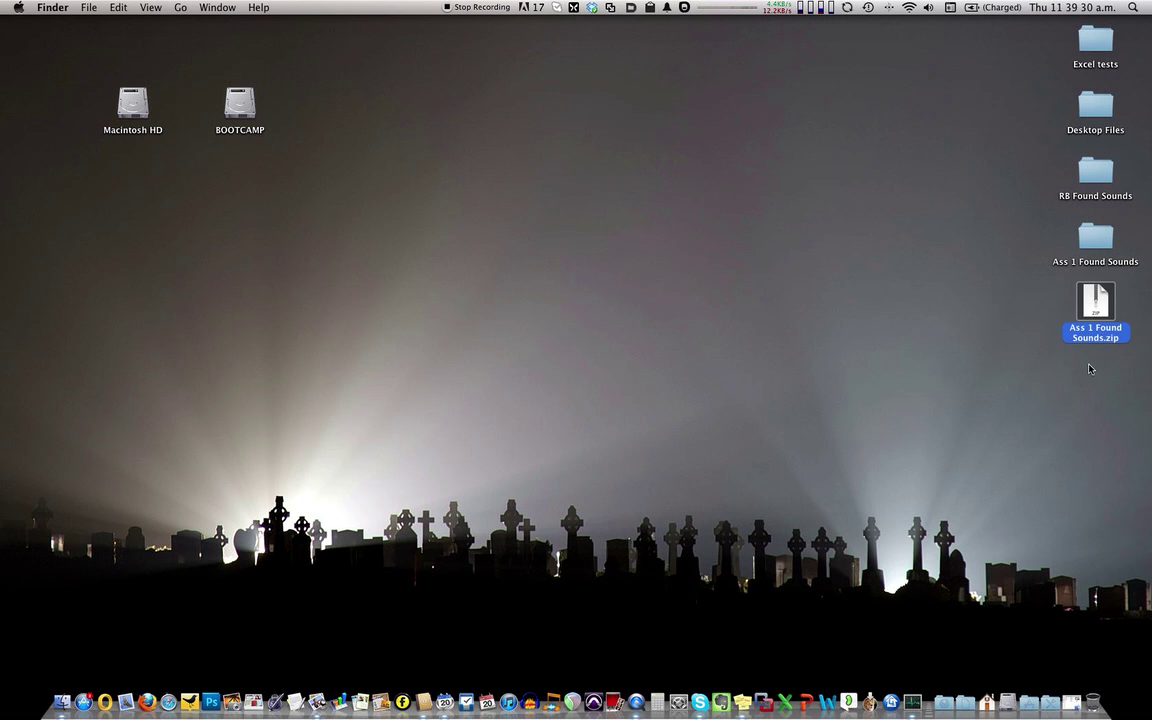
# Step: Open the RB Found Sounds Edited subfolder inside Ass 1 Found Sounds
pyautogui.doubleClick(1097, 240)
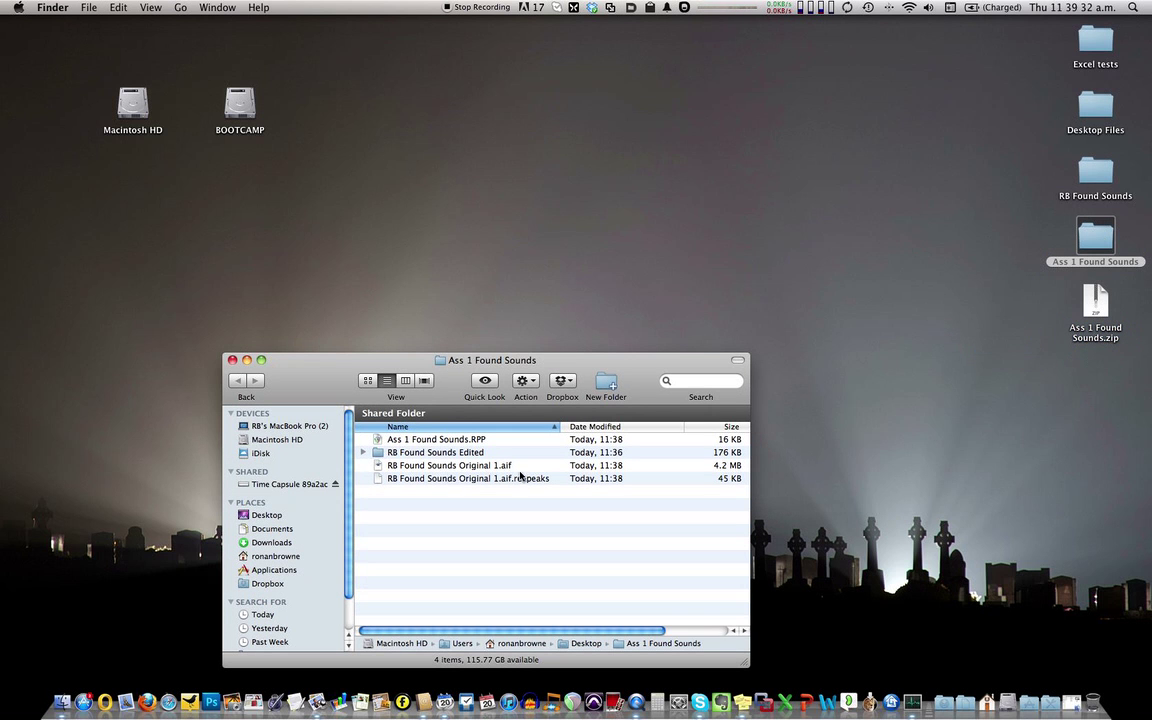
pyautogui.click(377, 455)
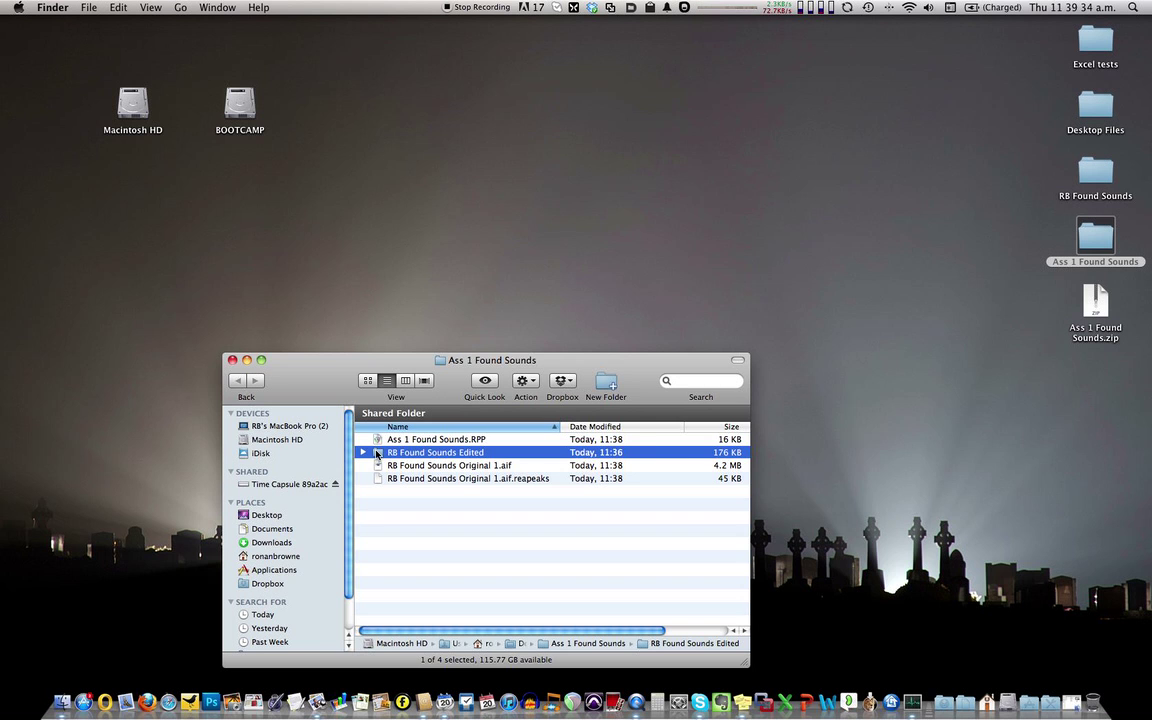
pyautogui.doubleClick(377, 455)
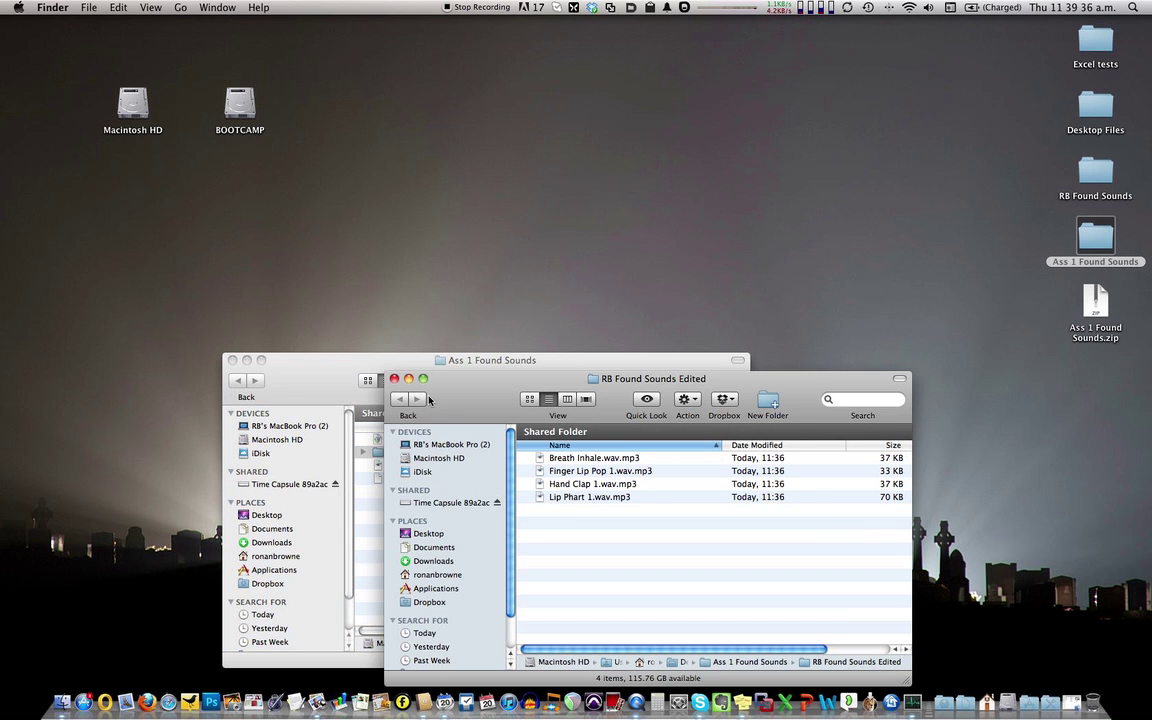
pyautogui.moveTo(397, 362); pyautogui.dragTo(391, 47)
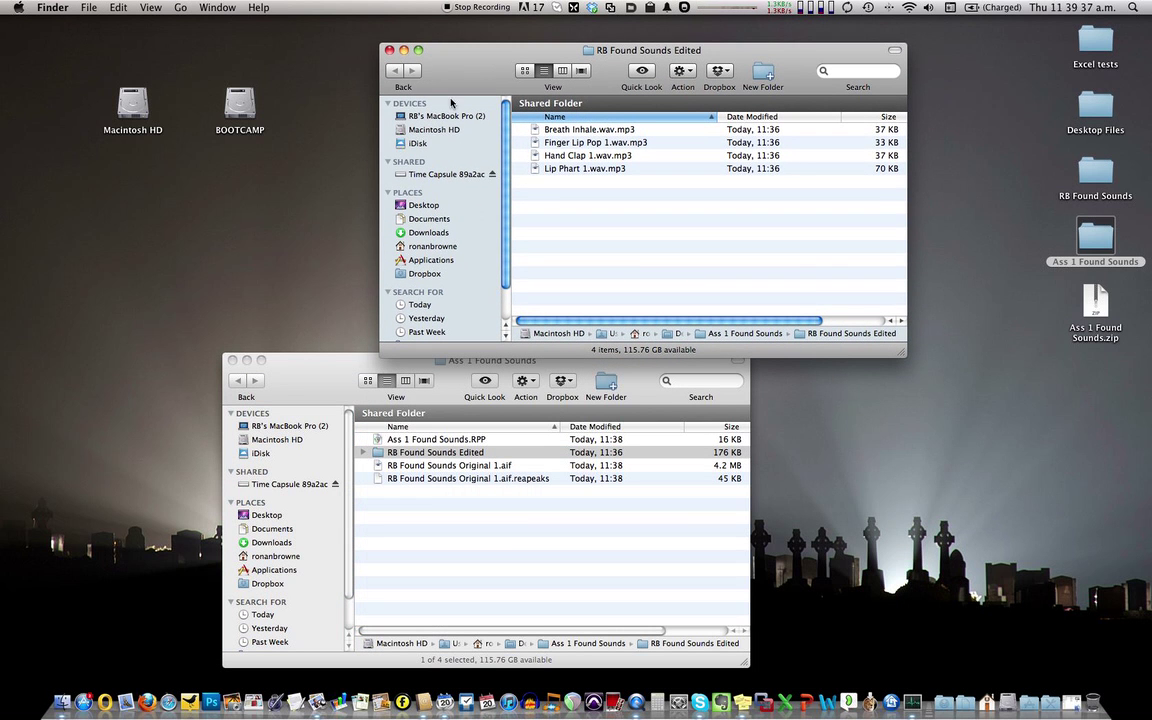
# Step: Check the Breath Inhale, Finger Lip Pop, Hand Clap and Lip Phart MP3s, then reopen Ass 1 Found Sounds.RPP
pyautogui.click(583, 131)
pyautogui.click(577, 143)
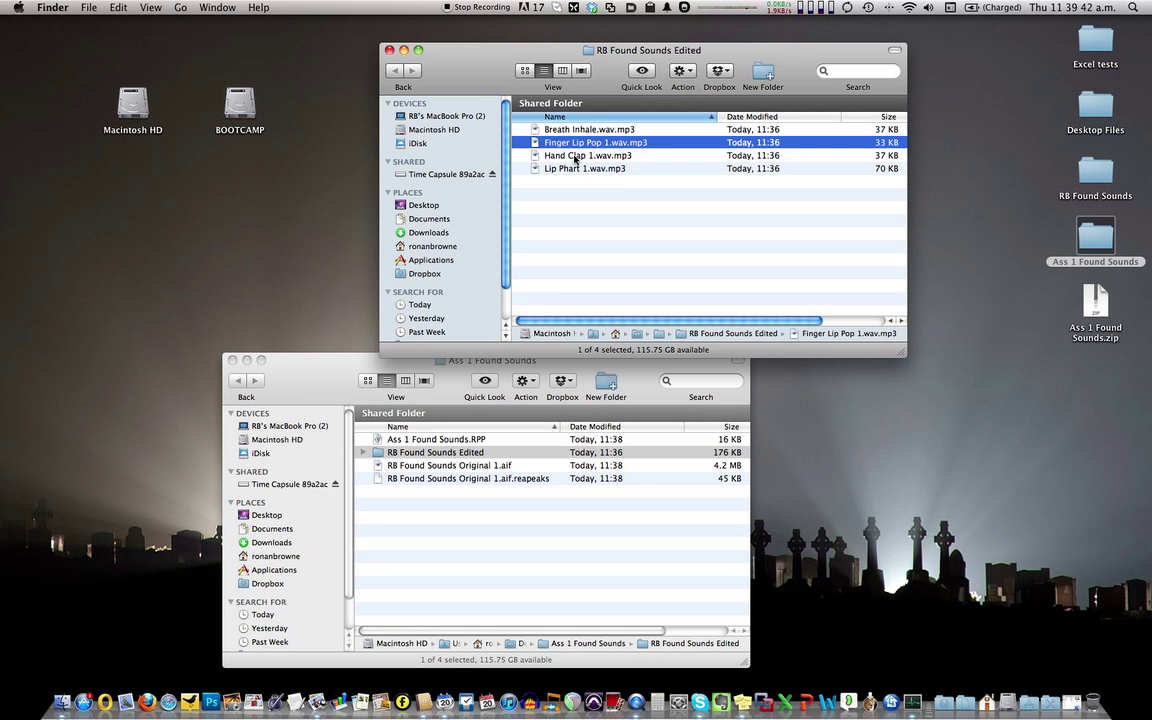
pyautogui.click(572, 156)
pyautogui.click(568, 170)
pyautogui.click(568, 131)
pyautogui.click(568, 156)
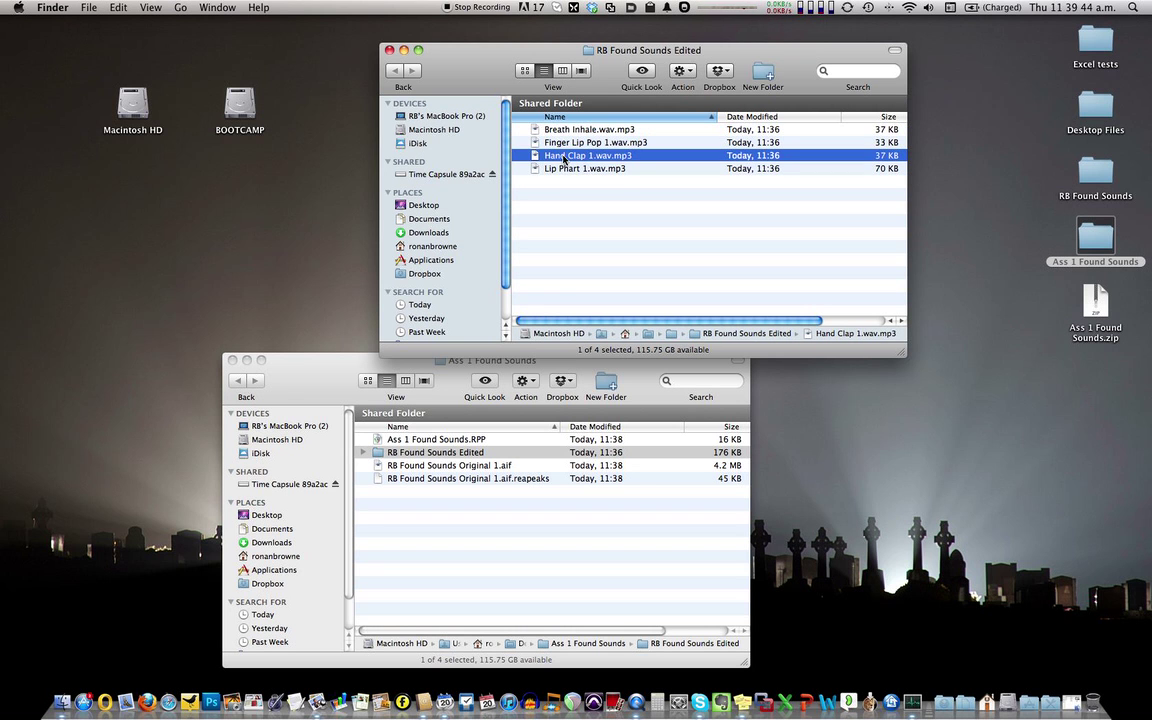
pyautogui.click(568, 143)
pyautogui.click(567, 131)
pyautogui.click(568, 169)
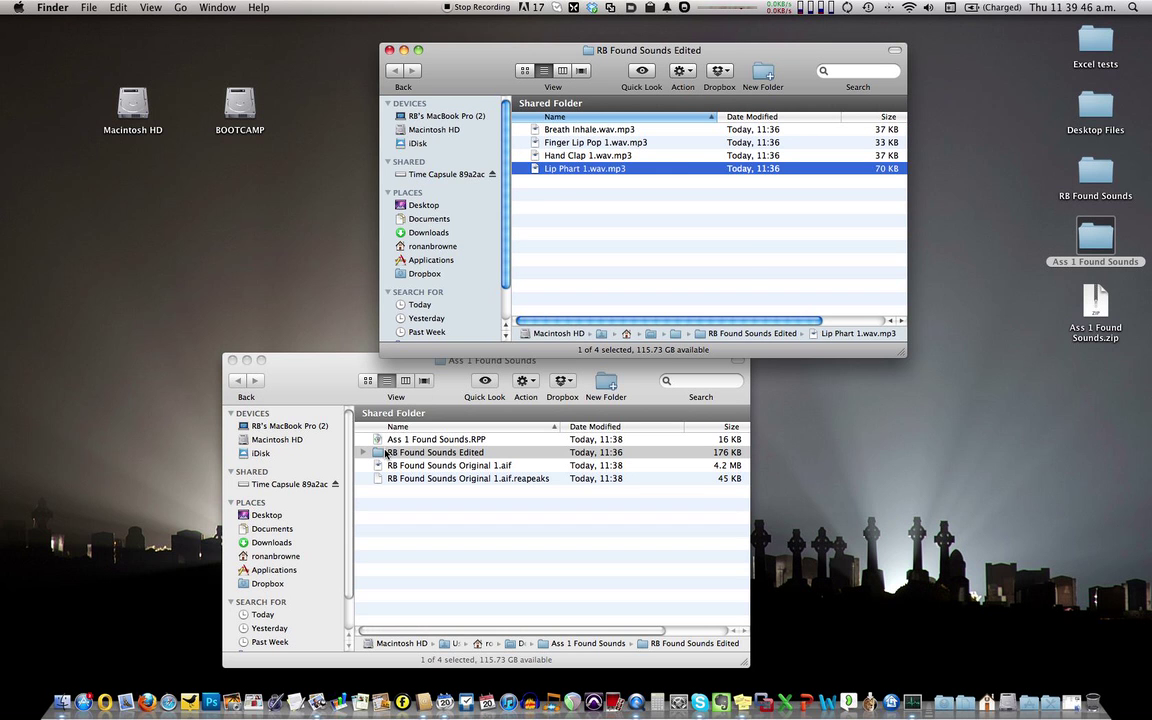
pyautogui.doubleClick(380, 441)
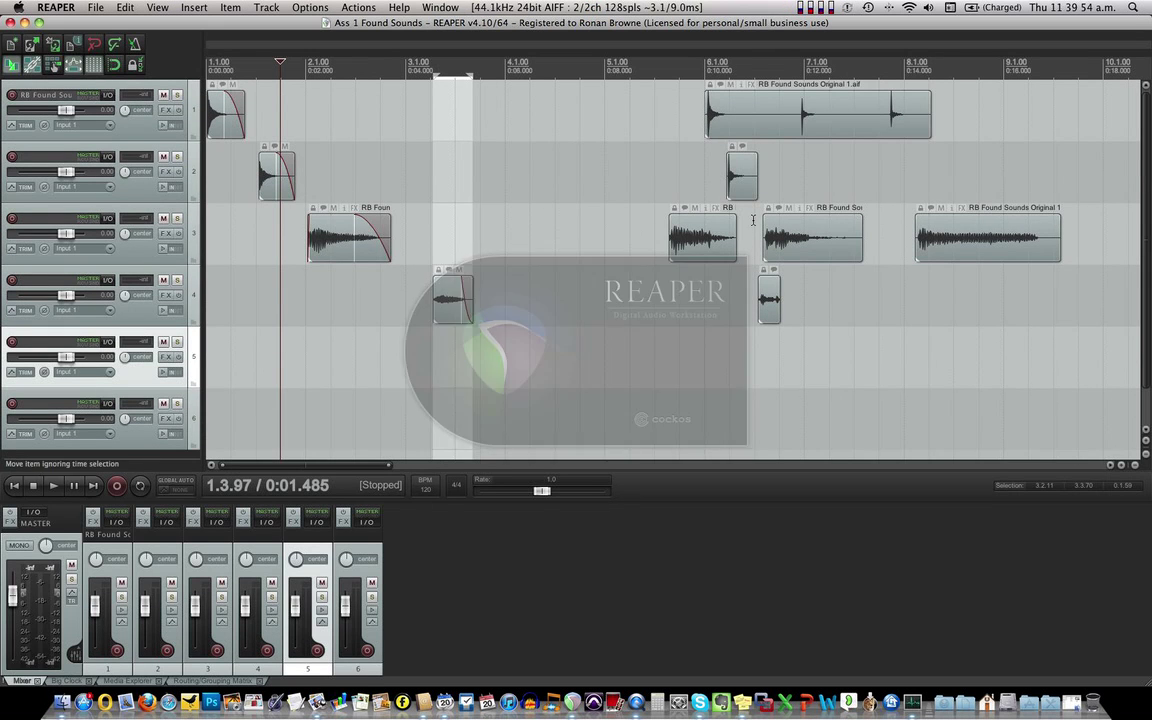
# Step: Move the long RB Found Sounds Original 1.aif clip on track 1 earlier, to about bar 16
pyautogui.scroll(-5, 781, 203)
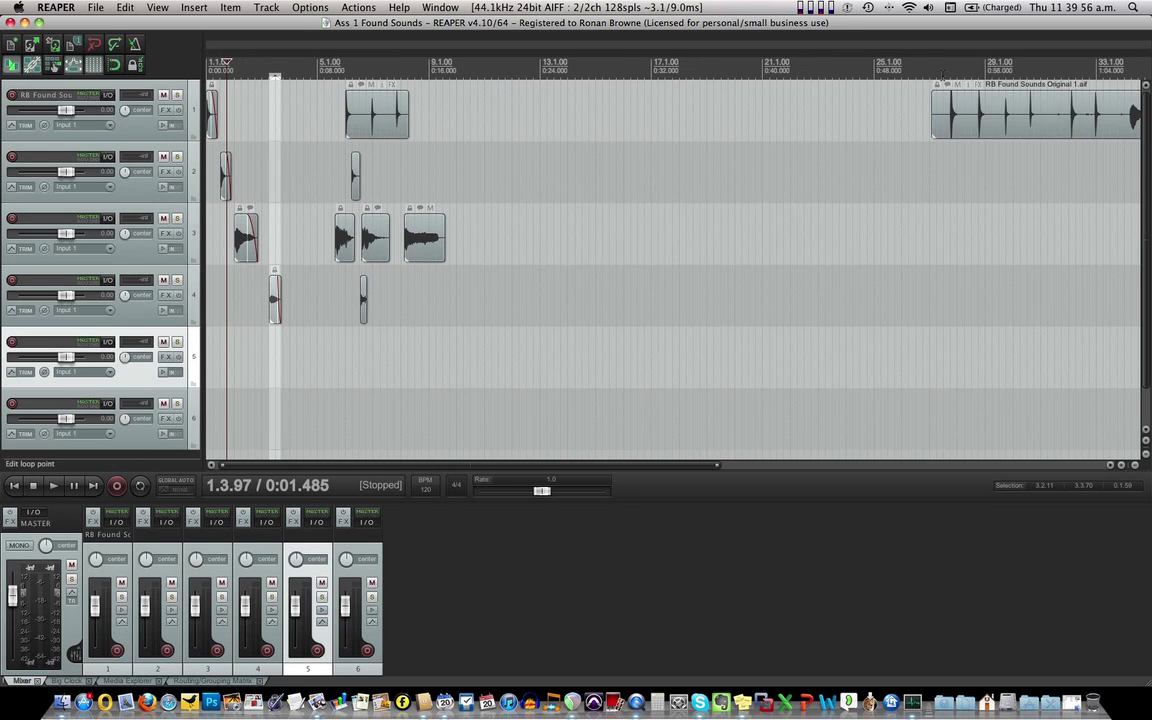
pyautogui.moveTo(994, 130); pyautogui.dragTo(705, 128)
pyautogui.scroll(-4, 818, 121)
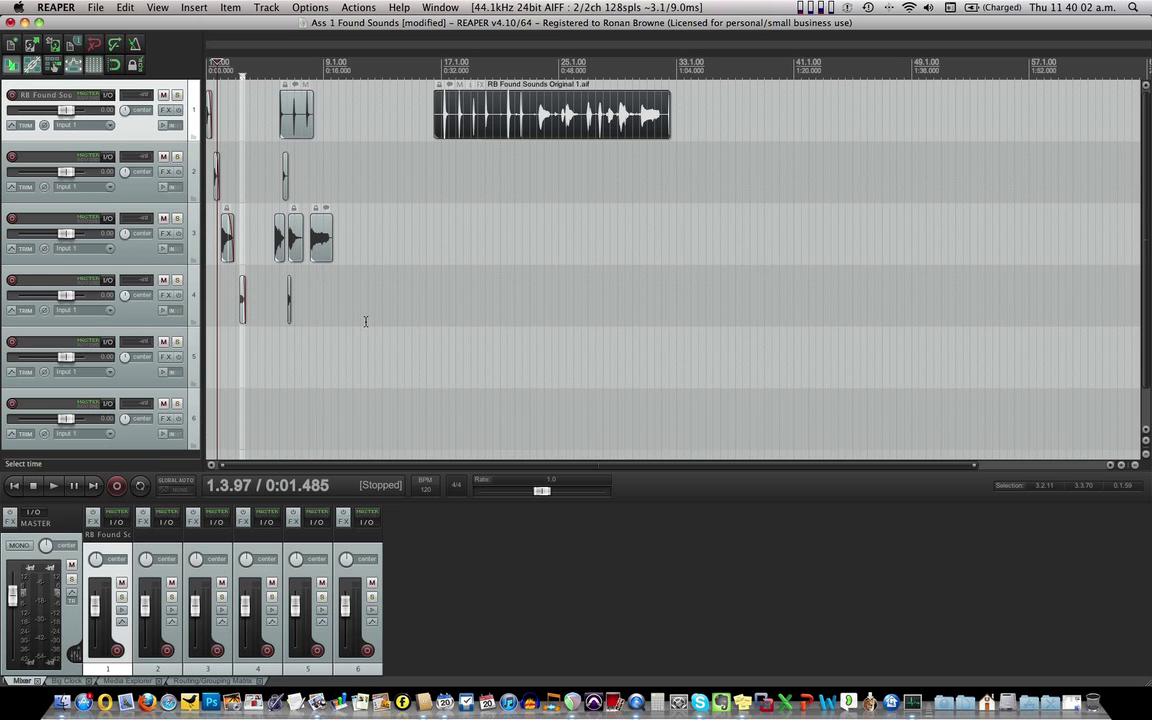
# Step: Quit REAPER, saving the project, and close the RB Found Sounds Edited Finder window
pyautogui.click(11, 22)
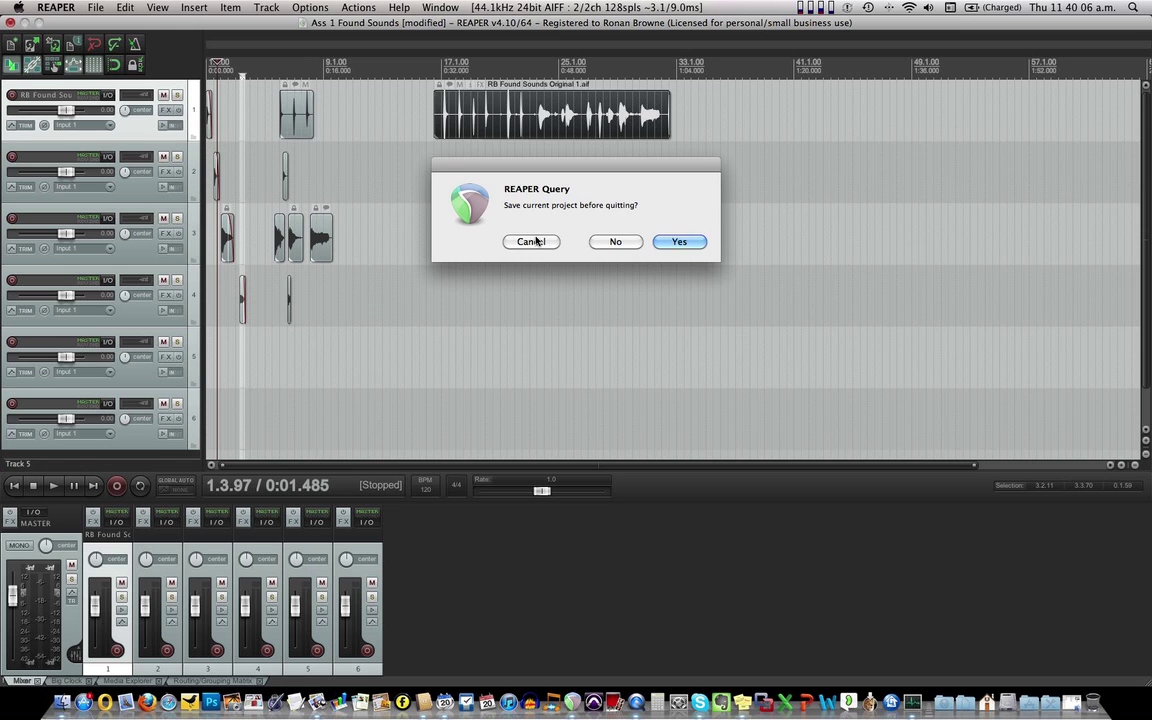
pyautogui.click(679, 241)
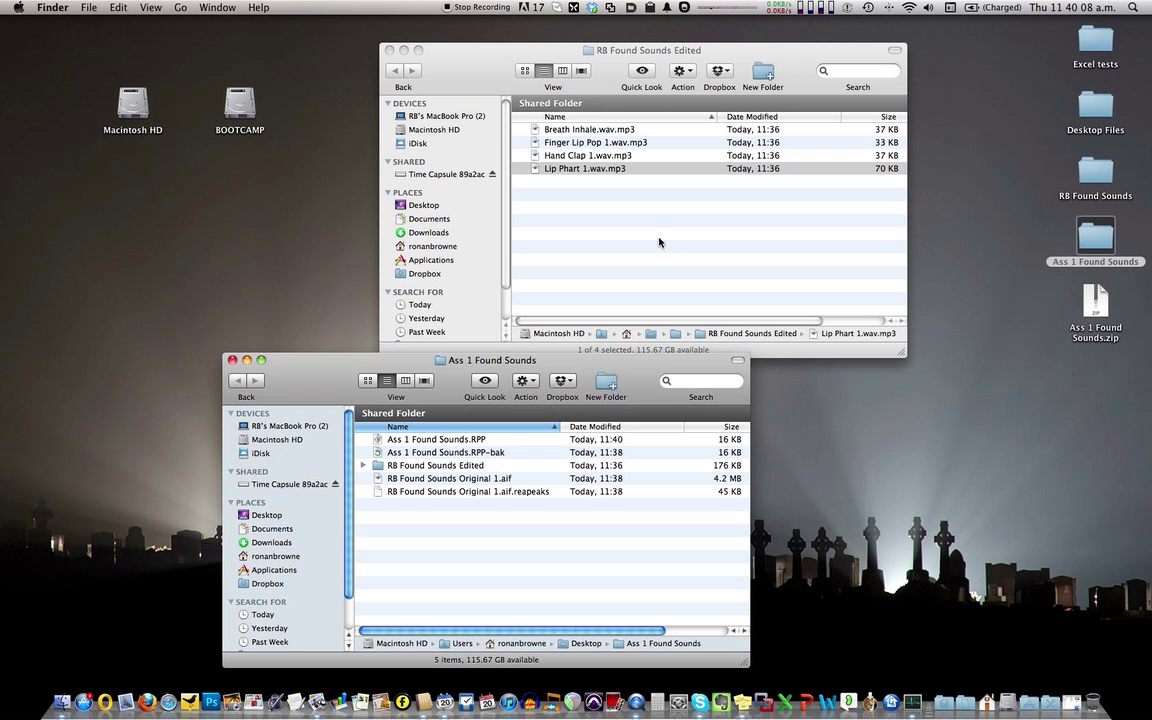
pyautogui.click(389, 50)
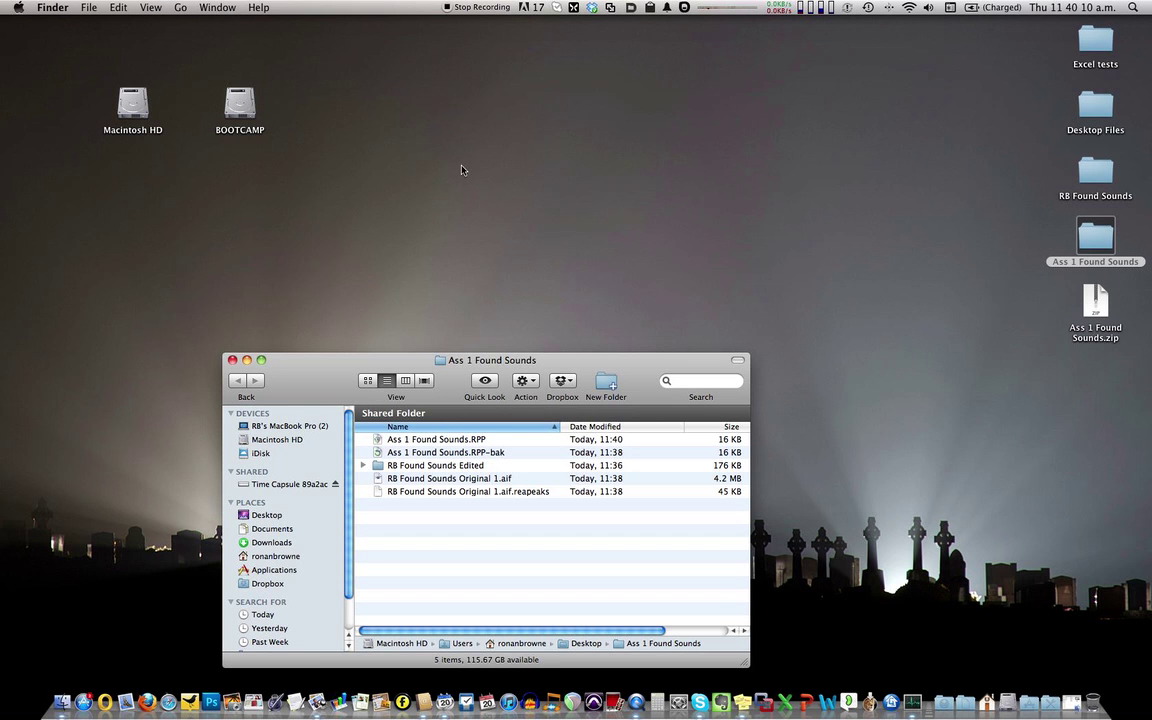
pyautogui.moveTo(332, 404); pyautogui.dragTo(399, 152)
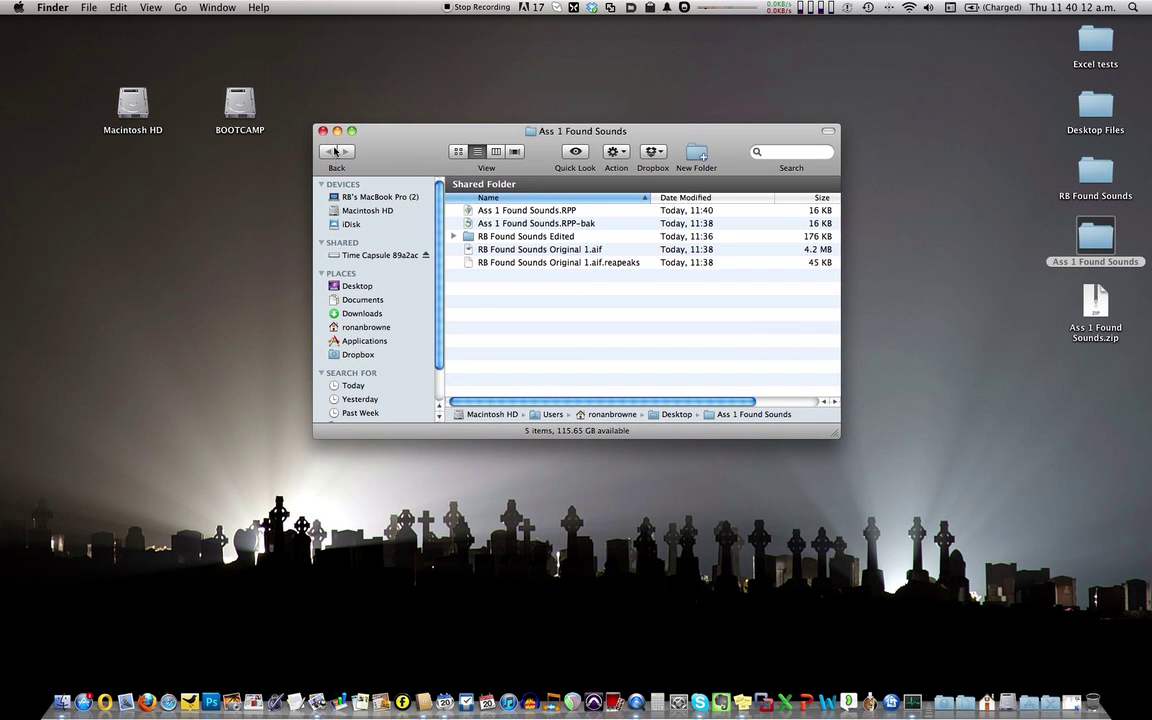